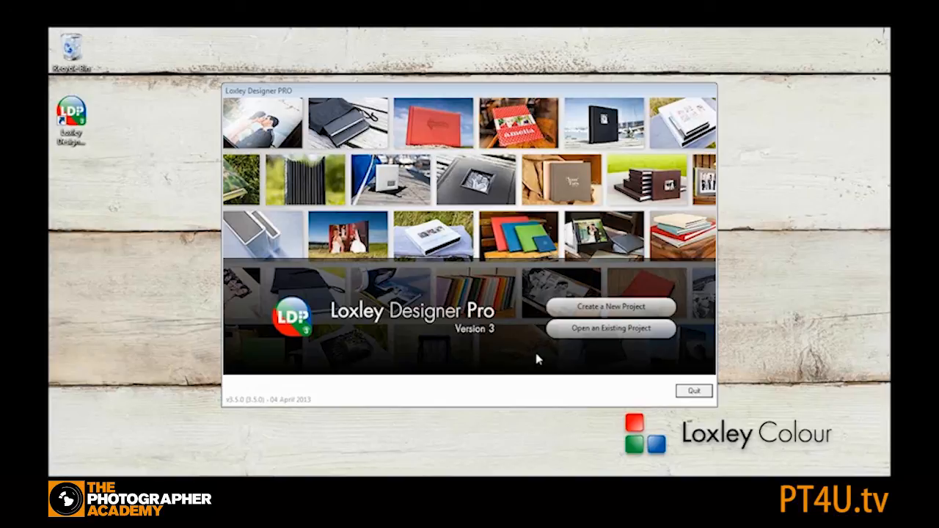
- Start a new project in the Albums category with the Bellissimo Perfetto Albums including Album Bundles product type
{"action": "left_click", "coordinate": [608, 309]}
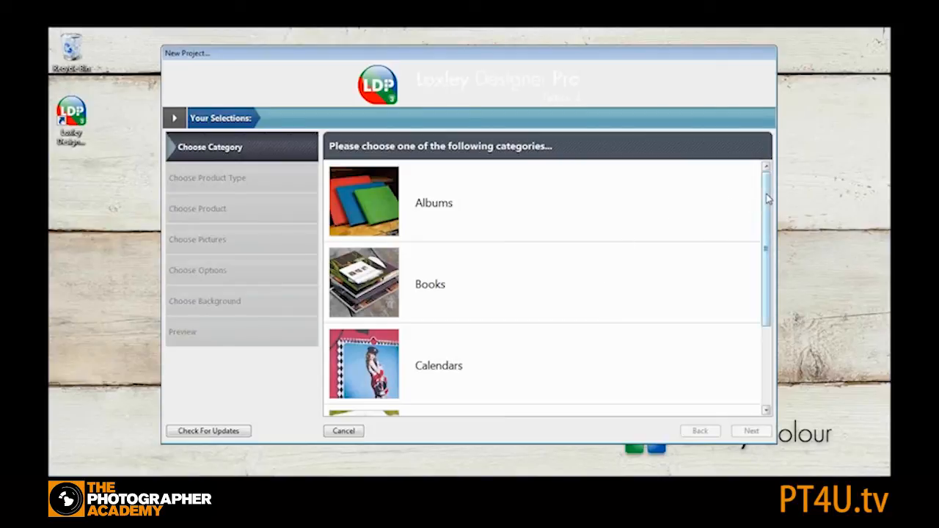
{"action": "left_click_drag", "start_coordinate": [768, 198], "coordinate": [767, 271]}
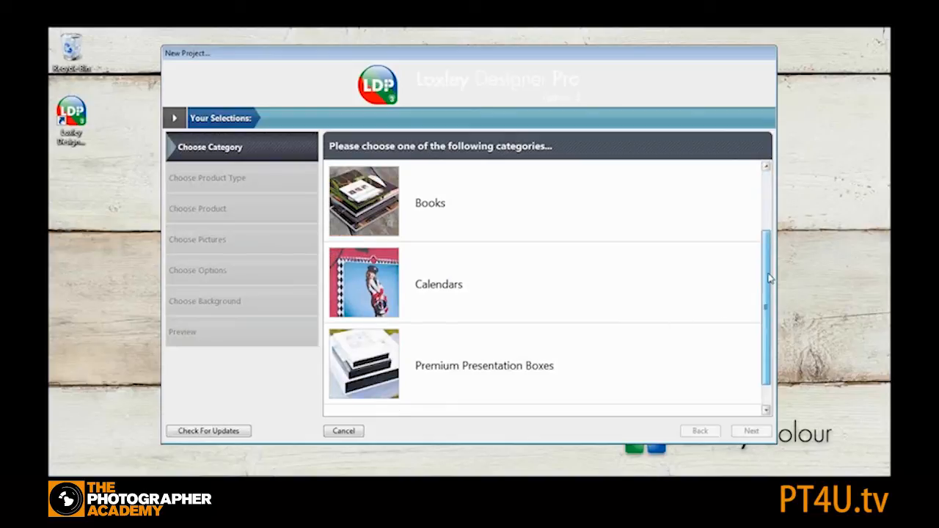
{"action": "left_click_drag", "start_coordinate": [767, 301], "coordinate": [763, 201]}
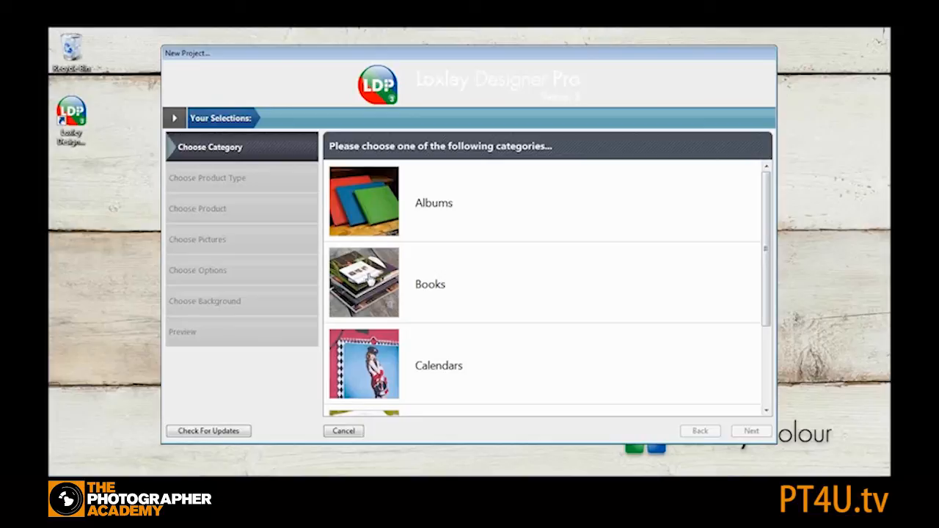
{"action": "left_click", "coordinate": [367, 198]}
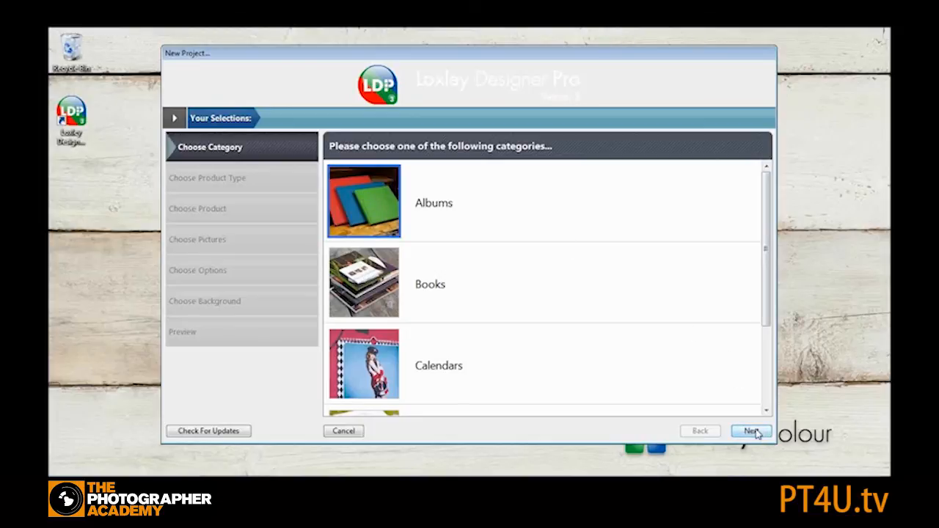
{"action": "left_click", "coordinate": [753, 432]}
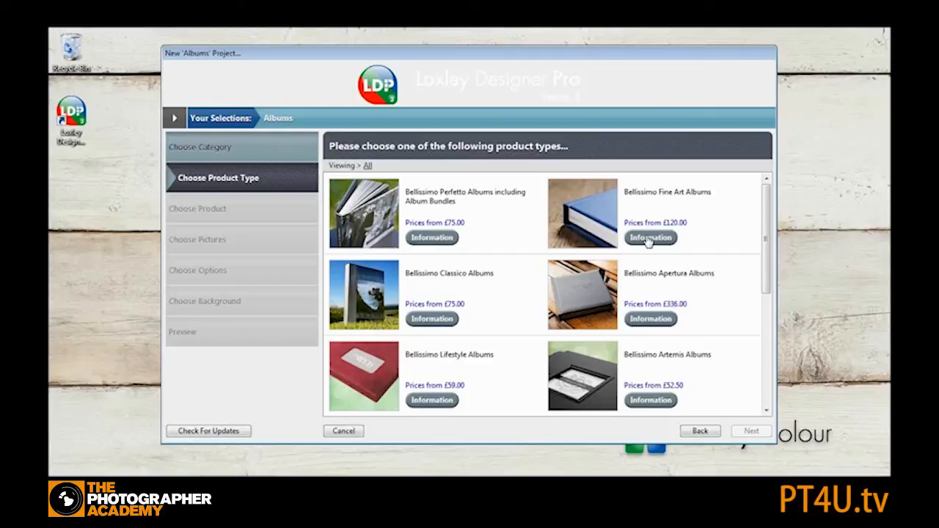
{"action": "left_click", "coordinate": [370, 208]}
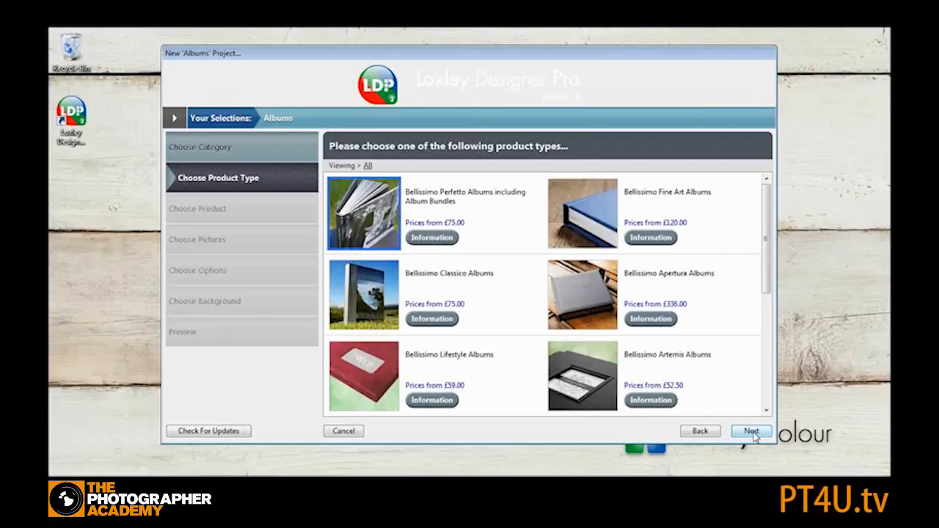
{"action": "left_click", "coordinate": [752, 433]}
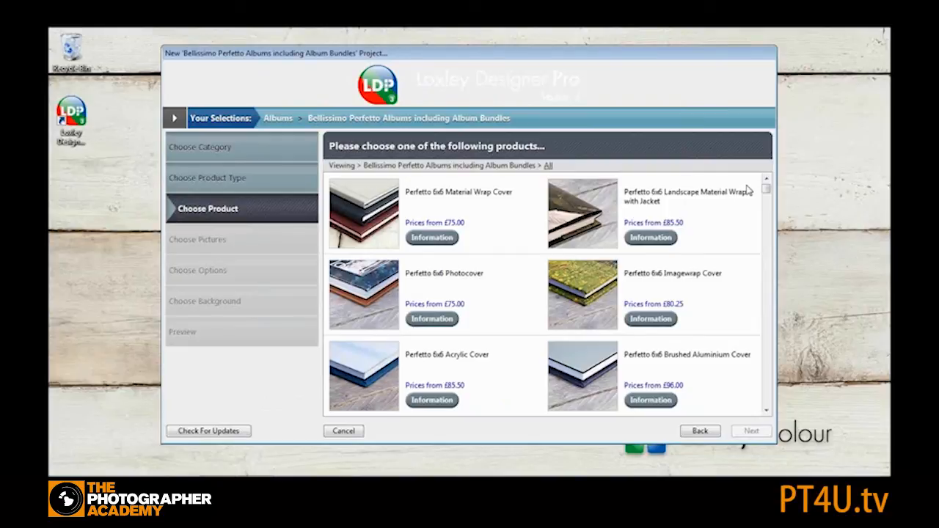
- Filter the product list to 14x10 Landscape products
{"action": "left_click_drag", "start_coordinate": [766, 192], "coordinate": [768, 231]}
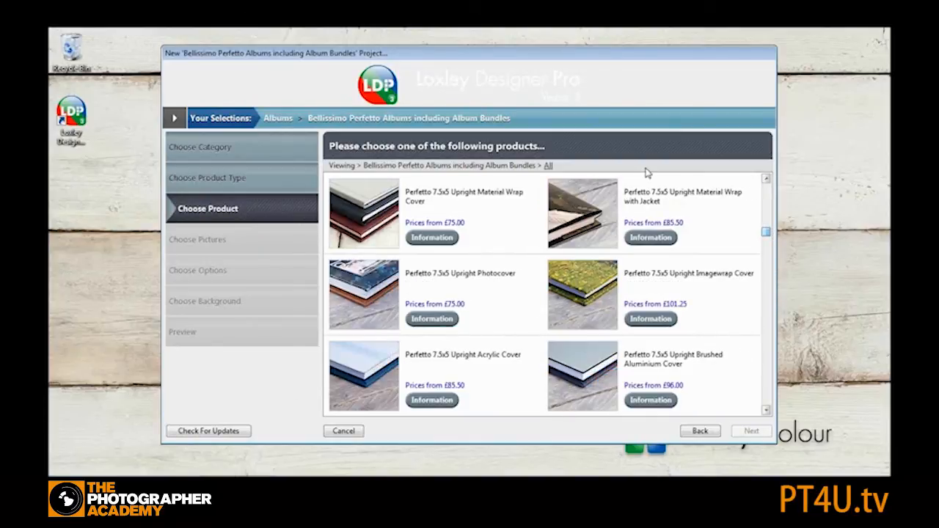
{"action": "left_click", "coordinate": [549, 166]}
{"action": "mouse_move", "coordinate": [598, 212]}
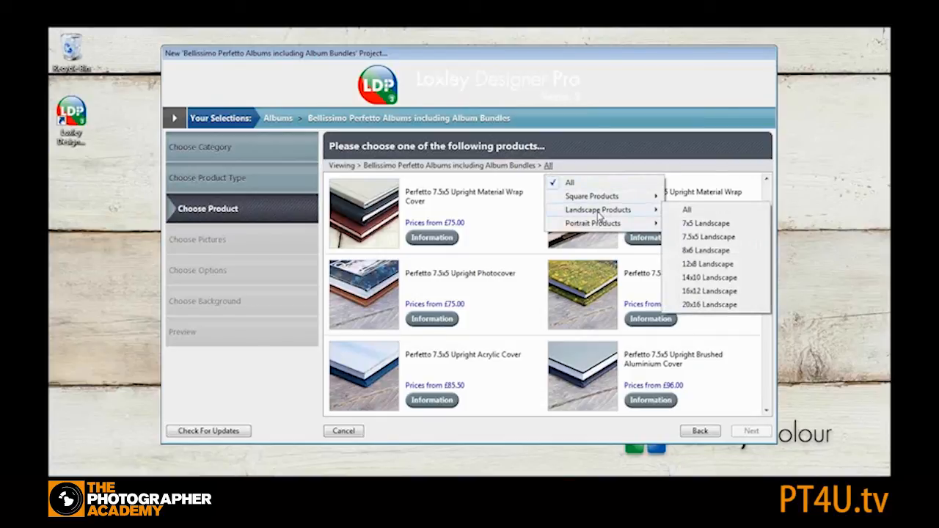
{"action": "left_click", "coordinate": [722, 279]}
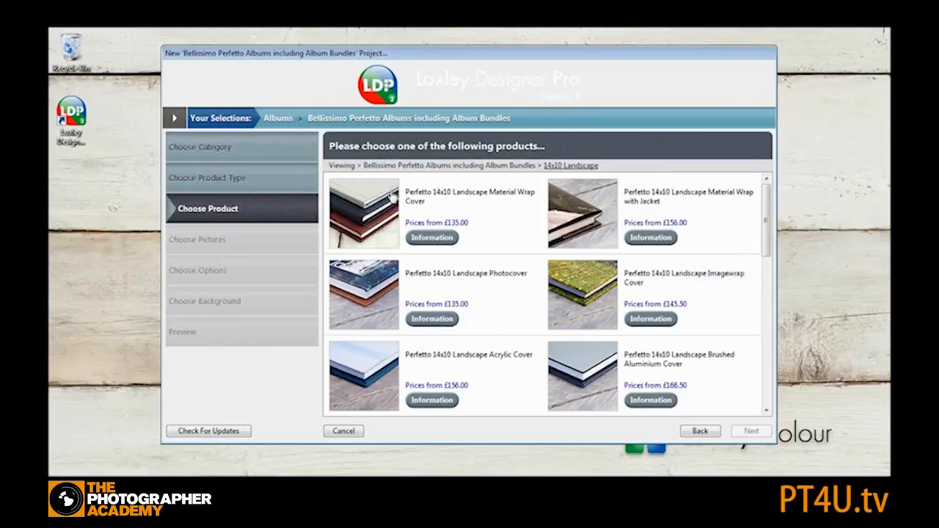
{"action": "mouse_move", "coordinate": [767, 201]}
{"action": "left_mouse_down"}
{"action": "mouse_move", "coordinate": [767, 338]}
{"action": "mouse_move", "coordinate": [766, 204]}
{"action": "left_mouse_up"}
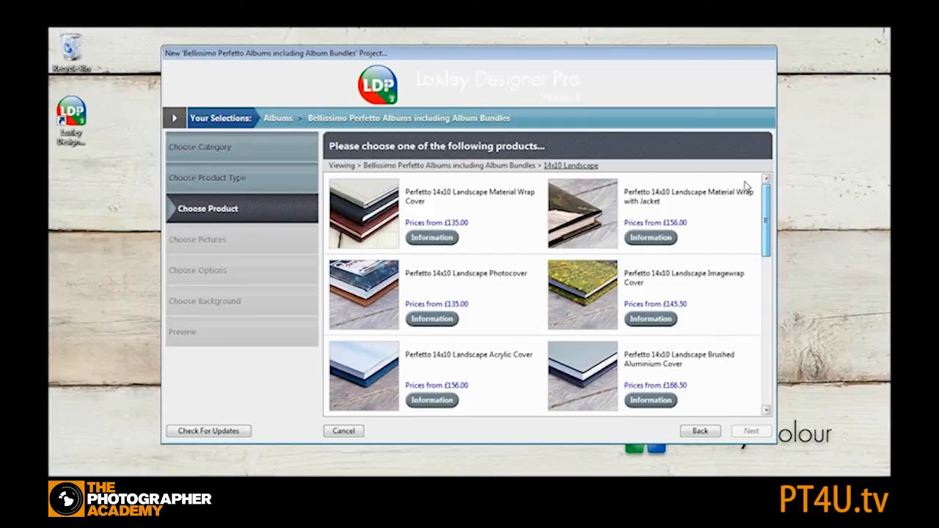
{"action": "mouse_move", "coordinate": [768, 210]}
{"action": "left_mouse_down"}
{"action": "mouse_move", "coordinate": [767, 266]}
{"action": "mouse_move", "coordinate": [766, 209]}
{"action": "left_mouse_up"}
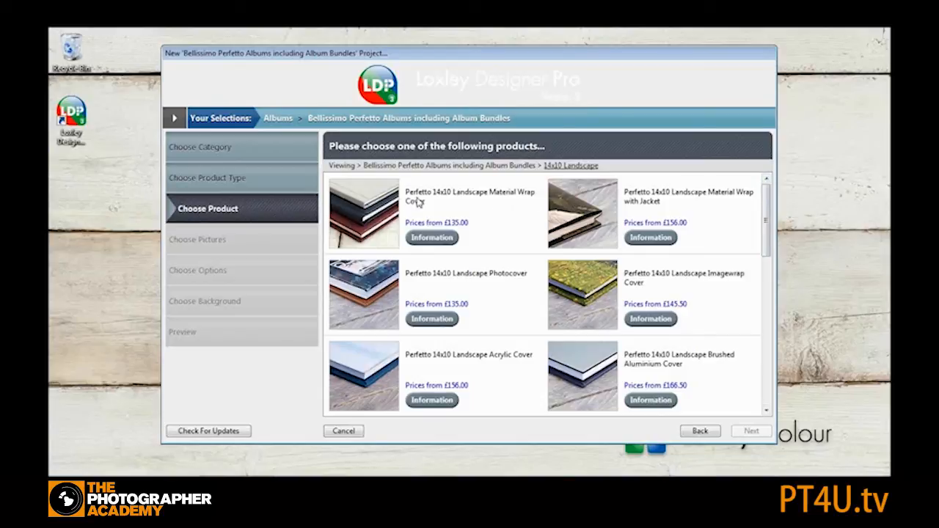
- Choose the Perfetto 14x10 Landscape Material Wrap Cover and create the project named test
{"action": "left_click", "coordinate": [358, 207]}
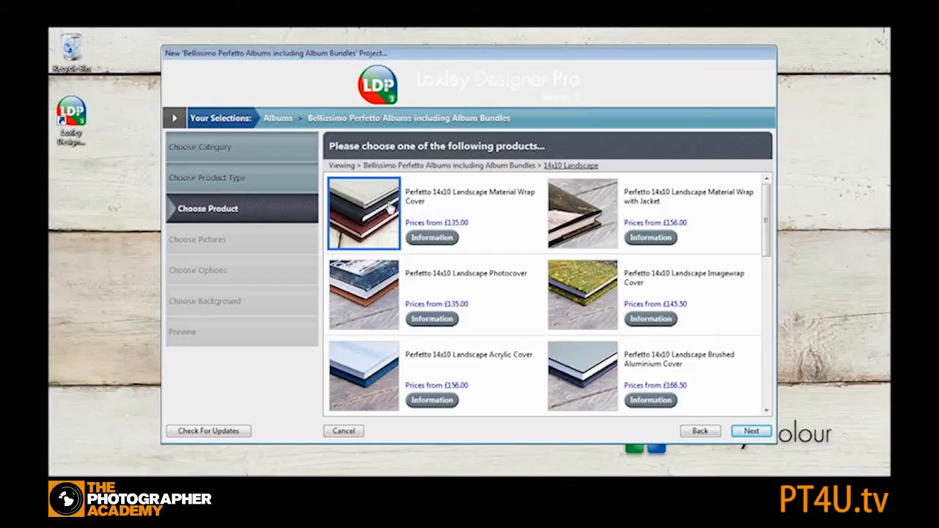
{"action": "left_click", "coordinate": [752, 432]}
{"action": "type", "text": "test"}
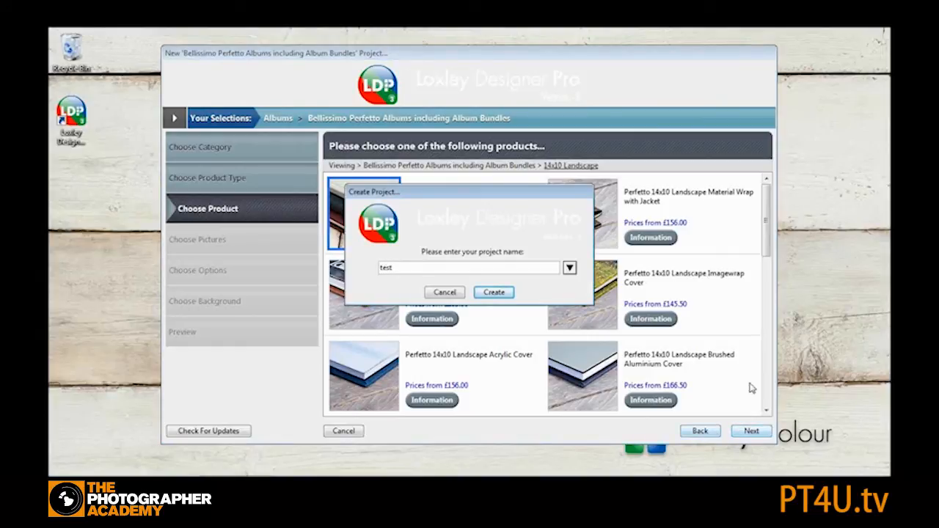
{"action": "left_click", "coordinate": [493, 293]}
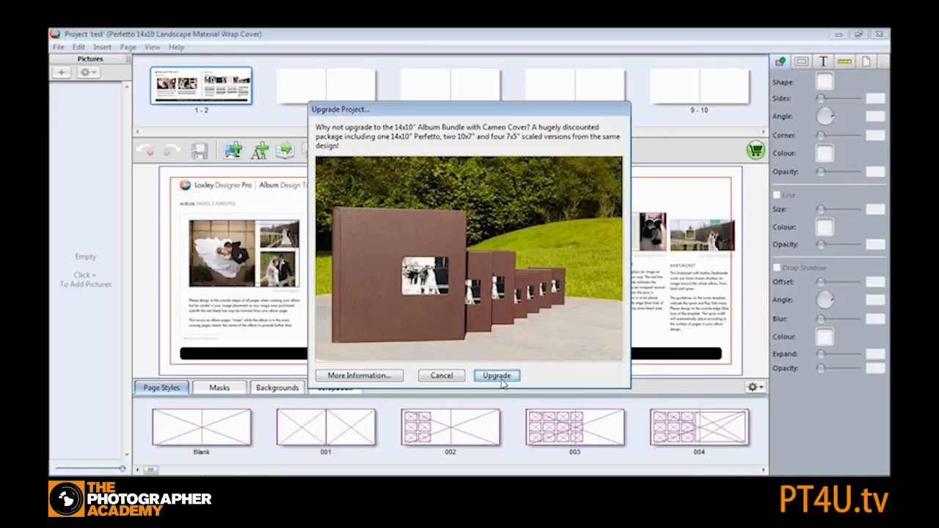
- Decline the offer to upgrade to the album bundle
{"action": "left_click", "coordinate": [440, 378]}
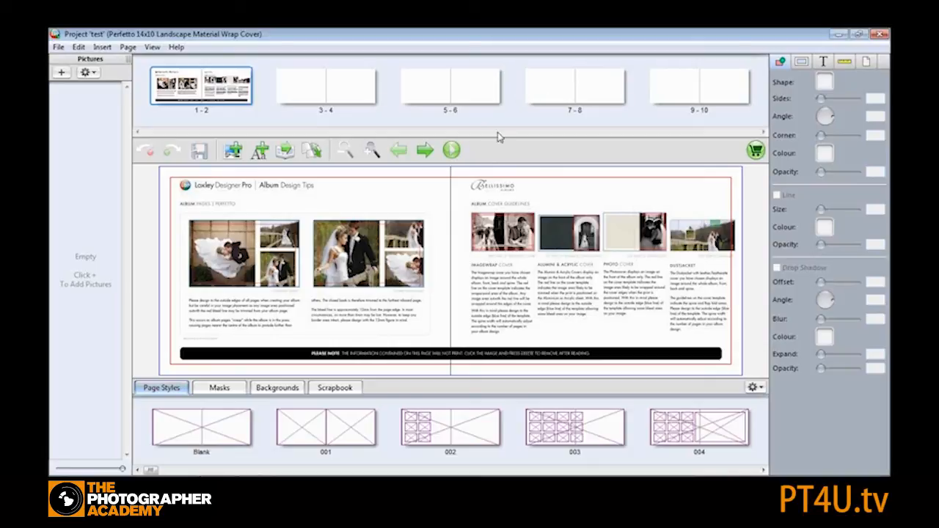
{"action": "left_click_drag", "start_coordinate": [151, 471], "coordinate": [150, 470]}
- Zoom into the album design tips spread and show it as a high-quality picture
{"action": "left_click", "coordinate": [372, 151]}
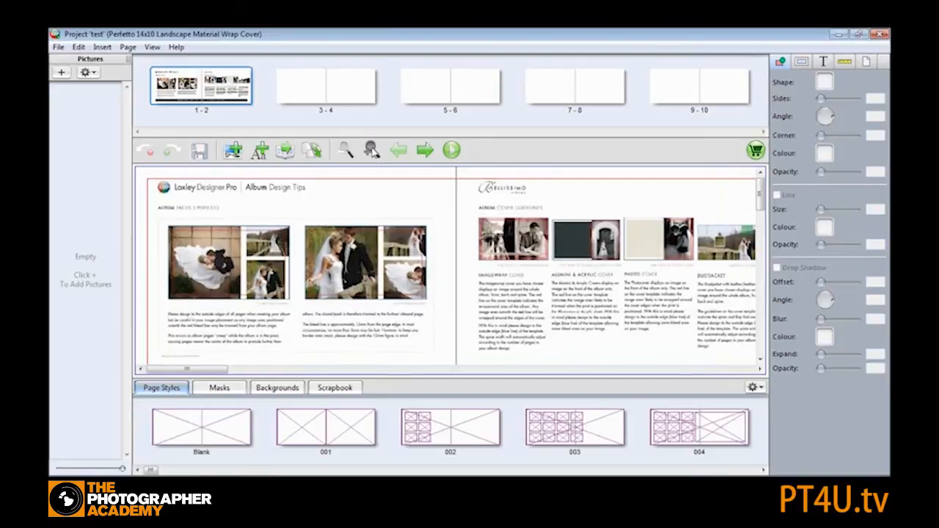
{"action": "left_click", "coordinate": [372, 151]}
{"action": "left_click", "coordinate": [373, 151]}
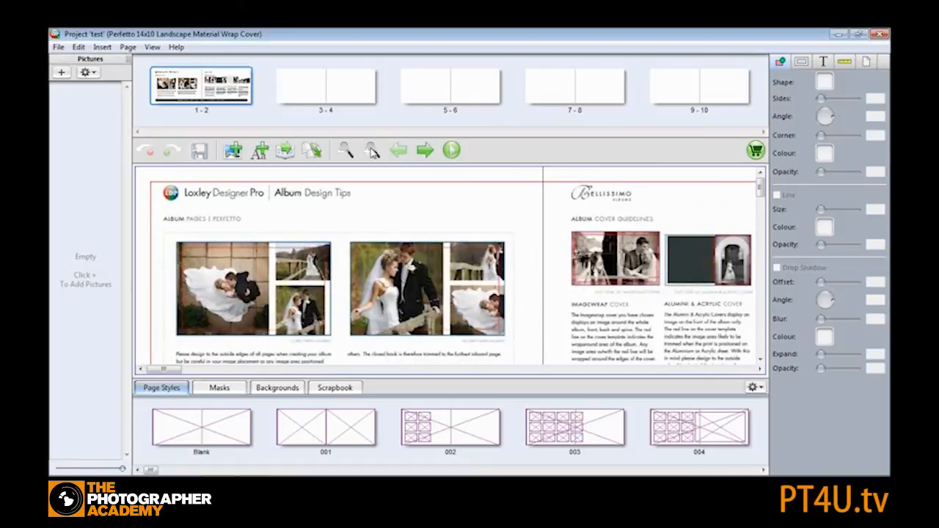
{"action": "left_click", "coordinate": [373, 150]}
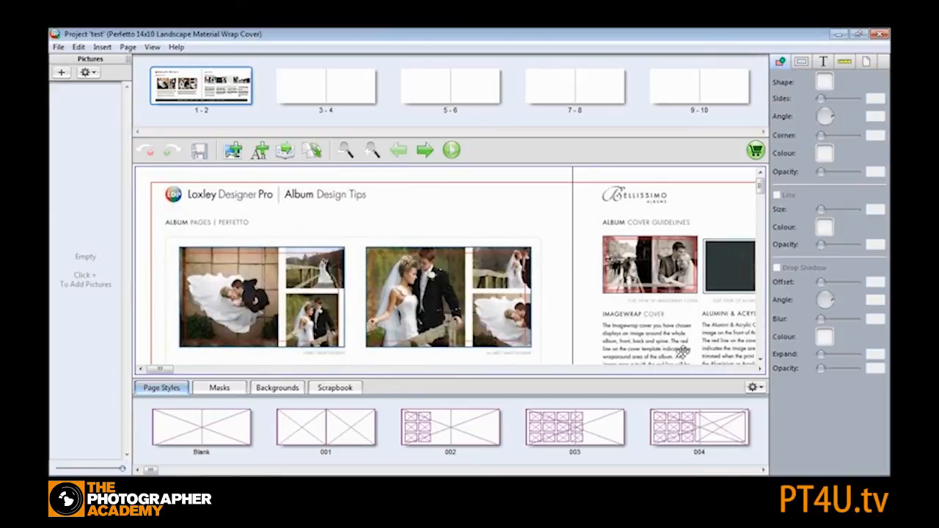
{"action": "right_click", "coordinate": [495, 215]}
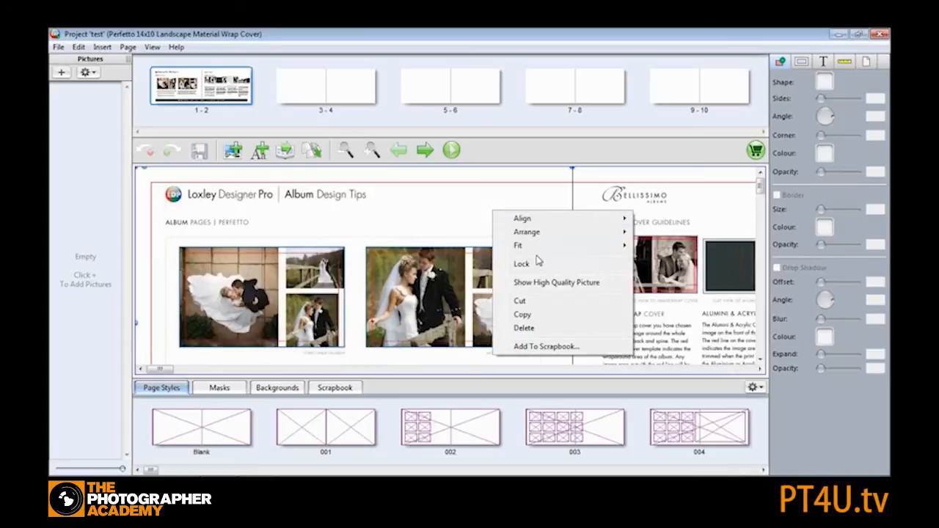
{"action": "left_click", "coordinate": [541, 284]}
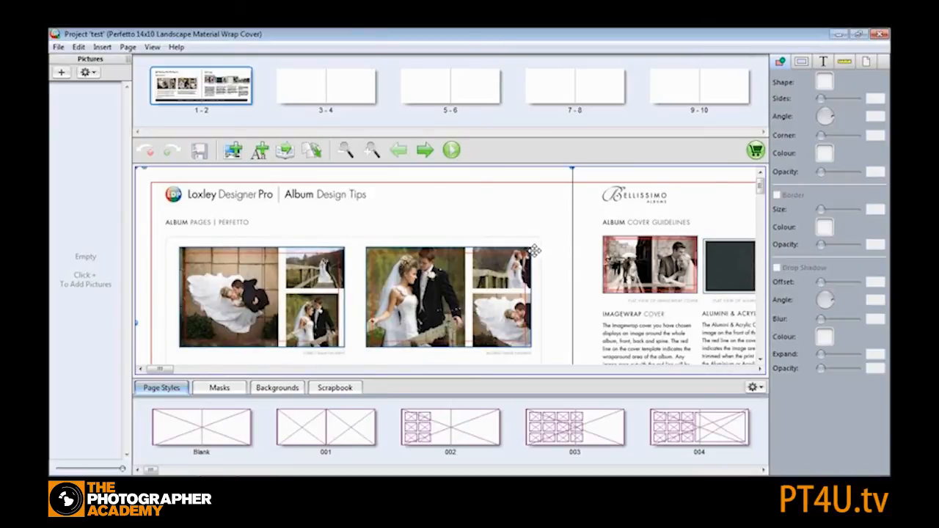
- Delete the album design tips image from the first spread
{"action": "left_click", "coordinate": [344, 151]}
{"action": "left_click", "coordinate": [345, 151]}
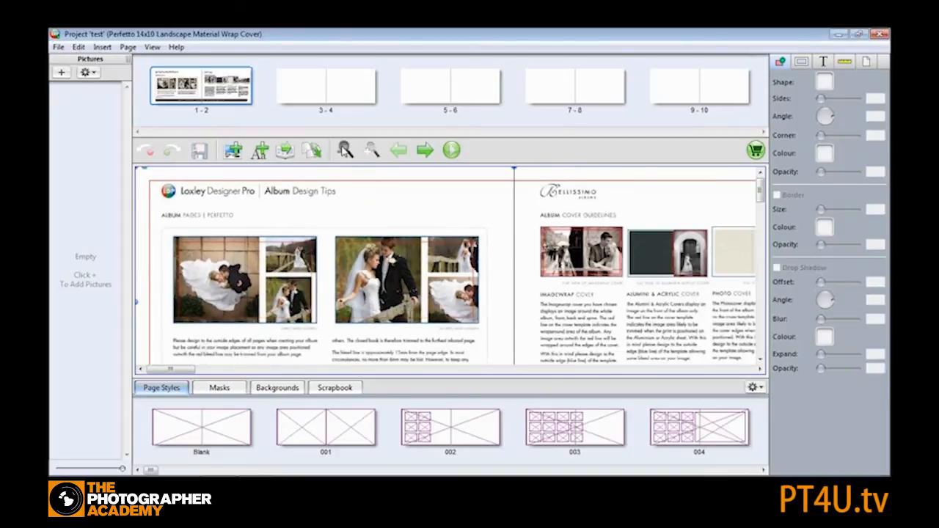
{"action": "left_click", "coordinate": [344, 151]}
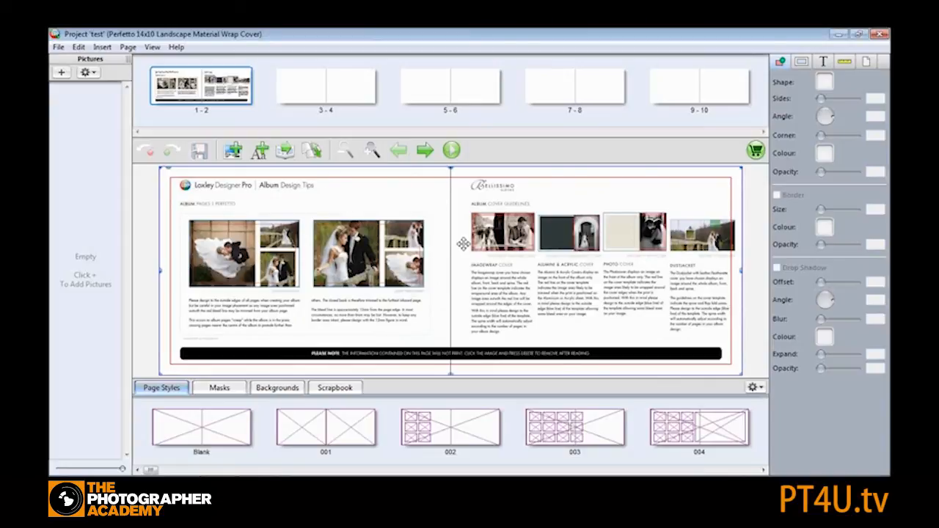
{"action": "right_click", "coordinate": [355, 198]}
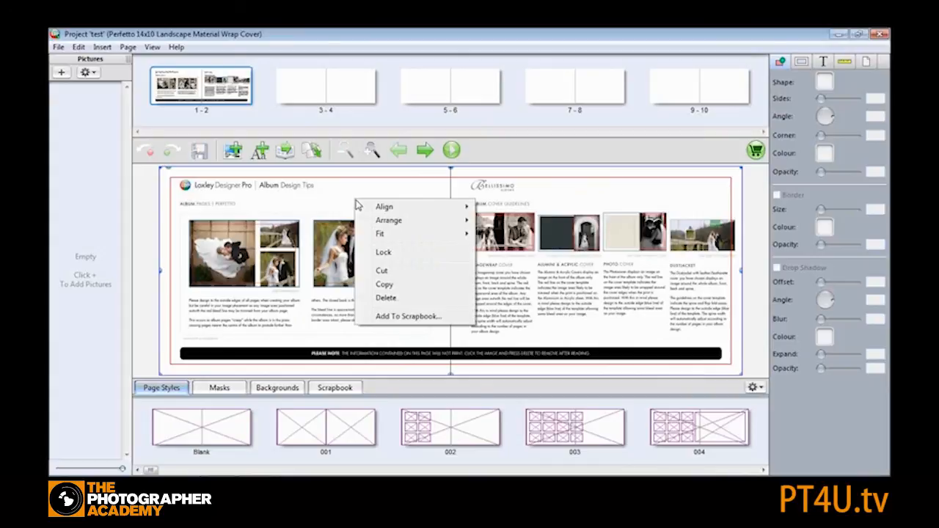
{"action": "left_click", "coordinate": [405, 298]}
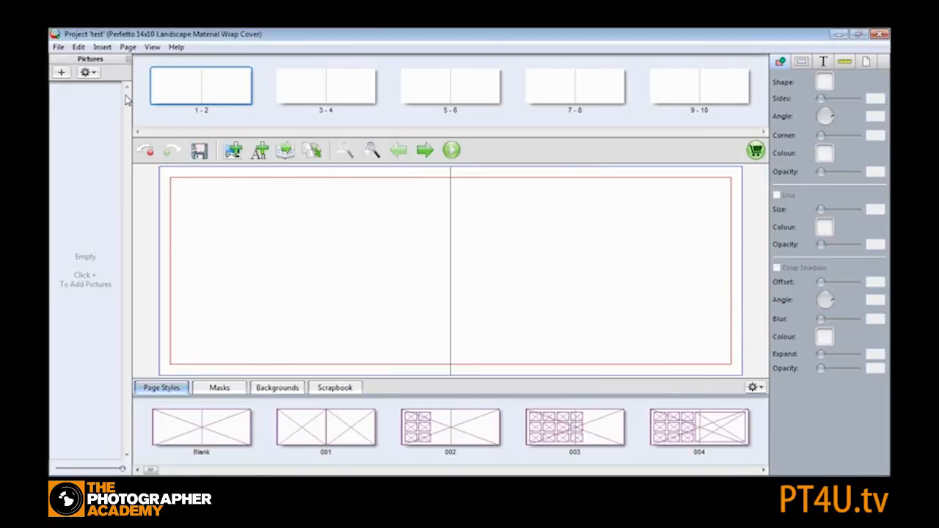
- Add the MCimages folder of pictures from the computer to the picture list
{"action": "left_click", "coordinate": [61, 73]}
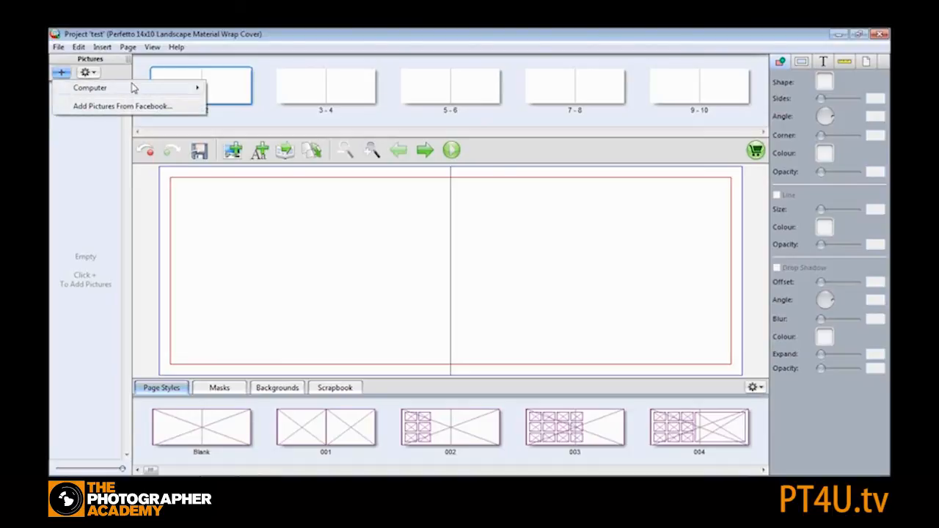
{"action": "mouse_move", "coordinate": [132, 89]}
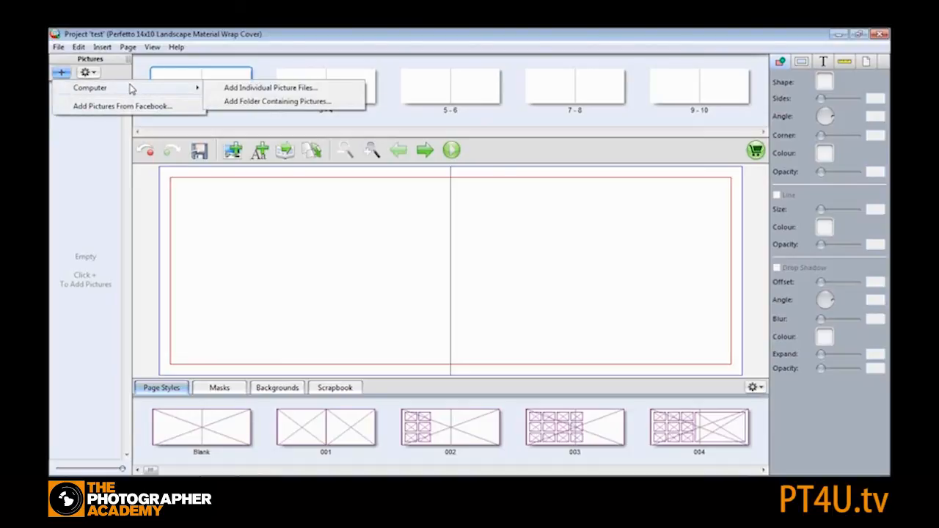
{"action": "left_click", "coordinate": [277, 105]}
{"action": "left_click_drag", "start_coordinate": [554, 250], "coordinate": [554, 274]}
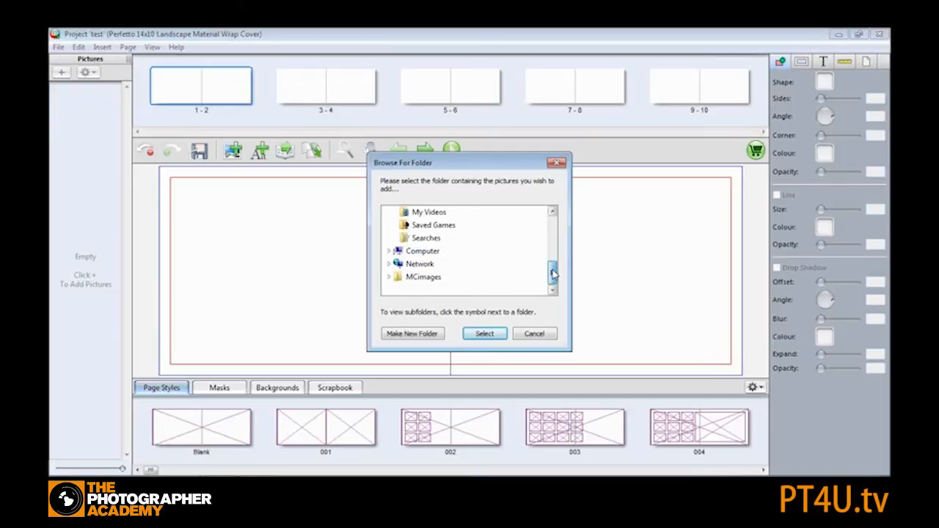
{"action": "left_click", "coordinate": [423, 277]}
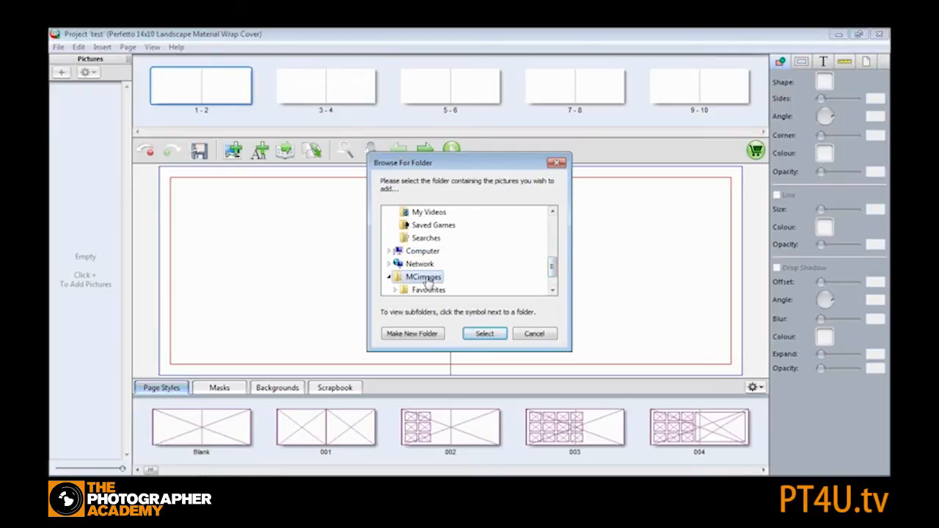
{"action": "left_click", "coordinate": [490, 334]}
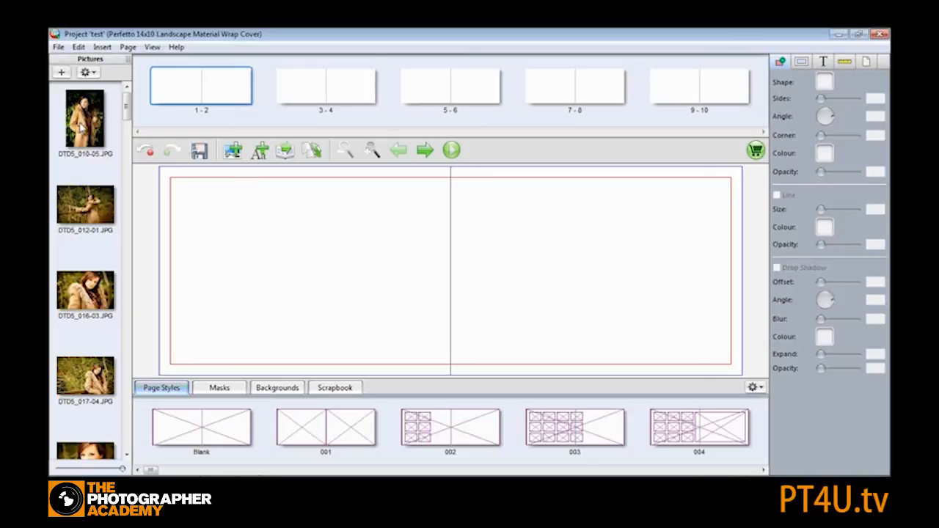
{"action": "left_click", "coordinate": [95, 73]}
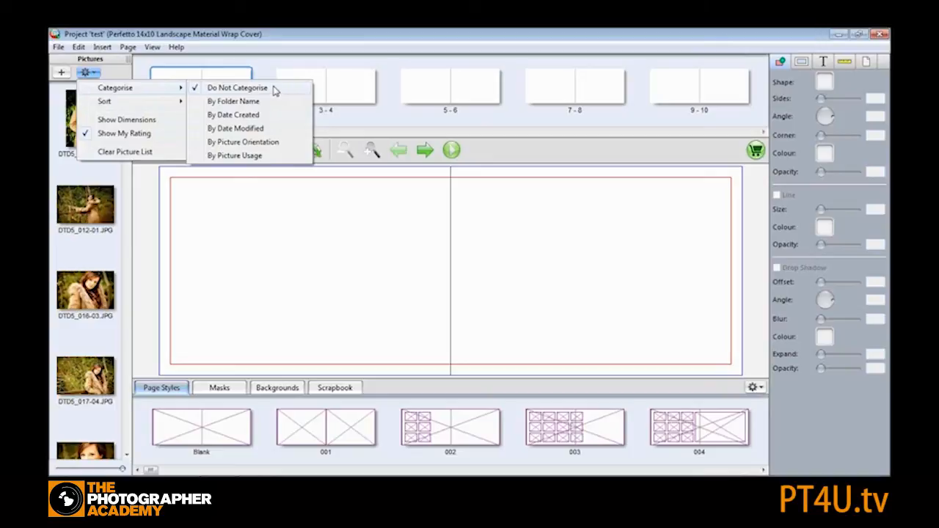
{"action": "mouse_move", "coordinate": [122, 105]}
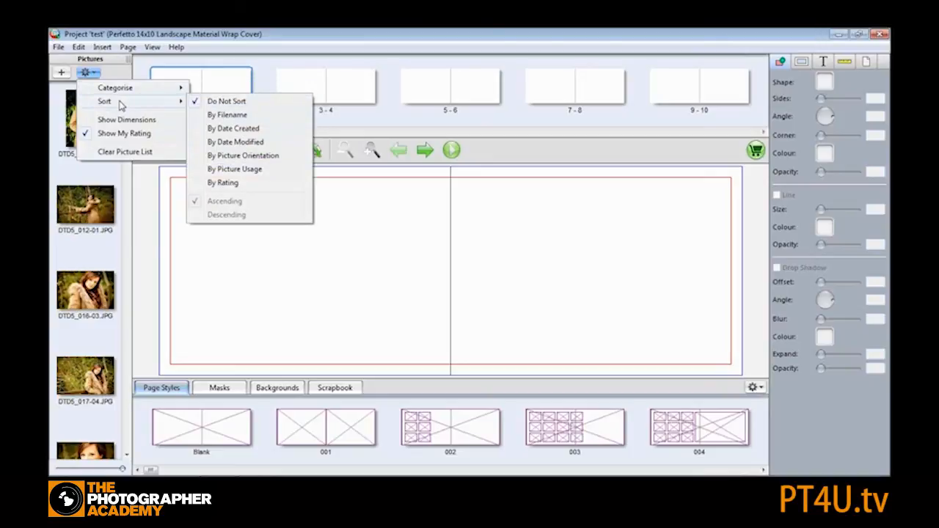
{"action": "left_click", "coordinate": [66, 112]}
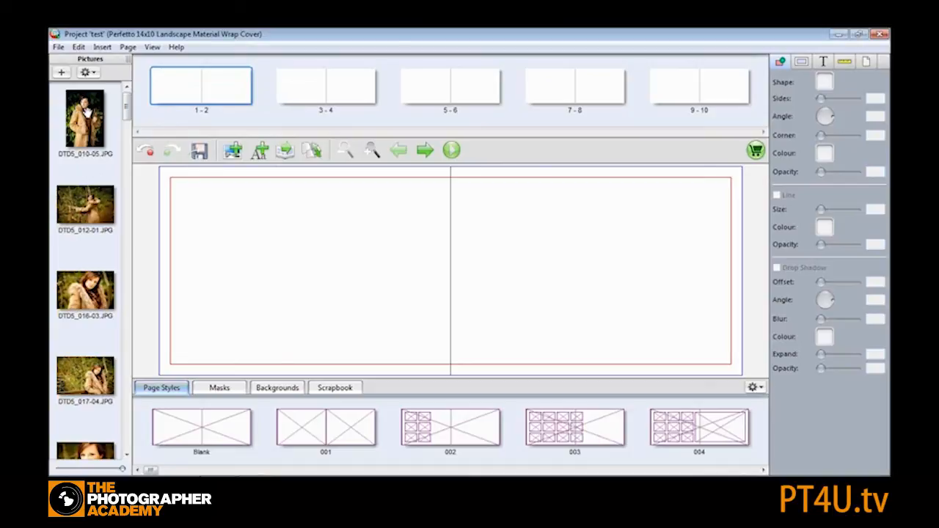
- Rotate the first picture, DTD5_010-05.JPG, clockwise
{"action": "right_click", "coordinate": [86, 115]}
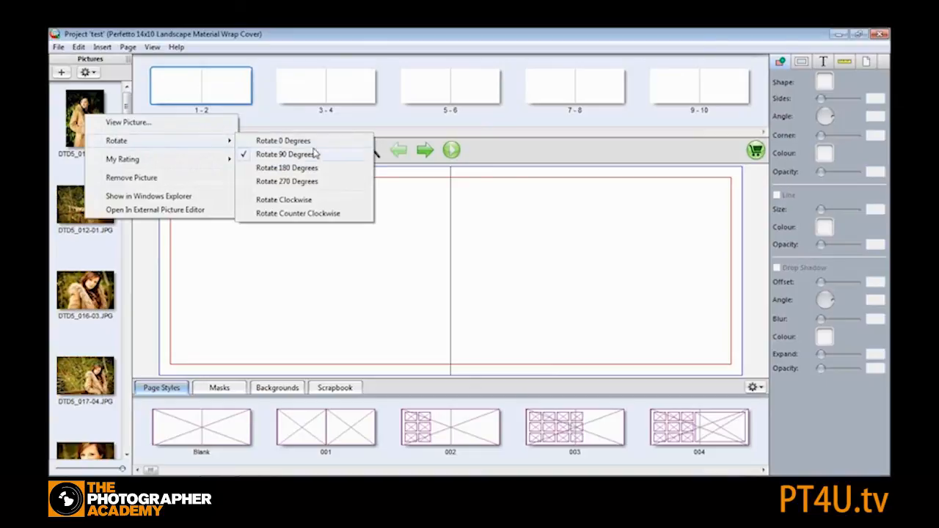
{"action": "left_click", "coordinate": [283, 203]}
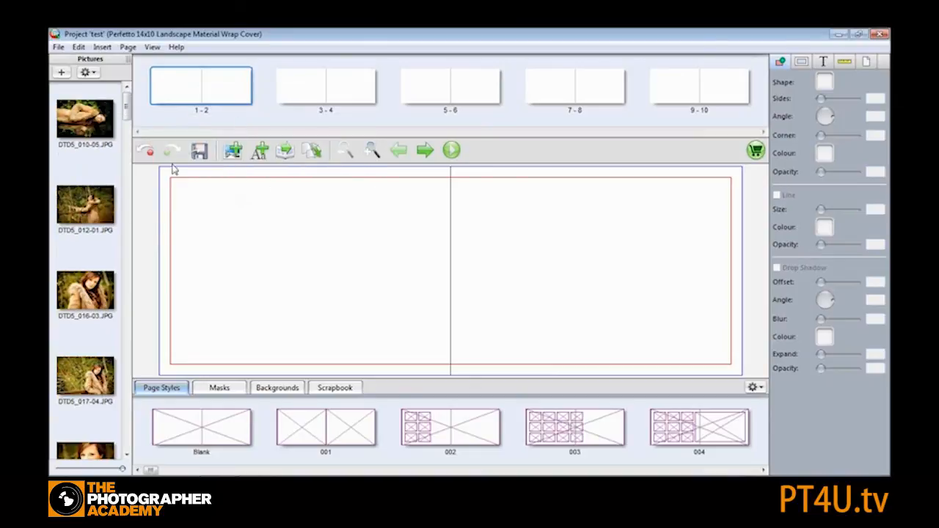
- Rotate the first picture, DTD5_010-05.JPG, counter clockwise
{"action": "right_click", "coordinate": [94, 111]}
{"action": "mouse_move", "coordinate": [173, 151]}
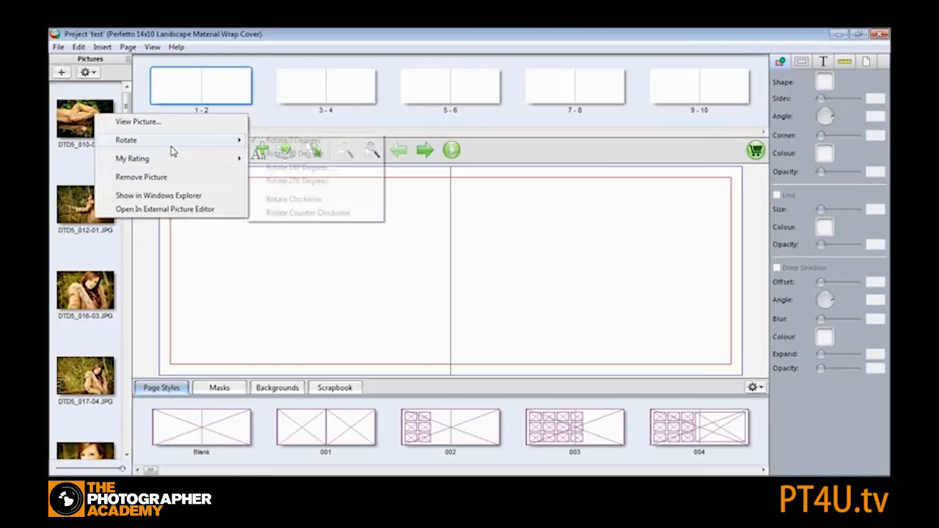
{"action": "left_click", "coordinate": [311, 213]}
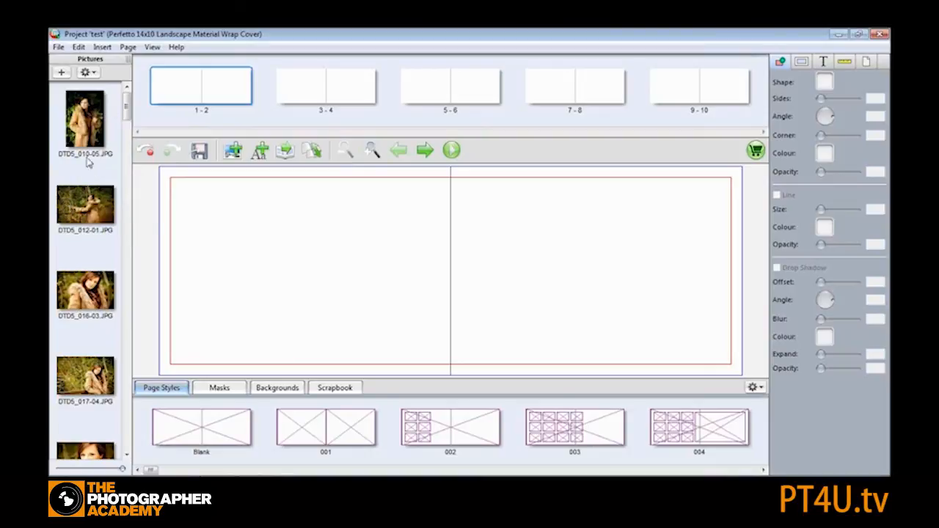
- Categorise the picture list by picture orientation
{"action": "left_click", "coordinate": [86, 73]}
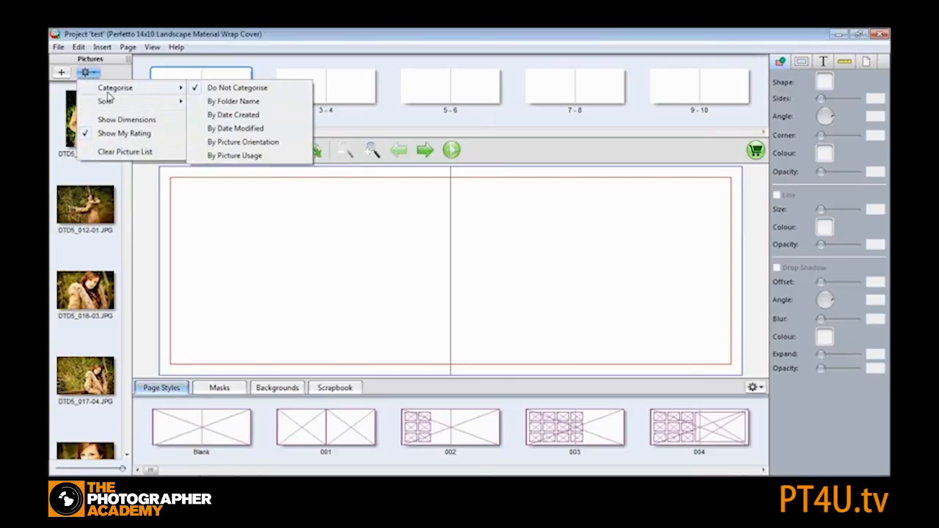
{"action": "mouse_move", "coordinate": [112, 90]}
{"action": "left_click", "coordinate": [246, 143]}
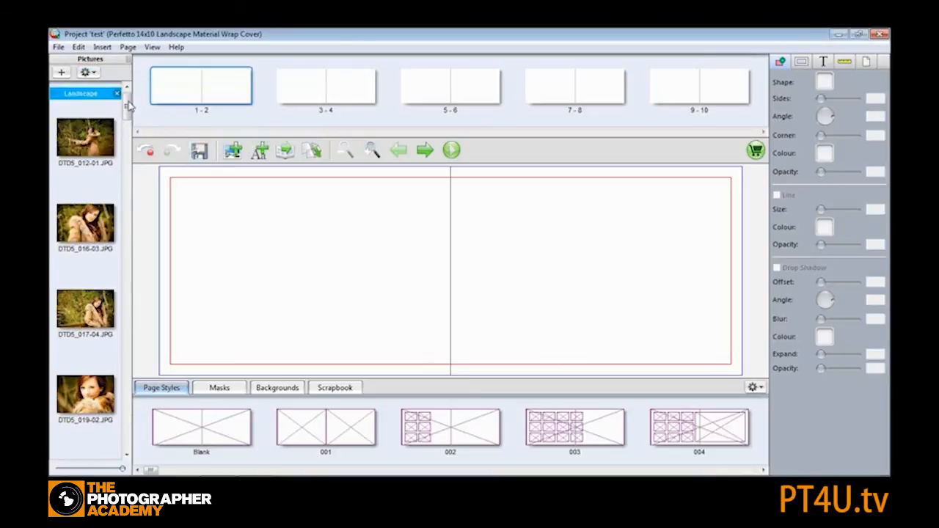
- Add the Favourites folder inside MCimages to the picture list as a folder of pictures
{"action": "mouse_move", "coordinate": [128, 105]}
{"action": "left_mouse_down"}
{"action": "mouse_move", "coordinate": [129, 407]}
{"action": "mouse_move", "coordinate": [131, 94]}
{"action": "left_mouse_up"}
{"action": "left_click", "coordinate": [61, 72]}
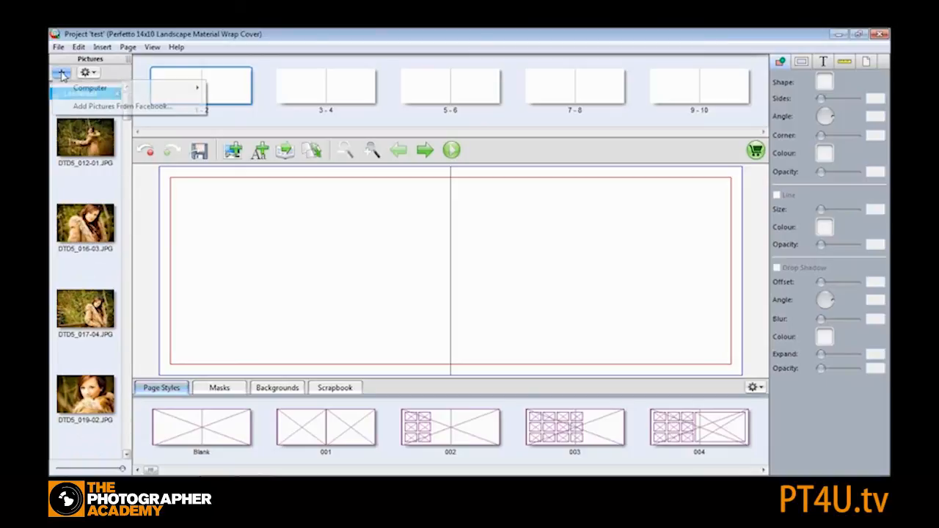
{"action": "mouse_move", "coordinate": [91, 91]}
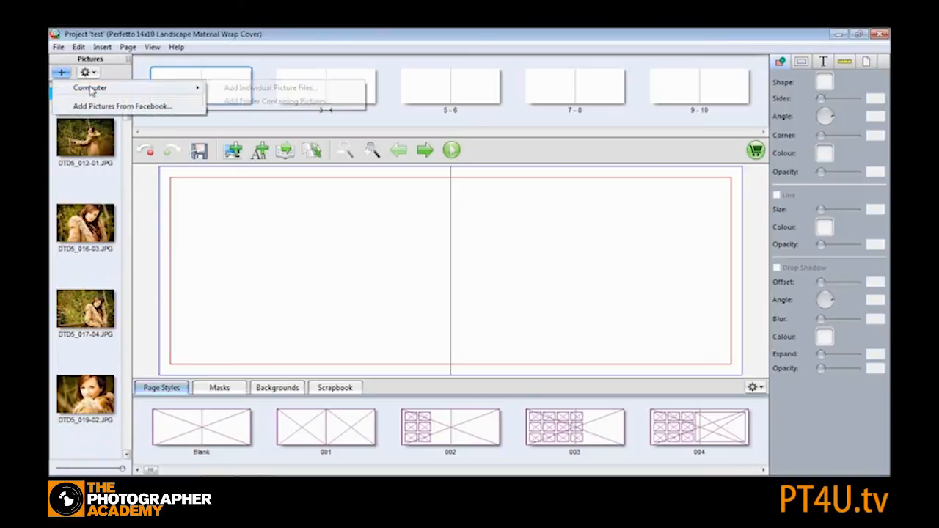
{"action": "left_click", "coordinate": [271, 106]}
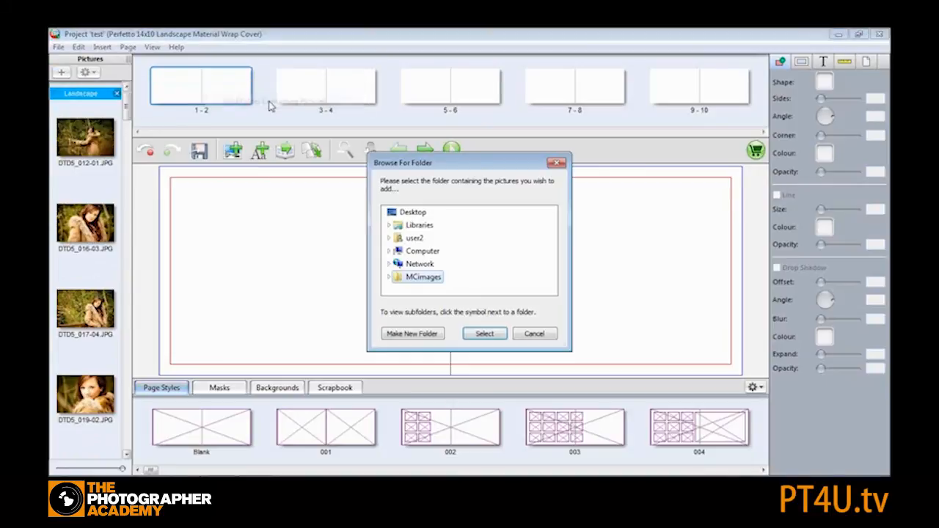
{"action": "left_click", "coordinate": [425, 289]}
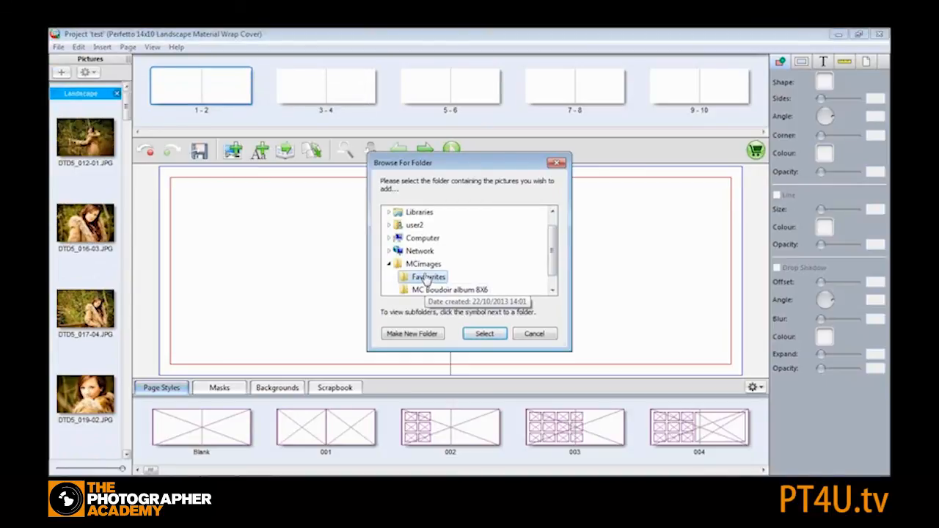
{"action": "left_click", "coordinate": [478, 341]}
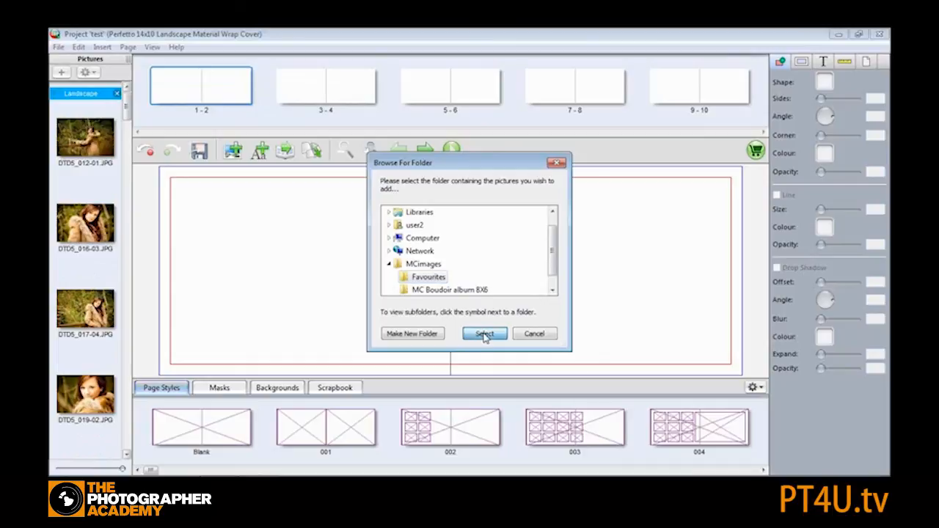
- Categorise the picture list by folder name
{"action": "left_click", "coordinate": [90, 73]}
{"action": "mouse_move", "coordinate": [110, 90]}
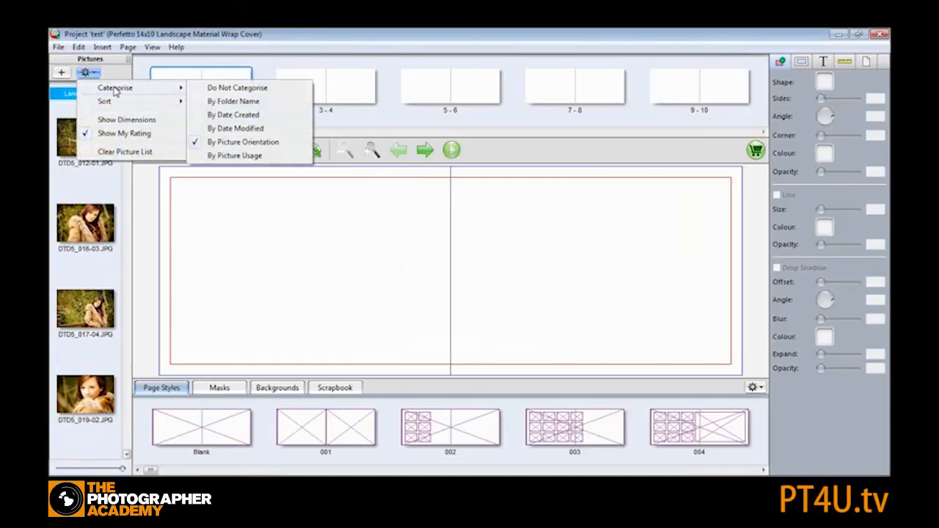
{"action": "left_click", "coordinate": [220, 101]}
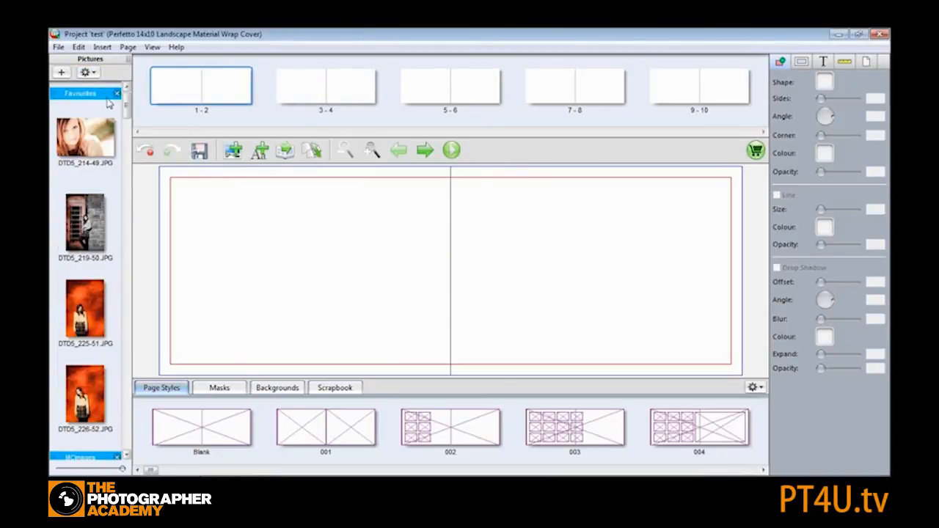
- Categorise the picture list by picture usage
{"action": "mouse_move", "coordinate": [127, 99]}
{"action": "left_mouse_down"}
{"action": "mouse_move", "coordinate": [127, 204]}
{"action": "mouse_move", "coordinate": [122, 114]}
{"action": "left_mouse_up"}
{"action": "left_click", "coordinate": [96, 72]}
{"action": "mouse_move", "coordinate": [107, 88]}
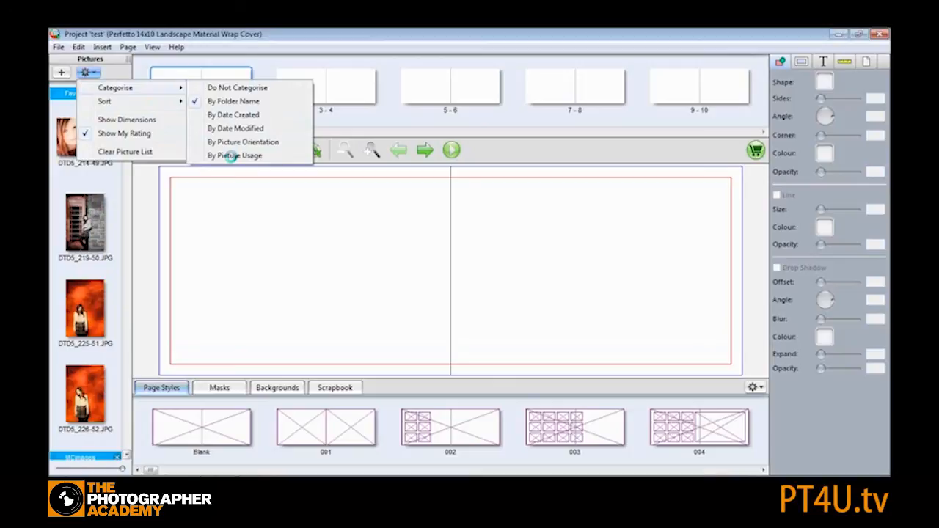
{"action": "left_click", "coordinate": [232, 156]}
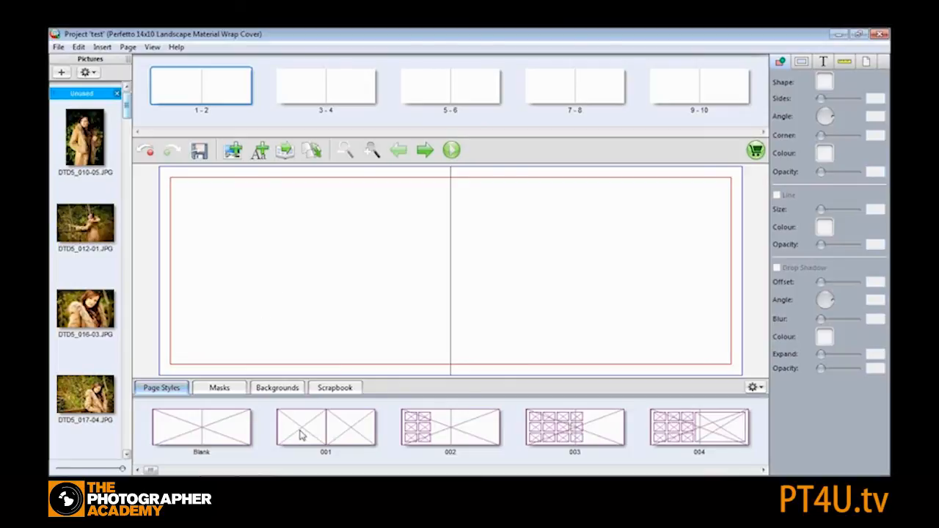
- Apply page style 001 to spread 1-2 and fill its two frames with DTD5_012-01.JPG and DTD5_016-03.JPG
{"action": "left_click_drag", "start_coordinate": [305, 435], "coordinate": [351, 246]}
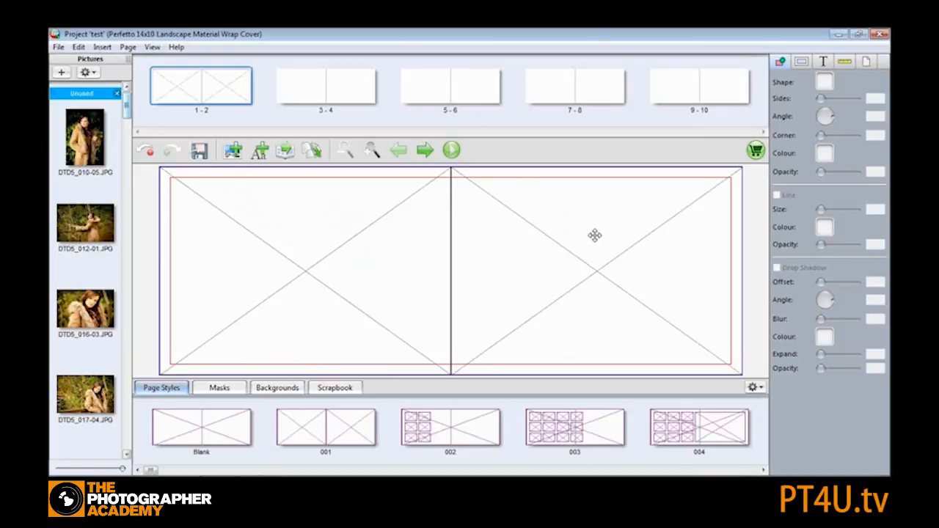
{"action": "left_click_drag", "start_coordinate": [83, 223], "coordinate": [330, 256]}
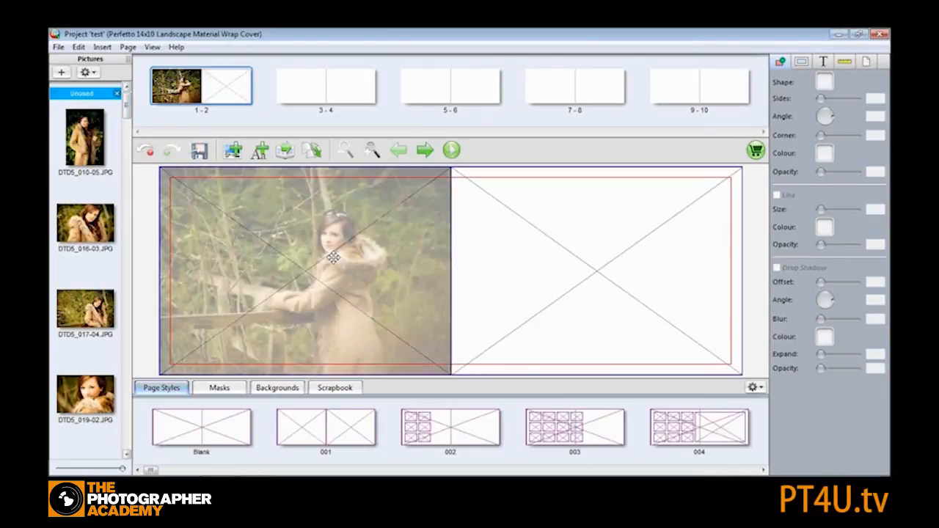
{"action": "left_click_drag", "start_coordinate": [85, 220], "coordinate": [629, 231]}
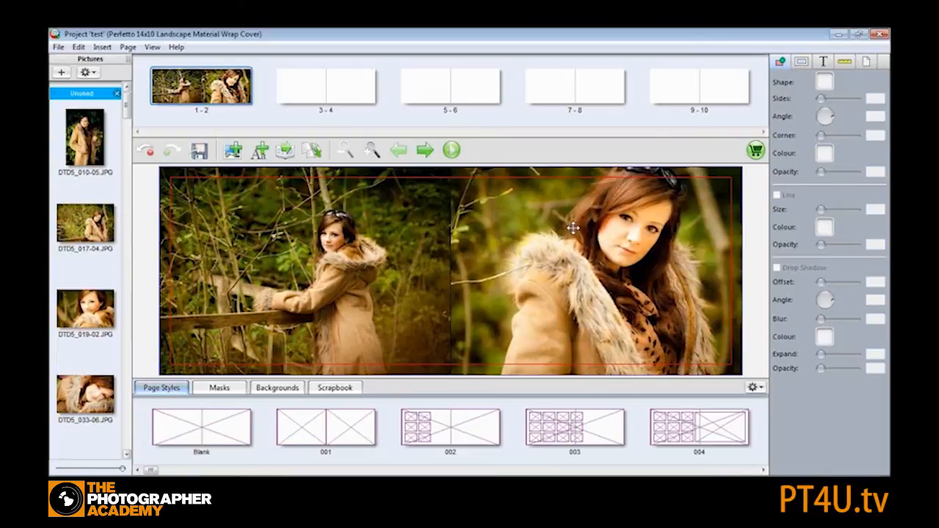
- Crop the left picture on spread 1-2, tightening the framing slightly around the woman at the fence
{"action": "left_click", "coordinate": [337, 88]}
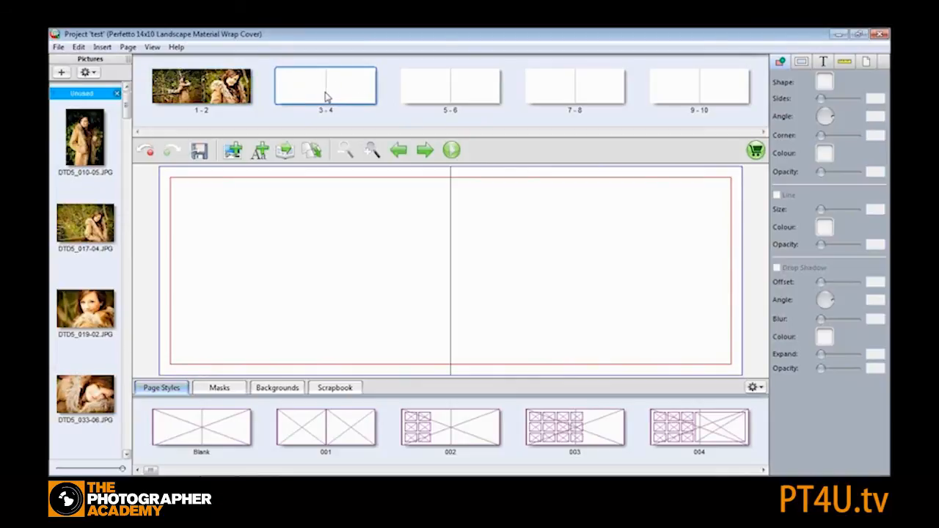
{"action": "left_click", "coordinate": [222, 92]}
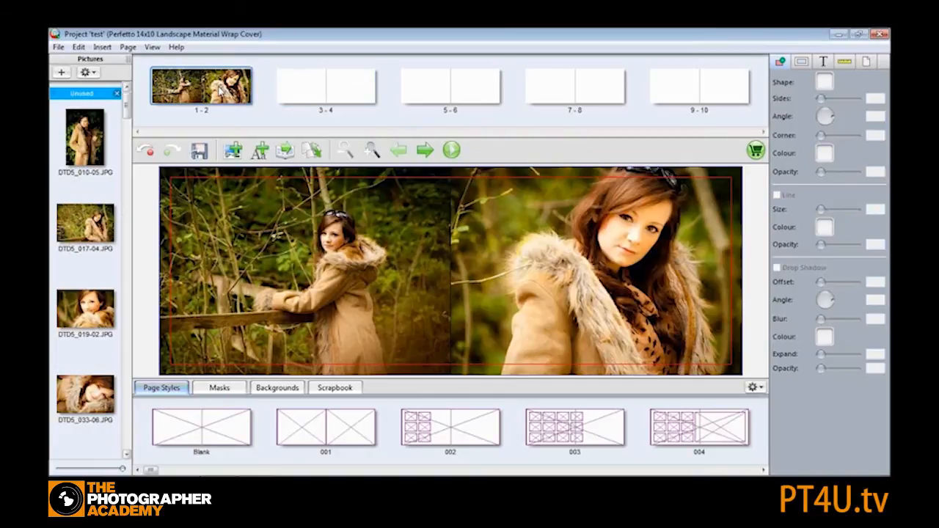
{"action": "left_click", "coordinate": [342, 233]}
{"action": "double_click", "coordinate": [342, 233]}
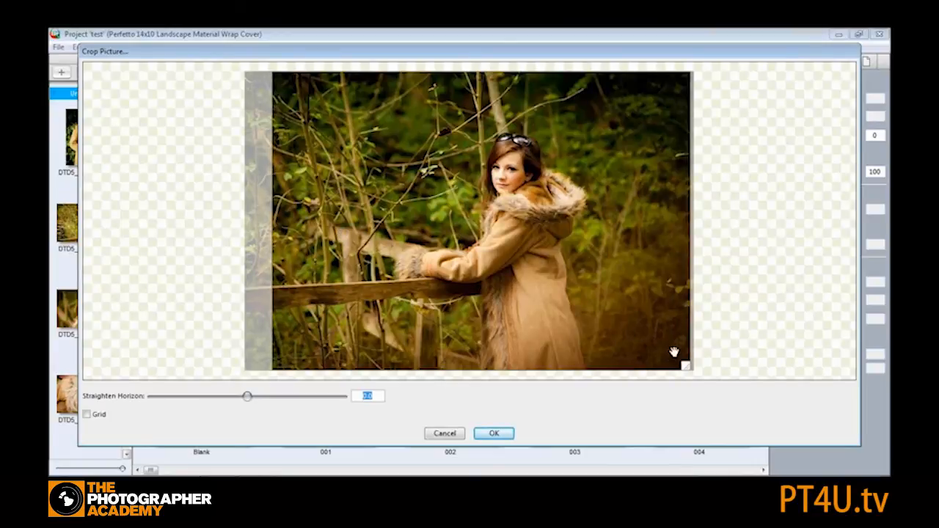
{"action": "left_click_drag", "start_coordinate": [686, 367], "coordinate": [702, 378]}
{"action": "left_click_drag", "start_coordinate": [568, 229], "coordinate": [555, 242]}
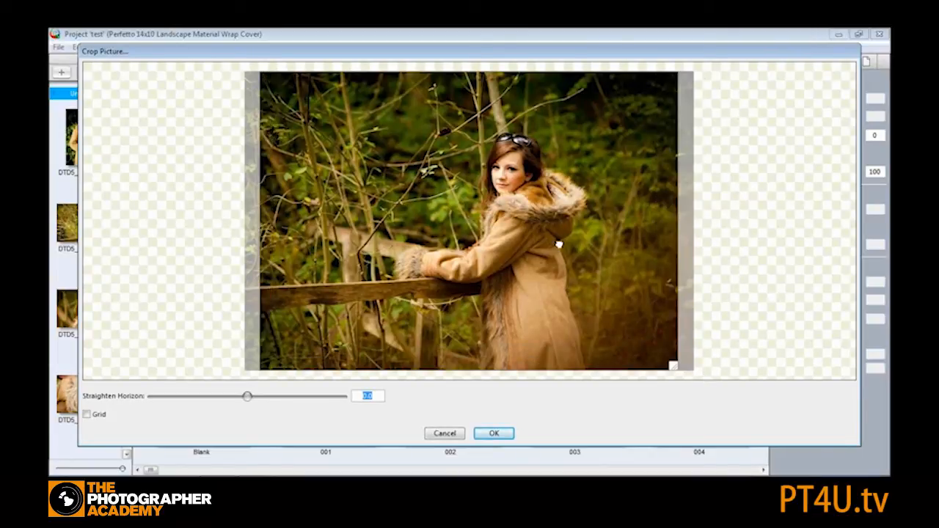
{"action": "left_click_drag", "start_coordinate": [674, 369], "coordinate": [615, 327]}
{"action": "left_click_drag", "start_coordinate": [474, 242], "coordinate": [526, 264]}
{"action": "left_click_drag", "start_coordinate": [652, 330], "coordinate": [671, 347]}
{"action": "left_click_drag", "start_coordinate": [564, 301], "coordinate": [531, 271]}
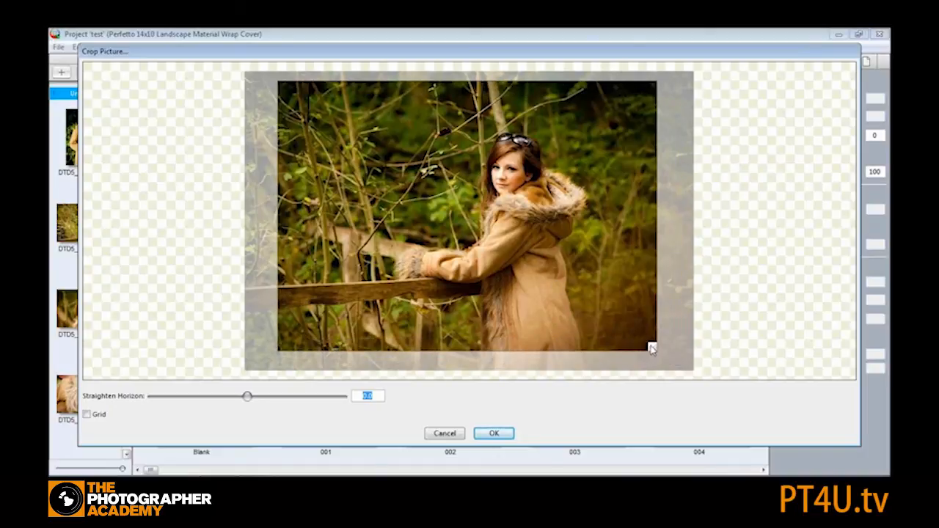
{"action": "left_click_drag", "start_coordinate": [651, 348], "coordinate": [690, 389]}
{"action": "left_click_drag", "start_coordinate": [554, 302], "coordinate": [520, 312]}
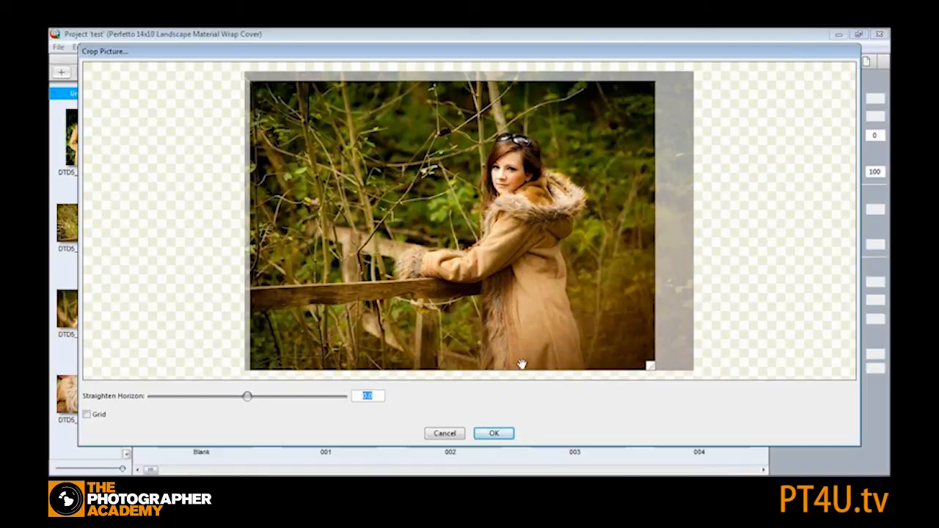
{"action": "left_click_drag", "start_coordinate": [521, 365], "coordinate": [547, 365]}
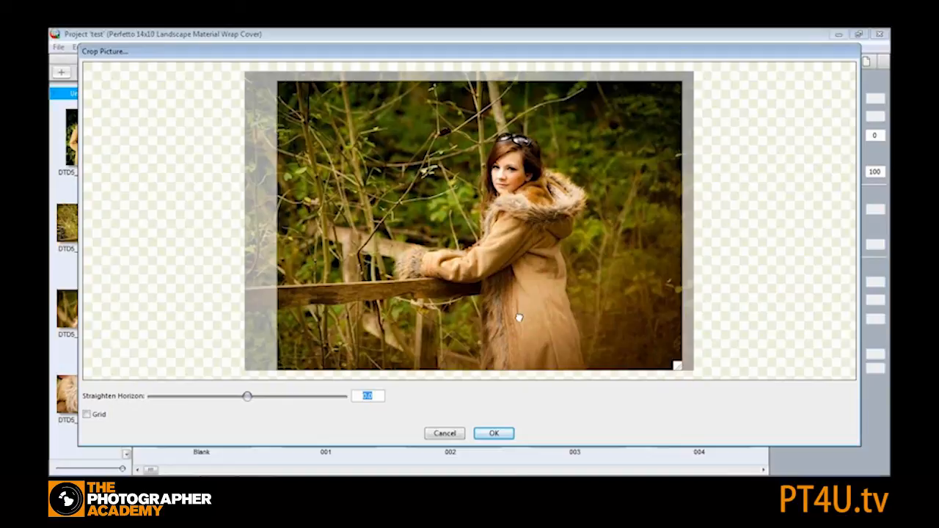
{"action": "left_click", "coordinate": [494, 435]}
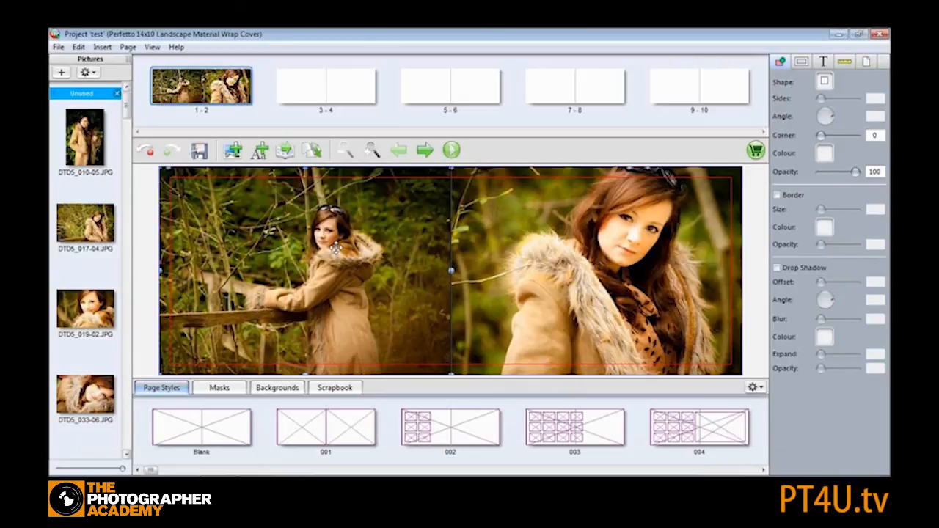
- Crop the right picture on spread 1-2, trimming its right edge slightly
{"action": "double_click", "coordinate": [605, 242]}
{"action": "left_click_drag", "start_coordinate": [456, 236], "coordinate": [480, 235]}
{"action": "left_click_drag", "start_coordinate": [484, 324], "coordinate": [439, 325]}
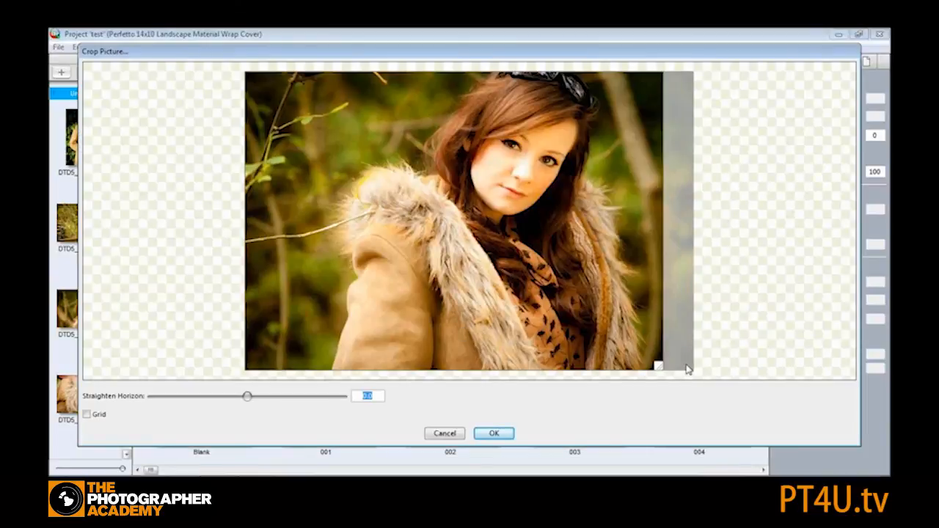
{"action": "left_click_drag", "start_coordinate": [661, 369], "coordinate": [642, 354]}
{"action": "mouse_move", "coordinate": [556, 338]}
{"action": "left_mouse_down"}
{"action": "mouse_move", "coordinate": [557, 353]}
{"action": "mouse_move", "coordinate": [553, 327]}
{"action": "left_mouse_up"}
{"action": "left_click", "coordinate": [504, 434]}
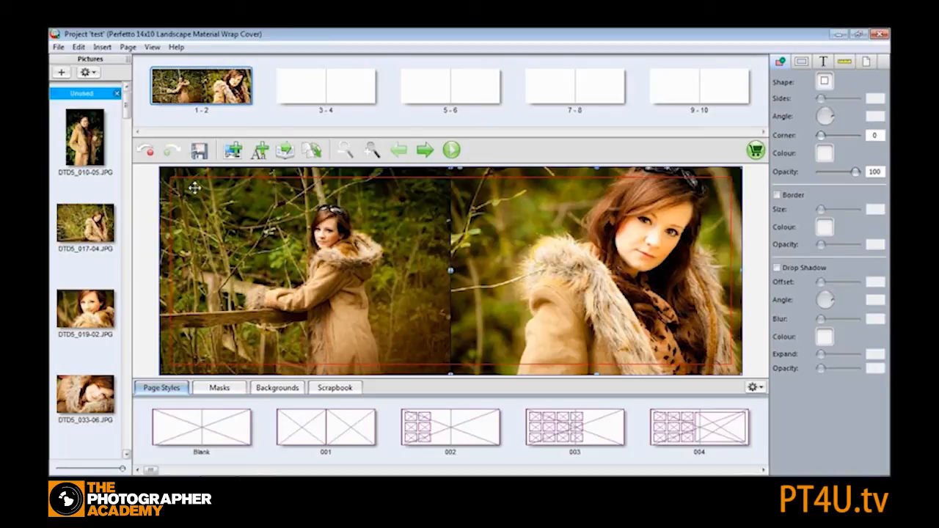
- Apply page style 005, a full-spread frame with a smaller inset frame, to spread 3-4
{"action": "left_click", "coordinate": [305, 92]}
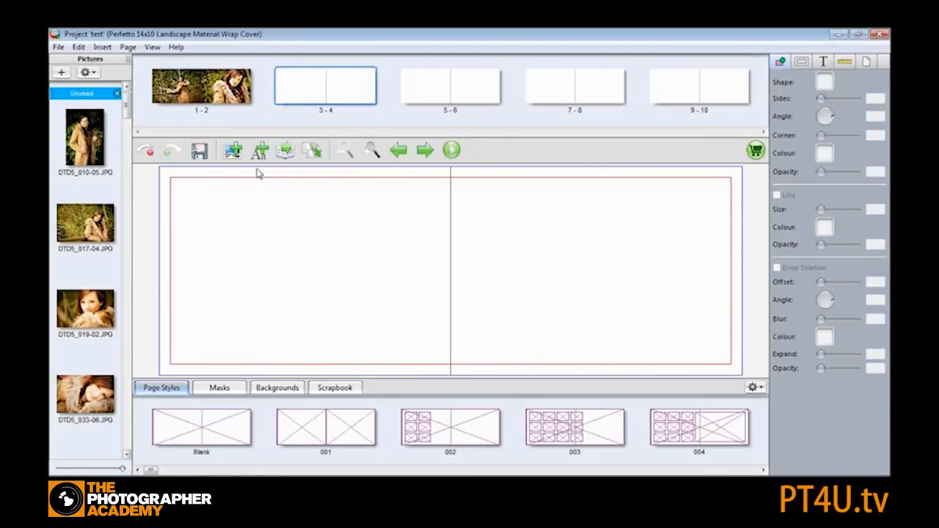
{"action": "left_click", "coordinate": [247, 95]}
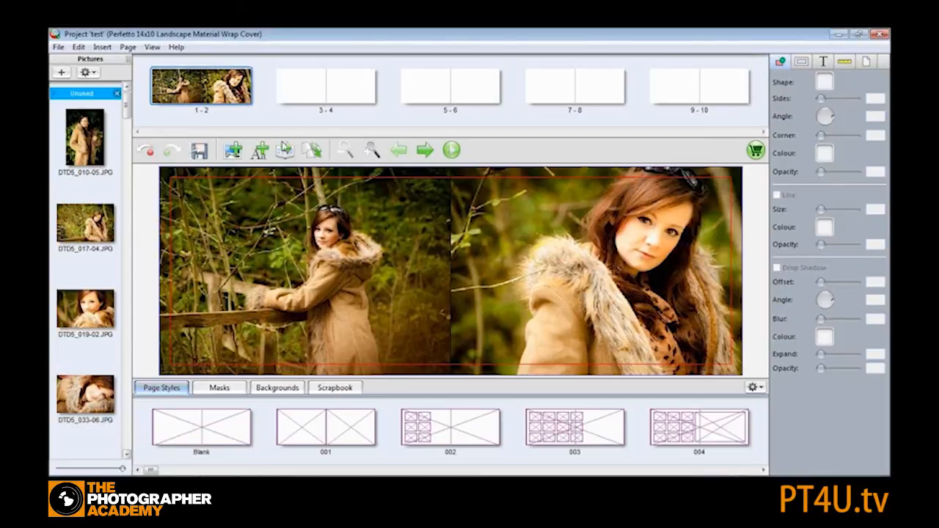
{"action": "left_click", "coordinate": [306, 92]}
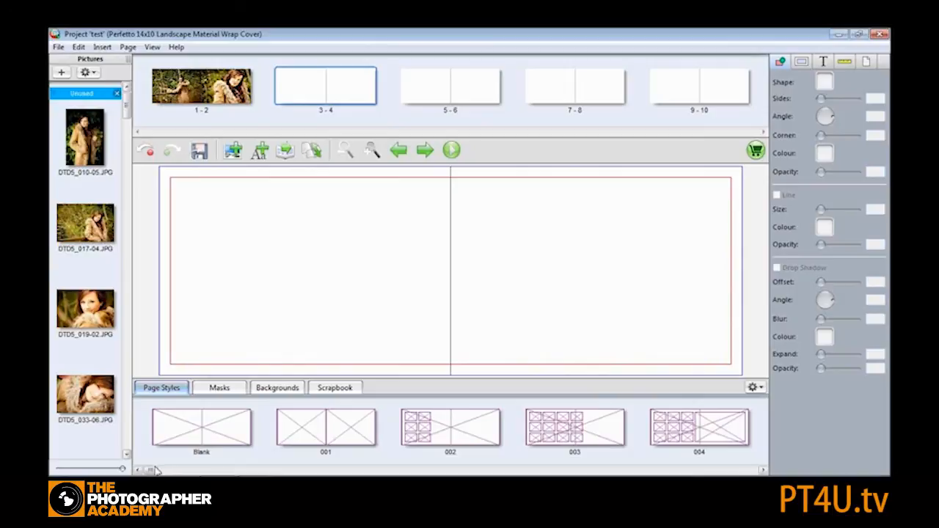
{"action": "left_click_drag", "start_coordinate": [152, 470], "coordinate": [155, 470]}
{"action": "left_click_drag", "start_coordinate": [373, 434], "coordinate": [349, 433]}
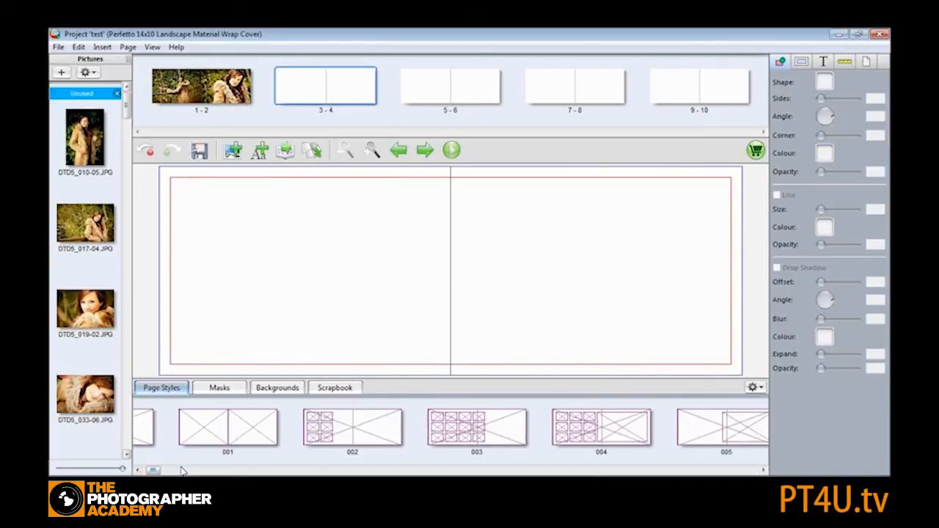
{"action": "left_click_drag", "start_coordinate": [155, 472], "coordinate": [161, 470]}
{"action": "left_click_drag", "start_coordinate": [380, 430], "coordinate": [427, 245]}
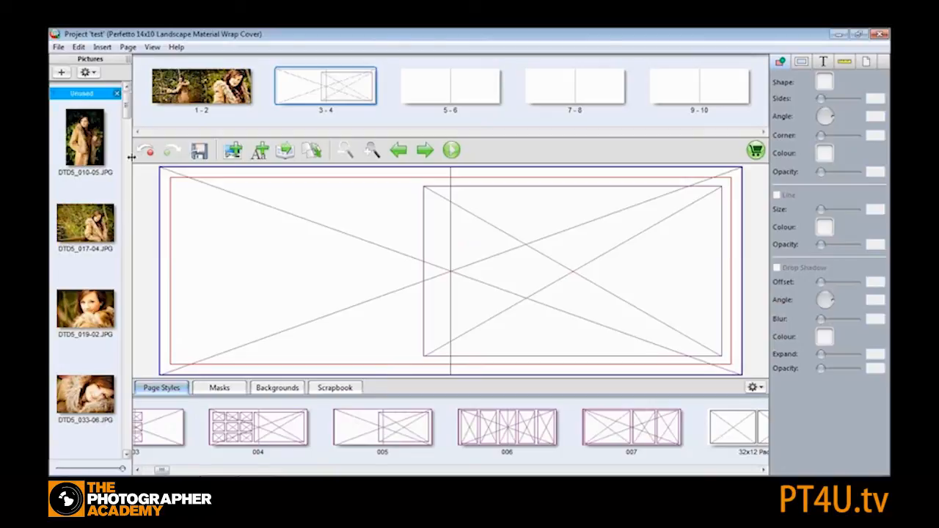
- Place the bench portrait DTD5_045-14.JPG in the full-spread frame of spread 3-4
{"action": "left_click_drag", "start_coordinate": [130, 99], "coordinate": [129, 145]}
{"action": "left_click_drag", "start_coordinate": [88, 107], "coordinate": [309, 278]}
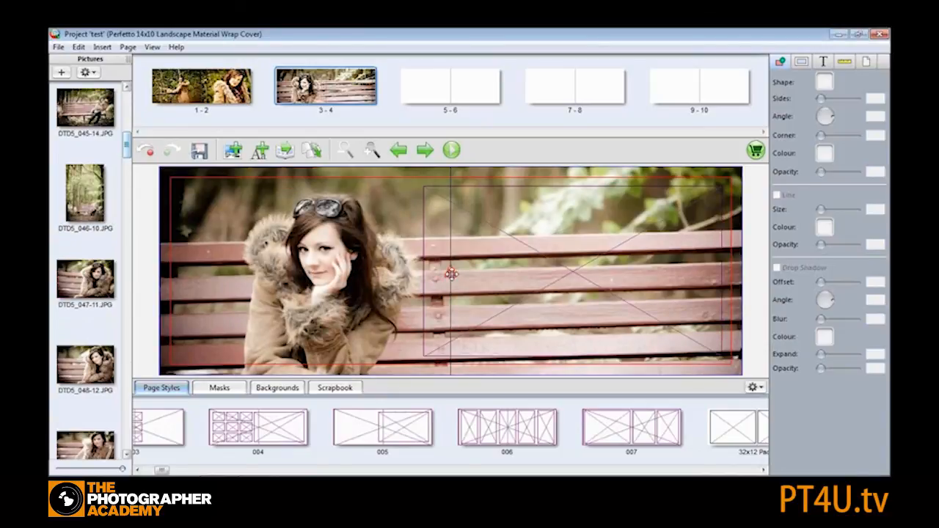
- Try deleting the smaller inset frame on spread 3-4, then undo the deletion
{"action": "right_click", "coordinate": [560, 235]}
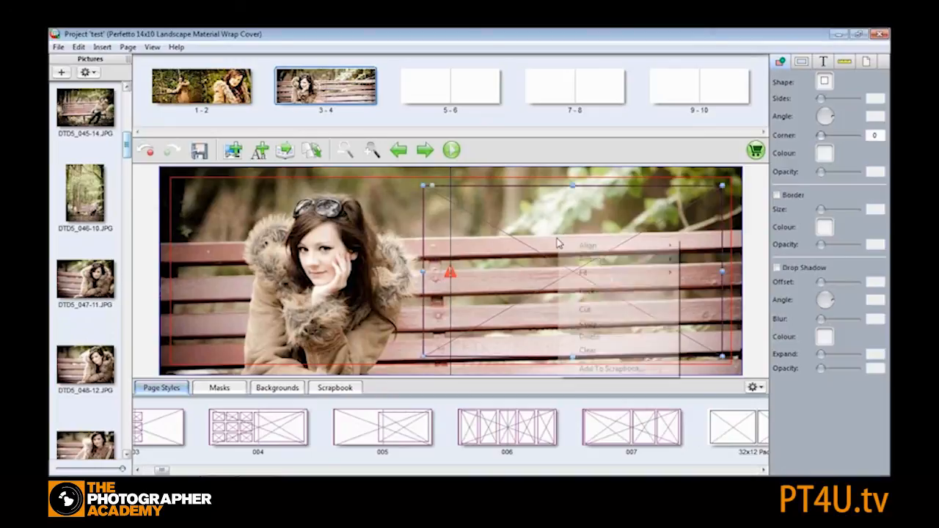
{"action": "left_click", "coordinate": [607, 339]}
{"action": "mouse_move", "coordinate": [456, 279]}
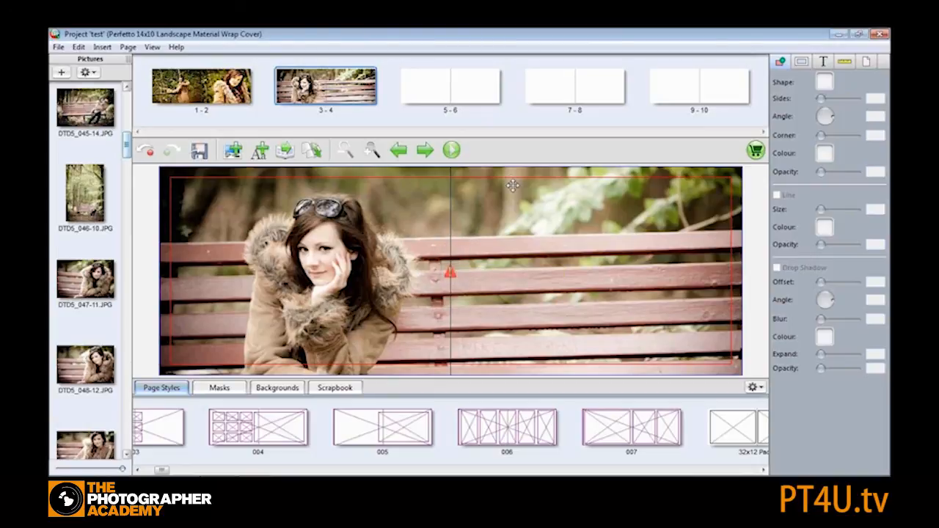
{"action": "left_click", "coordinate": [147, 152]}
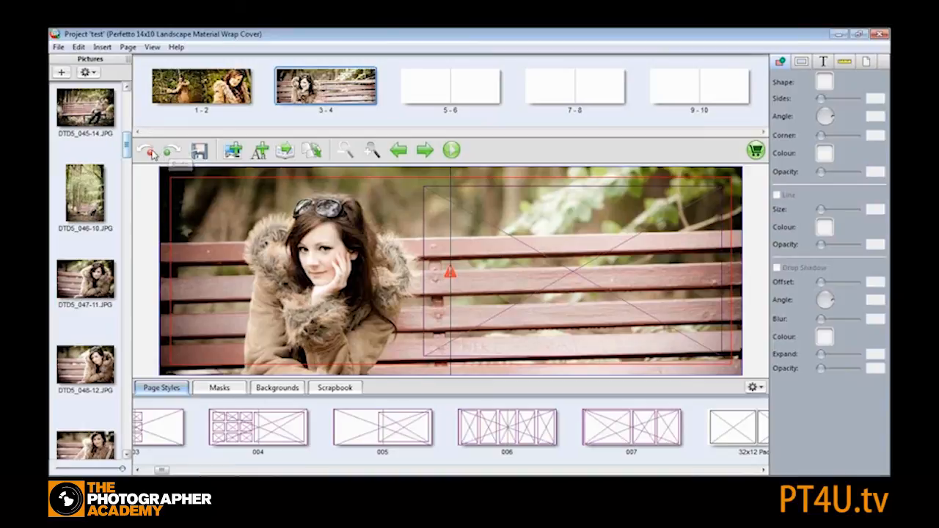
- Undo the last picture placement, then fill spread 3-4 with a bench portrait in the full-spread frame and a fur-coat close-up in the inset frame
{"action": "left_click", "coordinate": [148, 153]}
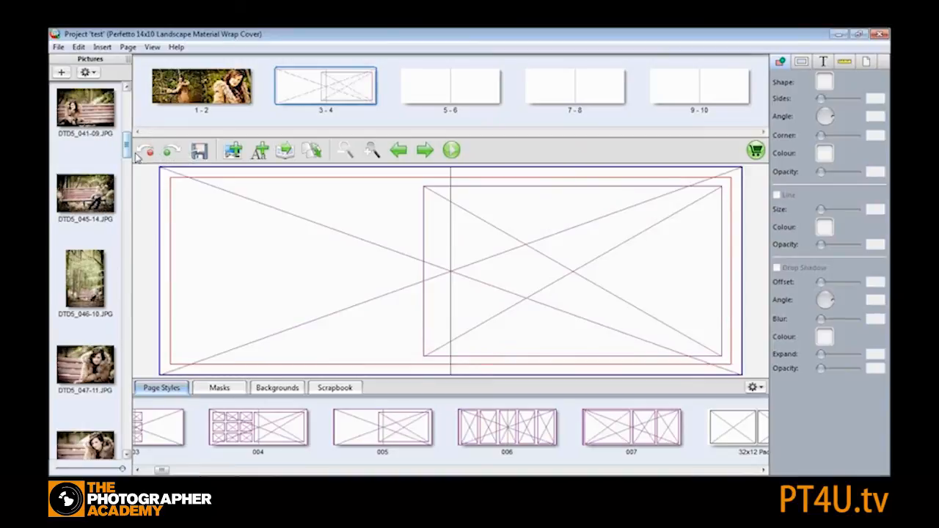
{"action": "left_click_drag", "start_coordinate": [71, 107], "coordinate": [321, 242]}
{"action": "left_click_drag", "start_coordinate": [125, 144], "coordinate": [126, 187]}
{"action": "left_click_drag", "start_coordinate": [99, 226], "coordinate": [564, 236]}
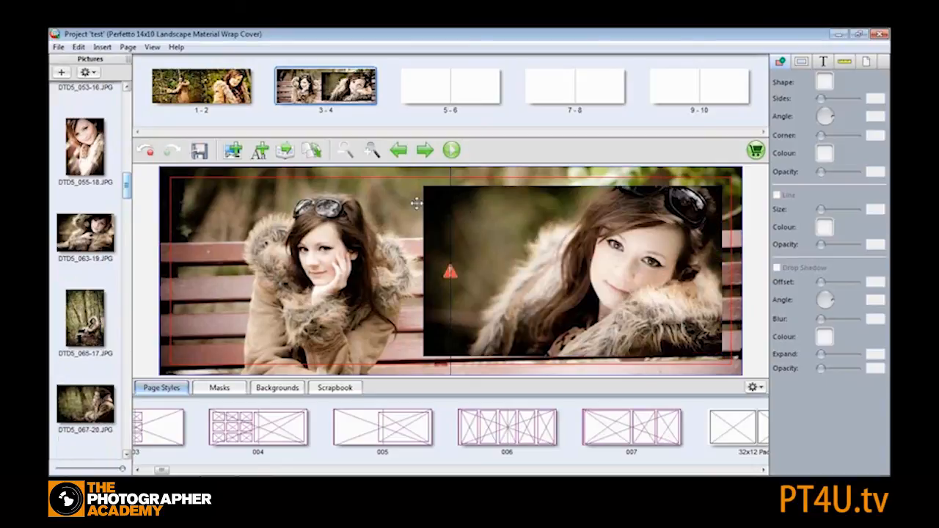
- Apply page style 002, six small frames beside a full-spread frame, to spread 5-6
{"action": "left_click", "coordinate": [434, 82]}
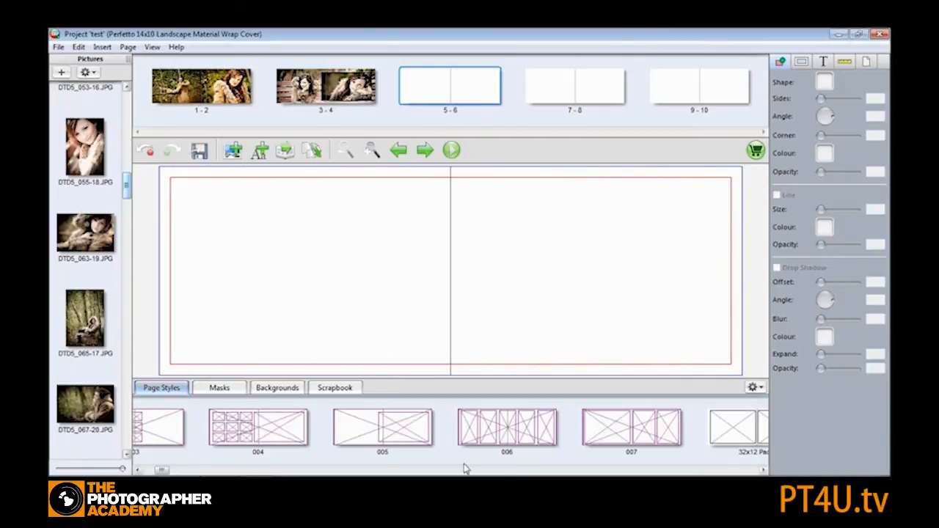
{"action": "left_click_drag", "start_coordinate": [163, 471], "coordinate": [155, 470]}
{"action": "left_click_drag", "start_coordinate": [165, 436], "coordinate": [397, 255]}
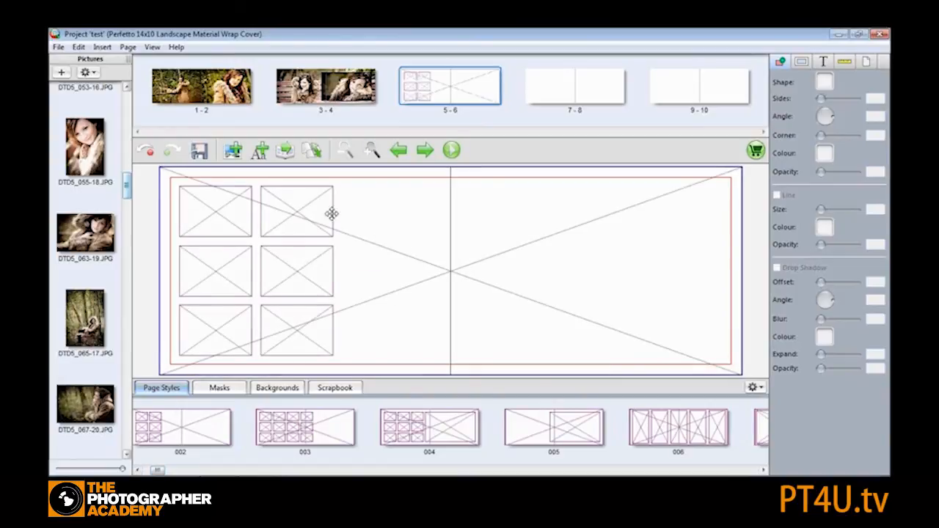
- Move the top frame of the second column to the upper right corner of the right page
{"action": "left_click", "coordinate": [301, 216]}
{"action": "left_click_drag", "start_coordinate": [301, 215], "coordinate": [657, 217]}
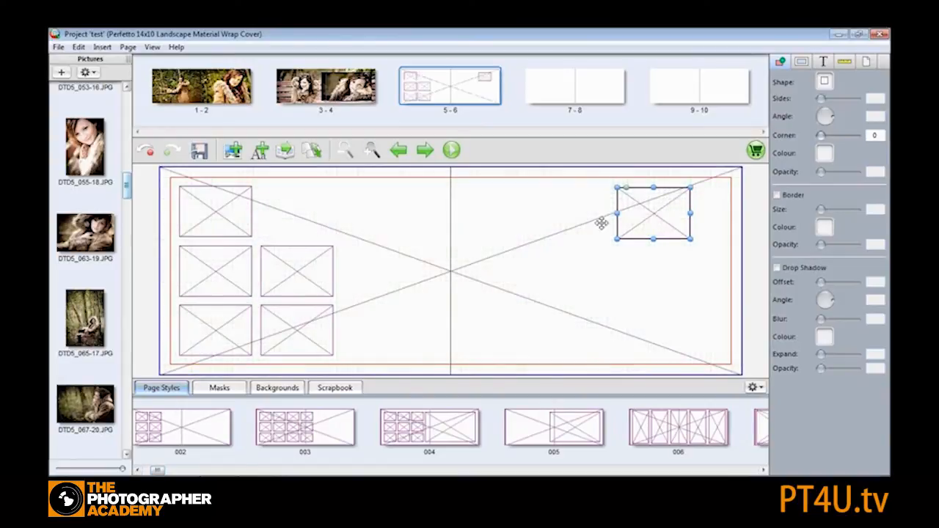
- Delete the middle frame of the second column and move its bottom frame to the lower right corner of the right page
{"action": "right_click", "coordinate": [291, 267]}
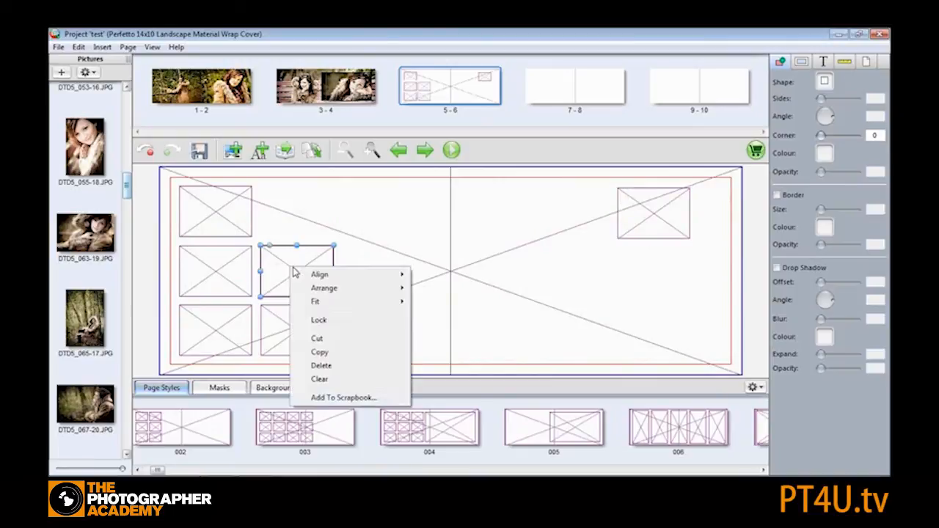
{"action": "left_click", "coordinate": [345, 369]}
{"action": "left_click_drag", "start_coordinate": [295, 325], "coordinate": [654, 311]}
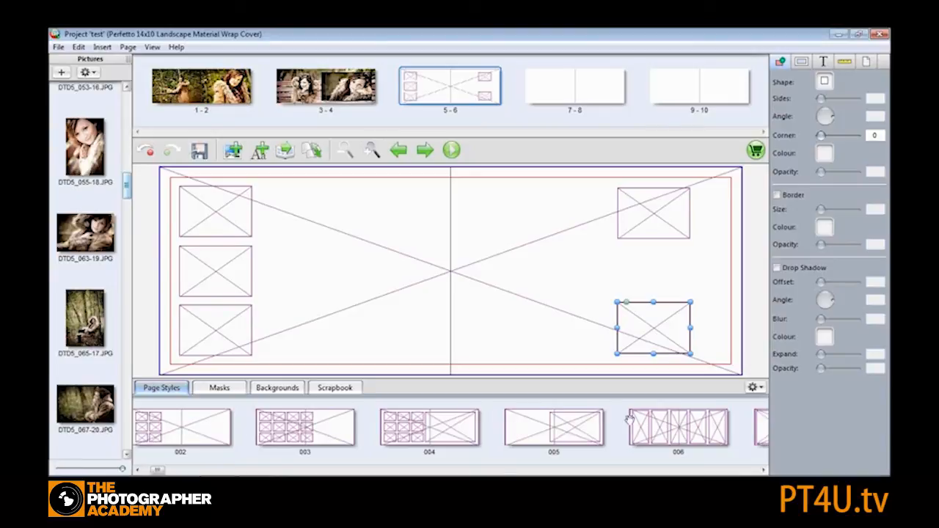
- Filter the page styles to the Ribbon category and apply Ribbon_002 to spread 5-6
{"action": "left_click", "coordinate": [762, 388]}
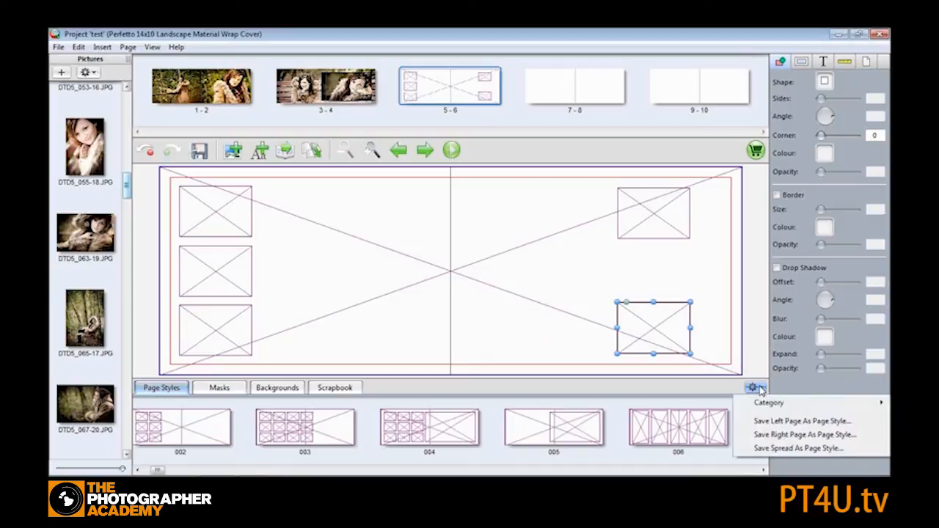
{"action": "mouse_move", "coordinate": [769, 404]}
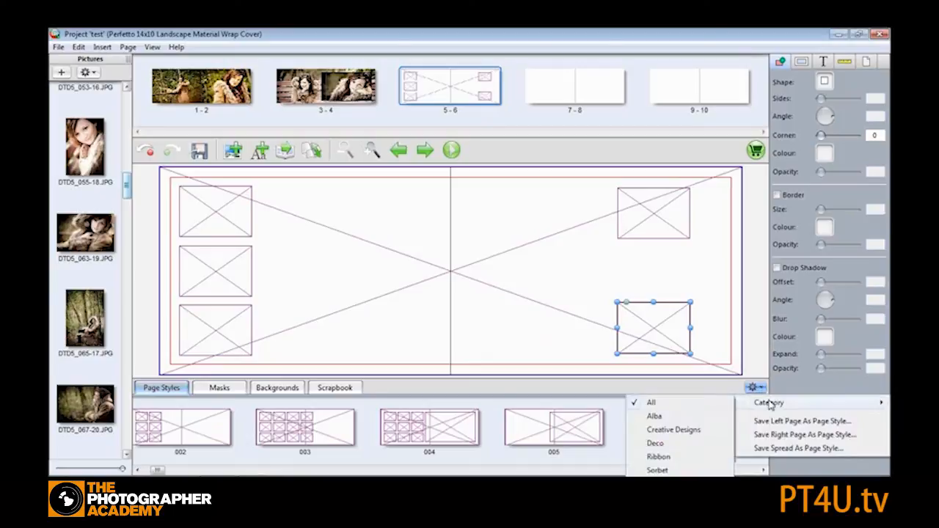
{"action": "left_click", "coordinate": [682, 457]}
{"action": "left_click", "coordinate": [680, 458]}
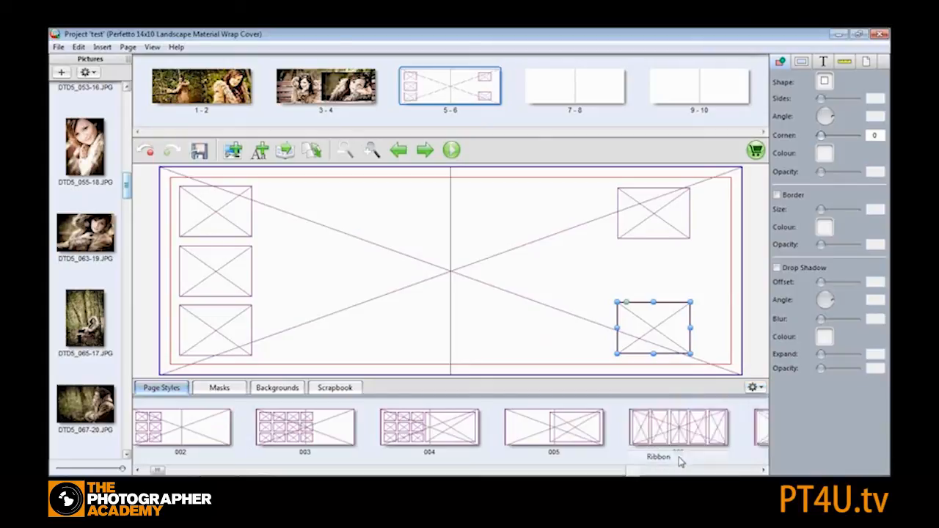
{"action": "left_click_drag", "start_coordinate": [306, 436], "coordinate": [406, 216]}
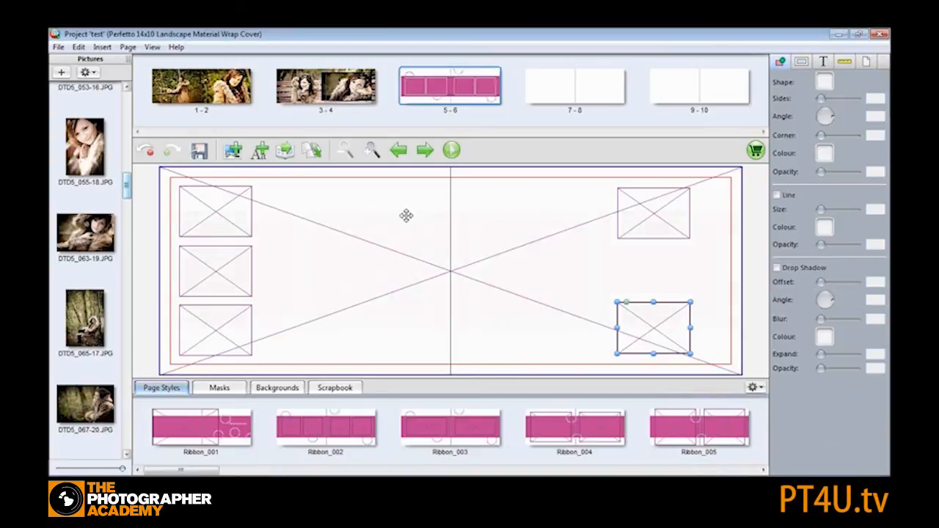
- Place two portraits into the two ribbon frames on the left page of spread 5-6
{"action": "left_click_drag", "start_coordinate": [127, 183], "coordinate": [137, 94]}
{"action": "left_click_drag", "start_coordinate": [86, 203], "coordinate": [218, 256]}
{"action": "left_click_drag", "start_coordinate": [78, 220], "coordinate": [343, 252]}
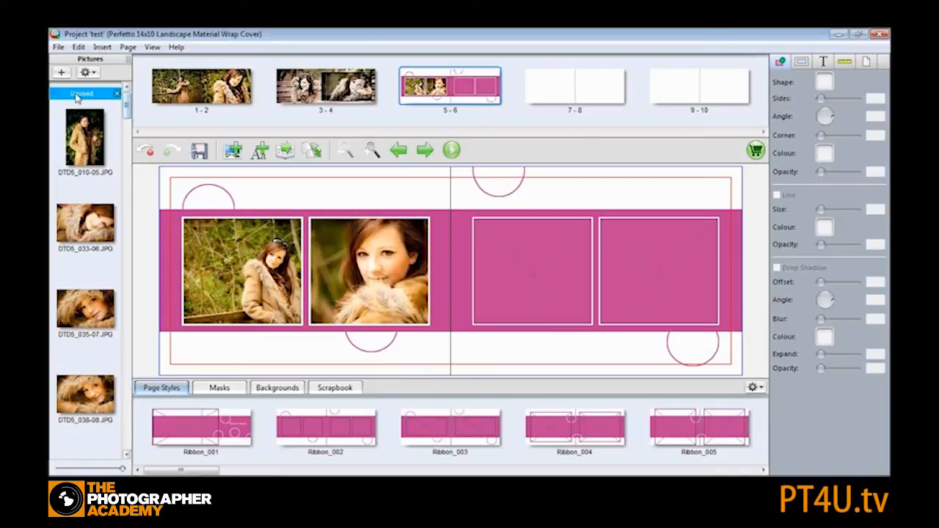
- Place two fur-hood portraits from the unused pictures into the two ribbon frames on the right page
{"action": "left_click_drag", "start_coordinate": [126, 109], "coordinate": [163, 95]}
{"action": "left_click_drag", "start_coordinate": [79, 222], "coordinate": [508, 271]}
{"action": "left_click_drag", "start_coordinate": [79, 229], "coordinate": [631, 274]}
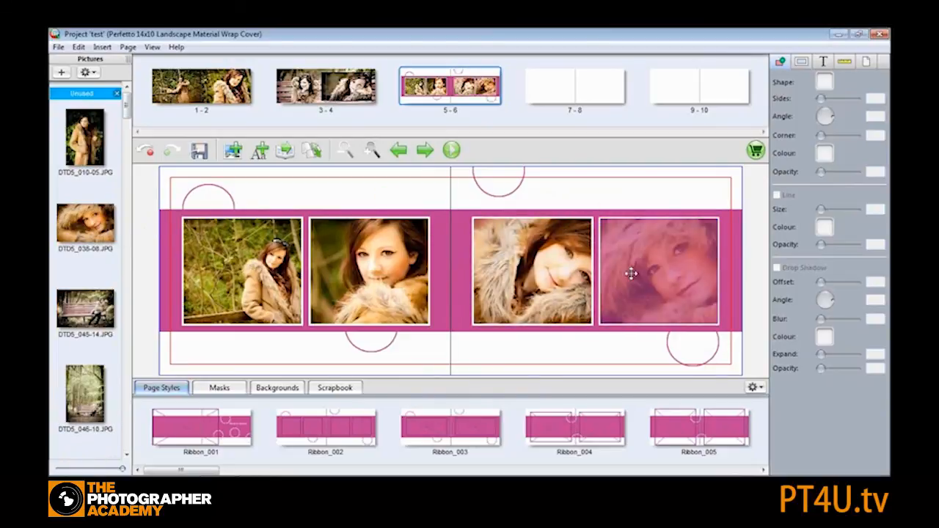
- Adjust the crop of the two left-page pictures on spread 5-6, shifting the first image within its frame
{"action": "double_click", "coordinate": [242, 268]}
{"action": "left_click_drag", "start_coordinate": [546, 262], "coordinate": [477, 262]}
{"action": "left_click", "coordinate": [494, 433]}
{"action": "left_click", "coordinate": [374, 270]}
{"action": "double_click", "coordinate": [373, 270]}
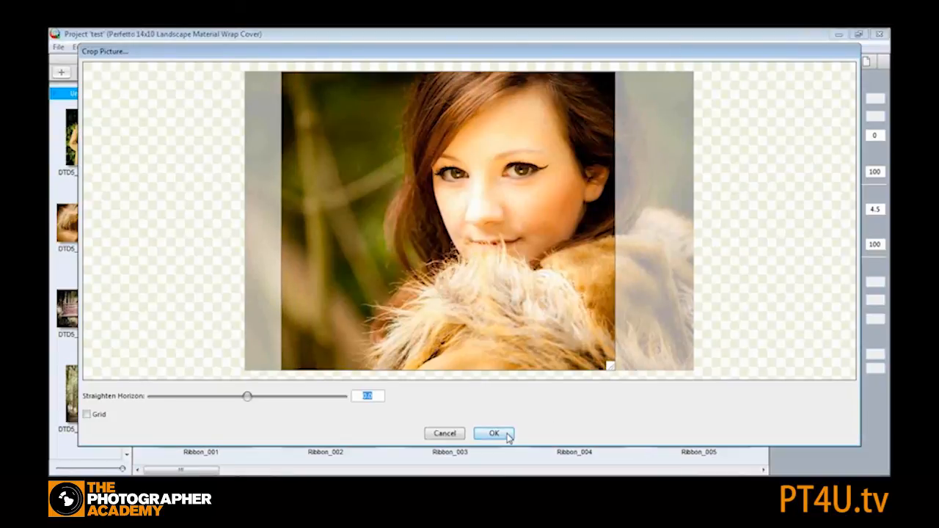
{"action": "left_click", "coordinate": [503, 434]}
- Adjust the crop of the two right-page pictures, shifting each image sideways within its frame
{"action": "left_click", "coordinate": [574, 272]}
{"action": "double_click", "coordinate": [574, 272]}
{"action": "left_click_drag", "start_coordinate": [546, 272], "coordinate": [604, 273]}
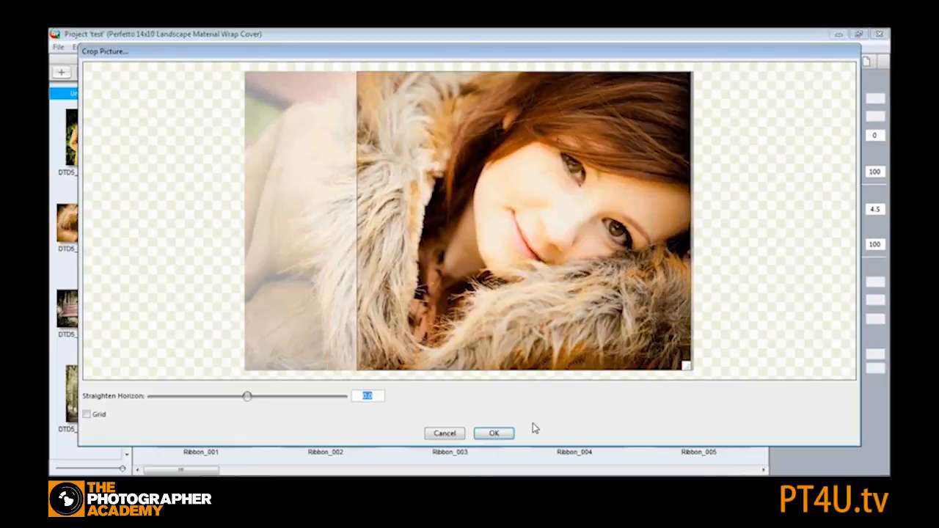
{"action": "left_click", "coordinate": [494, 433]}
{"action": "left_click", "coordinate": [650, 273]}
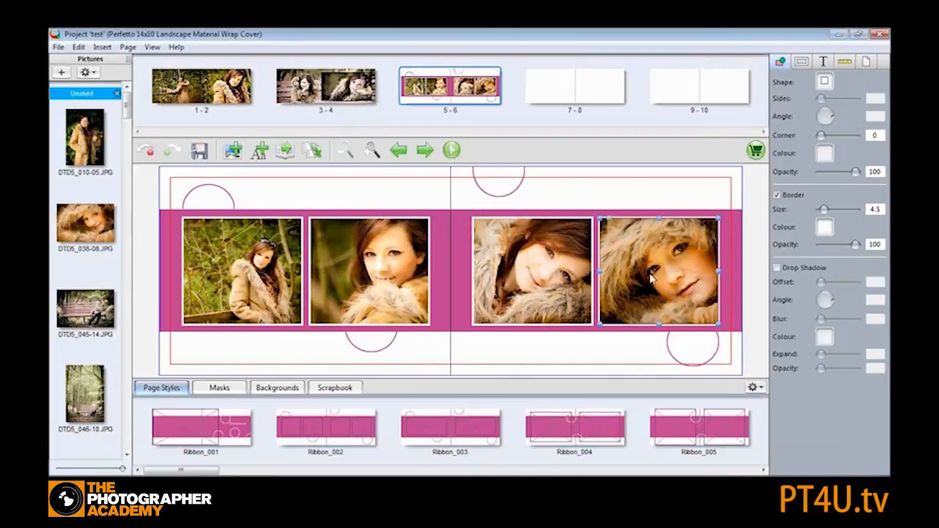
{"action": "double_click", "coordinate": [650, 273]}
{"action": "left_click_drag", "start_coordinate": [650, 273], "coordinate": [695, 273]}
{"action": "left_click", "coordinate": [507, 435]}
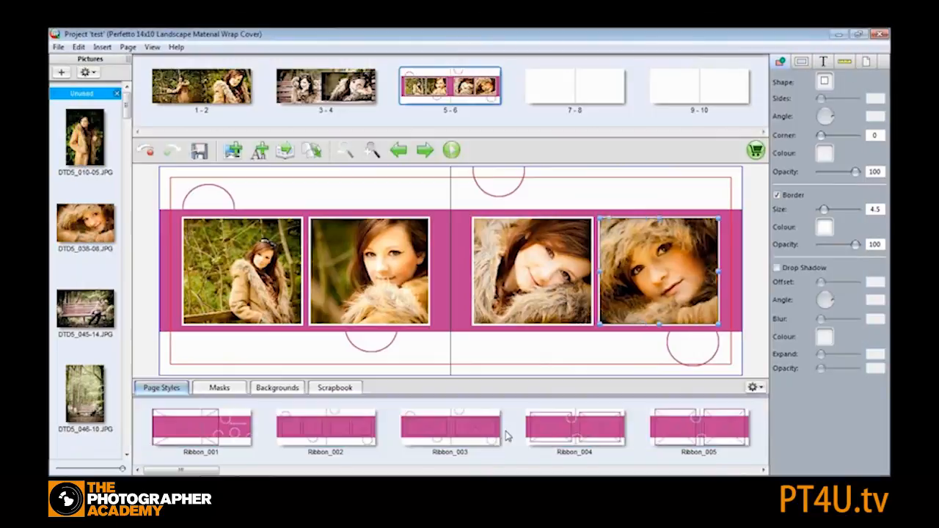
- Delete three decorative circles on spread 5-6, keeping only the one at the lower right
{"action": "left_click", "coordinate": [224, 188]}
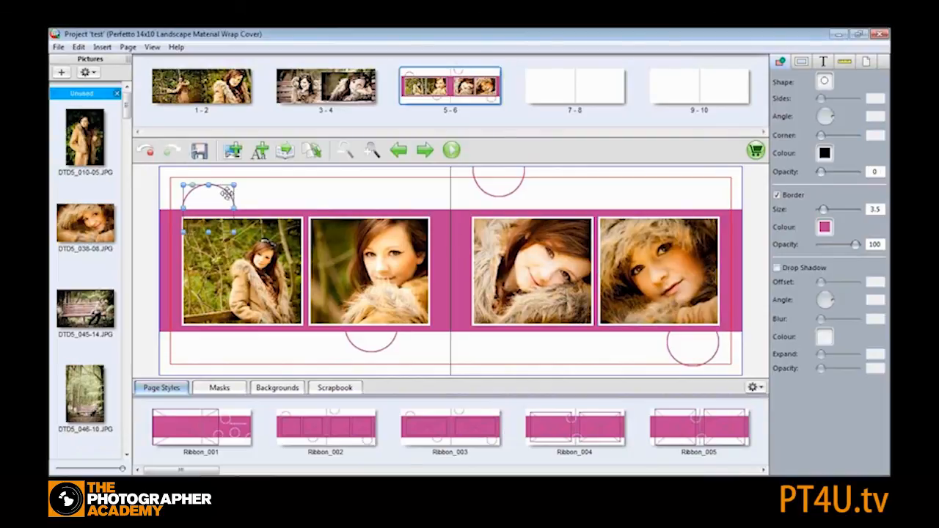
{"action": "right_click", "coordinate": [224, 189]}
{"action": "left_click", "coordinate": [275, 296]}
{"action": "left_click", "coordinate": [497, 185]}
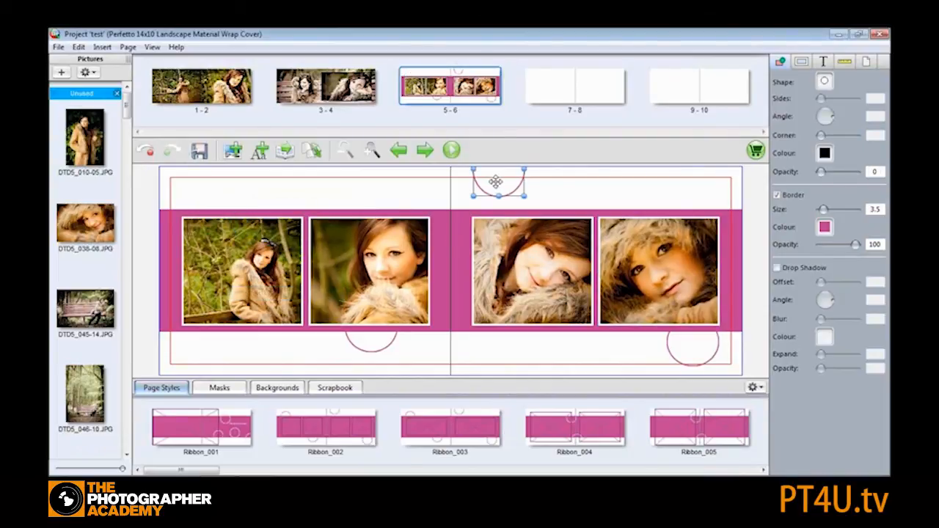
{"action": "right_click", "coordinate": [497, 185]}
{"action": "left_click", "coordinate": [545, 283]}
{"action": "left_click", "coordinate": [369, 342]}
{"action": "right_click", "coordinate": [370, 342]}
{"action": "left_click", "coordinate": [401, 441]}
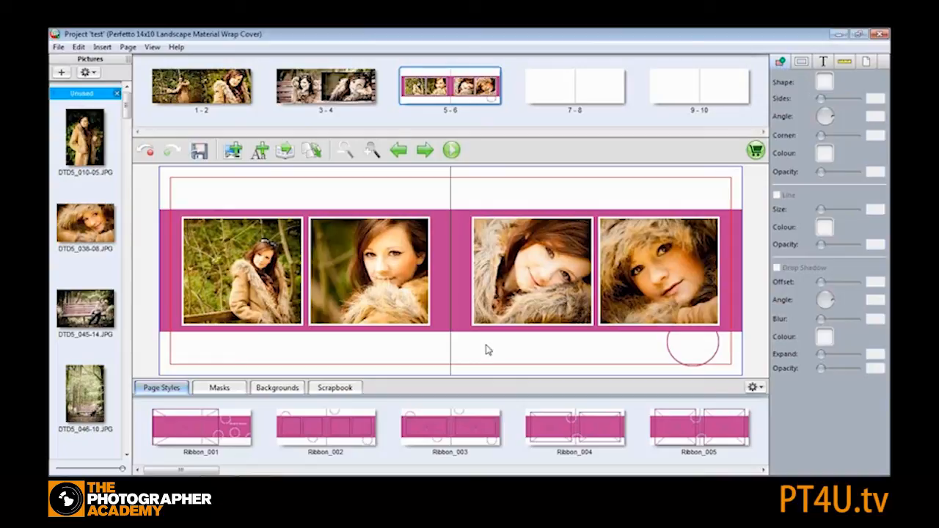
- Try rounding the left picture's corners to 100 on spread 5-6, then set the corner back to 0
{"action": "left_click", "coordinate": [237, 256]}
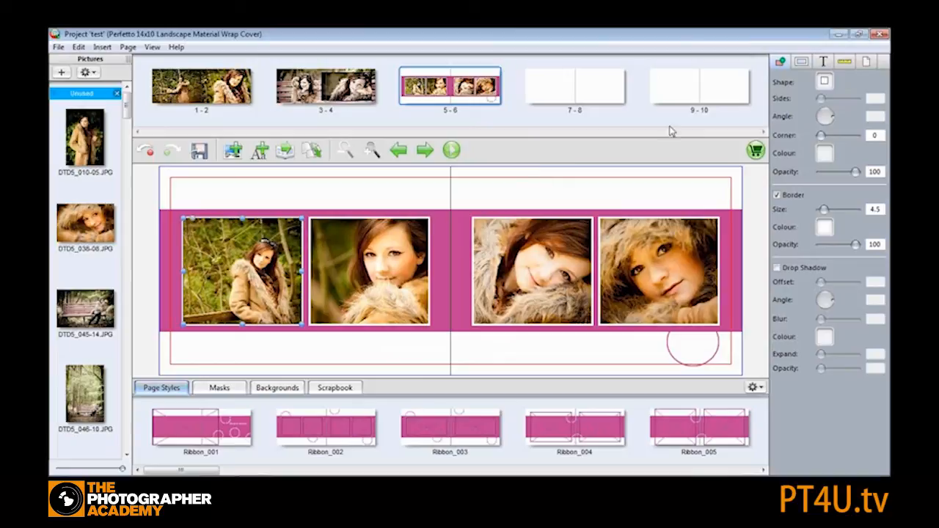
{"action": "left_click", "coordinate": [825, 82]}
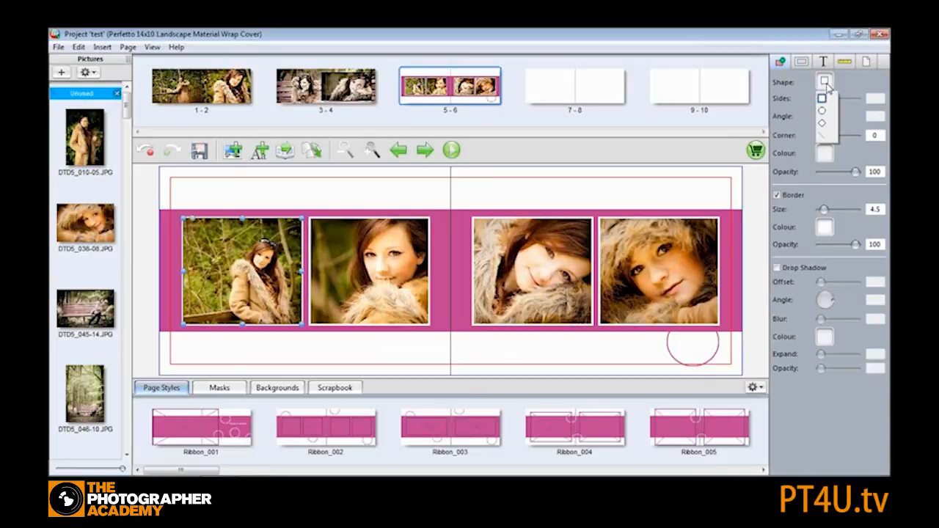
{"action": "left_click", "coordinate": [850, 83]}
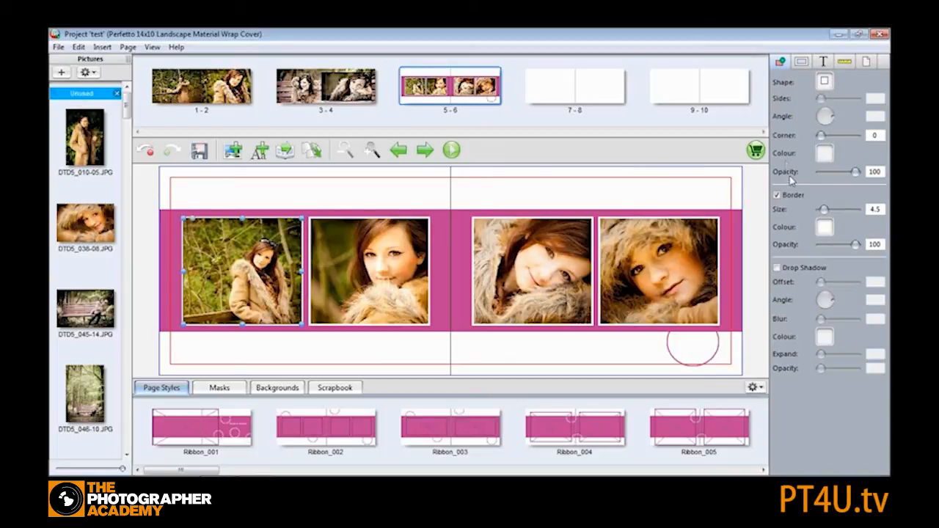
{"action": "left_click_drag", "start_coordinate": [822, 140], "coordinate": [860, 138]}
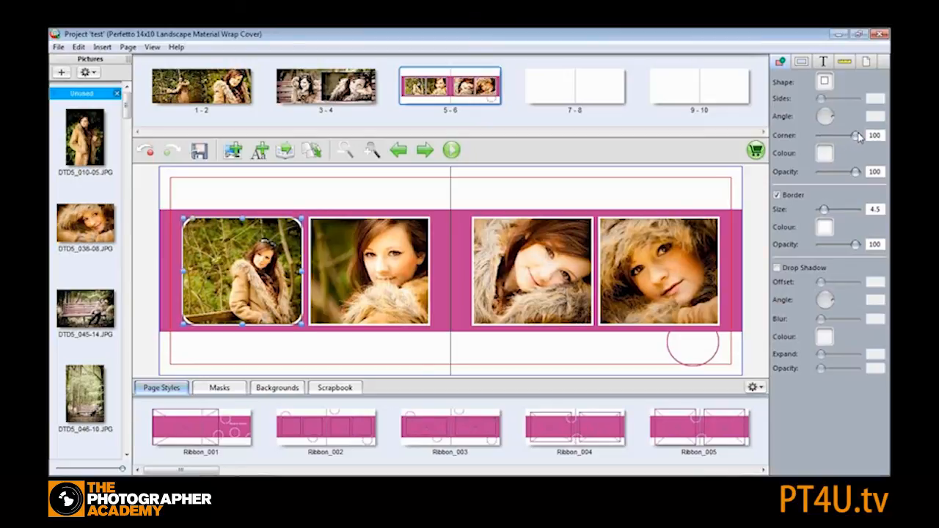
{"action": "left_click", "coordinate": [289, 200]}
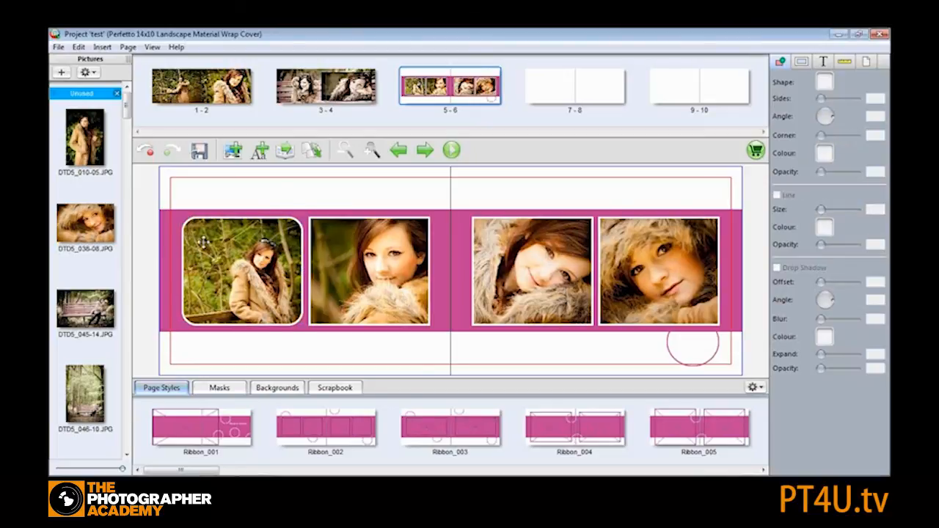
{"action": "left_click", "coordinate": [232, 244]}
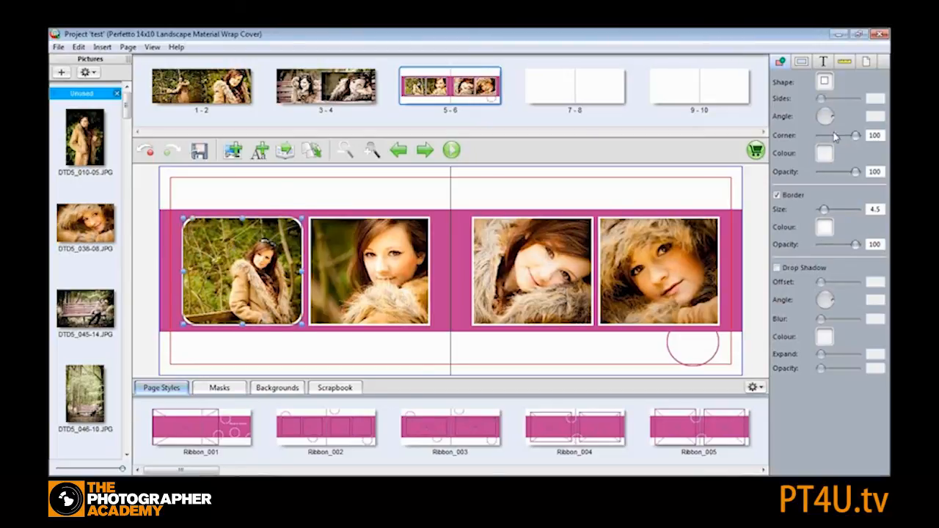
{"action": "left_click_drag", "start_coordinate": [852, 140], "coordinate": [811, 144]}
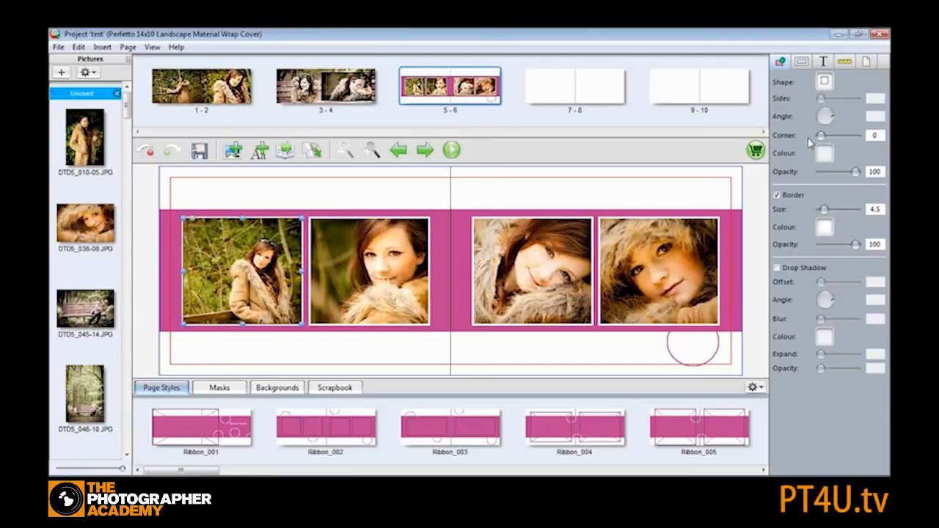
{"action": "left_click", "coordinate": [345, 256], "text": "ctrl"}
{"action": "left_click", "coordinate": [487, 259], "text": "ctrl"}
{"action": "left_click", "coordinate": [654, 258], "text": "ctrl"}
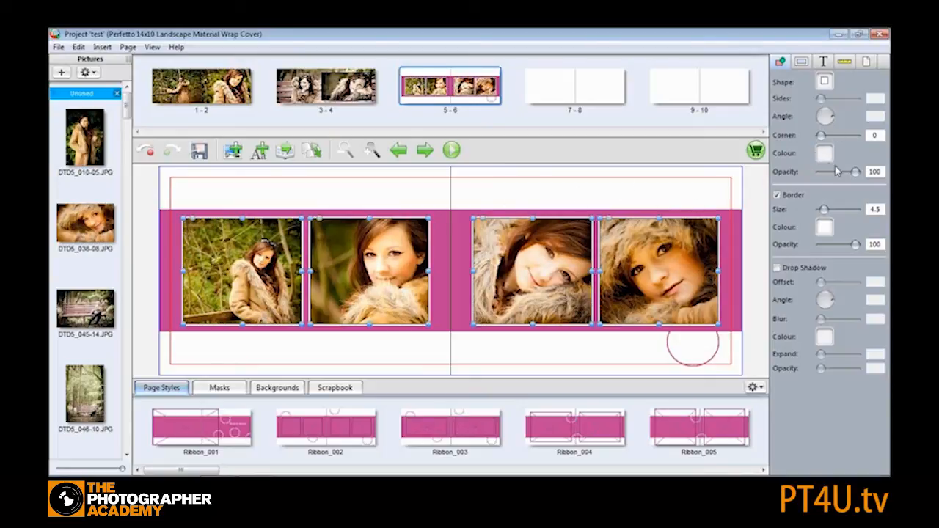
{"action": "left_click_drag", "start_coordinate": [820, 137], "coordinate": [800, 144]}
- Set the opacity of the bench background picture on spread 3-4 to 37
{"action": "left_click", "coordinate": [298, 83]}
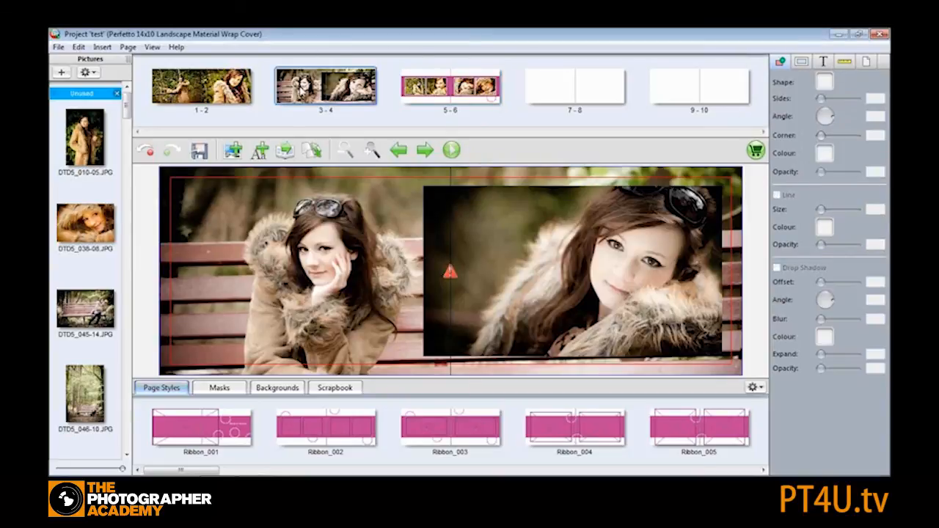
{"action": "left_click", "coordinate": [301, 220]}
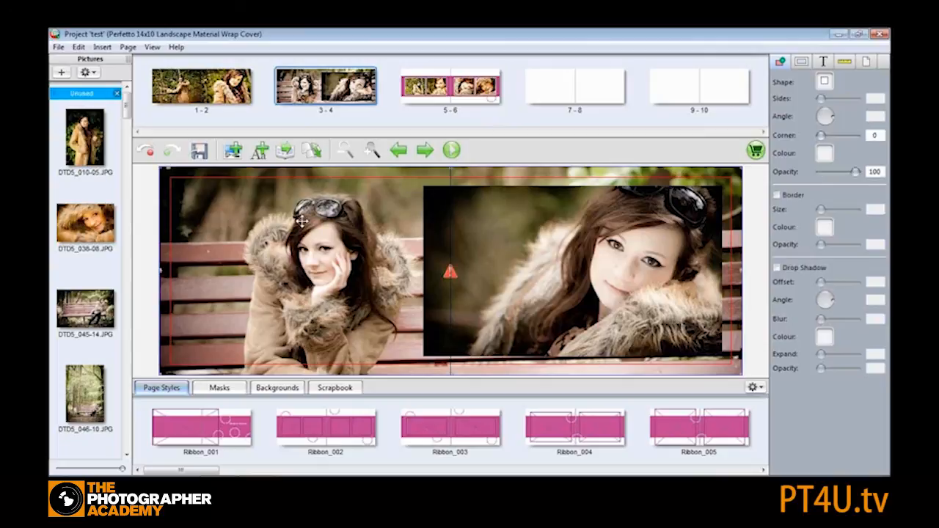
{"action": "left_click_drag", "start_coordinate": [855, 174], "coordinate": [834, 174]}
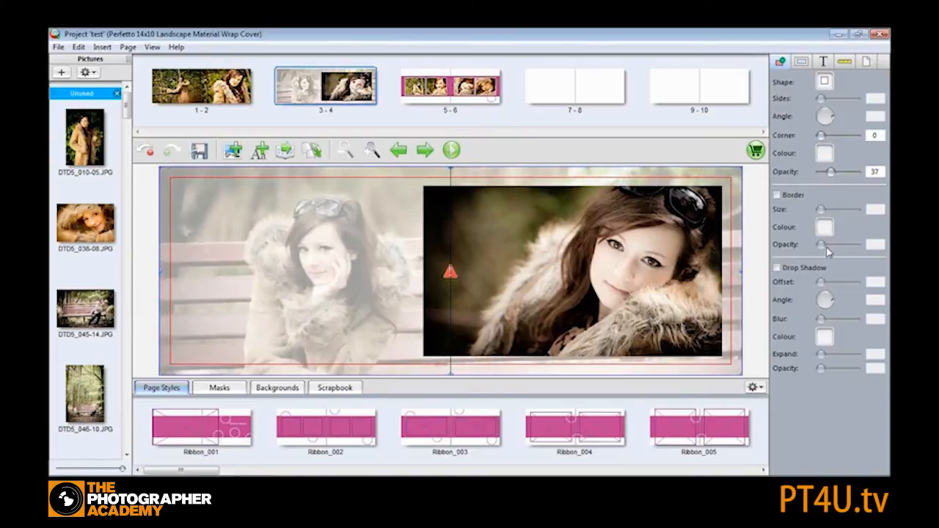
- Add a black border of size 1.0 to the inset picture on spread 3-4
{"action": "left_click", "coordinate": [526, 224]}
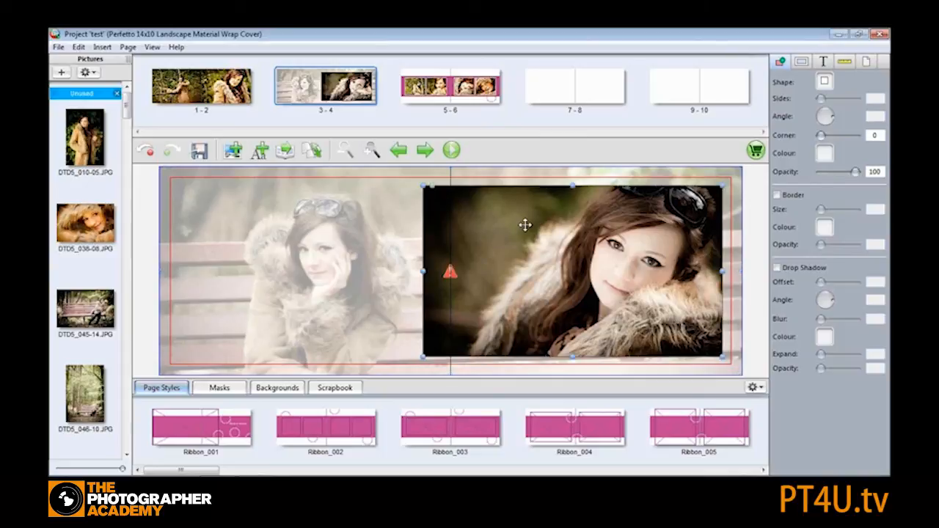
{"action": "left_click", "coordinate": [777, 195]}
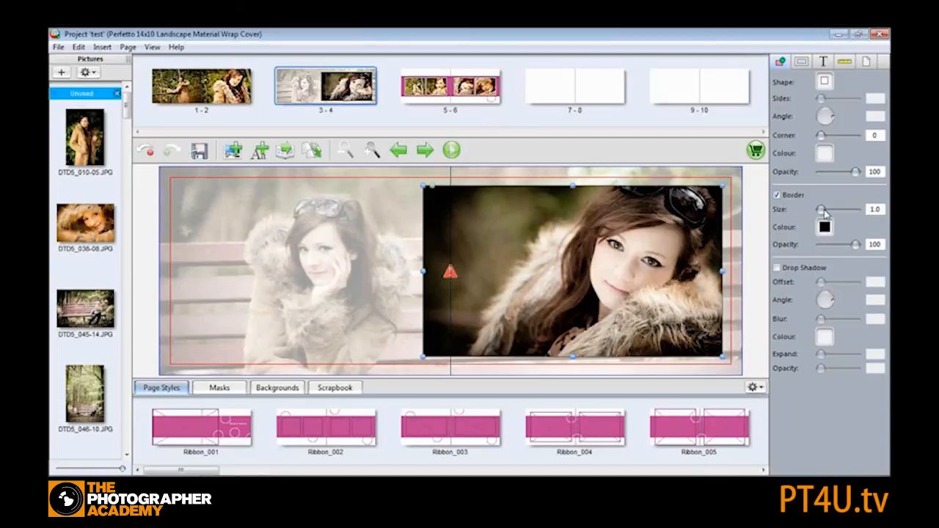
{"action": "left_click_drag", "start_coordinate": [824, 211], "coordinate": [819, 212]}
{"action": "left_click", "coordinate": [378, 204]}
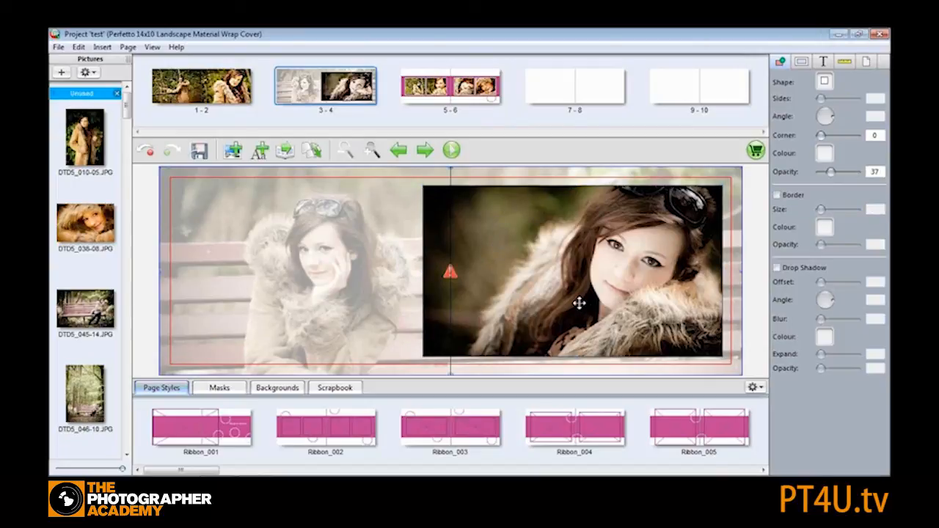
- On spread 7-8, add a new picture box about a third of a page wide on the left page
{"action": "left_click", "coordinate": [541, 88]}
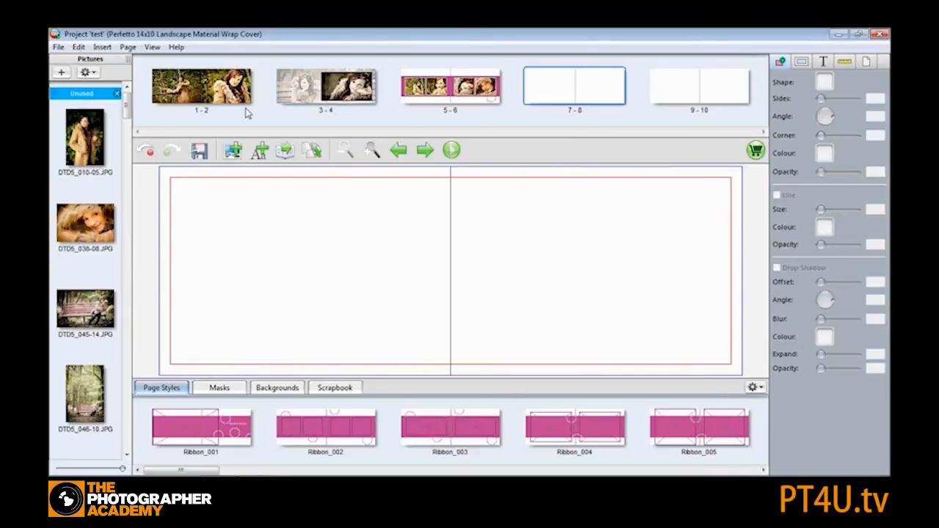
{"action": "left_click", "coordinate": [233, 152]}
{"action": "left_click_drag", "start_coordinate": [294, 268], "coordinate": [249, 243]}
{"action": "left_click_drag", "start_coordinate": [307, 283], "coordinate": [402, 324]}
{"action": "left_click_drag", "start_coordinate": [397, 330], "coordinate": [396, 324]}
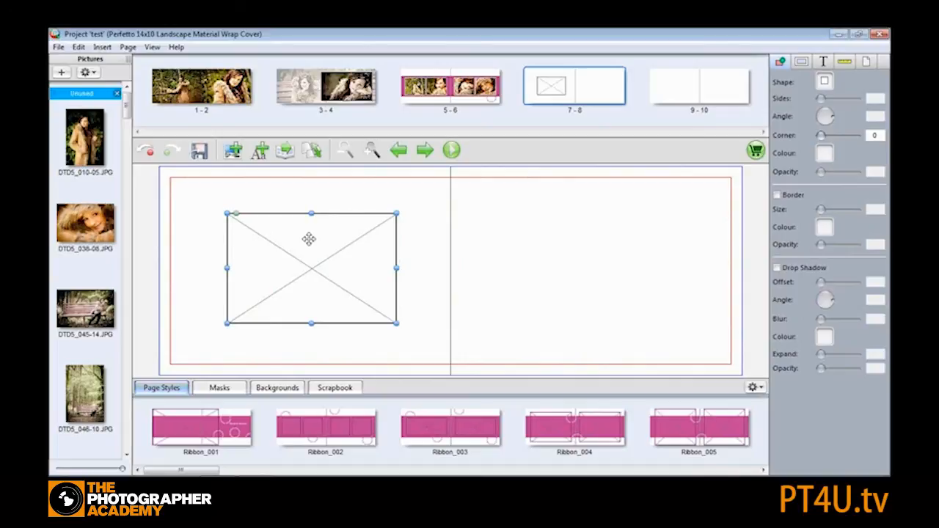
- Centre the picture box on the left page both vertically and horizontally
{"action": "key", "text": "ctrl+g"}
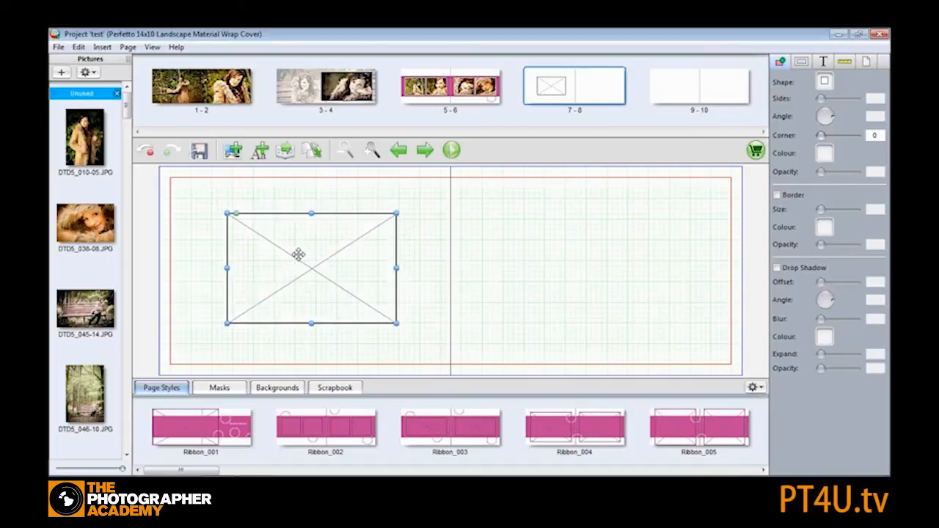
{"action": "left_click_drag", "start_coordinate": [298, 255], "coordinate": [288, 244]}
{"action": "right_click", "coordinate": [291, 245]}
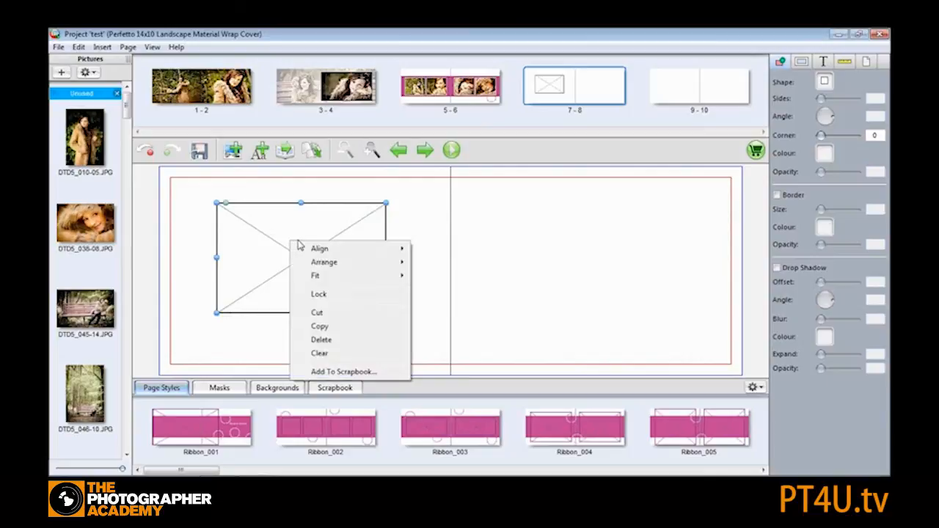
{"action": "mouse_move", "coordinate": [334, 250]}
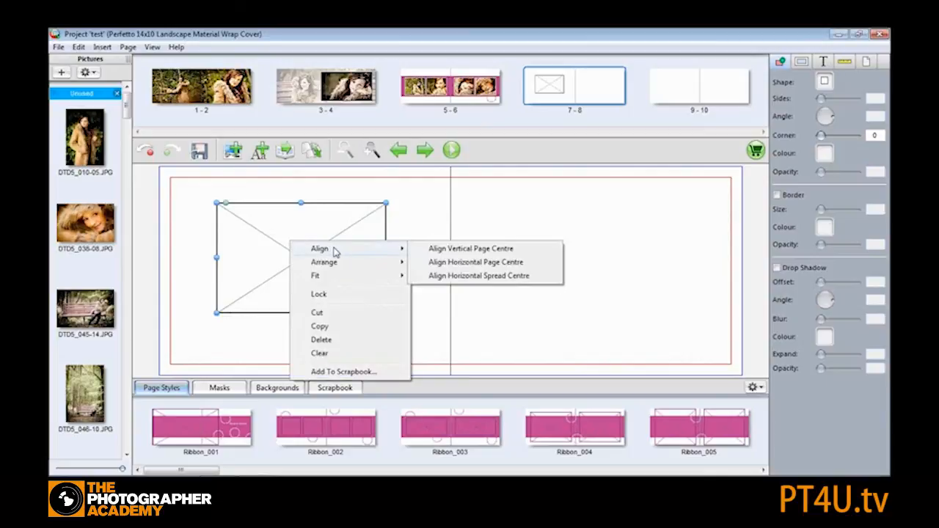
{"action": "left_click", "coordinate": [450, 249]}
{"action": "right_click", "coordinate": [287, 247]}
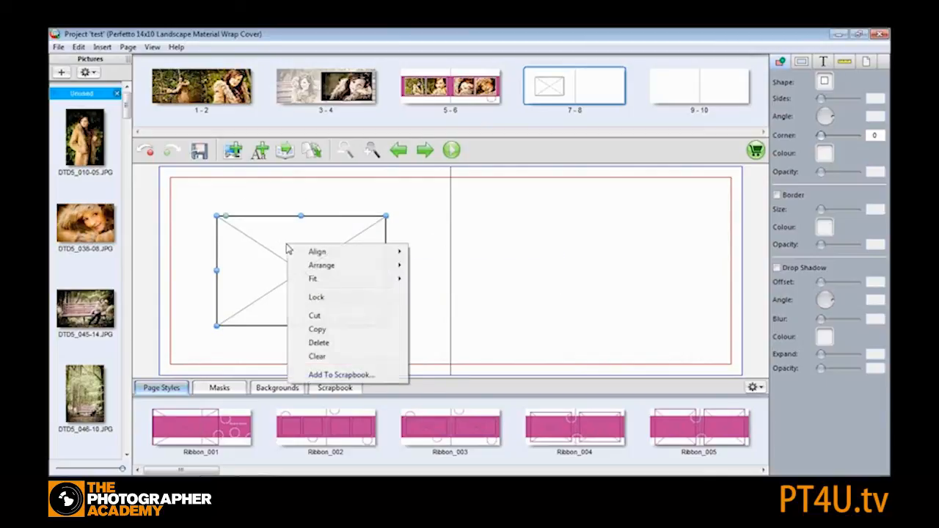
{"action": "mouse_move", "coordinate": [337, 251]}
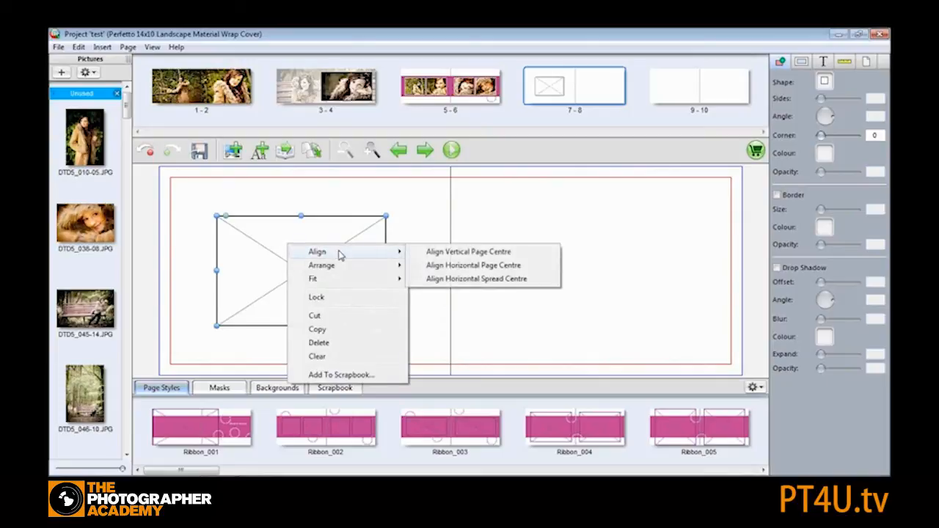
{"action": "left_click", "coordinate": [461, 266]}
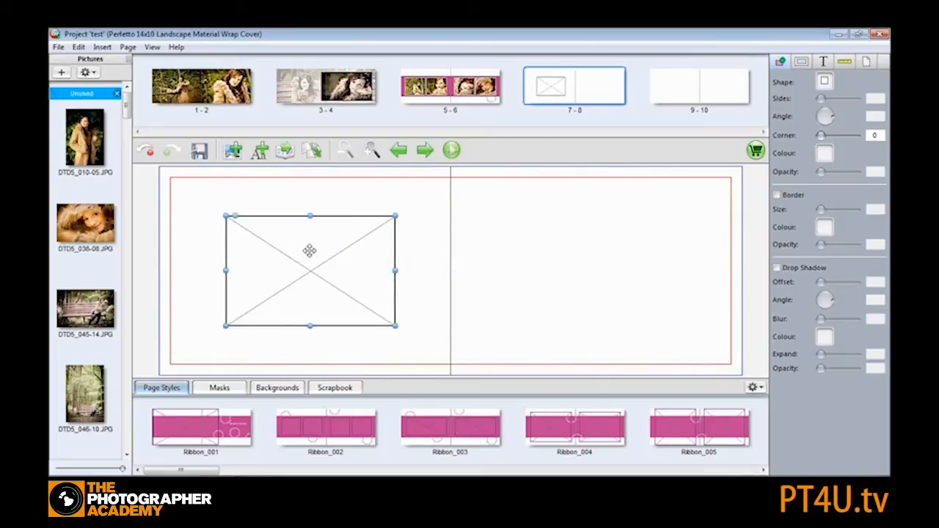
- Move the picture box toward the upper left, then centre it on the left page vertically and horizontally again
{"action": "key", "text": "ctrl+g"}
{"action": "left_click_drag", "start_coordinate": [302, 257], "coordinate": [256, 234]}
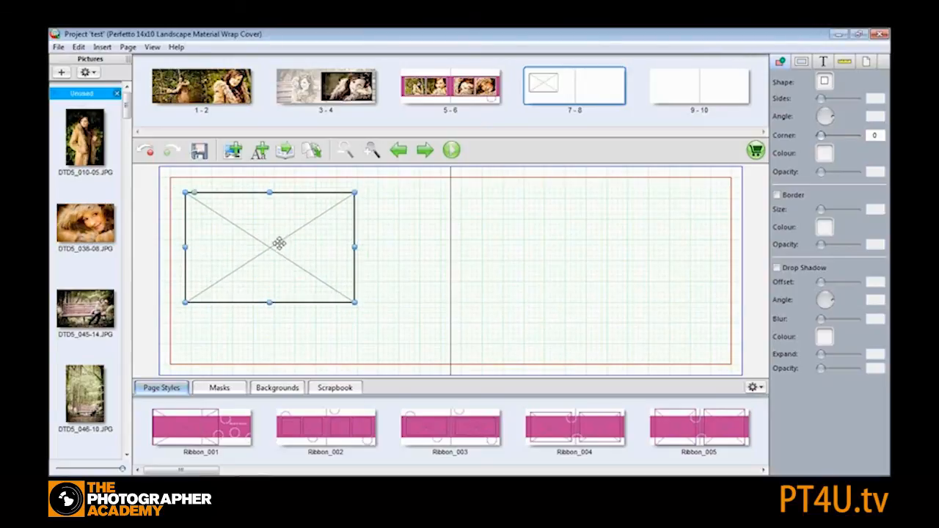
{"action": "right_click", "coordinate": [262, 224]}
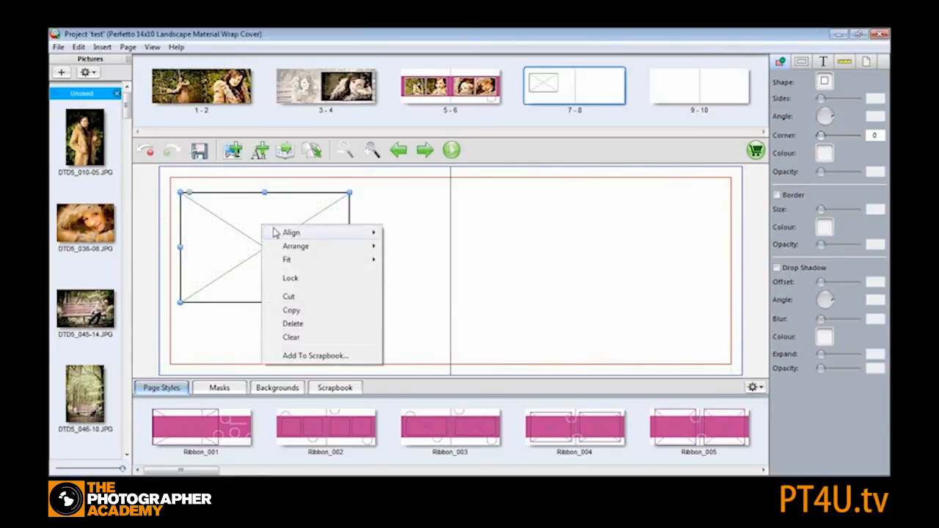
{"action": "mouse_move", "coordinate": [327, 235]}
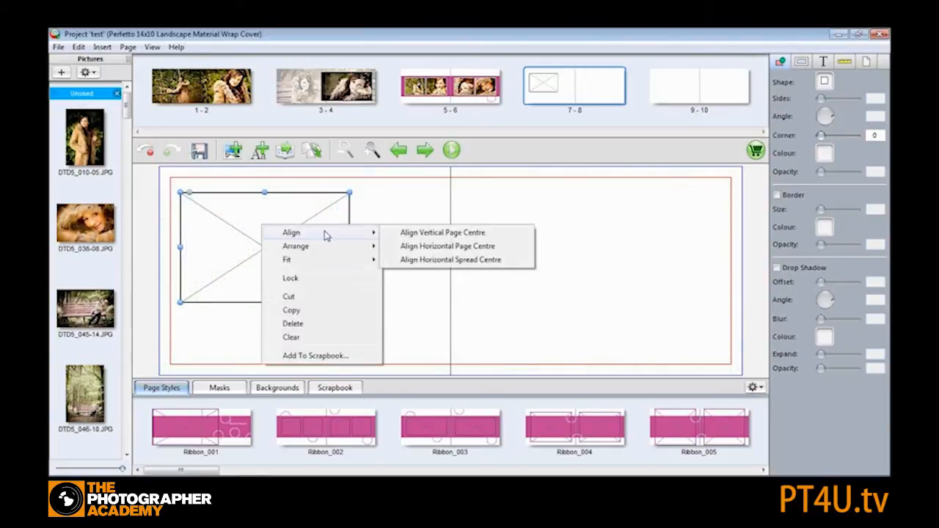
{"action": "left_click", "coordinate": [438, 235]}
{"action": "right_click", "coordinate": [279, 239]}
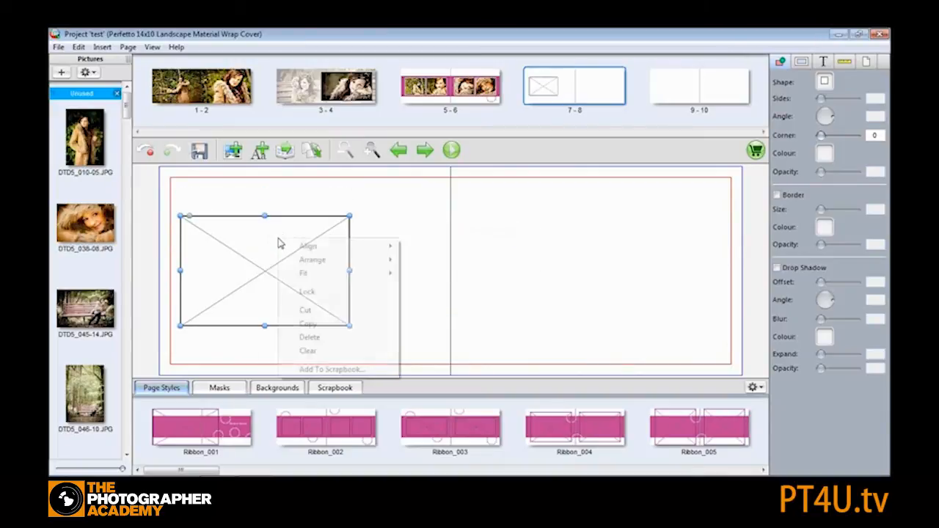
{"action": "mouse_move", "coordinate": [336, 251]}
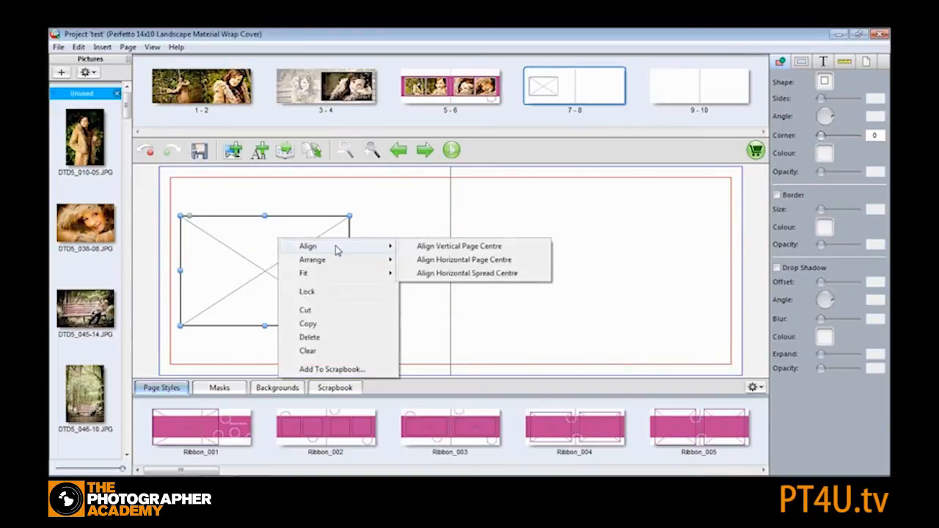
{"action": "left_click", "coordinate": [442, 260]}
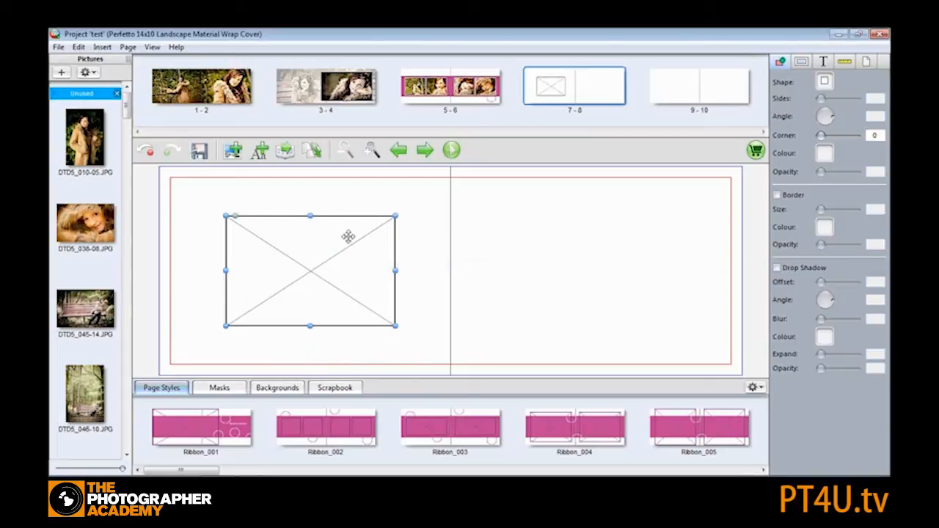
- Give the picture box a drop shadow with offset 66, angle 321, blur 16 and opacity 14
{"action": "left_click", "coordinate": [777, 269]}
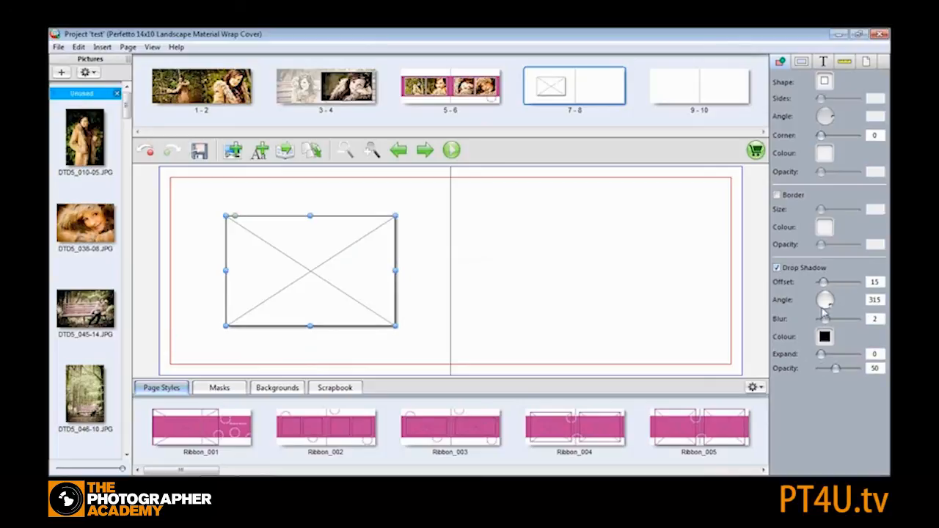
{"action": "left_click_drag", "start_coordinate": [828, 285], "coordinate": [861, 317]}
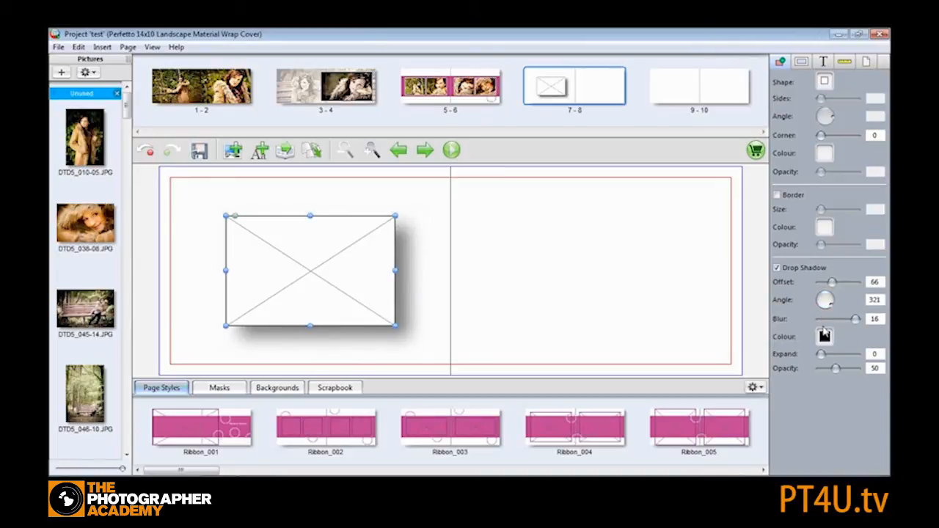
{"action": "mouse_move", "coordinate": [822, 357]}
{"action": "left_mouse_down"}
{"action": "mouse_move", "coordinate": [846, 356]}
{"action": "mouse_move", "coordinate": [817, 357]}
{"action": "mouse_move", "coordinate": [822, 375]}
{"action": "left_mouse_up"}
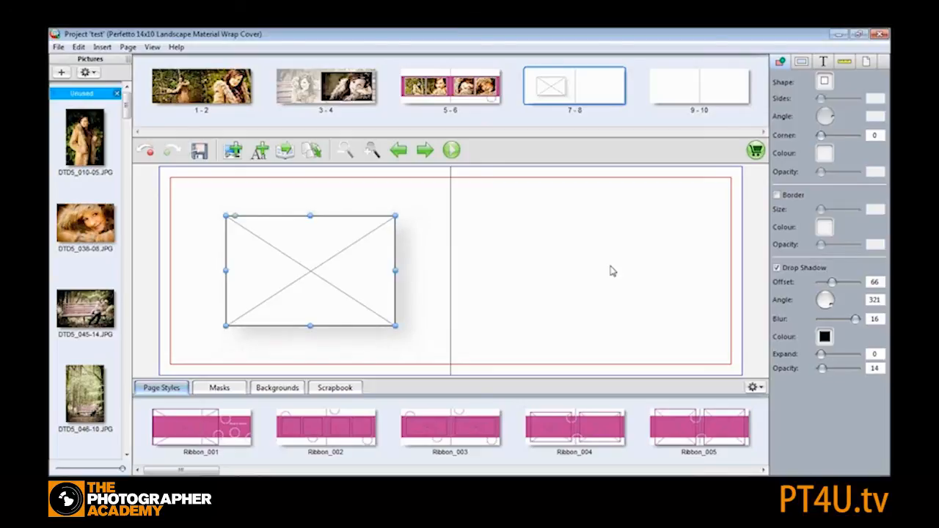
{"action": "left_click", "coordinate": [307, 195]}
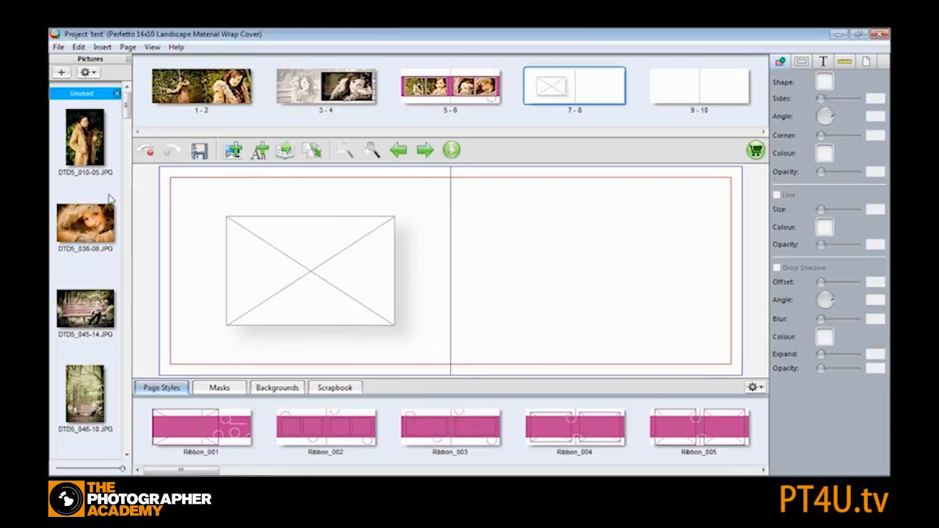
- Place picture DTD5_038-08.JPG into the shadowed picture box on spread 7-8
{"action": "left_click_drag", "start_coordinate": [79, 224], "coordinate": [326, 272]}
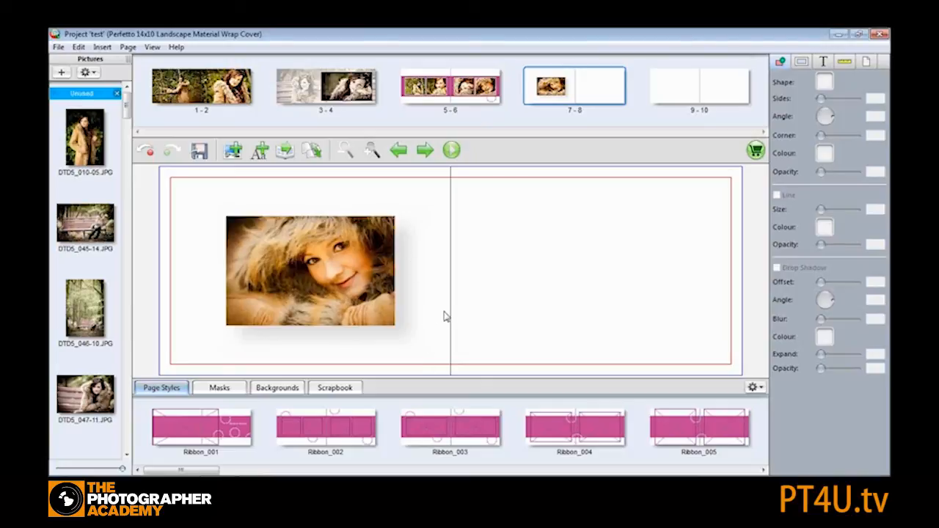
{"action": "left_click", "coordinate": [312, 273]}
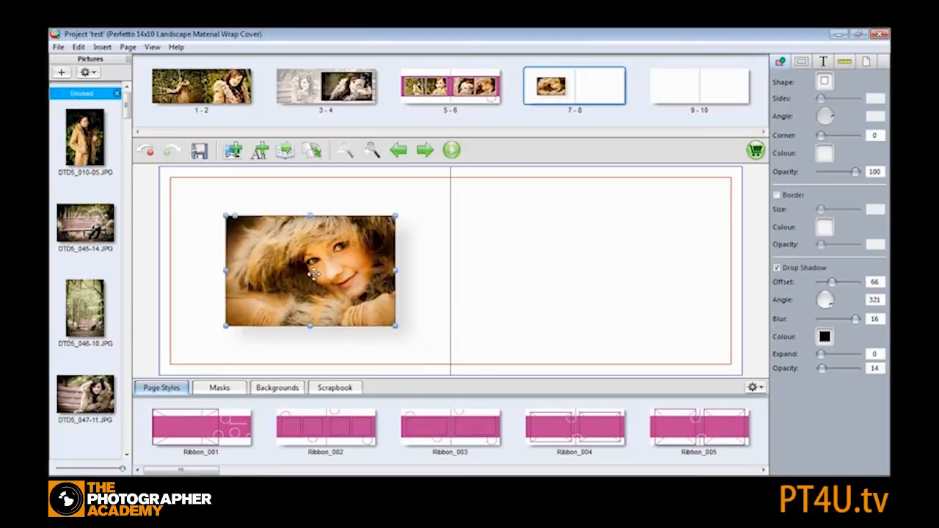
{"action": "left_click", "coordinate": [778, 197]}
{"action": "left_click", "coordinate": [433, 244]}
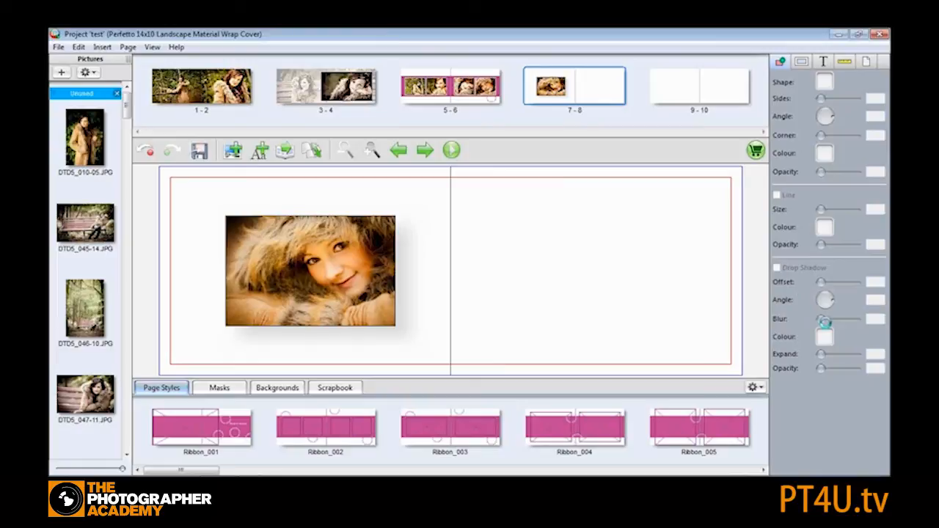
- Examine the picture orientation and enhancement options for the picture on spread 7-8
{"action": "left_click", "coordinate": [801, 63]}
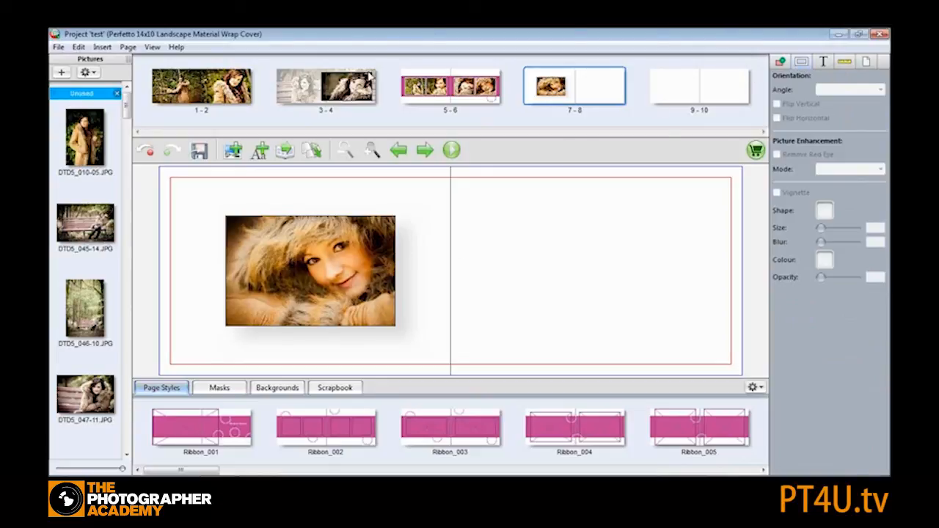
{"action": "left_click", "coordinate": [311, 256]}
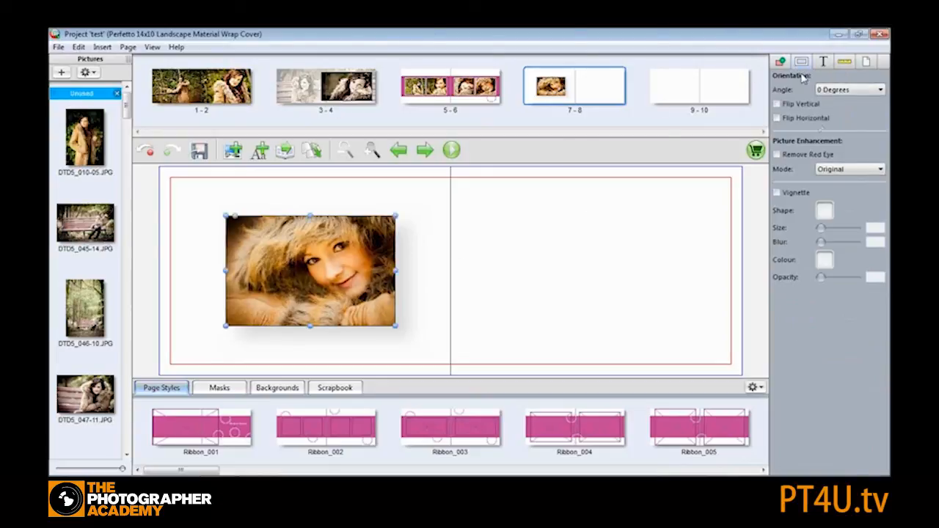
{"action": "left_click", "coordinate": [854, 91]}
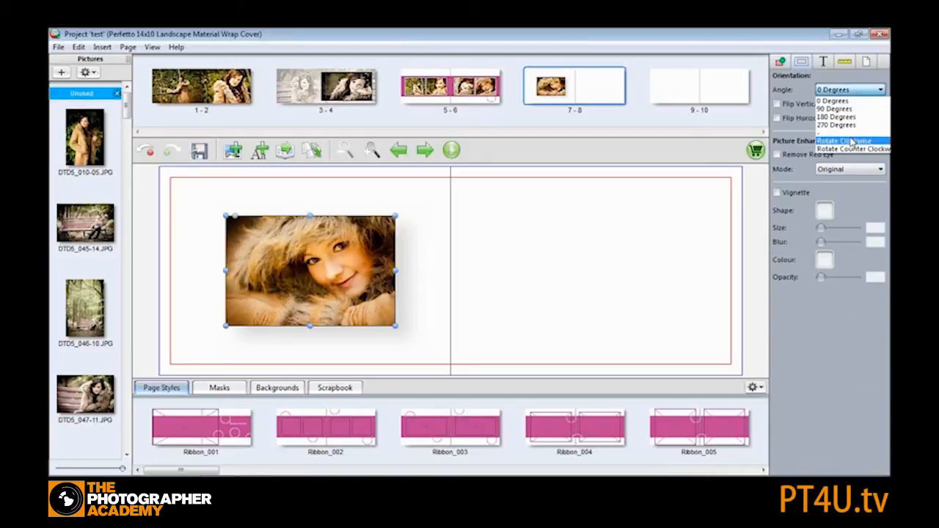
{"action": "left_click", "coordinate": [850, 99]}
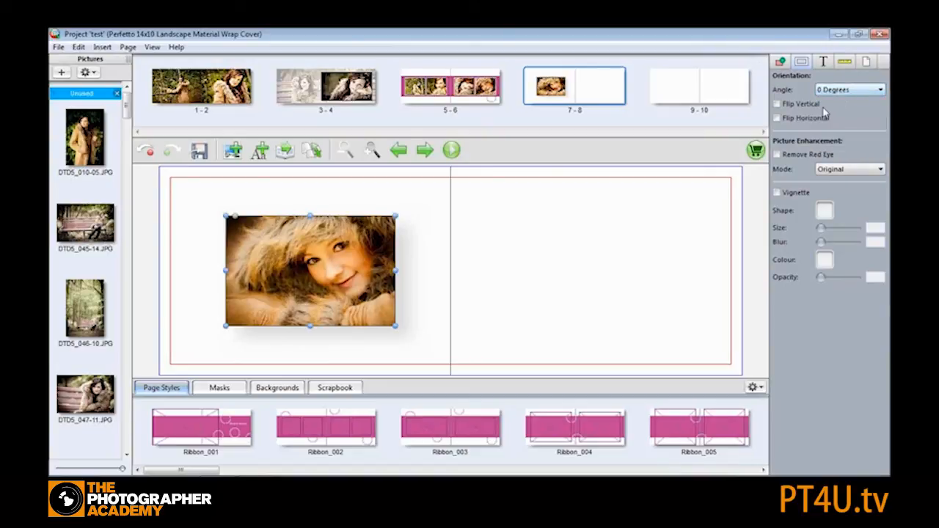
- On spread 1-2, flip the left picture horizontally
{"action": "left_click", "coordinate": [224, 80]}
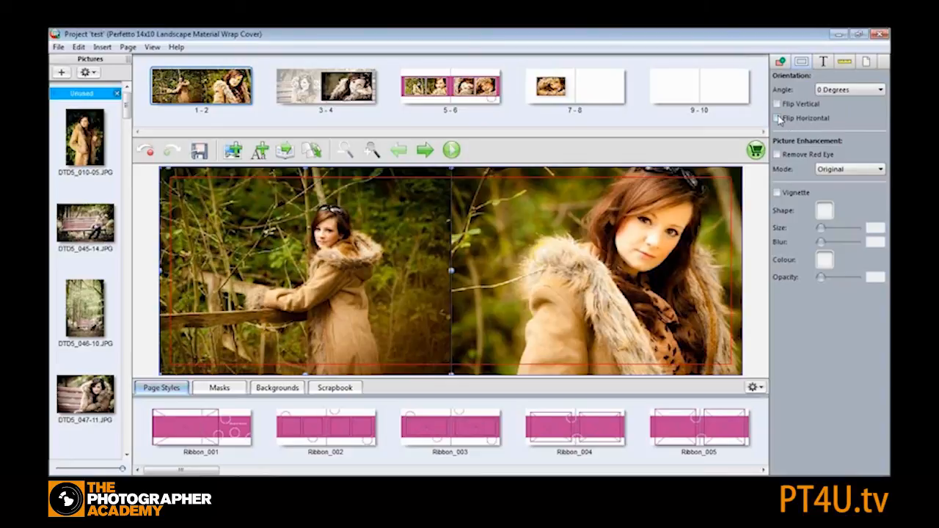
{"action": "left_click", "coordinate": [778, 119]}
{"action": "left_click", "coordinate": [778, 119]}
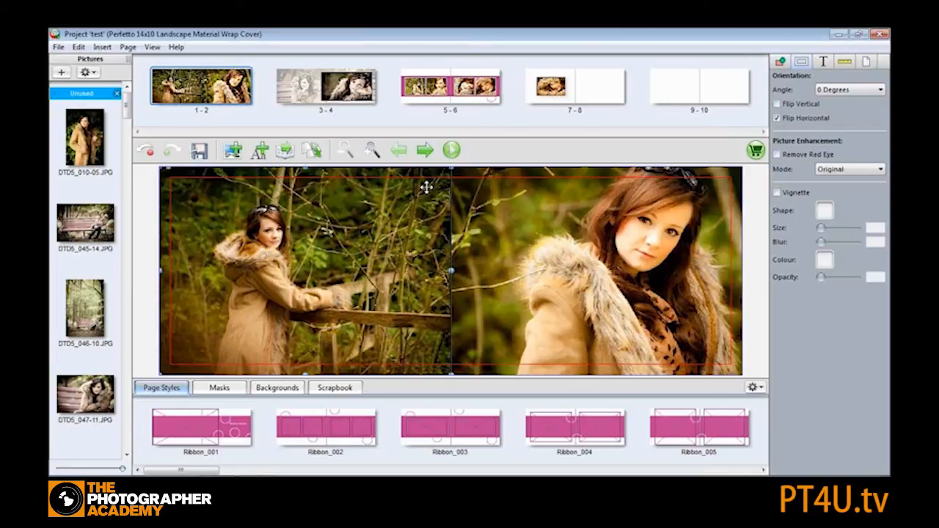
- Set both pictures on spread 1-2 to Sepia mode
{"action": "left_click", "coordinate": [857, 173]}
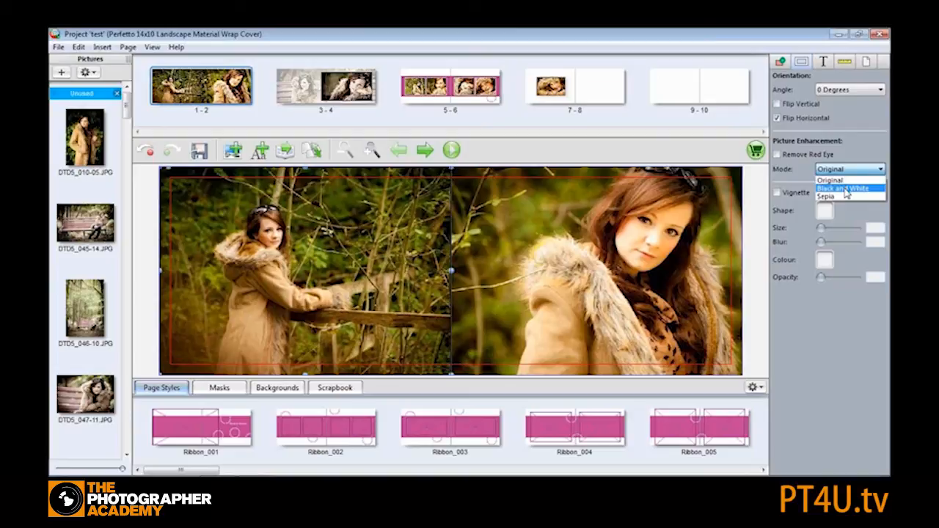
{"action": "left_click", "coordinate": [845, 188]}
{"action": "left_click", "coordinate": [853, 171]}
{"action": "left_click", "coordinate": [844, 196]}
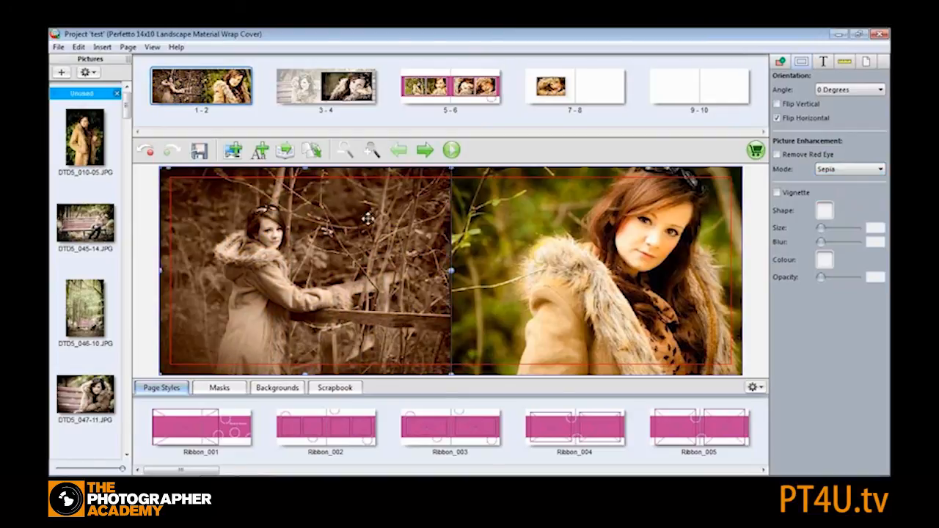
{"action": "left_click", "coordinate": [577, 219]}
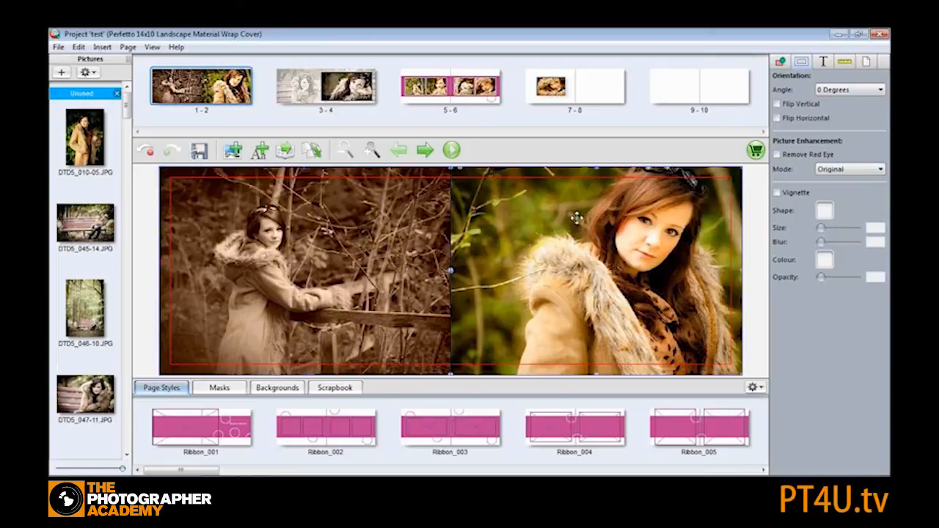
{"action": "left_click", "coordinate": [849, 172]}
{"action": "left_click", "coordinate": [835, 196]}
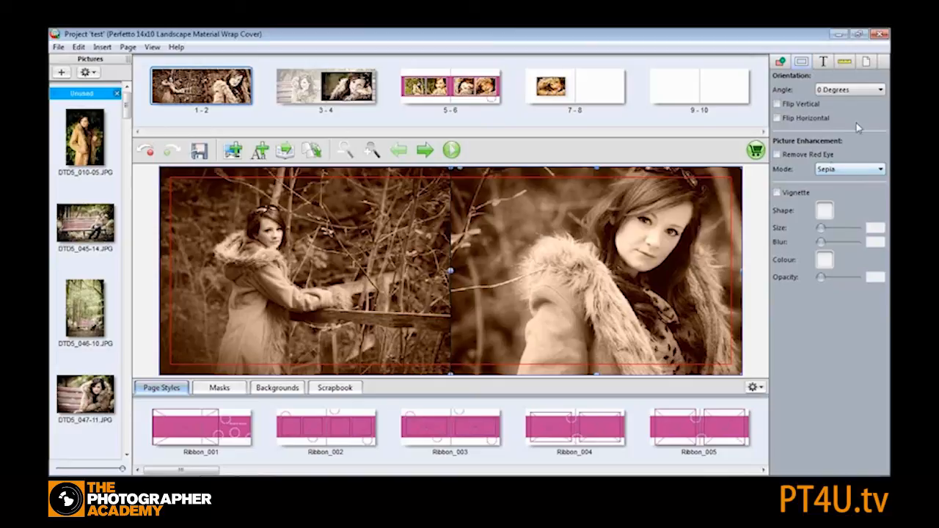
- Add a black vignette to the right picture on spread 1-2 with size 5, blur 13 and opacity 72
{"action": "left_click", "coordinate": [777, 193]}
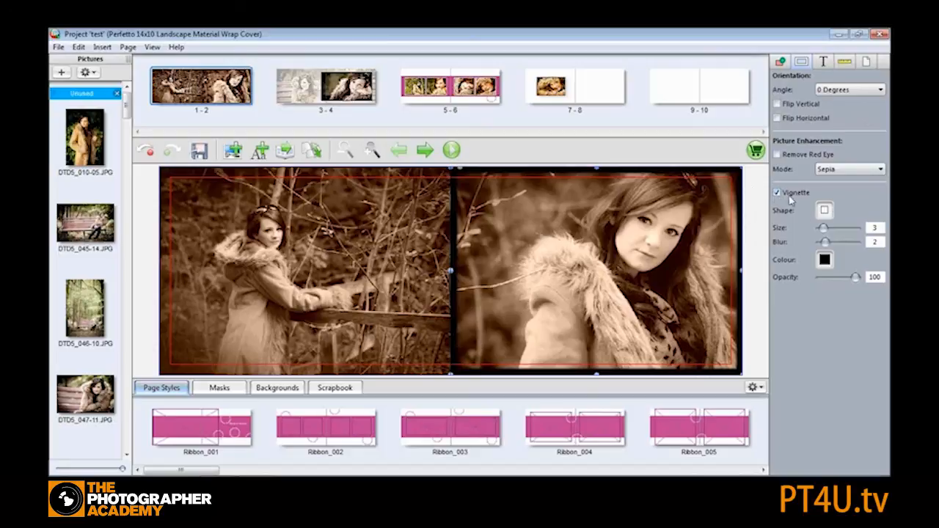
{"action": "left_click_drag", "start_coordinate": [825, 230], "coordinate": [835, 245]}
{"action": "left_click_drag", "start_coordinate": [839, 244], "coordinate": [850, 243]}
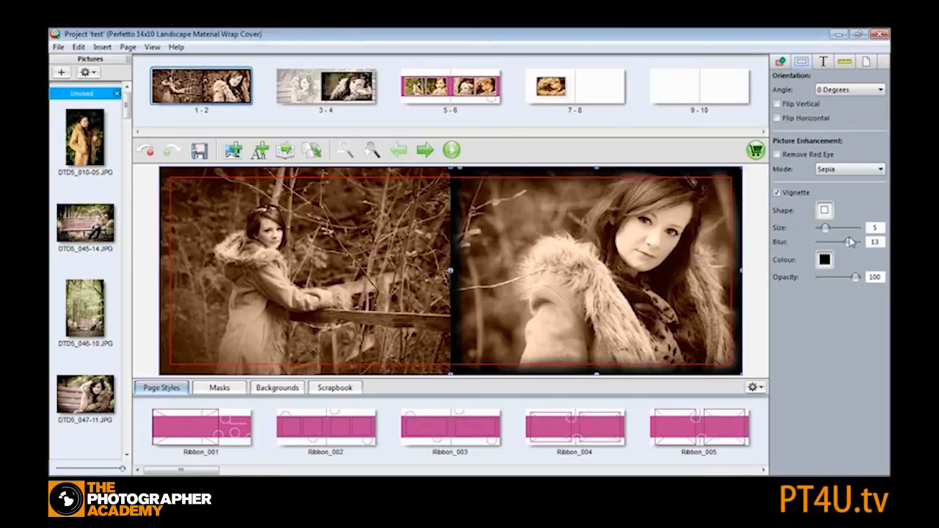
{"action": "mouse_move", "coordinate": [856, 277]}
{"action": "left_mouse_down"}
{"action": "mouse_move", "coordinate": [836, 282]}
{"action": "mouse_move", "coordinate": [856, 282]}
{"action": "mouse_move", "coordinate": [845, 283]}
{"action": "left_mouse_up"}
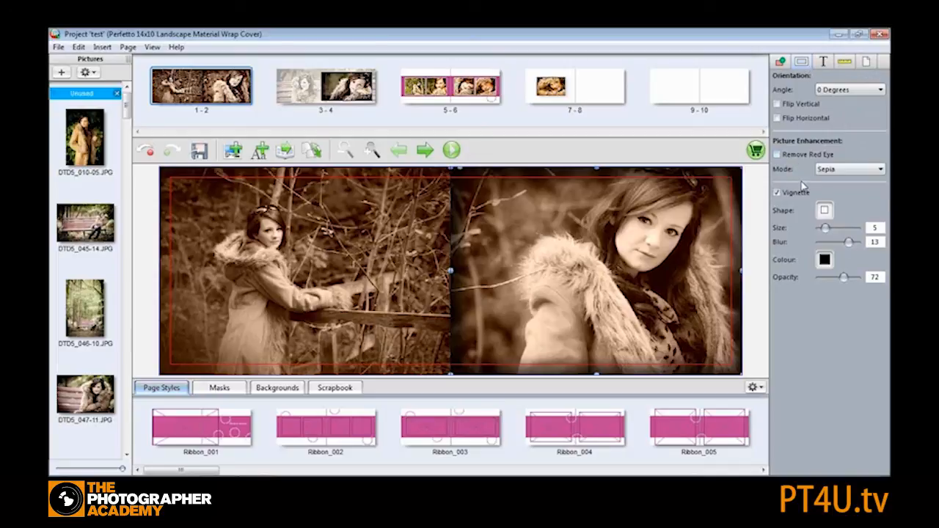
- On spread 5-6, add a text box above the left-page pictures and widen it
{"action": "left_click", "coordinate": [470, 97]}
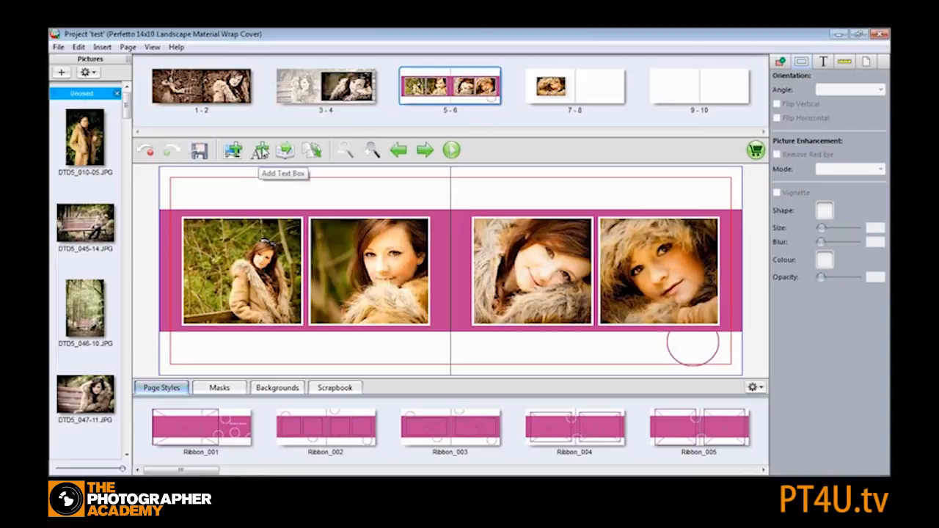
{"action": "left_click", "coordinate": [260, 156]}
{"action": "left_click_drag", "start_coordinate": [302, 268], "coordinate": [325, 198]}
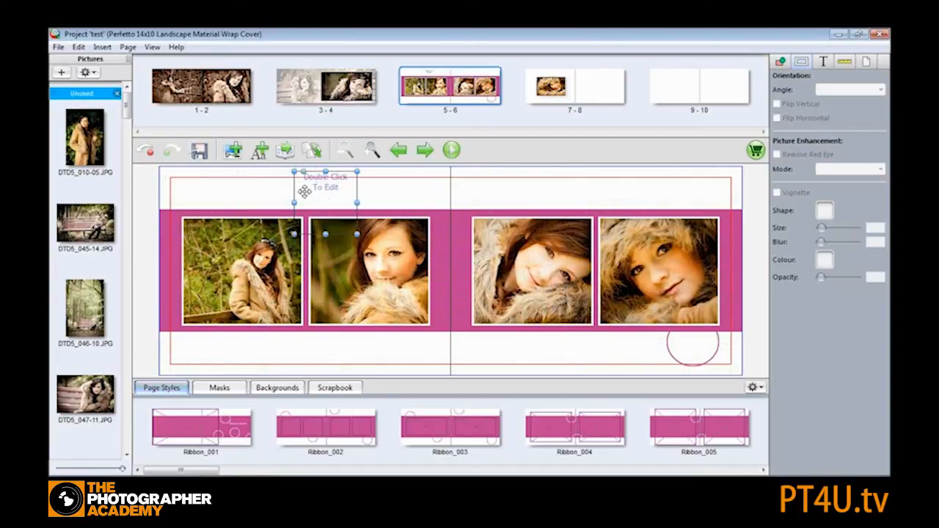
{"action": "left_click_drag", "start_coordinate": [325, 235], "coordinate": [408, 208]}
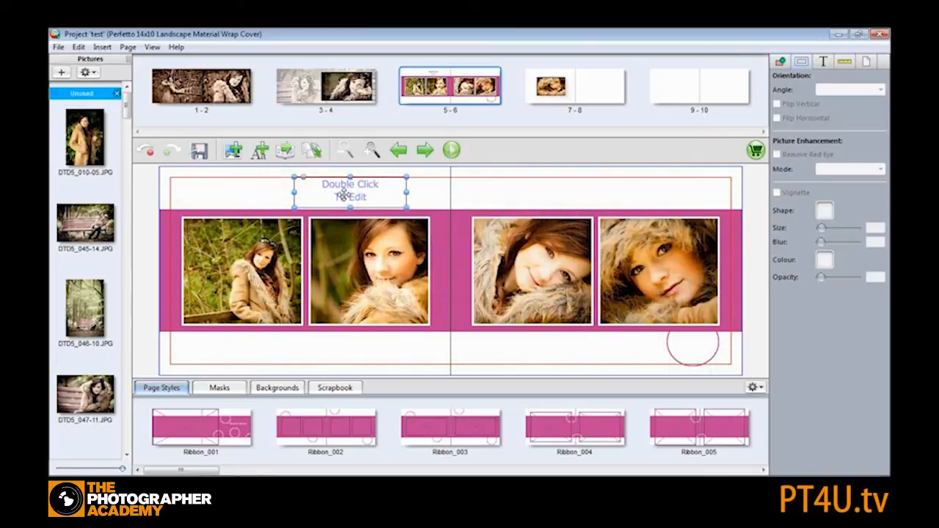
- Set the text box font to Georgia at size 72 and enter the model's name as a caption
{"action": "double_click", "coordinate": [382, 192]}
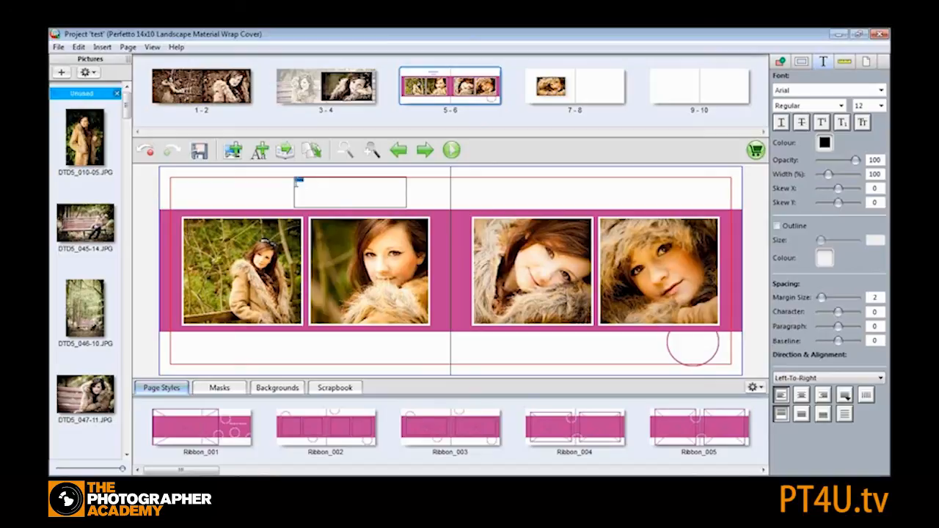
{"action": "left_click", "coordinate": [881, 90]}
{"action": "left_click_drag", "start_coordinate": [880, 136], "coordinate": [879, 163]}
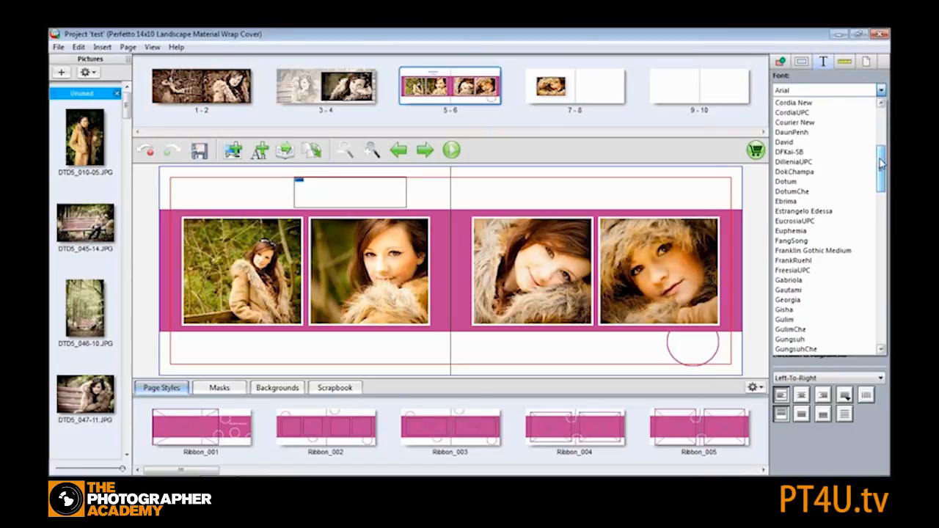
{"action": "left_click", "coordinate": [836, 300]}
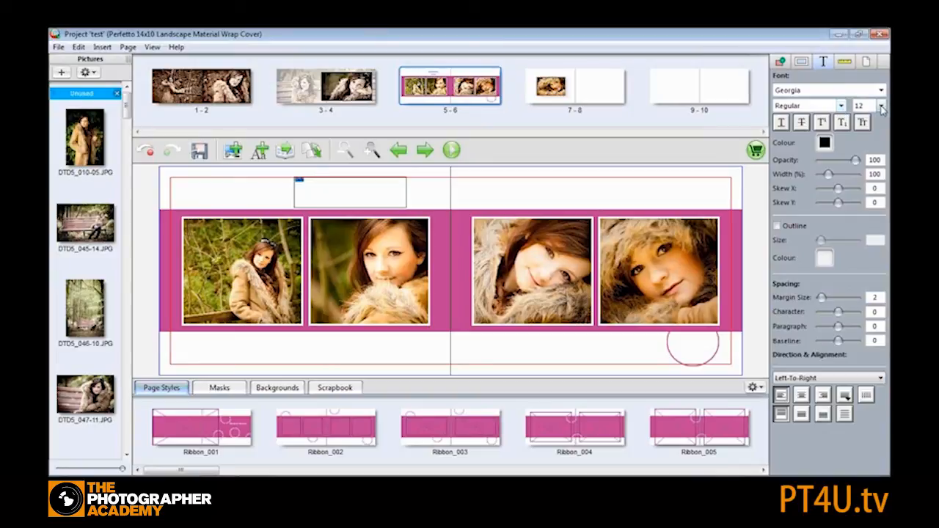
{"action": "left_click", "coordinate": [882, 106]}
{"action": "left_click", "coordinate": [872, 272]}
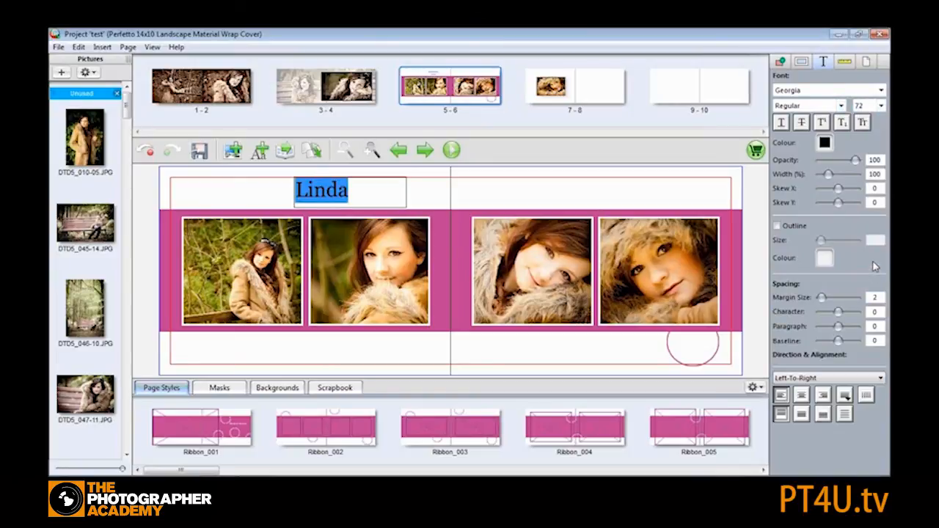
{"action": "left_click", "coordinate": [264, 194]}
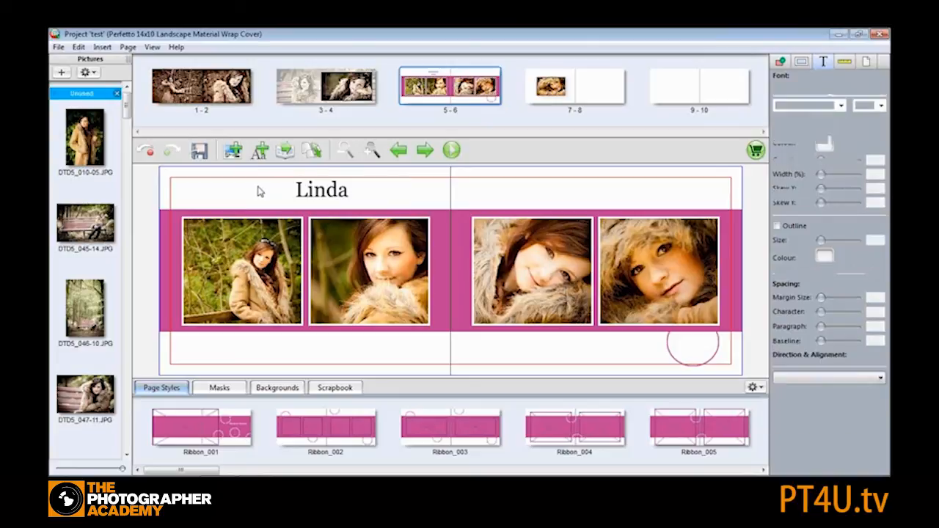
- Move the caption below the right-page pictures, resize its box, and set its Skew X to 2
{"action": "left_click_drag", "start_coordinate": [323, 189], "coordinate": [535, 342]}
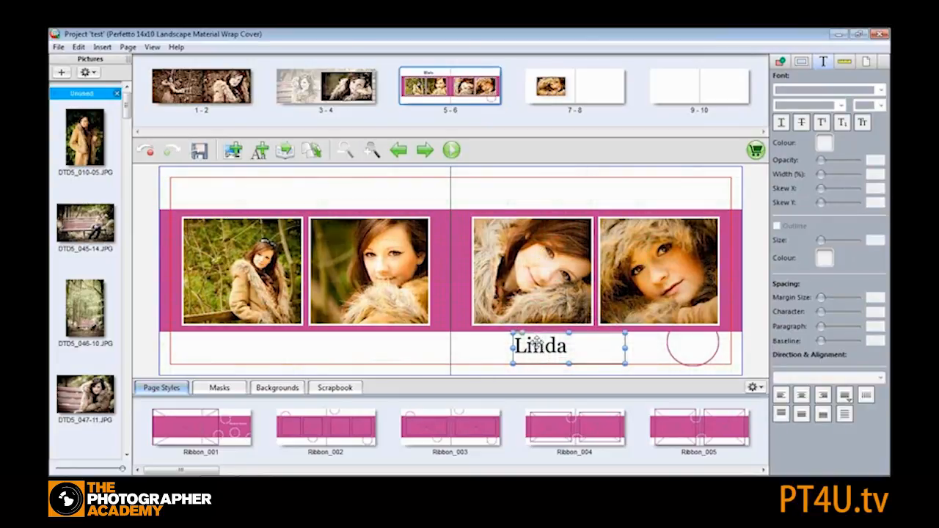
{"action": "left_click_drag", "start_coordinate": [630, 363], "coordinate": [610, 348]}
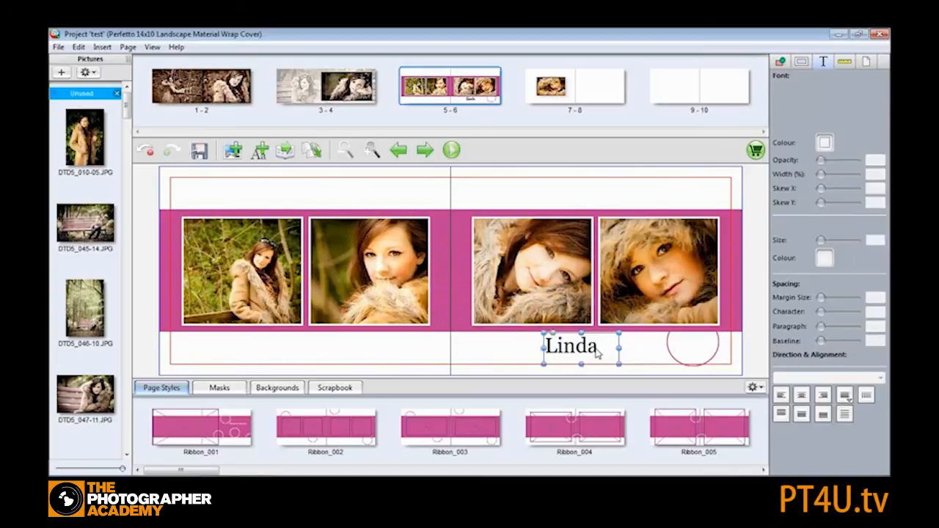
{"action": "double_click", "coordinate": [597, 350]}
{"action": "left_click_drag", "start_coordinate": [603, 345], "coordinate": [549, 346]}
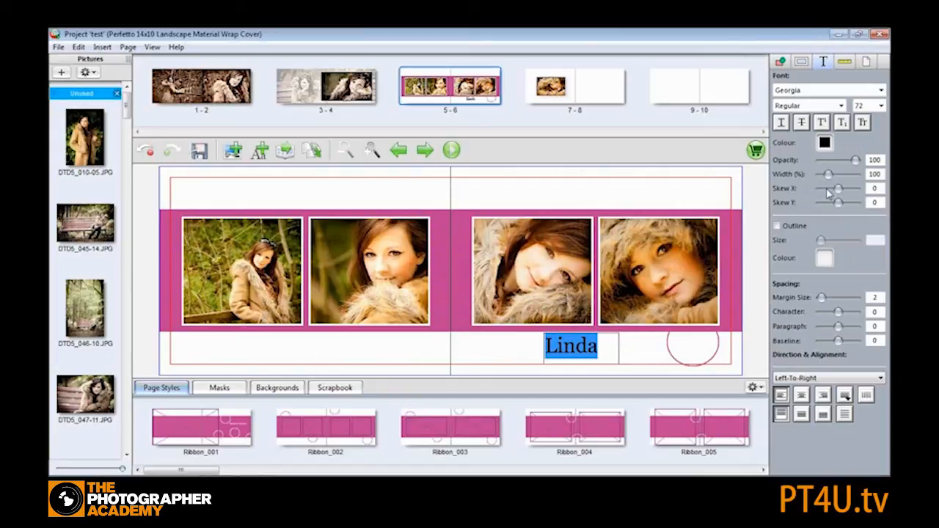
{"action": "left_click_drag", "start_coordinate": [839, 193], "coordinate": [841, 193]}
{"action": "left_click", "coordinate": [825, 142]}
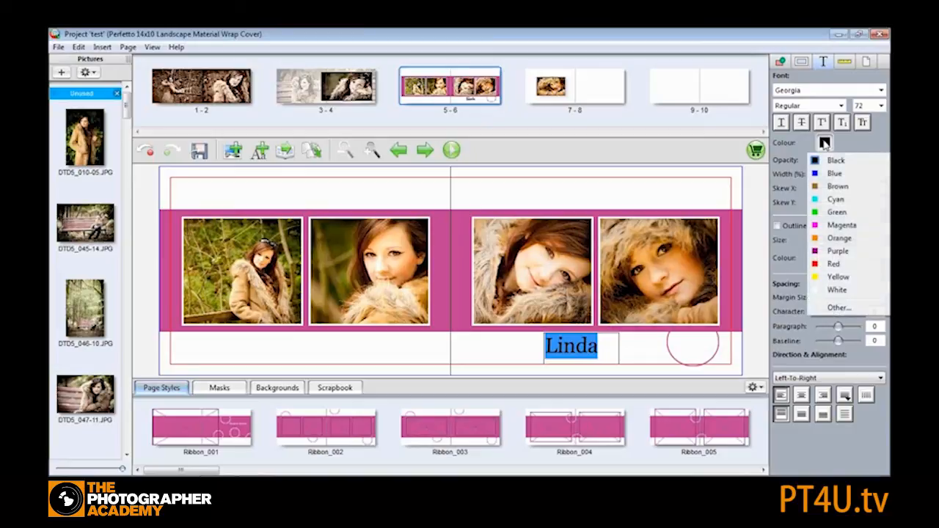
{"action": "left_click", "coordinate": [848, 140]}
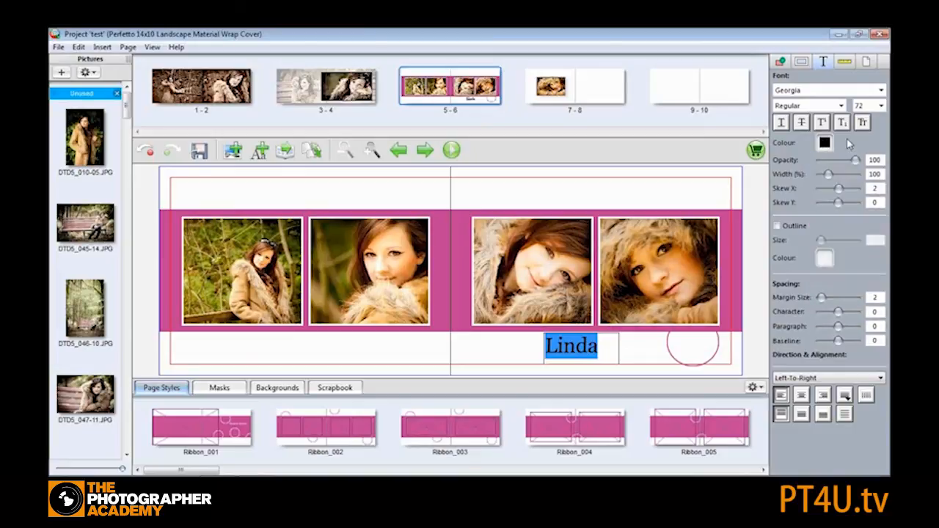
{"action": "mouse_move", "coordinate": [855, 163]}
{"action": "left_mouse_down"}
{"action": "mouse_move", "coordinate": [836, 163]}
{"action": "mouse_move", "coordinate": [857, 162]}
{"action": "left_mouse_up"}
{"action": "left_click_drag", "start_coordinate": [831, 179], "coordinate": [832, 177]}
{"action": "left_click", "coordinate": [628, 351]}
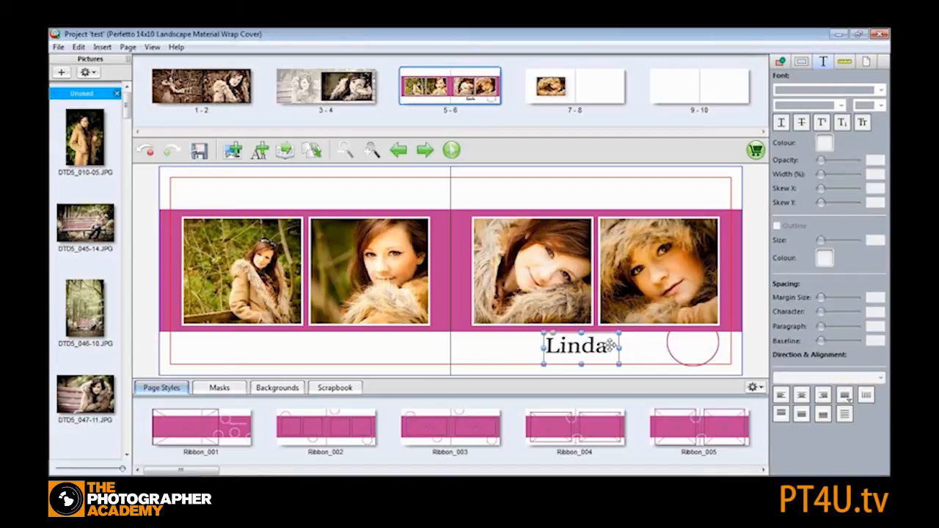
- Set the caption's width to 167% and add a white outline of size 2.3
{"action": "left_click_drag", "start_coordinate": [620, 350], "coordinate": [543, 346]}
{"action": "left_click", "coordinate": [606, 347]}
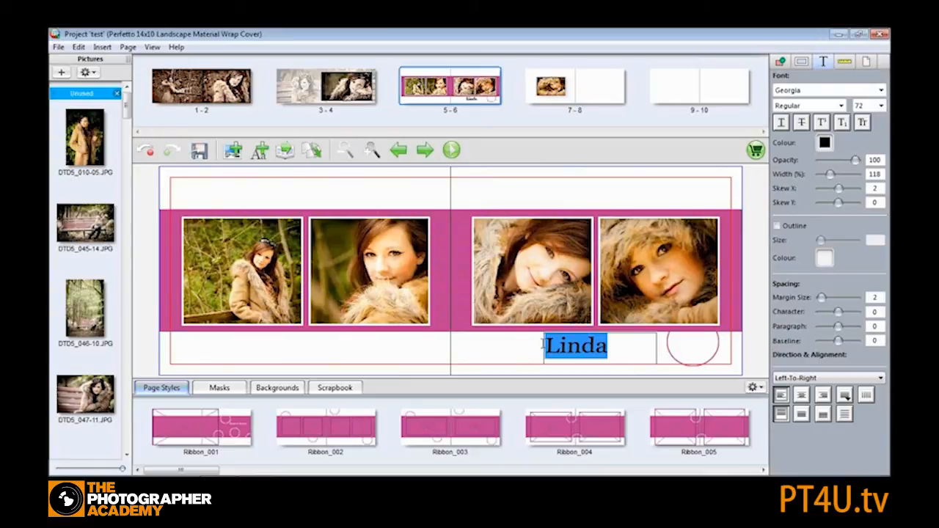
{"action": "left_click_drag", "start_coordinate": [831, 176], "coordinate": [835, 178]}
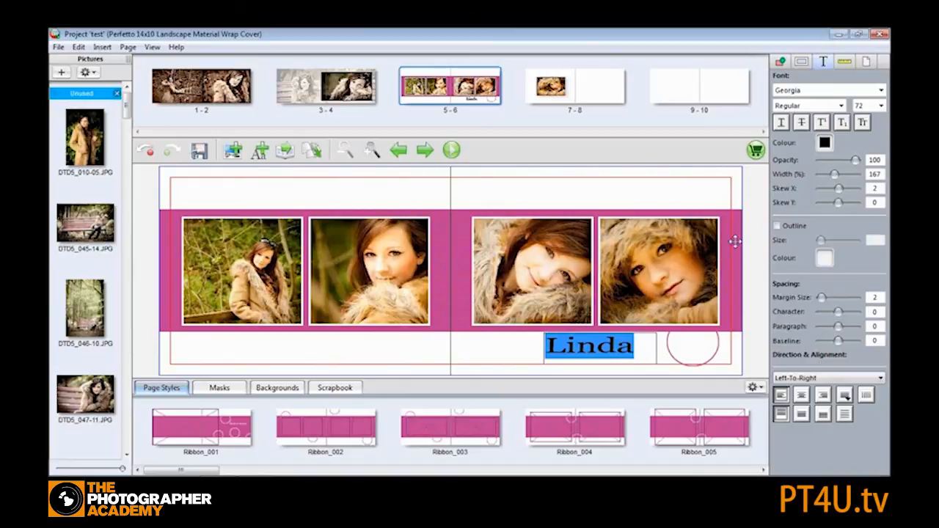
{"action": "left_click", "coordinate": [778, 226]}
{"action": "left_click", "coordinate": [825, 258]}
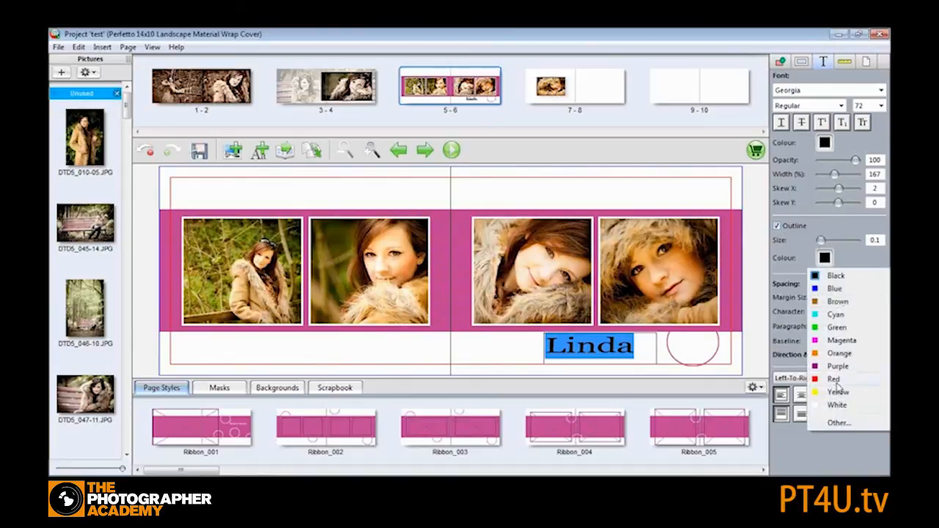
{"action": "left_click", "coordinate": [840, 407]}
{"action": "left_click_drag", "start_coordinate": [821, 240], "coordinate": [822, 241]}
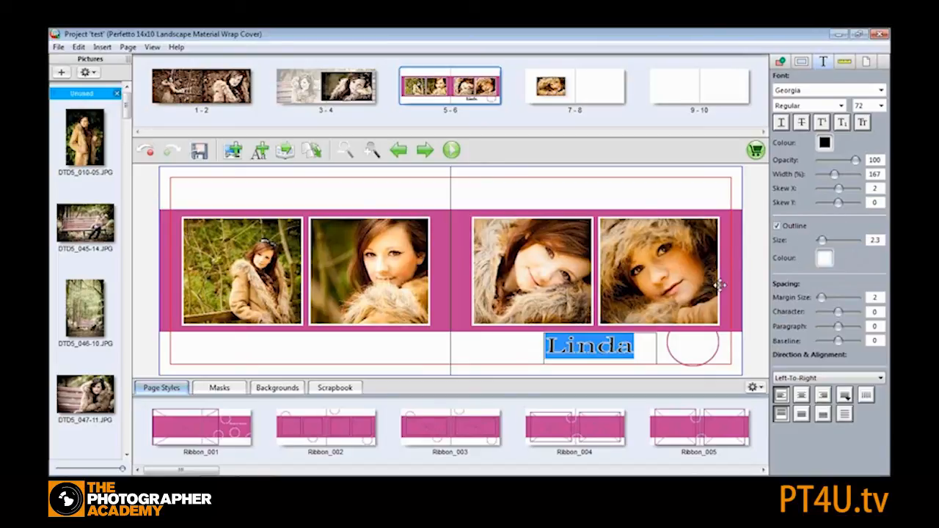
{"action": "left_click", "coordinate": [506, 196]}
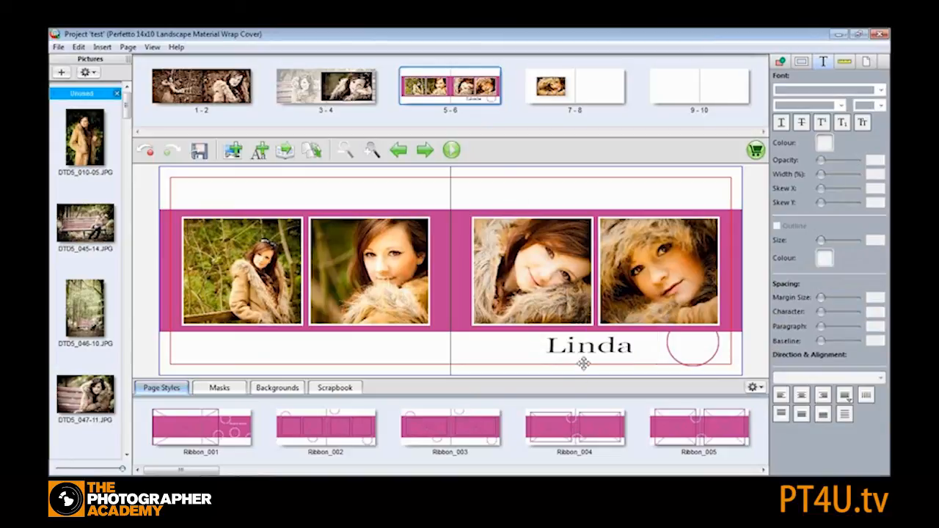
- Nudge the caption and change its text direction to Downwards Left-To-Right
{"action": "left_click", "coordinate": [613, 345]}
{"action": "left_click_drag", "start_coordinate": [613, 348], "coordinate": [552, 348]}
{"action": "double_click", "coordinate": [637, 346]}
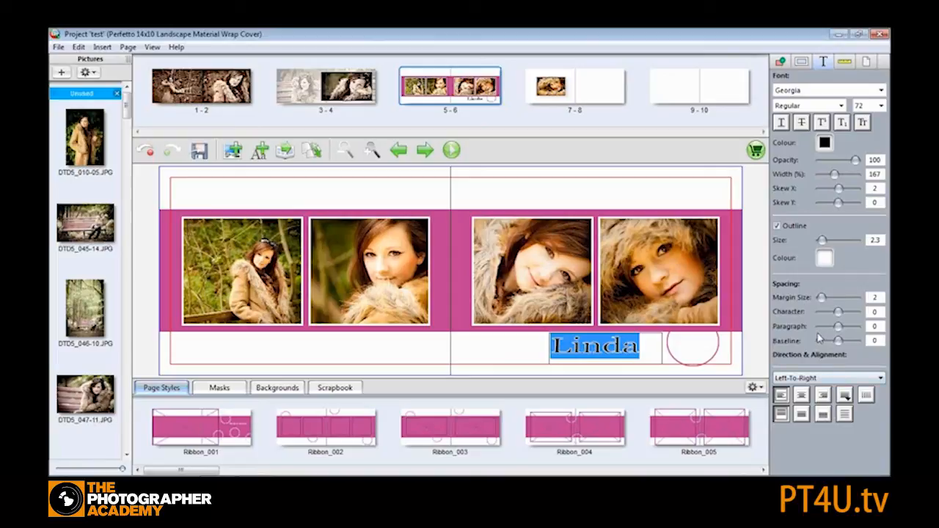
{"action": "left_click", "coordinate": [841, 379]}
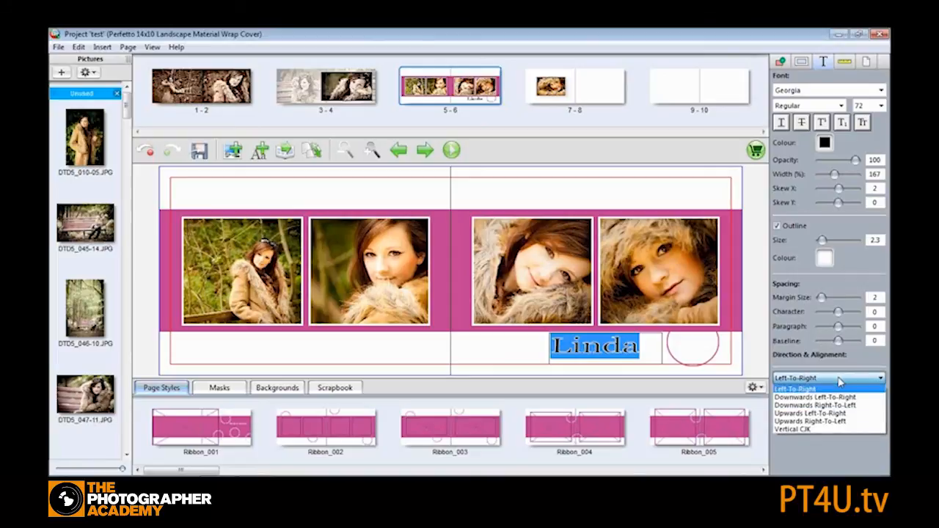
{"action": "left_click", "coordinate": [841, 378]}
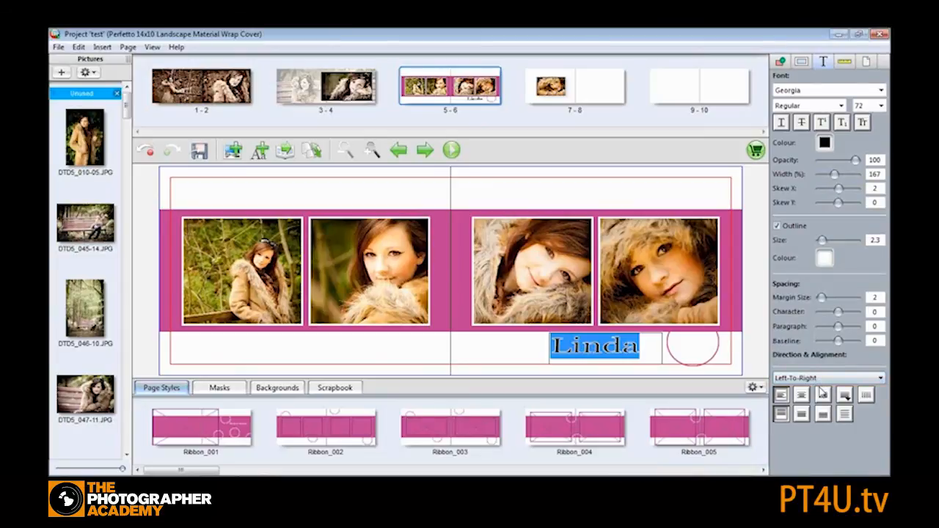
{"action": "left_click", "coordinate": [840, 378]}
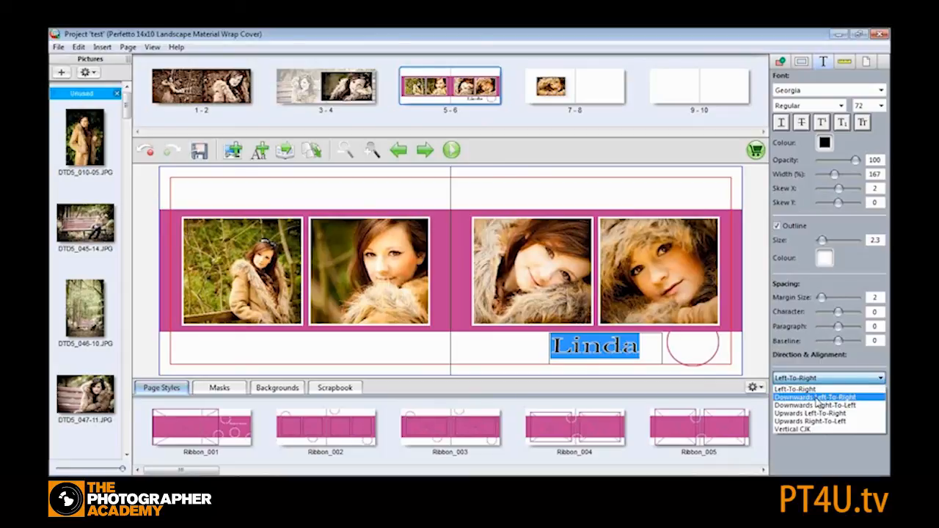
{"action": "left_click", "coordinate": [818, 398]}
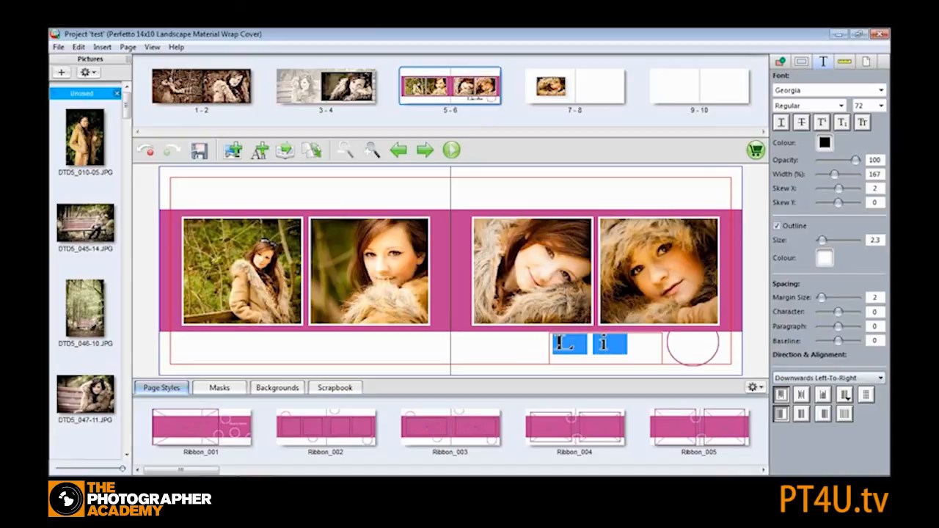
{"action": "left_click", "coordinate": [532, 346]}
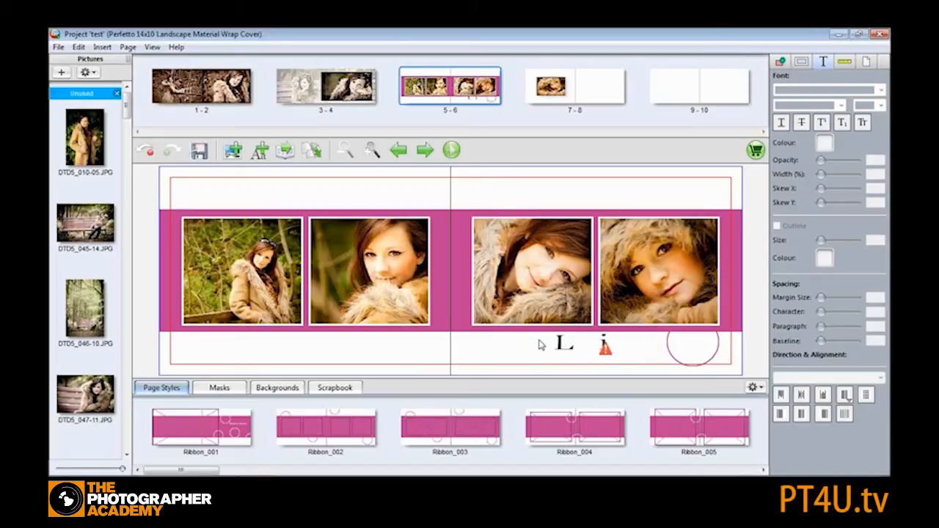
- Move the vertical caption into the gutter between the pages and stretch its box down the pink band
{"action": "left_click", "coordinate": [582, 342]}
{"action": "left_click_drag", "start_coordinate": [582, 342], "coordinate": [449, 218]}
{"action": "left_click", "coordinate": [465, 252]}
{"action": "left_click_drag", "start_coordinate": [465, 252], "coordinate": [464, 254]}
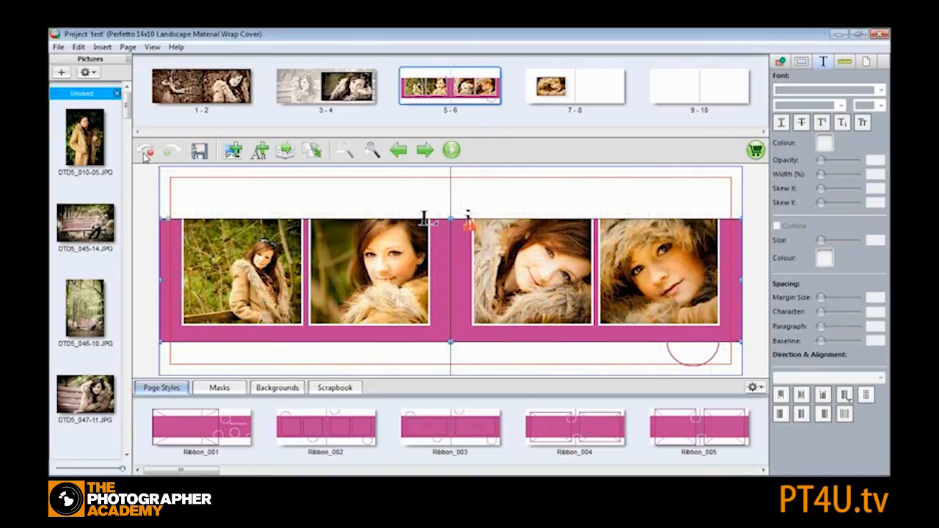
{"action": "left_click", "coordinate": [144, 152]}
{"action": "left_click", "coordinate": [455, 224]}
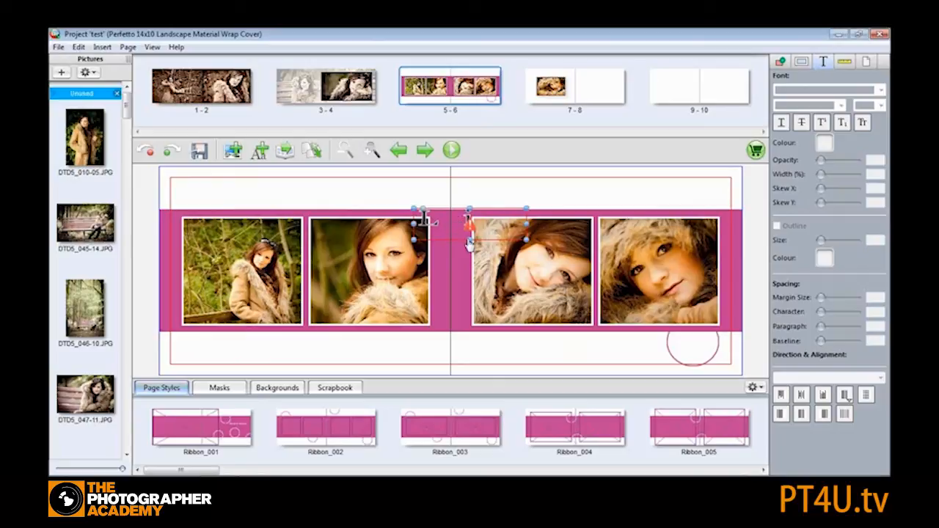
{"action": "left_click_drag", "start_coordinate": [470, 245], "coordinate": [467, 342]}
{"action": "left_click_drag", "start_coordinate": [526, 273], "coordinate": [474, 266]}
{"action": "left_click", "coordinate": [489, 195]}
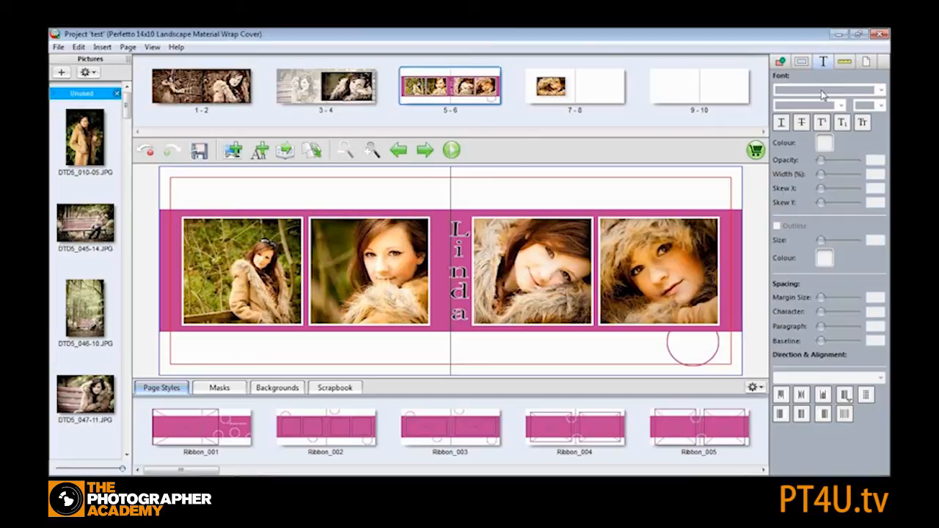
- On spread 7-8, set the picture's size to 8 by 6 inches and move it towards the upper left corner
{"action": "left_click", "coordinate": [844, 65]}
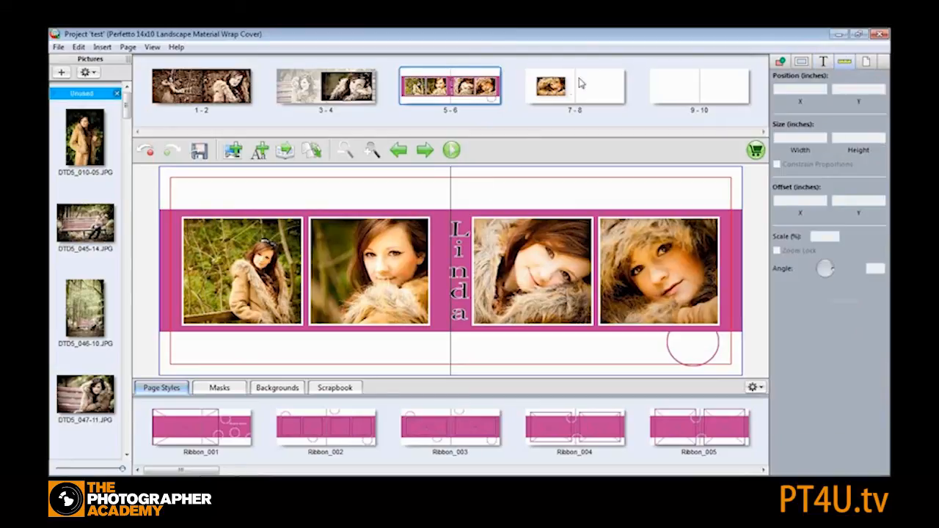
{"action": "left_click", "coordinate": [558, 88]}
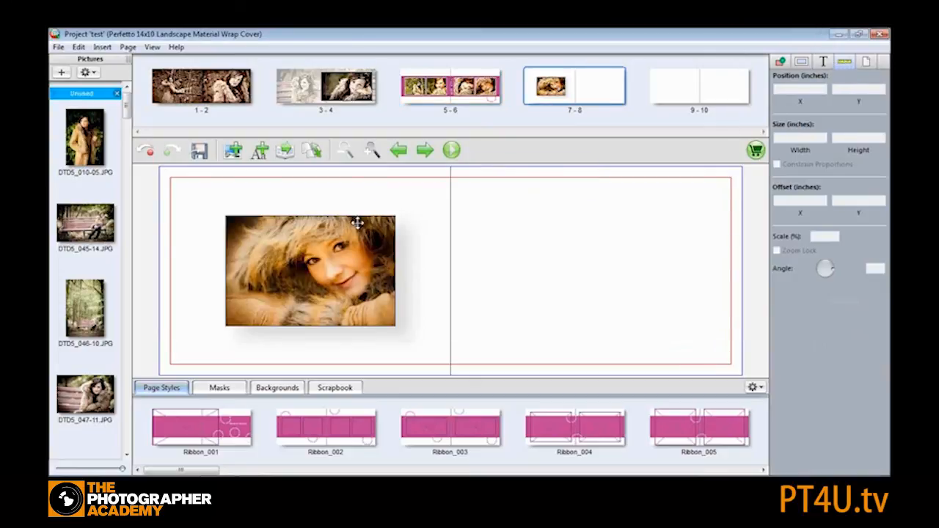
{"action": "left_click", "coordinate": [300, 264]}
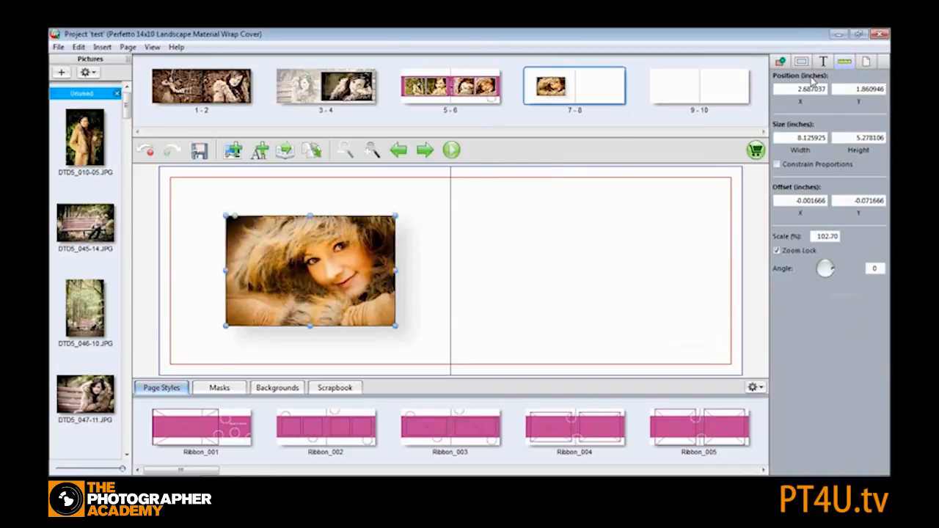
{"action": "double_click", "coordinate": [789, 89]}
{"action": "double_click", "coordinate": [791, 138]}
{"action": "type", "text": "8"}
{"action": "key", "text": "Tab"}
{"action": "type", "text": "6"}
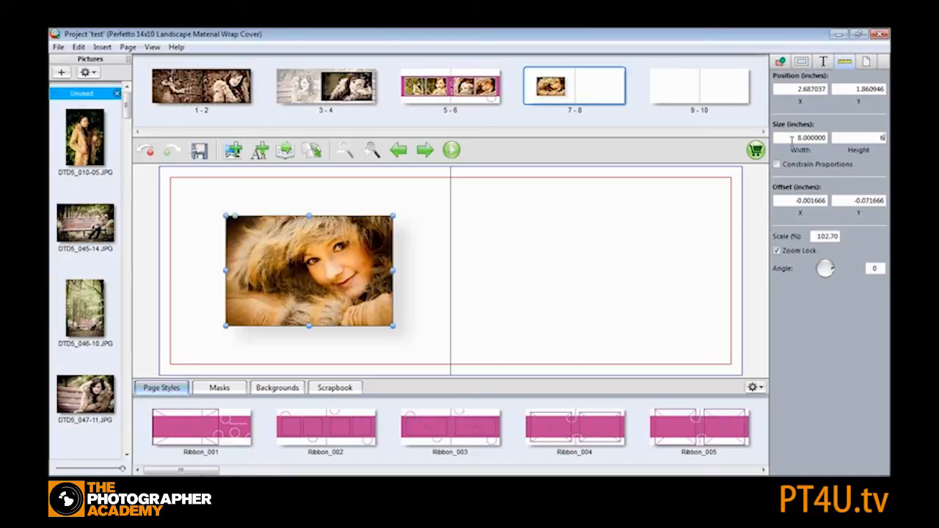
{"action": "key", "text": "Return"}
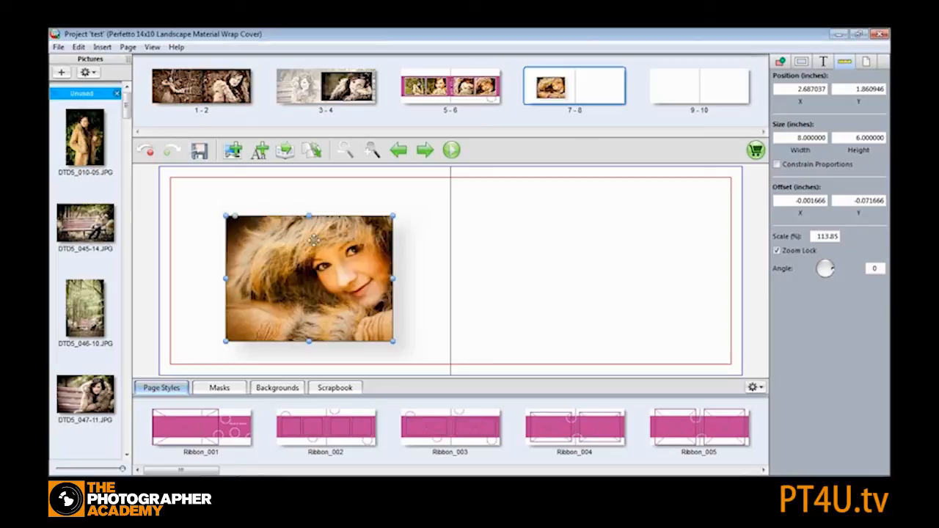
{"action": "left_click_drag", "start_coordinate": [320, 262], "coordinate": [273, 249]}
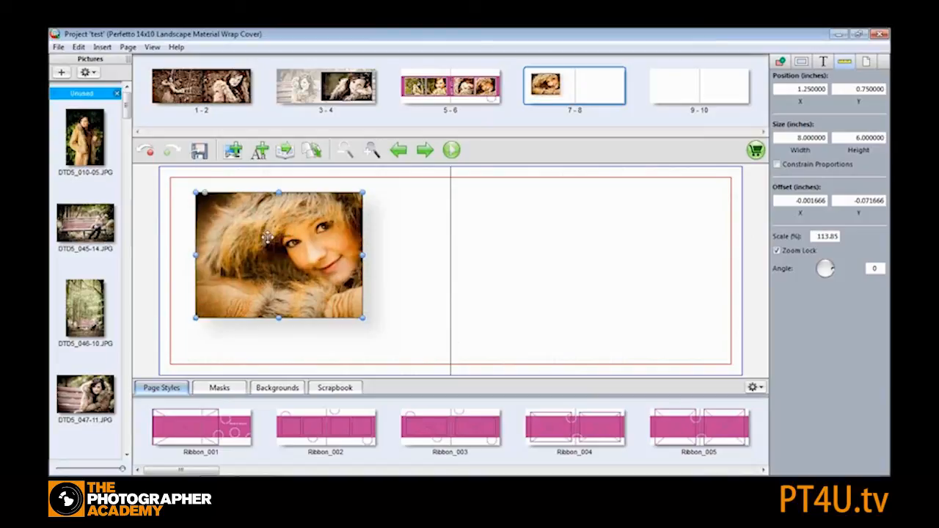
- Crop the picture on spread 7-8, shifting and resizing the image inside its frame
{"action": "double_click", "coordinate": [273, 250]}
{"action": "left_click_drag", "start_coordinate": [467, 237], "coordinate": [543, 235]}
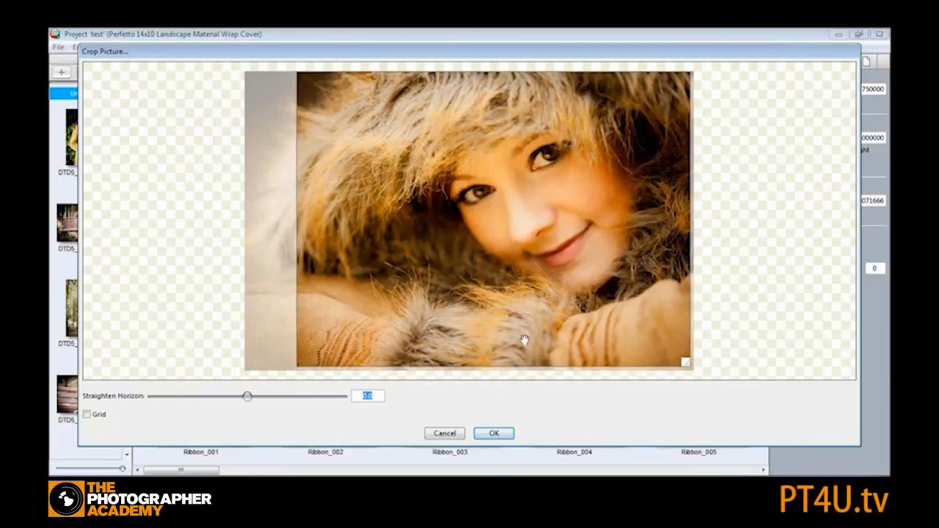
{"action": "left_click_drag", "start_coordinate": [688, 365], "coordinate": [709, 385]}
{"action": "left_click", "coordinate": [494, 433]}
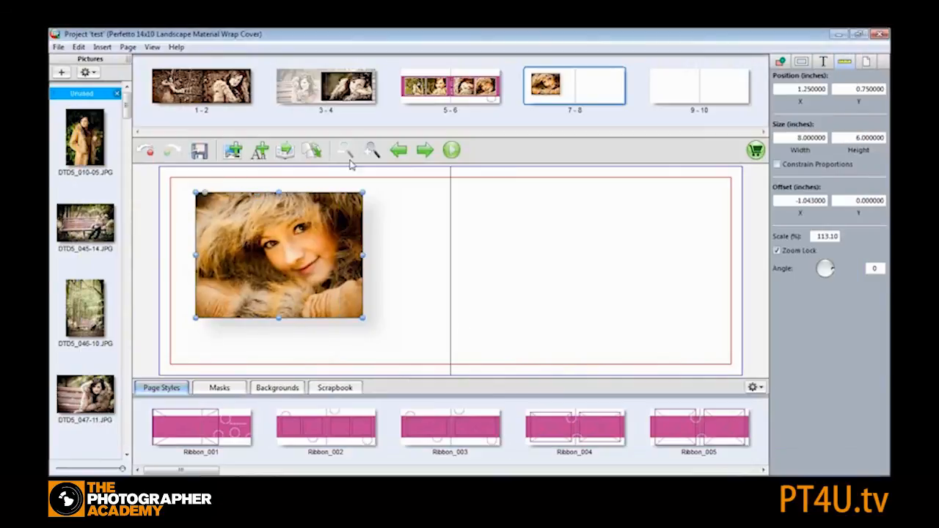
- Centre the picture on the left page both vertically and horizontally
{"action": "right_click", "coordinate": [275, 227]}
{"action": "mouse_move", "coordinate": [317, 238]}
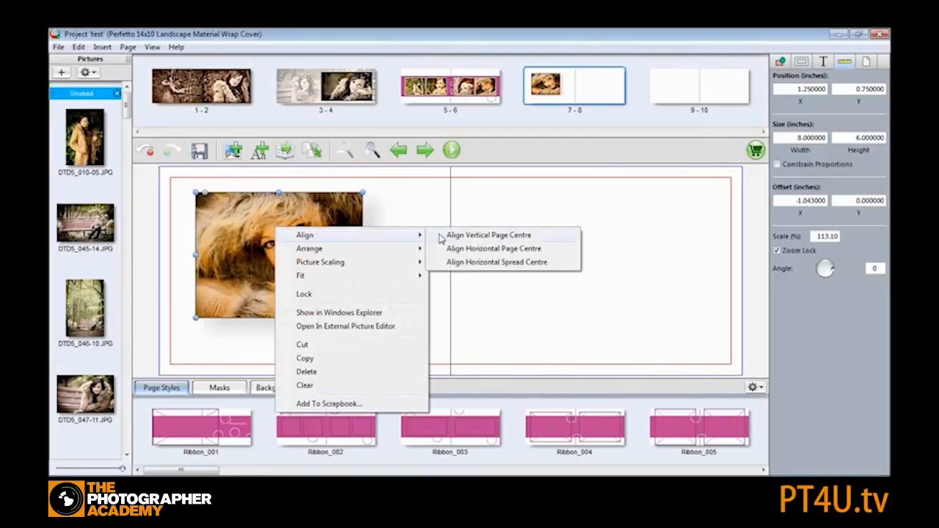
{"action": "left_click", "coordinate": [485, 236]}
{"action": "right_click", "coordinate": [299, 238]}
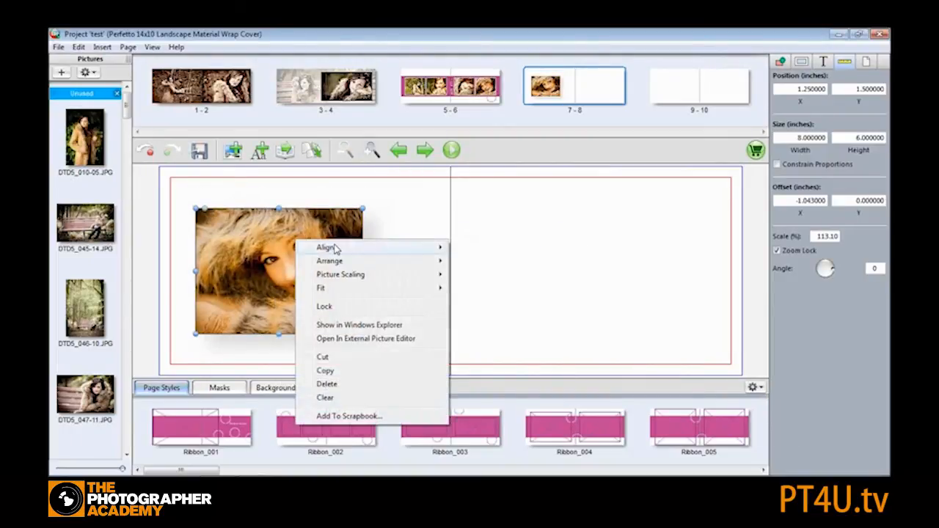
{"action": "mouse_move", "coordinate": [335, 246]}
{"action": "left_click", "coordinate": [499, 261]}
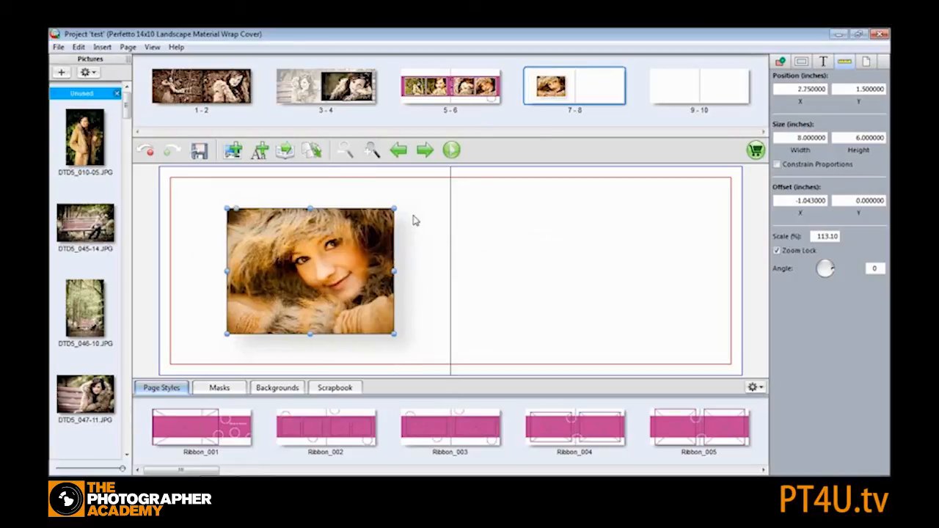
{"action": "left_click", "coordinate": [351, 196]}
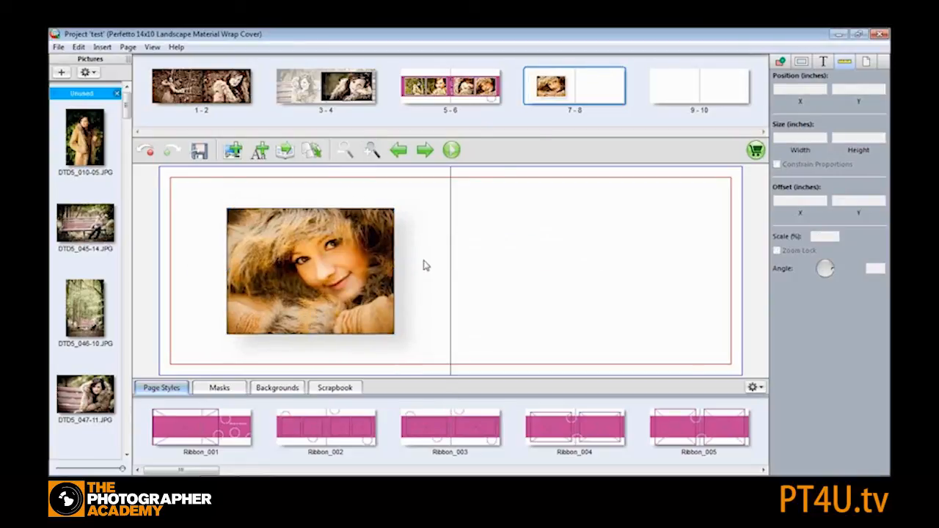
{"action": "left_click", "coordinate": [321, 236]}
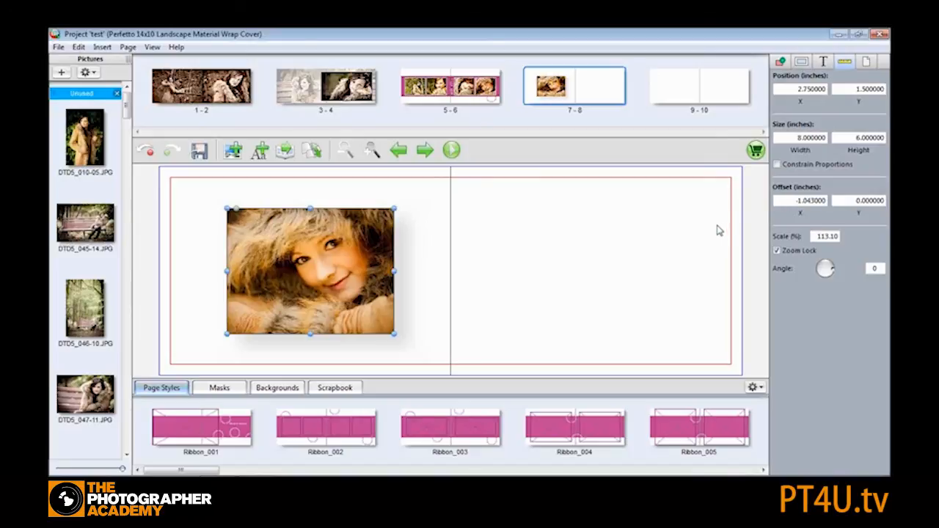
{"action": "mouse_move", "coordinate": [832, 272]}
{"action": "left_mouse_down"}
{"action": "mouse_move", "coordinate": [838, 264]}
{"action": "mouse_move", "coordinate": [840, 273]}
{"action": "mouse_move", "coordinate": [832, 270]}
{"action": "left_mouse_up"}
{"action": "left_click", "coordinate": [319, 196]}
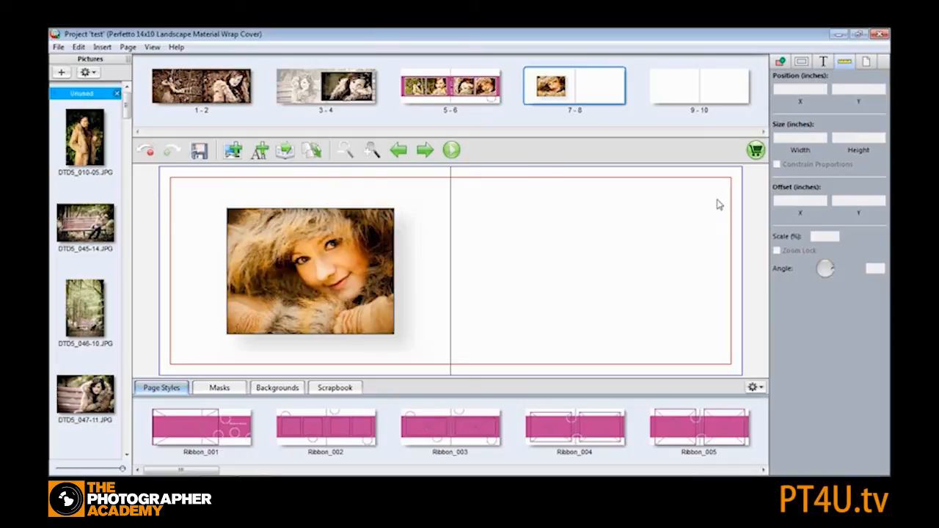
- Set the left and right page backgrounds of spread 7-8 to black
{"action": "left_click", "coordinate": [868, 65]}
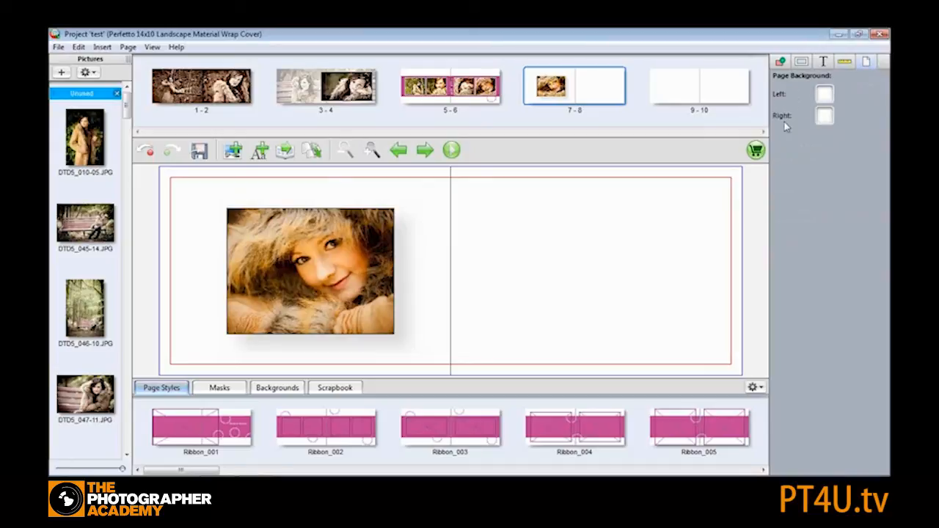
{"action": "left_click", "coordinate": [825, 95]}
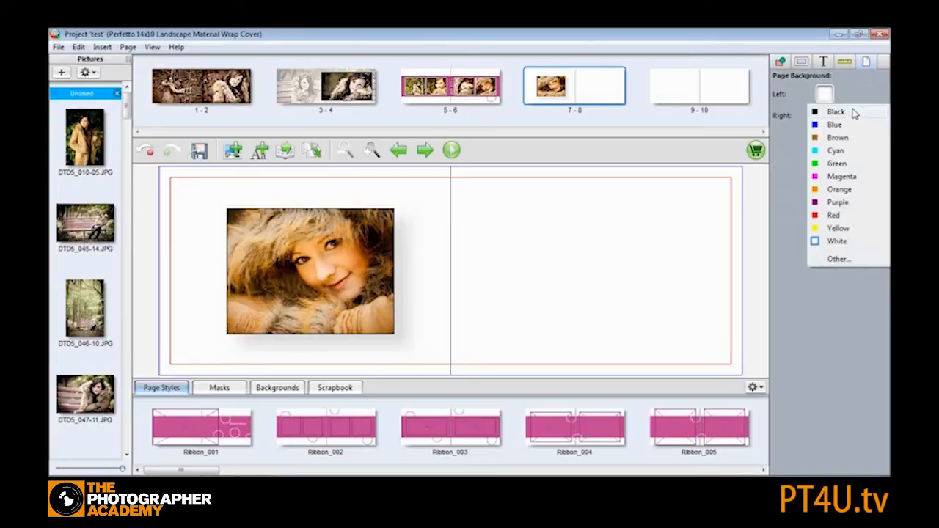
{"action": "left_click", "coordinate": [852, 116]}
{"action": "left_click", "coordinate": [824, 116]}
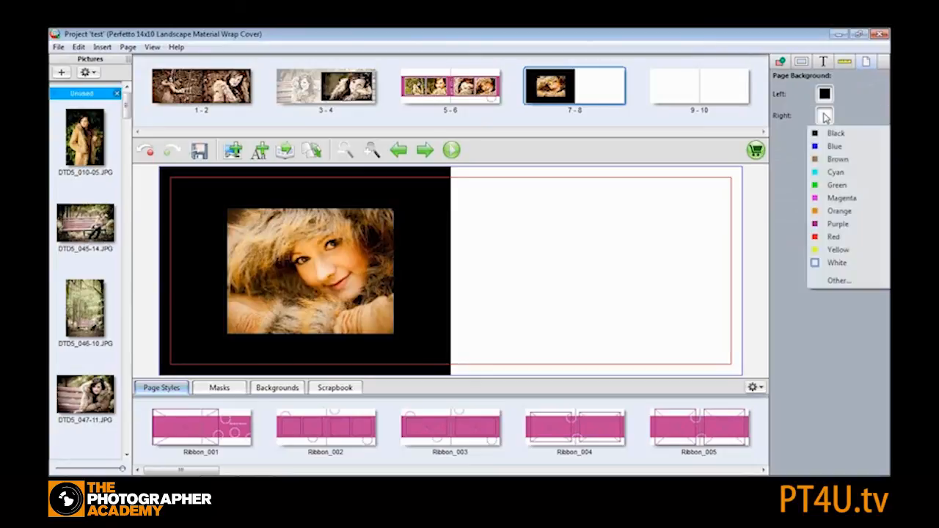
{"action": "left_click", "coordinate": [836, 133]}
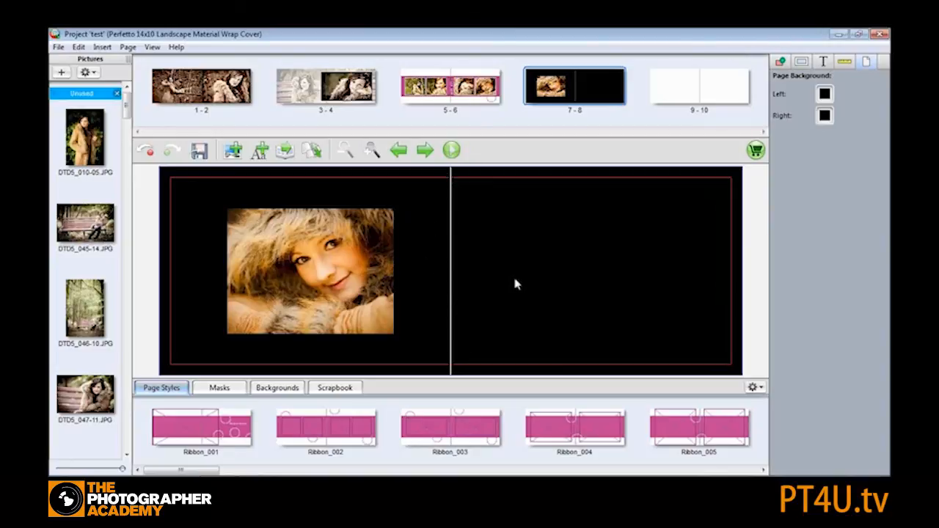
- Change the picture's border colour to white
{"action": "left_click", "coordinate": [318, 254]}
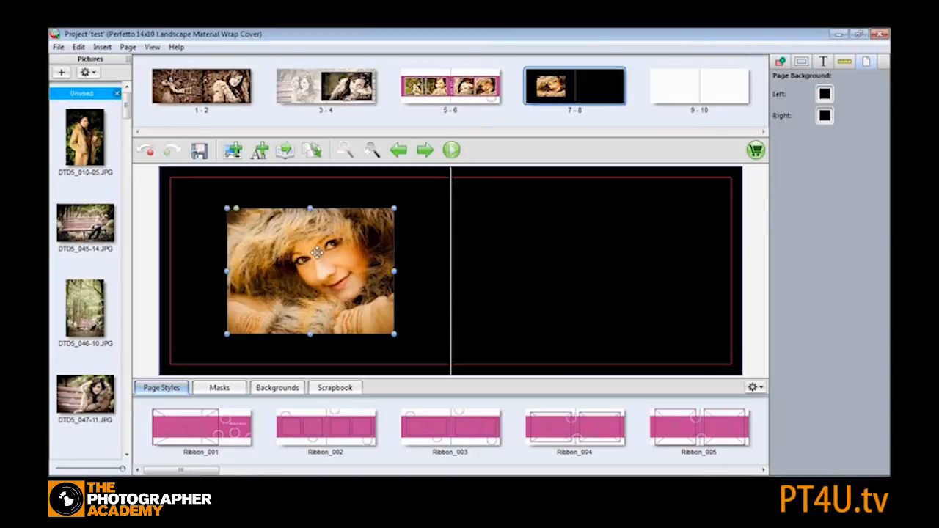
{"action": "left_click", "coordinate": [779, 63]}
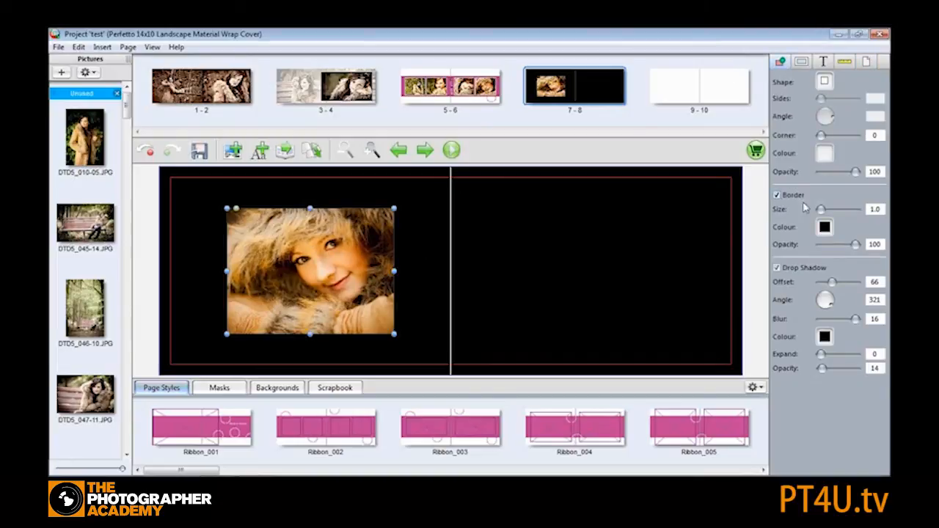
{"action": "left_click", "coordinate": [824, 227]}
{"action": "left_click", "coordinate": [837, 374]}
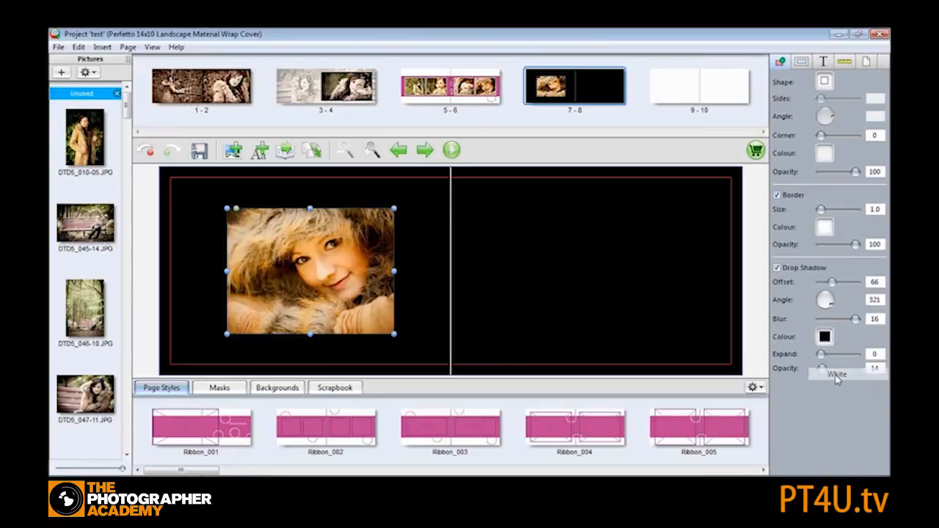
{"action": "left_click", "coordinate": [442, 195]}
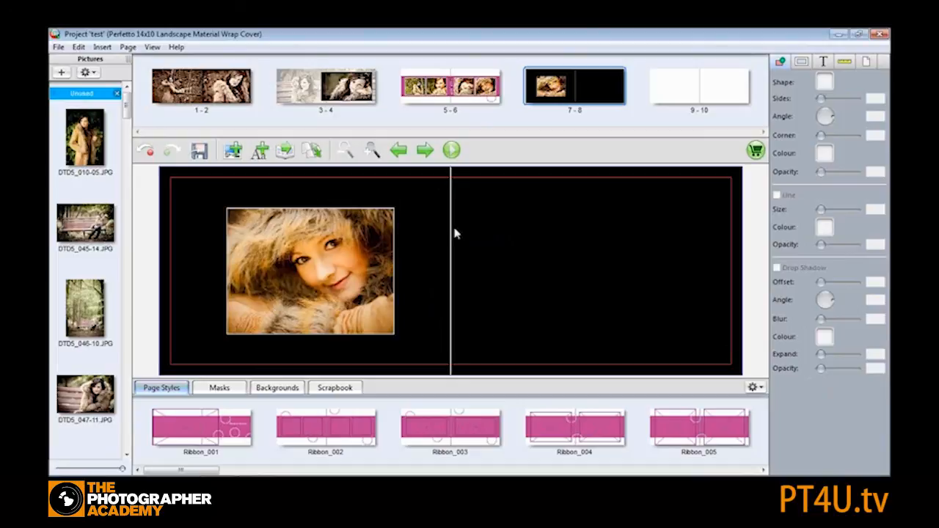
- Set the left page background to a custom blue colour with red 120, green 120 and blue 237
{"action": "left_click", "coordinate": [867, 67]}
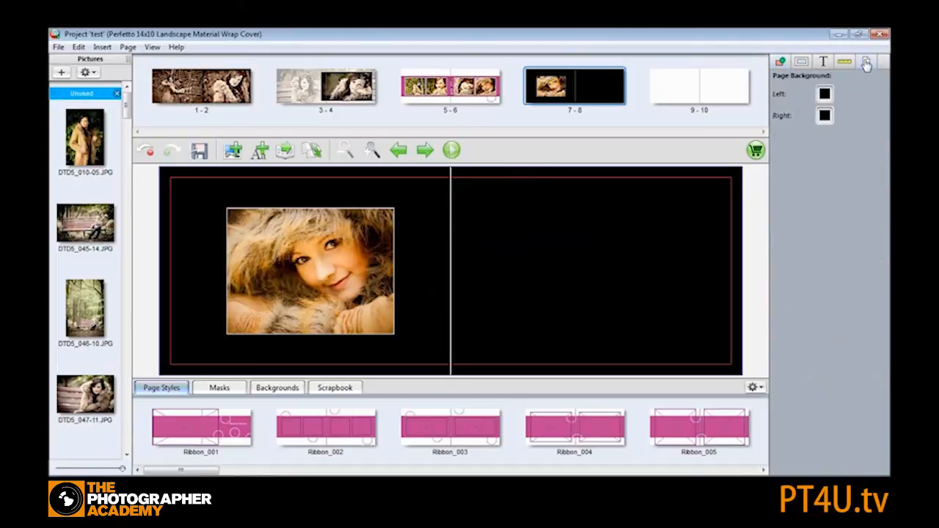
{"action": "left_click", "coordinate": [825, 94]}
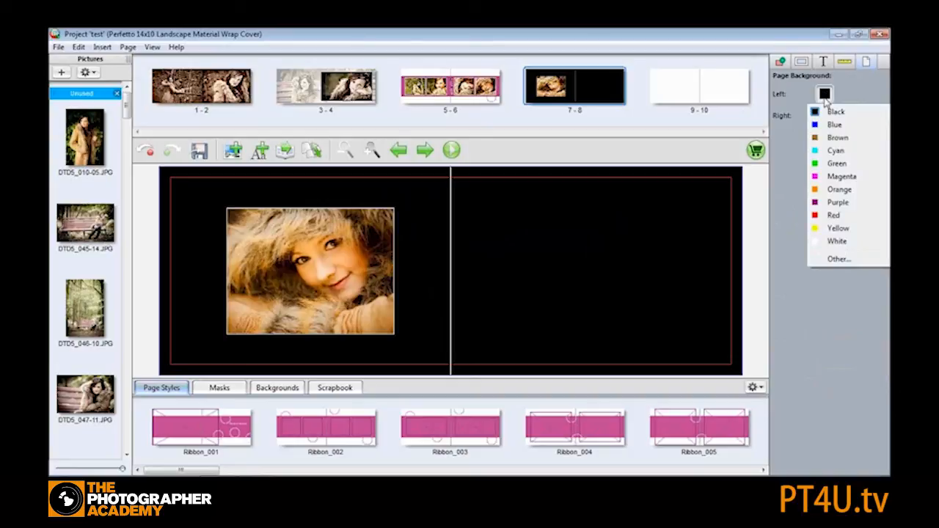
{"action": "left_click", "coordinate": [839, 260]}
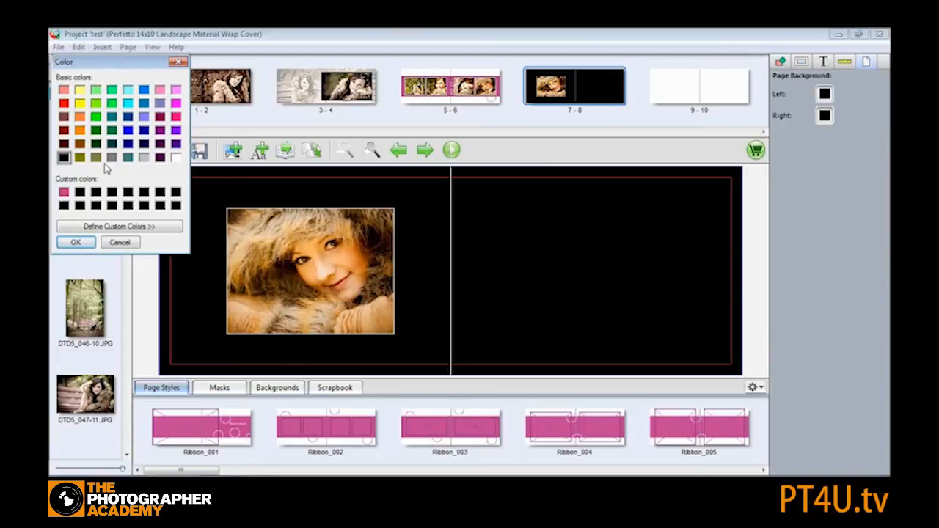
{"action": "left_click", "coordinate": [138, 230]}
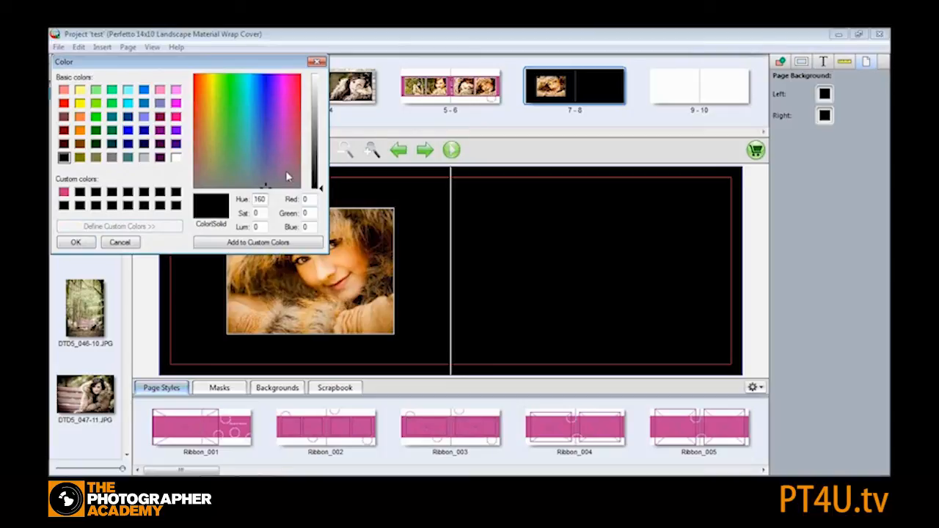
{"action": "left_click", "coordinate": [294, 120]}
{"action": "left_click_drag", "start_coordinate": [320, 156], "coordinate": [266, 101]}
{"action": "left_click_drag", "start_coordinate": [320, 135], "coordinate": [321, 109]}
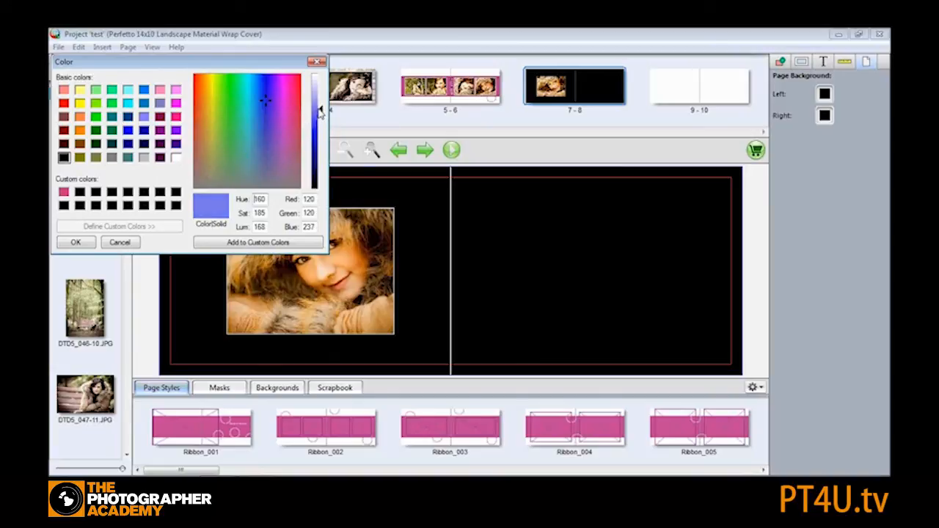
{"action": "left_click", "coordinate": [242, 243]}
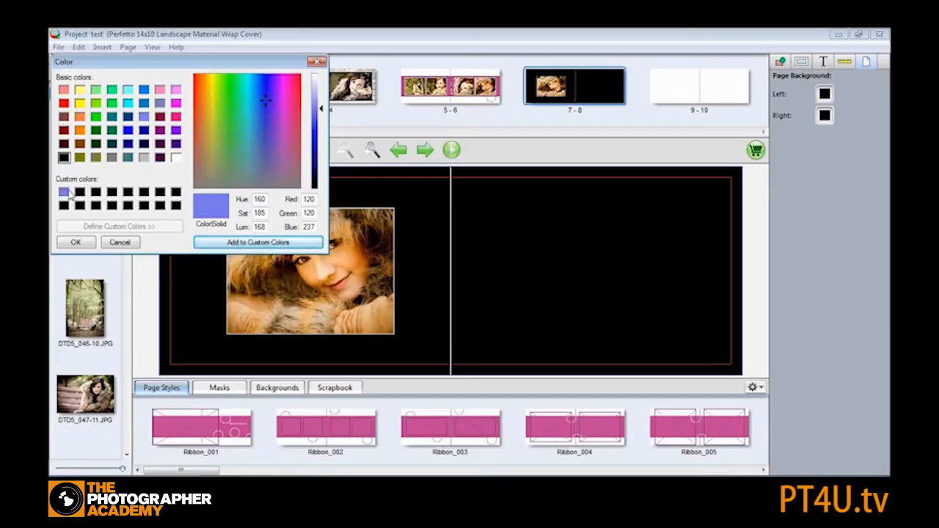
{"action": "left_click", "coordinate": [75, 243]}
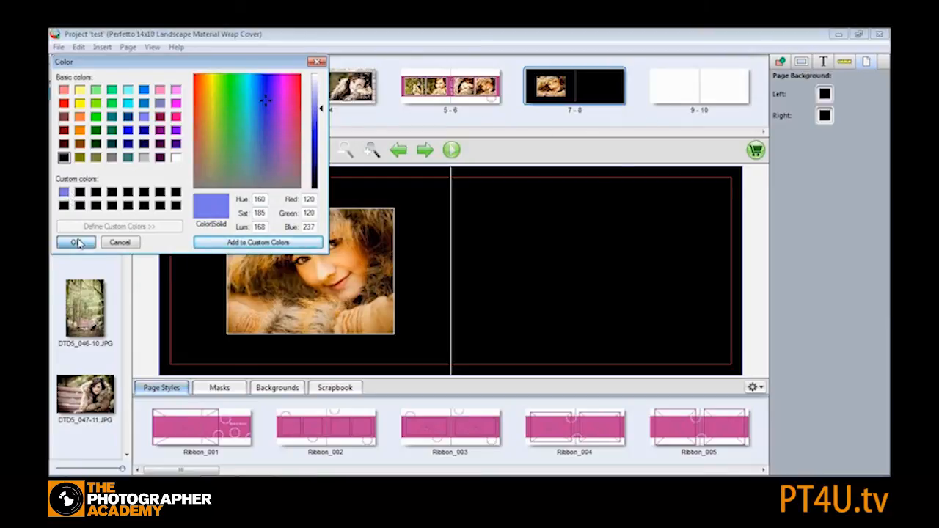
{"action": "left_click", "coordinate": [674, 89]}
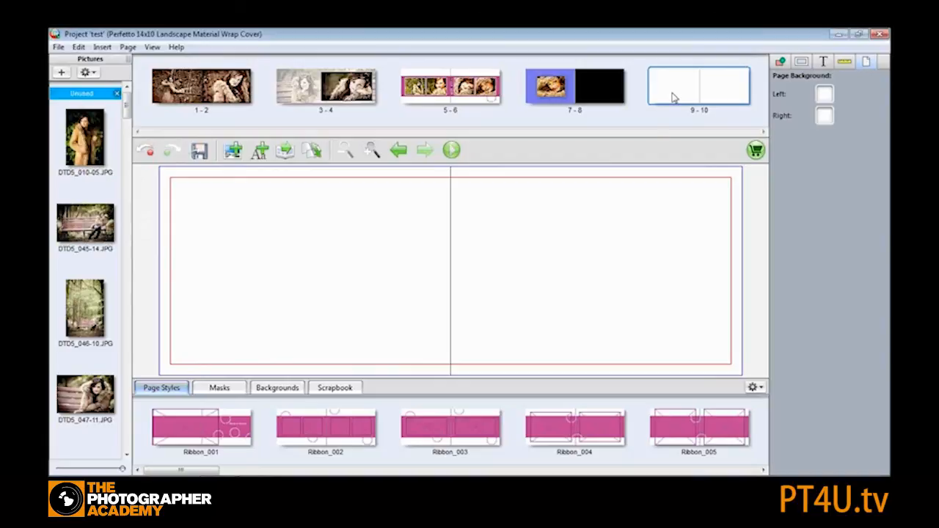
{"action": "left_click", "coordinate": [826, 96]}
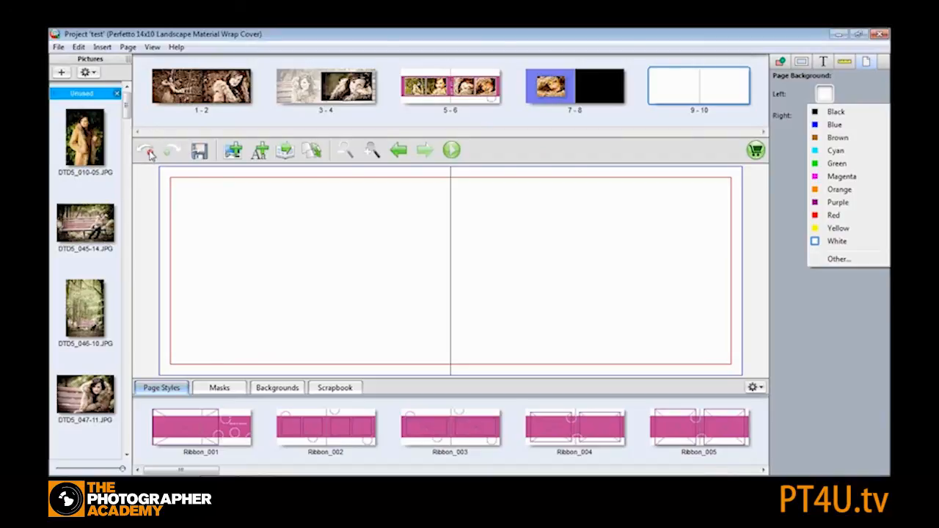
{"action": "left_click", "coordinate": [834, 286]}
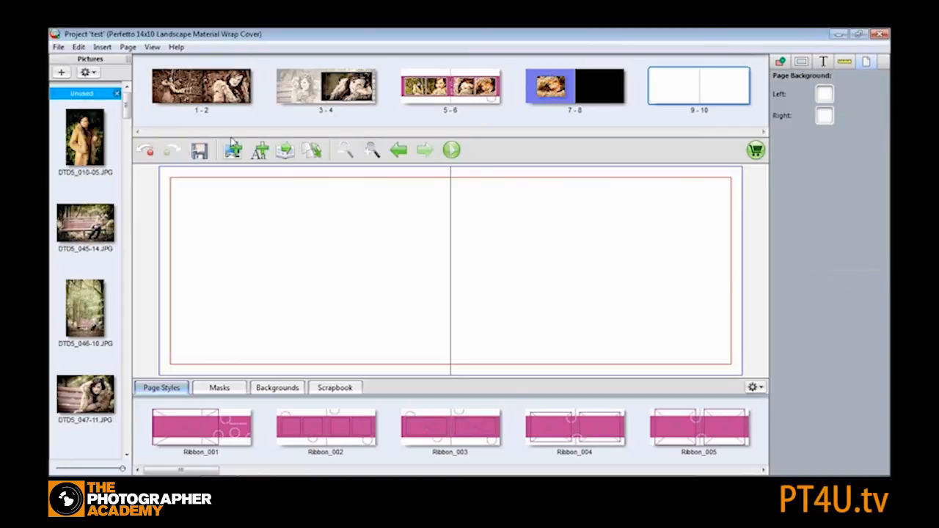
- Undo the last three changes to spread 7-8 and save the project
{"action": "left_click", "coordinate": [146, 150]}
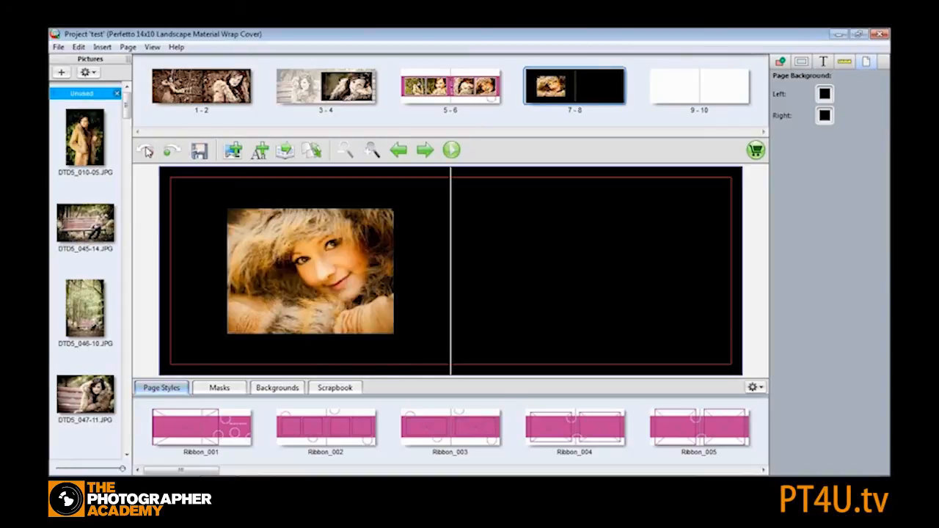
{"action": "left_click", "coordinate": [145, 150]}
{"action": "left_click", "coordinate": [145, 150]}
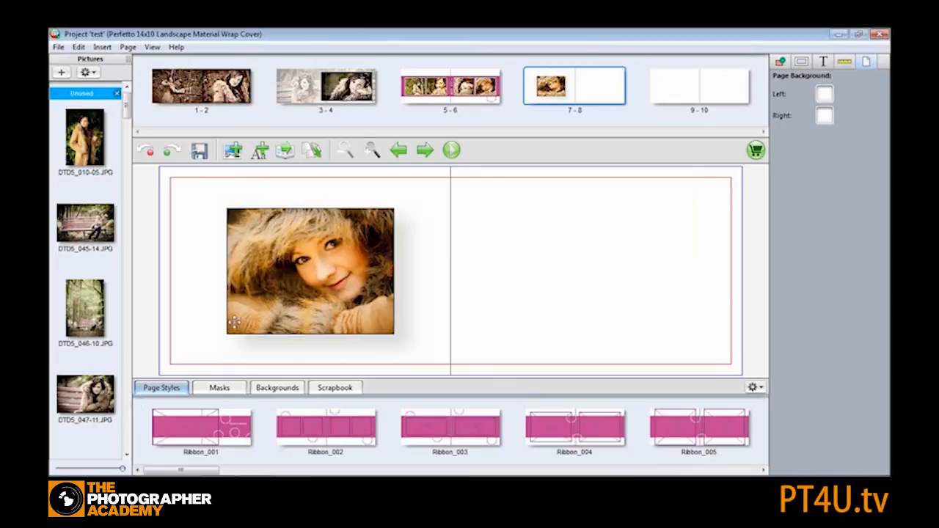
{"action": "left_click", "coordinate": [199, 151]}
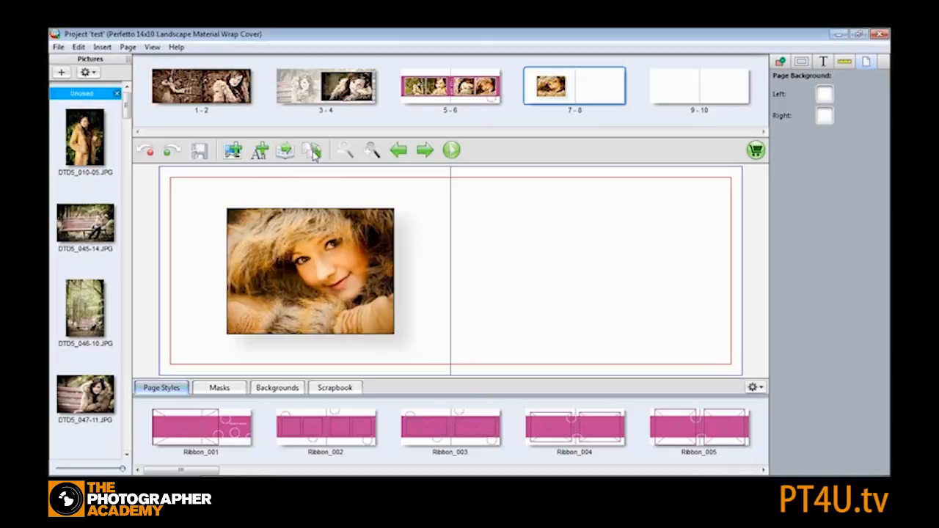
- Change the album's product to the Perfetto 14x10 Landscape Acrylic Cover
{"action": "left_click", "coordinate": [316, 153]}
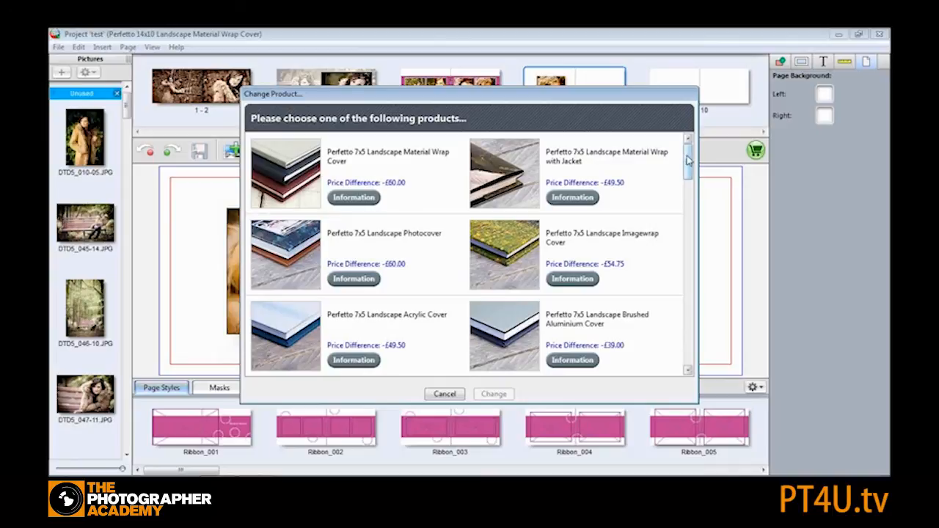
{"action": "left_click_drag", "start_coordinate": [688, 160], "coordinate": [690, 185]}
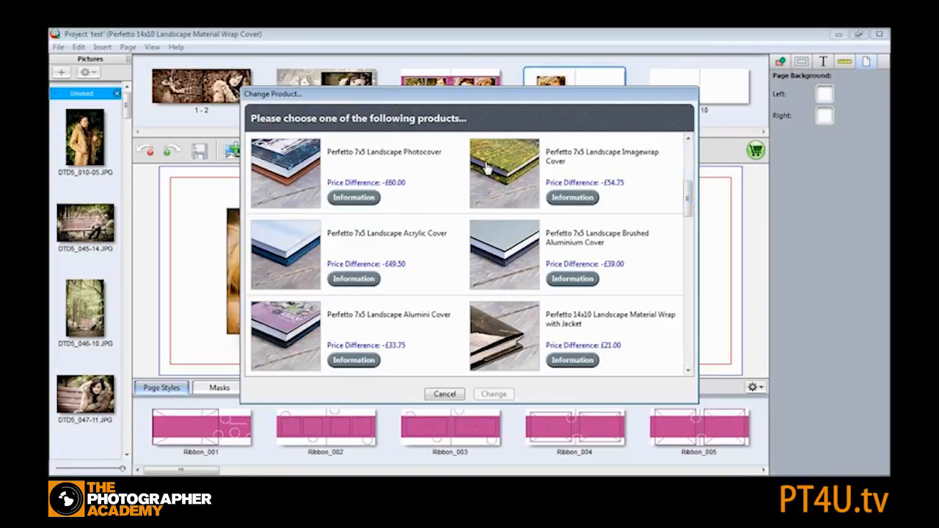
{"action": "left_click_drag", "start_coordinate": [688, 189], "coordinate": [693, 312]}
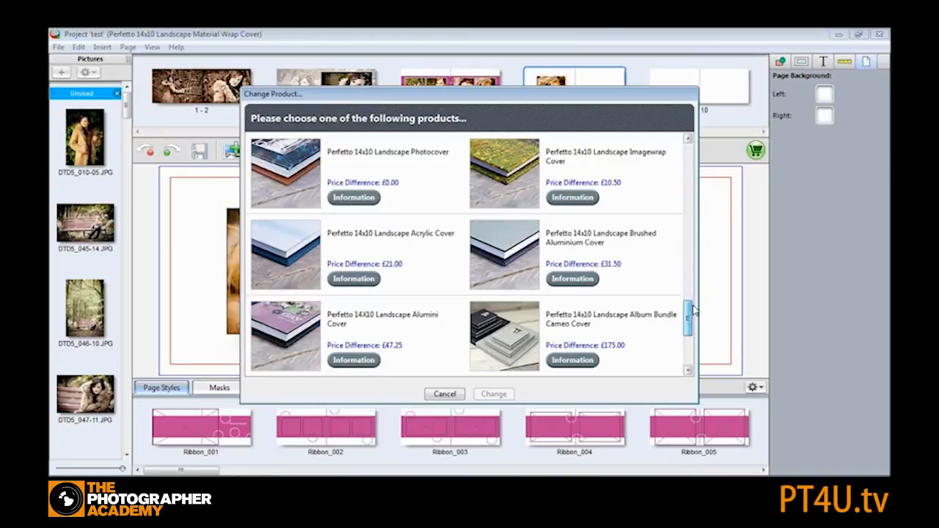
{"action": "left_click", "coordinate": [282, 248]}
{"action": "left_click", "coordinate": [491, 394]}
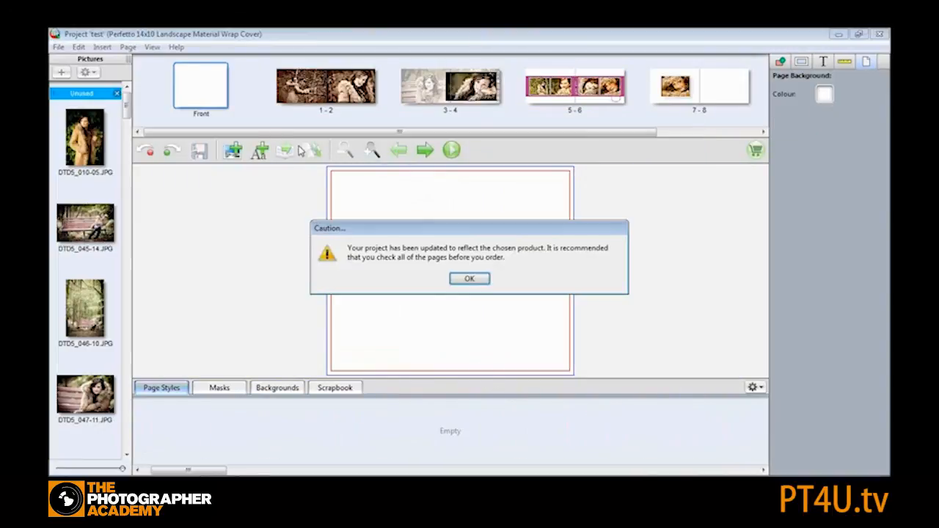
{"action": "left_click", "coordinate": [470, 279]}
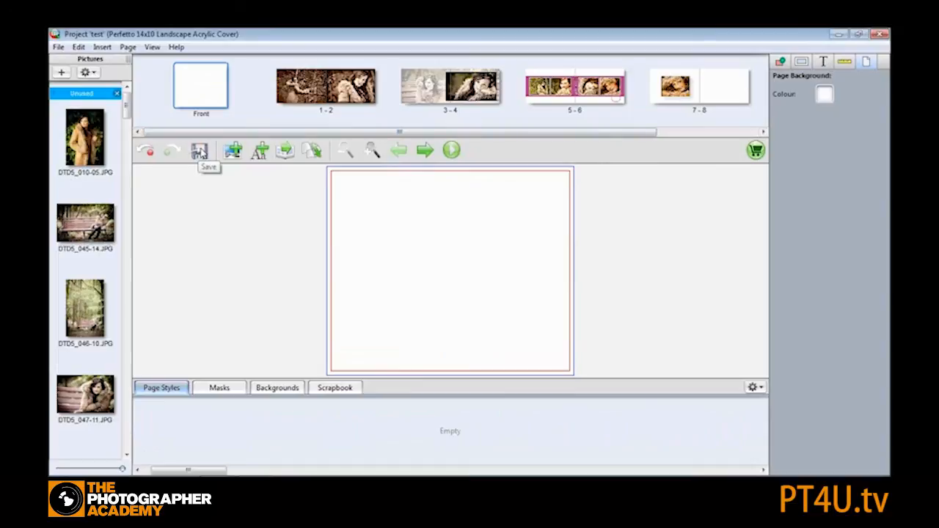
- Save the project and close the program
{"action": "left_click", "coordinate": [199, 152]}
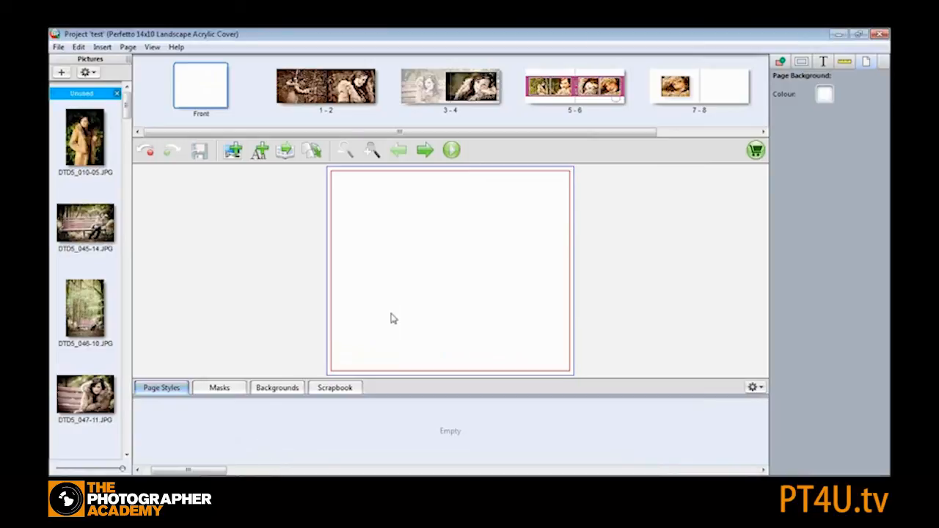
{"action": "left_click", "coordinate": [880, 36]}
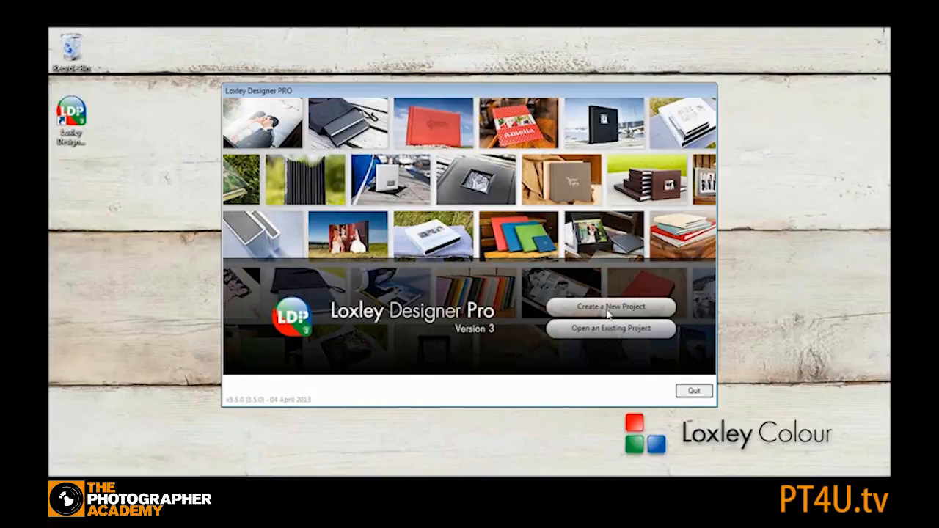
- Start a new project in the Albums category with the Bellissimo Perfetto Albums including Album Bundles product type
{"action": "left_click", "coordinate": [605, 309]}
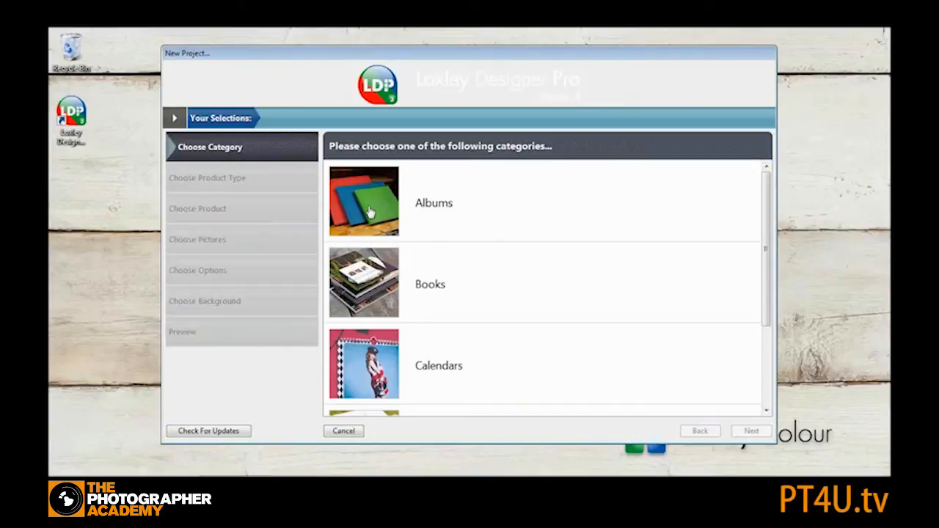
{"action": "left_click", "coordinate": [361, 205]}
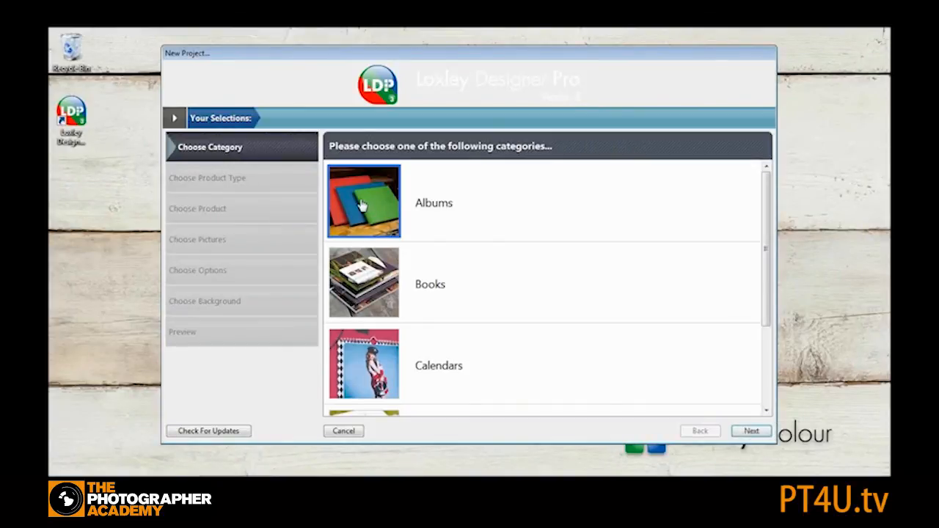
{"action": "left_click", "coordinate": [750, 432]}
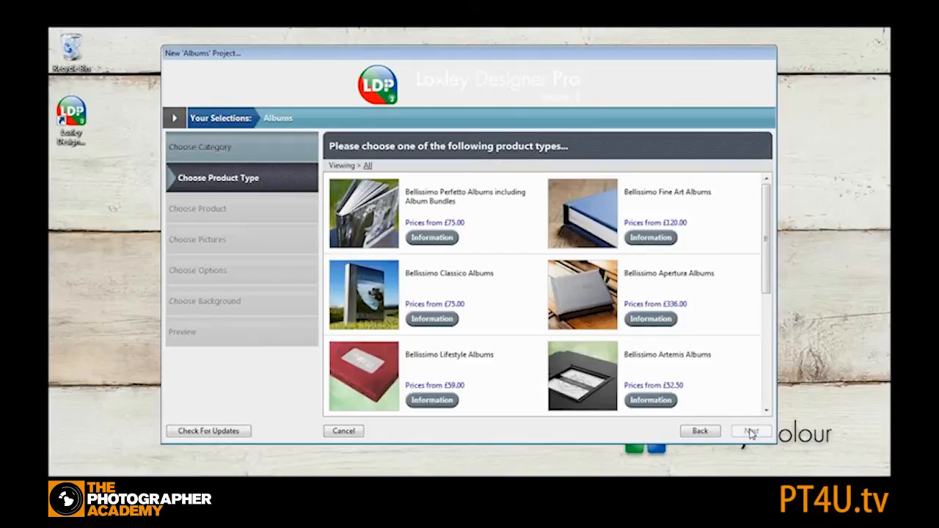
{"action": "left_click", "coordinate": [357, 200]}
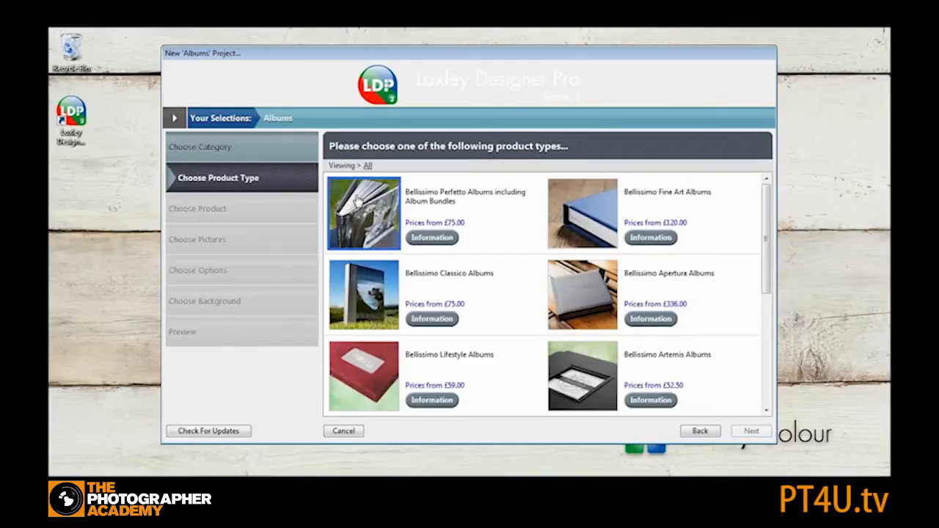
{"action": "left_click", "coordinate": [751, 433]}
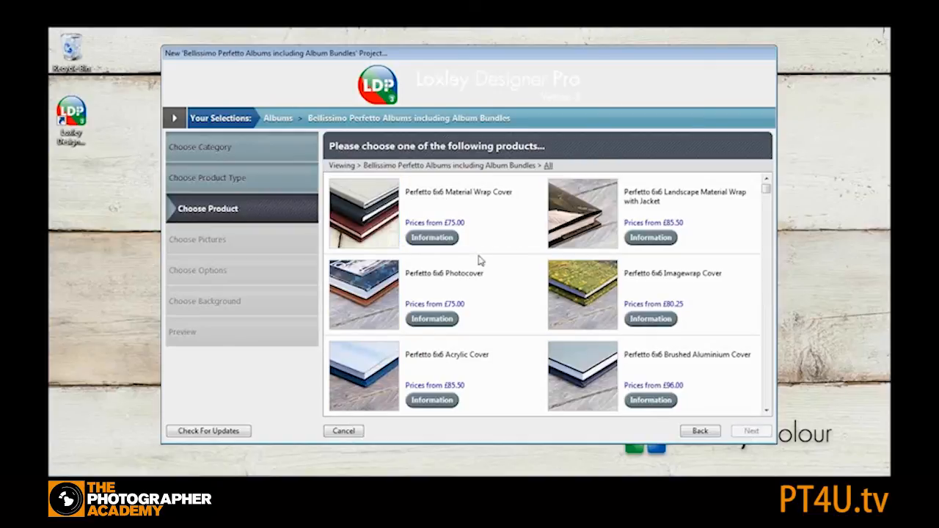
- Filter to 8x6 Landscape, choose the Perfetto 8x6 Landscape Material Wrap Cover and name the project autoflow
{"action": "left_click", "coordinate": [548, 167]}
{"action": "mouse_move", "coordinate": [587, 212]}
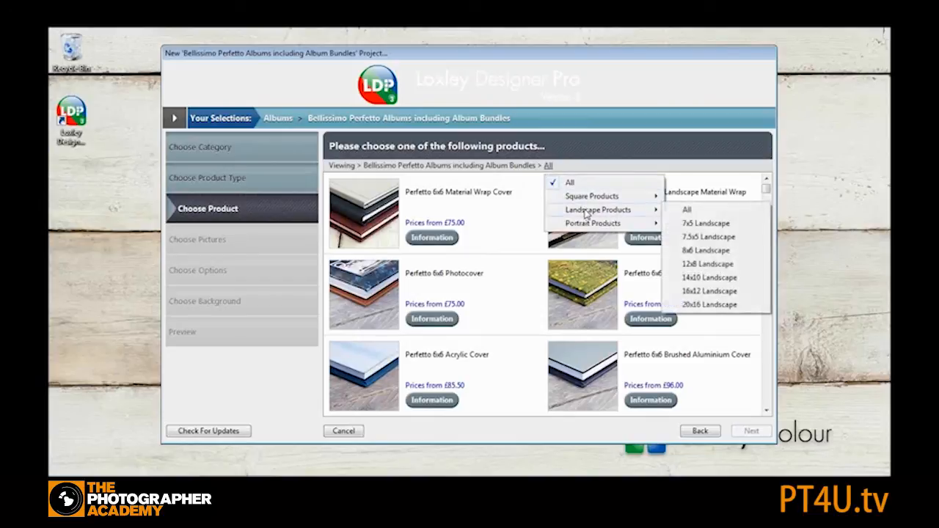
{"action": "left_click", "coordinate": [707, 251]}
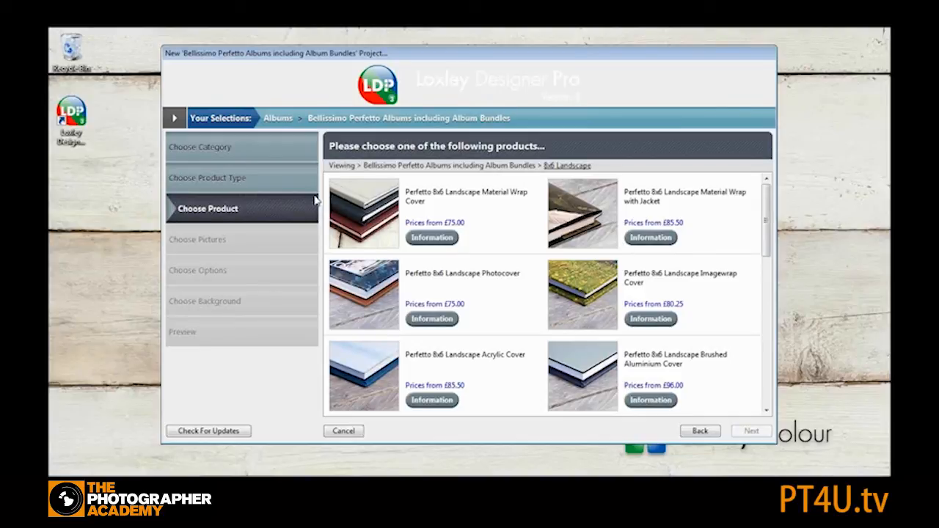
{"action": "left_click", "coordinate": [360, 204]}
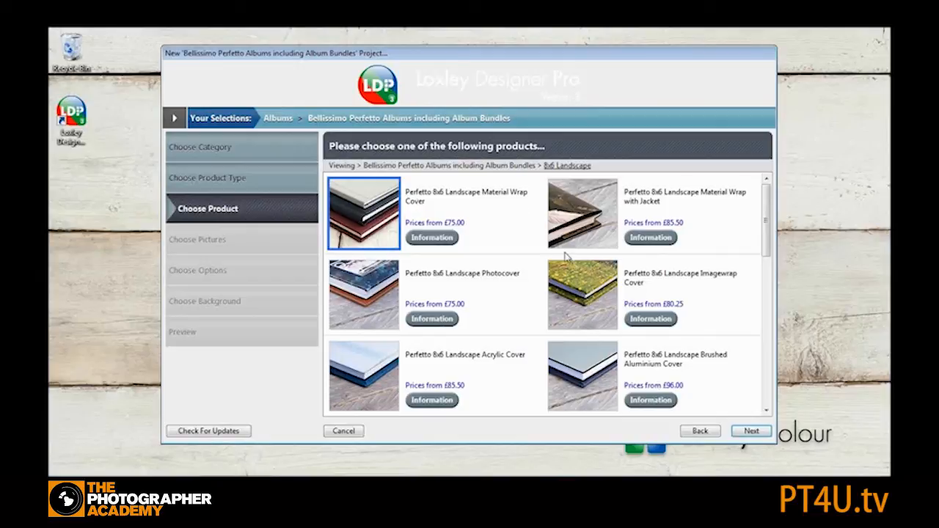
{"action": "left_click", "coordinate": [754, 432]}
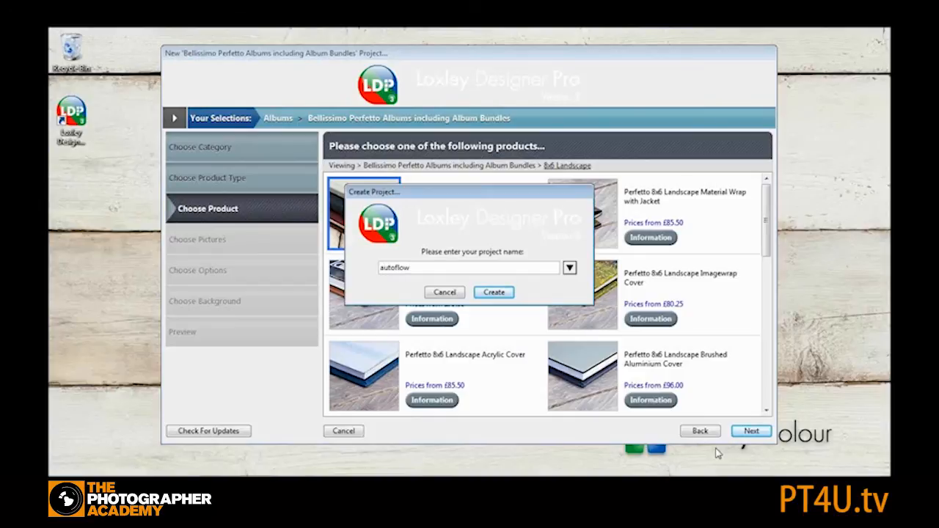
{"action": "type", "text": "autoflow"}
{"action": "key", "text": "Return"}
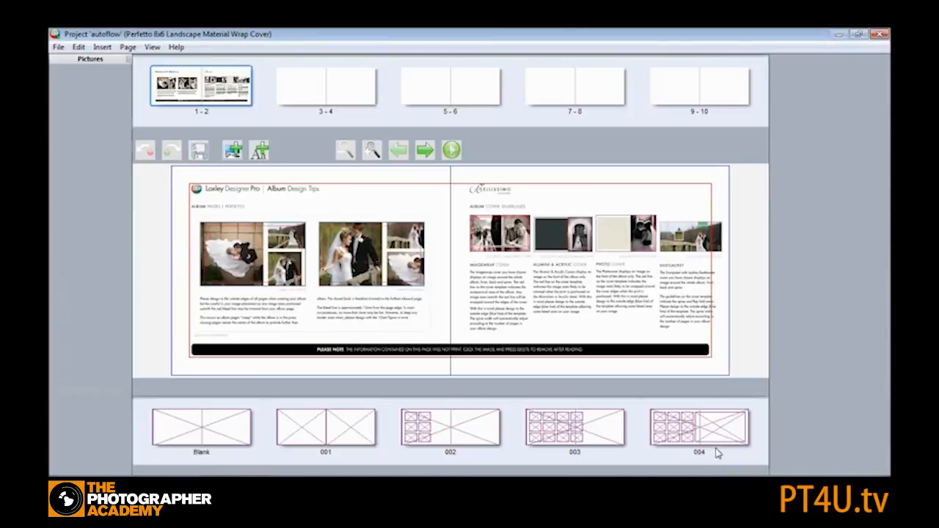
- Delete the design tips content from spread 1-2
{"action": "right_click", "coordinate": [313, 220]}
{"action": "left_click", "coordinate": [362, 321]}
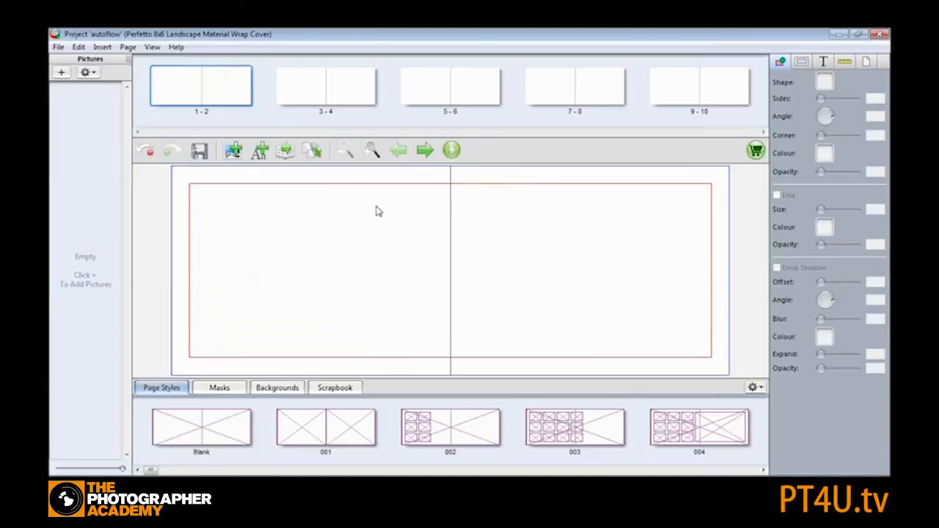
- Add pictures from the computer folder MCimages > MC Boudoir album 8X6
{"action": "left_click", "coordinate": [62, 72]}
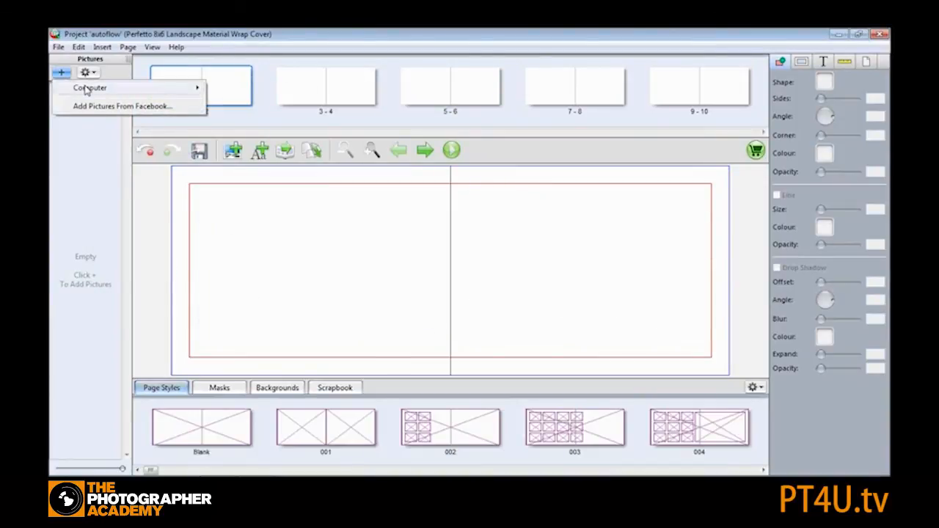
{"action": "mouse_move", "coordinate": [176, 87]}
{"action": "left_click", "coordinate": [283, 100]}
{"action": "left_click_drag", "start_coordinate": [554, 248], "coordinate": [552, 274]}
{"action": "double_click", "coordinate": [434, 276]}
{"action": "left_click", "coordinate": [454, 277]}
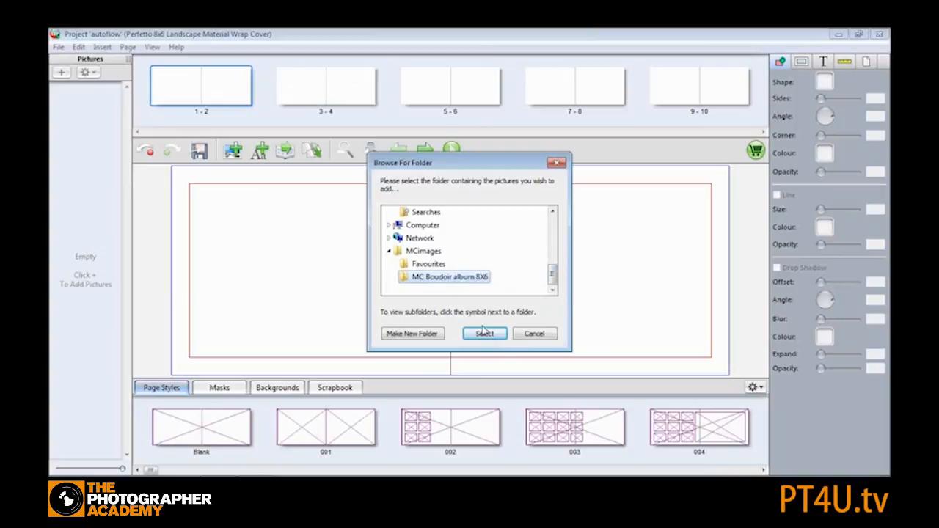
{"action": "left_click", "coordinate": [482, 334]}
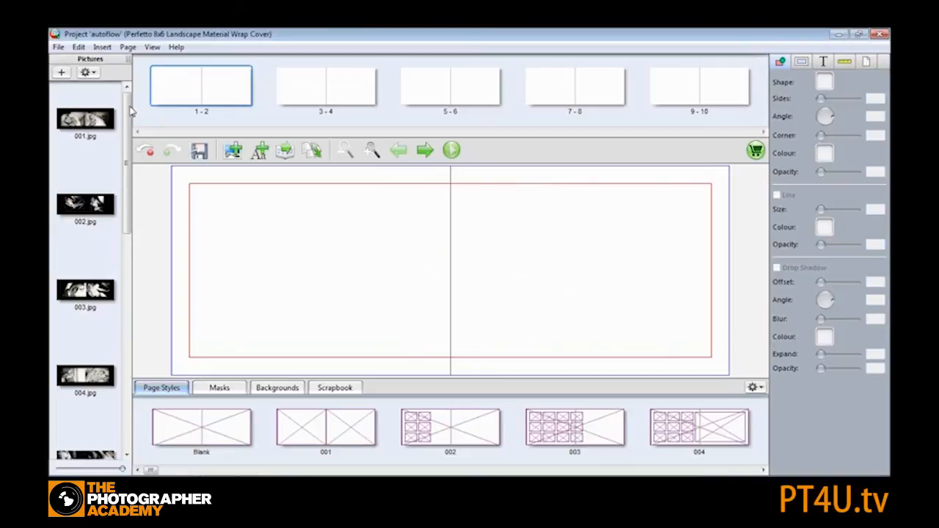
- Add spreads so the album runs to pages 19-20
{"action": "left_click_drag", "start_coordinate": [129, 109], "coordinate": [129, 307]}
{"action": "left_click_drag", "start_coordinate": [128, 373], "coordinate": [148, 127]}
{"action": "left_click", "coordinate": [127, 47]}
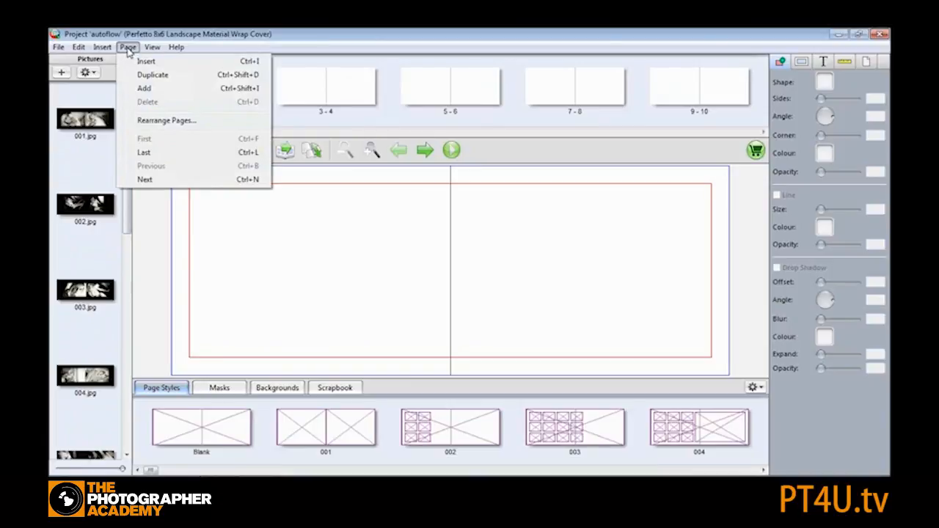
{"action": "left_click", "coordinate": [154, 88]}
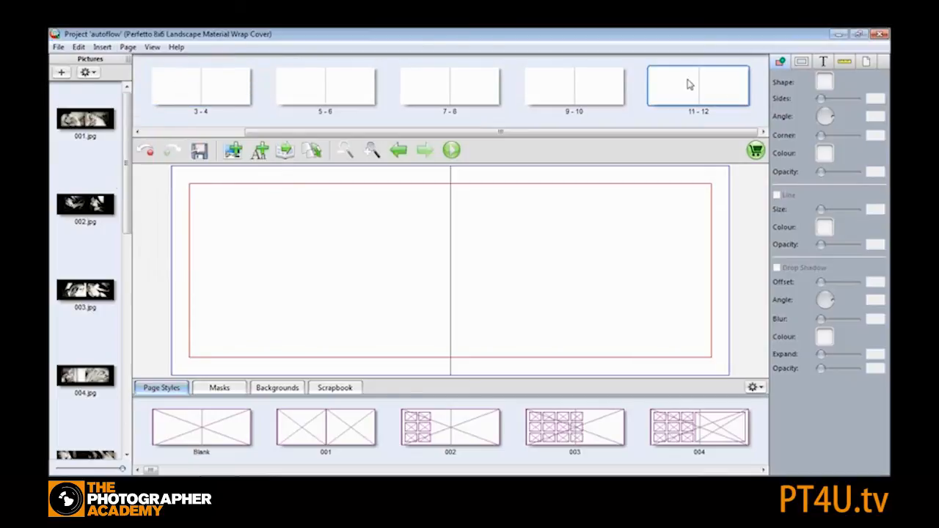
{"action": "left_click", "coordinate": [130, 48]}
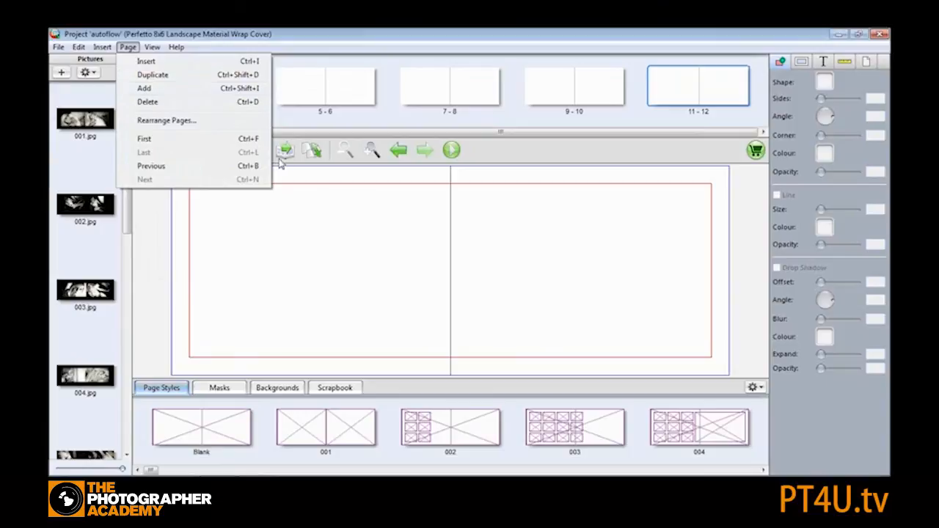
{"action": "left_click", "coordinate": [341, 220]}
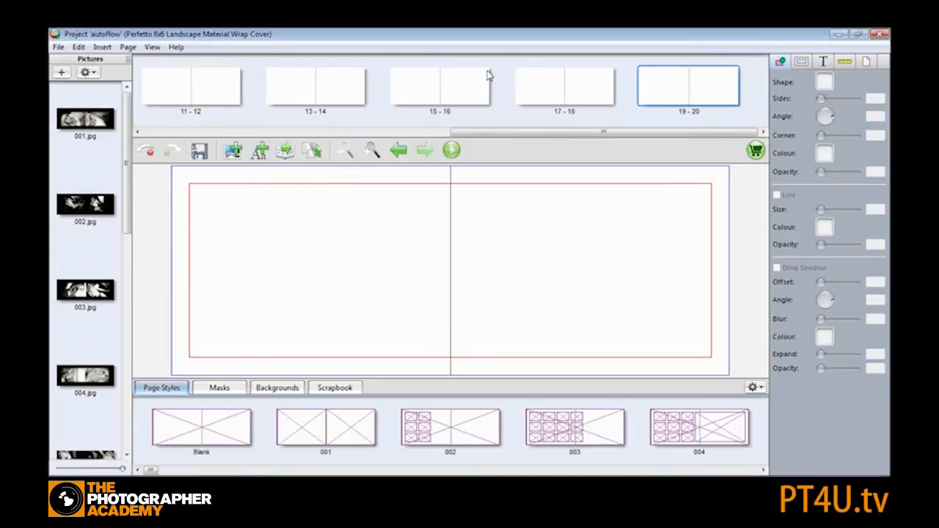
- Assign the Blank page style to all pages
{"action": "left_click_drag", "start_coordinate": [526, 139], "coordinate": [106, 119]}
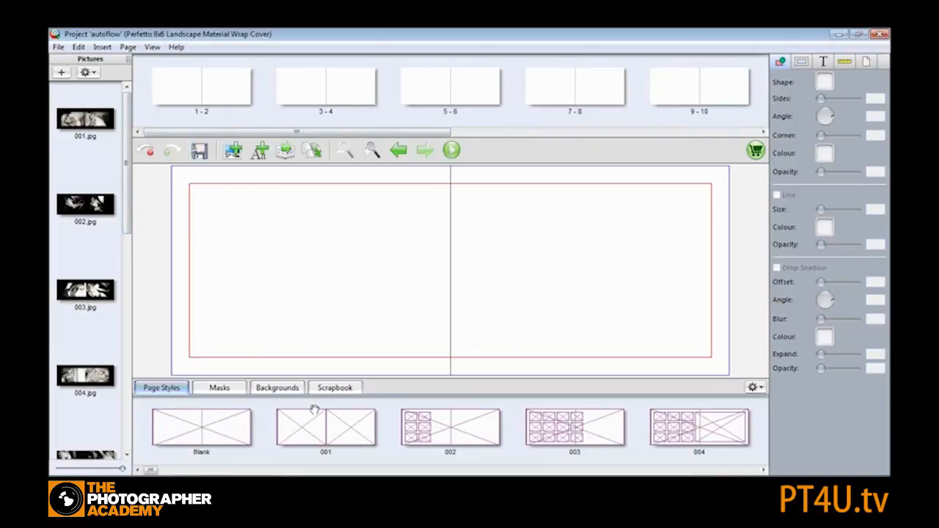
{"action": "mouse_move", "coordinate": [312, 427]}
{"action": "left_mouse_down"}
{"action": "mouse_move", "coordinate": [325, 310]}
{"action": "mouse_move", "coordinate": [323, 432]}
{"action": "left_mouse_up"}
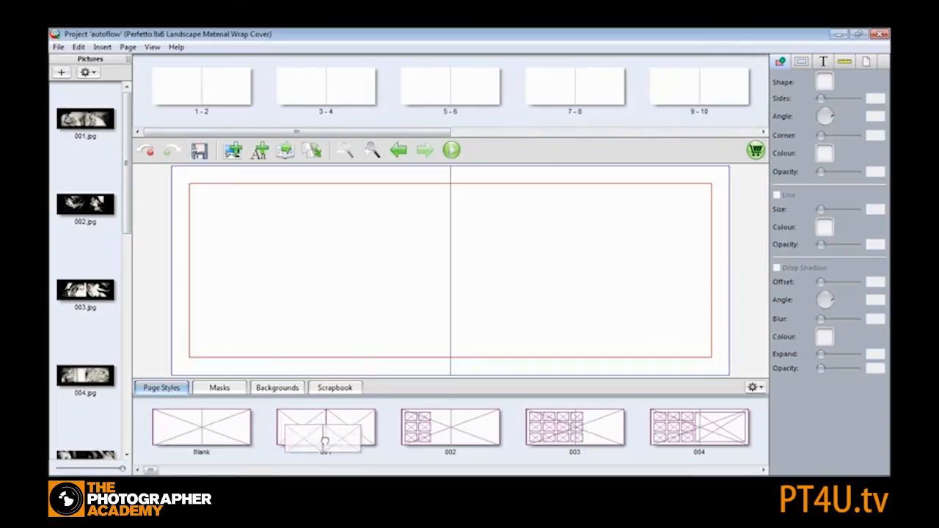
{"action": "right_click", "coordinate": [205, 436]}
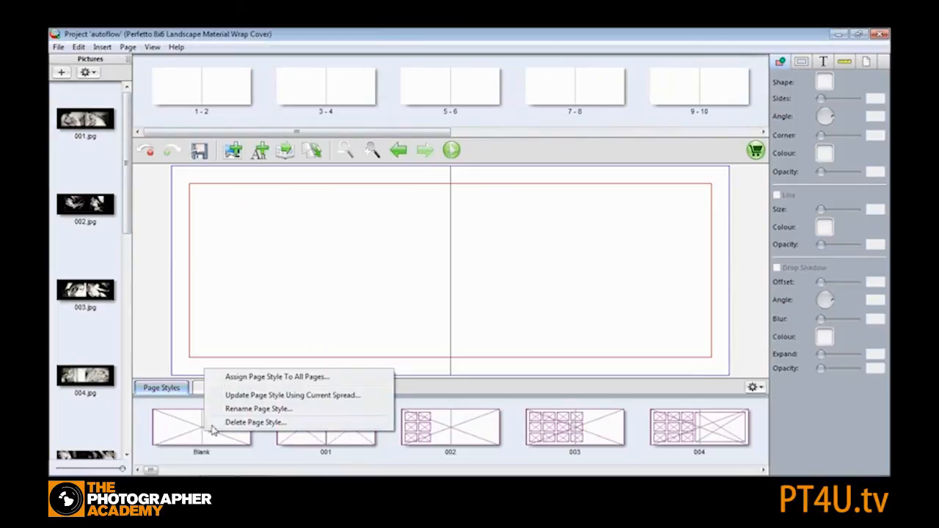
{"action": "left_click", "coordinate": [256, 377]}
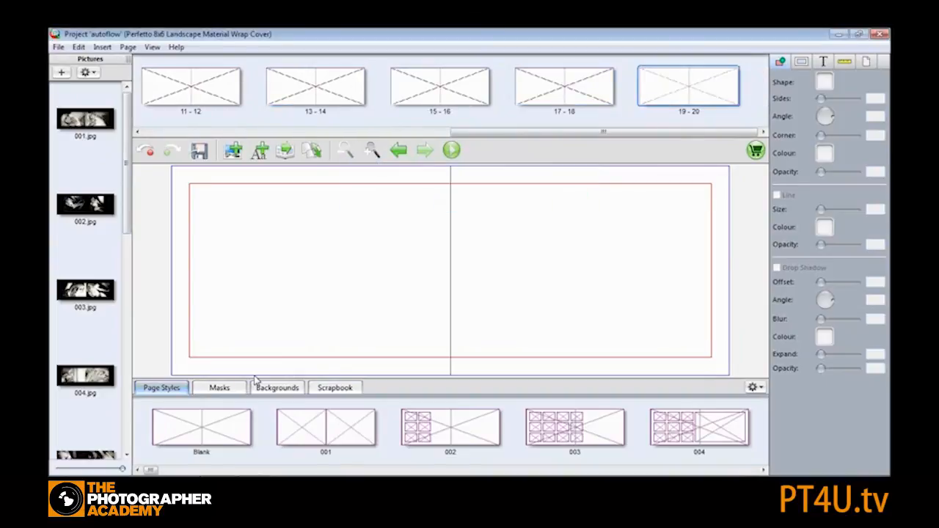
- Autofill the album's pages with the imported pictures
{"action": "left_click_drag", "start_coordinate": [533, 134], "coordinate": [234, 134]}
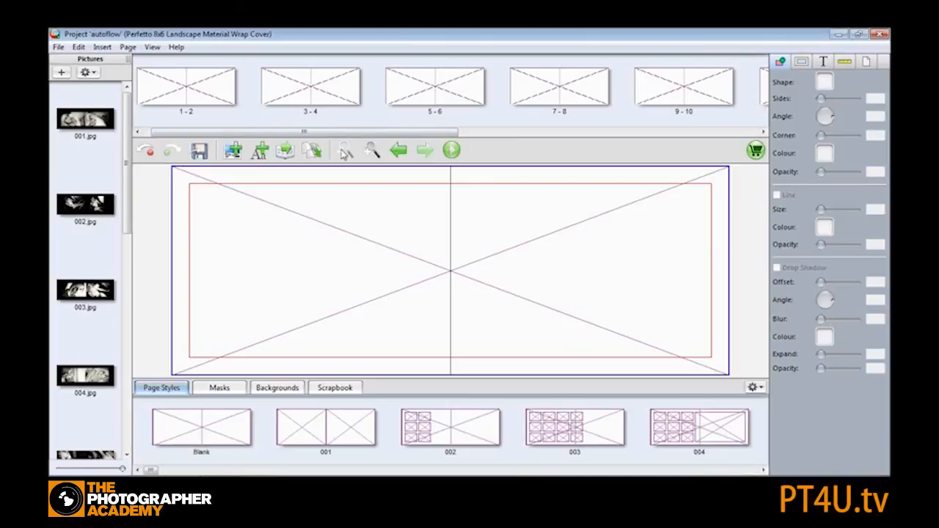
{"action": "left_click", "coordinate": [286, 152]}
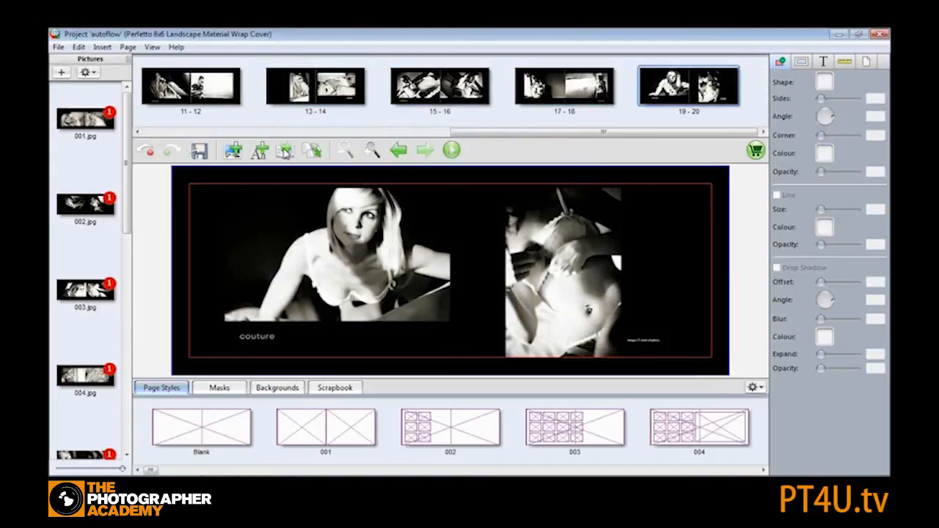
- Review the filled spreads 1-2 through 7-8
{"action": "left_click_drag", "start_coordinate": [479, 136], "coordinate": [154, 137]}
{"action": "left_click", "coordinate": [217, 94]}
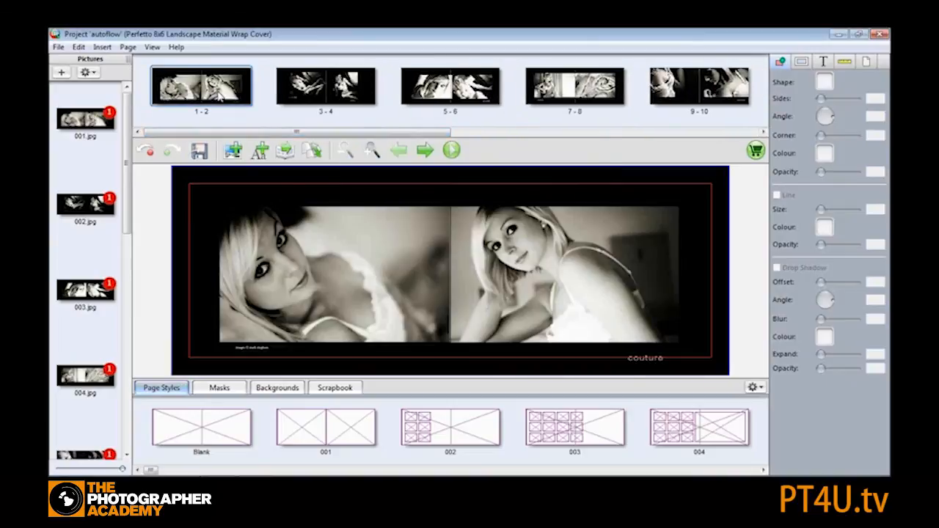
{"action": "left_click", "coordinate": [312, 89]}
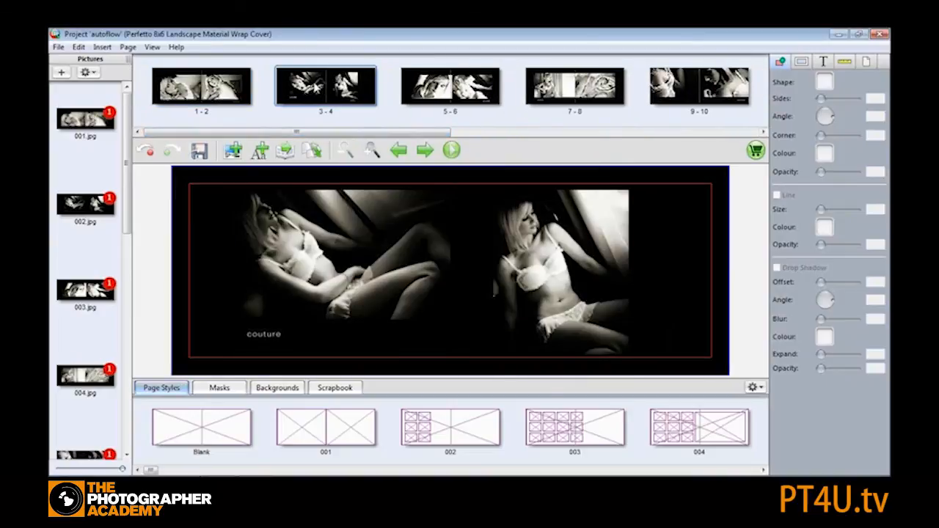
{"action": "left_click", "coordinate": [434, 80]}
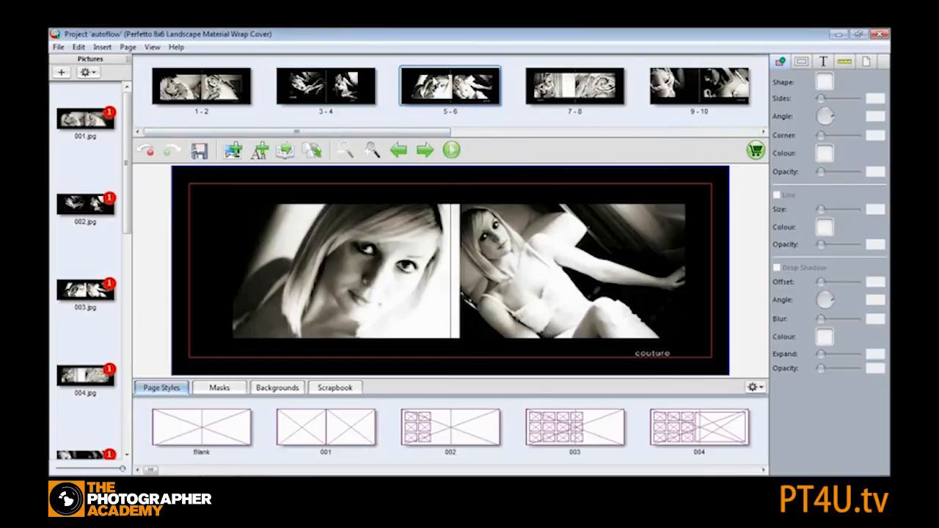
{"action": "left_click", "coordinate": [554, 88]}
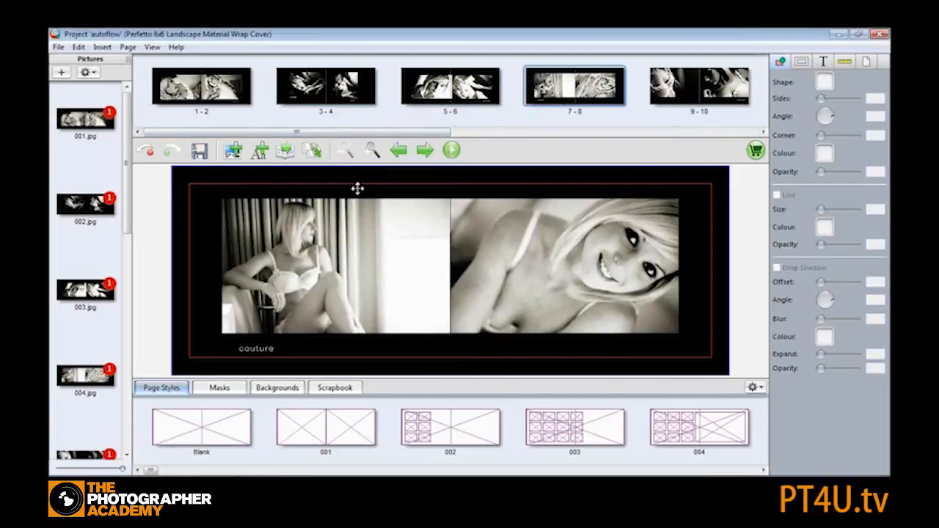
- Set the left and right page backgrounds of spread 7-8 to Black
{"action": "left_click", "coordinate": [867, 61]}
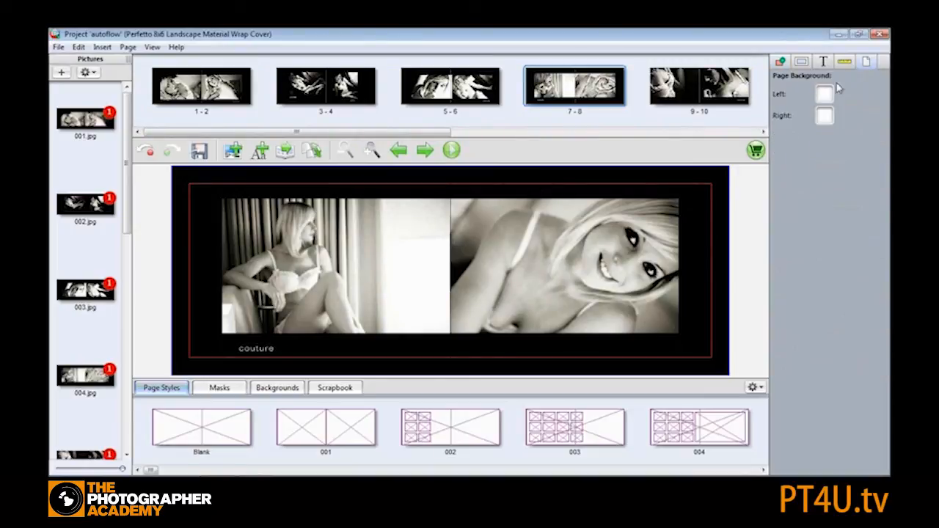
{"action": "left_click", "coordinate": [828, 94]}
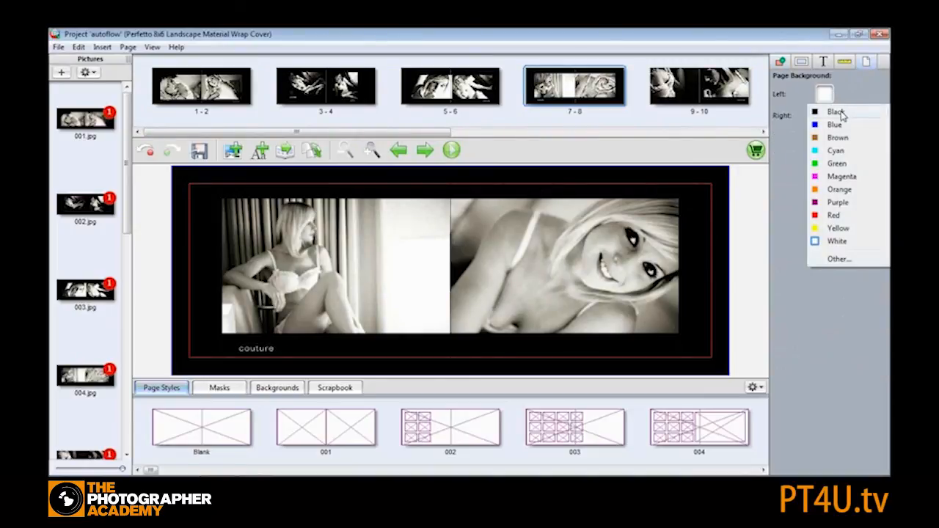
{"action": "left_click", "coordinate": [836, 113]}
{"action": "left_click", "coordinate": [825, 116]}
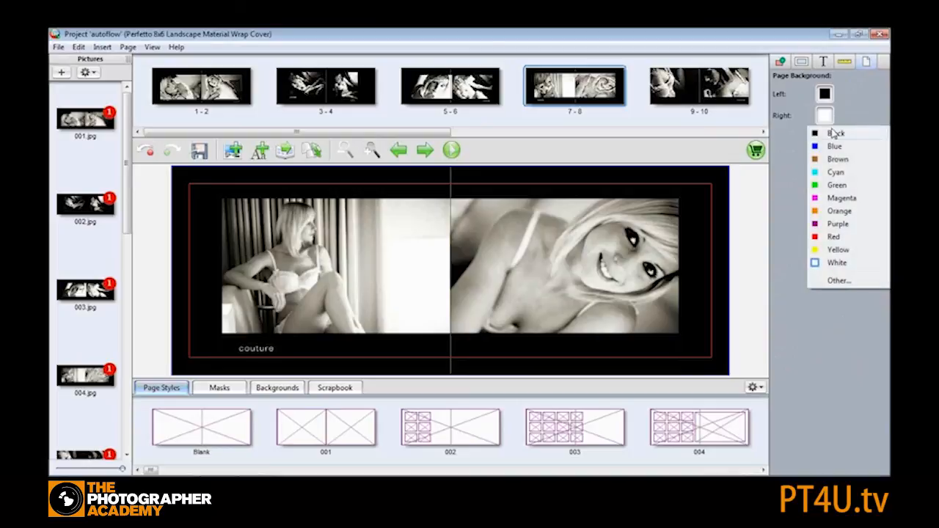
{"action": "left_click", "coordinate": [832, 132]}
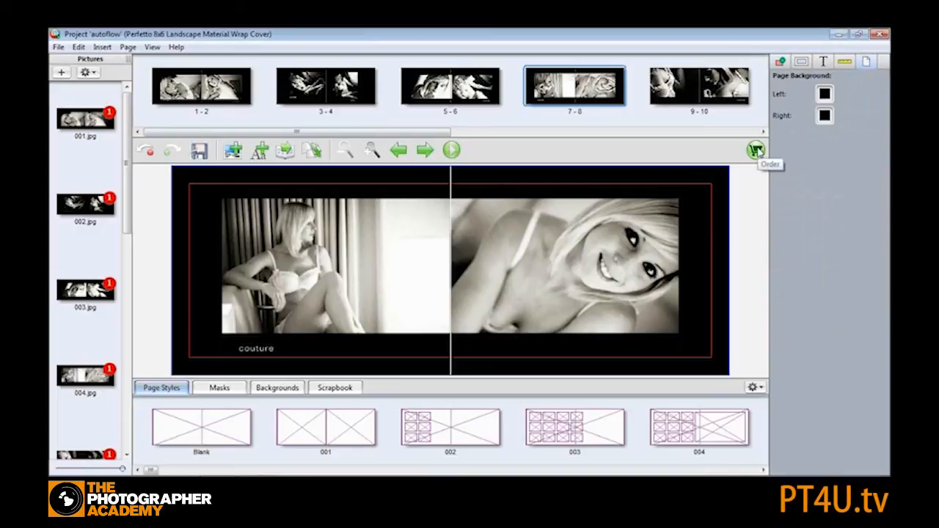
- Close the autoflow project without saving its changes
{"action": "key", "text": "alt+v"}
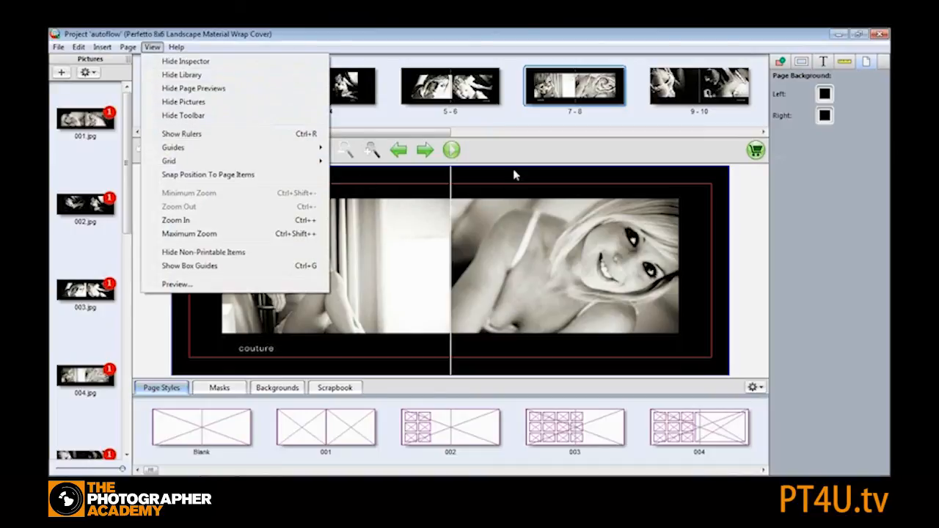
{"action": "left_click", "coordinate": [513, 168]}
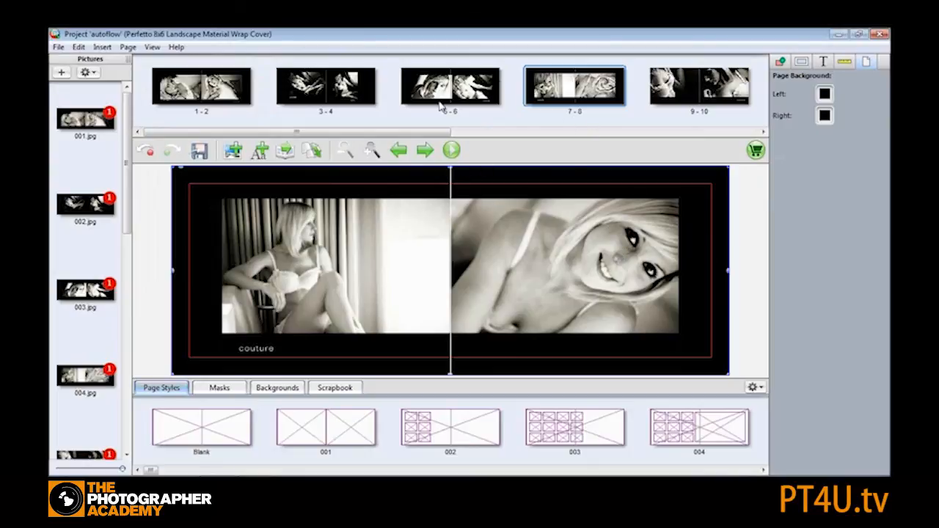
{"action": "left_click", "coordinate": [881, 34]}
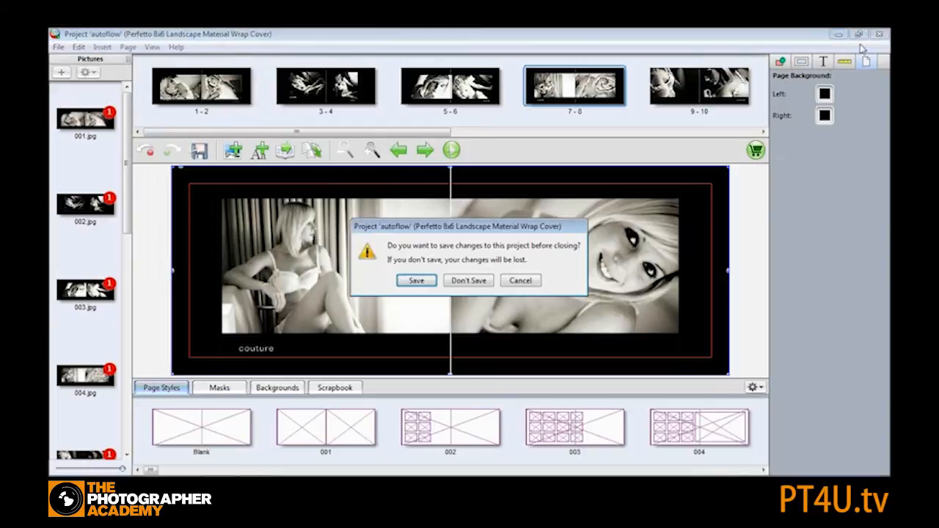
{"action": "left_click", "coordinate": [467, 282]}
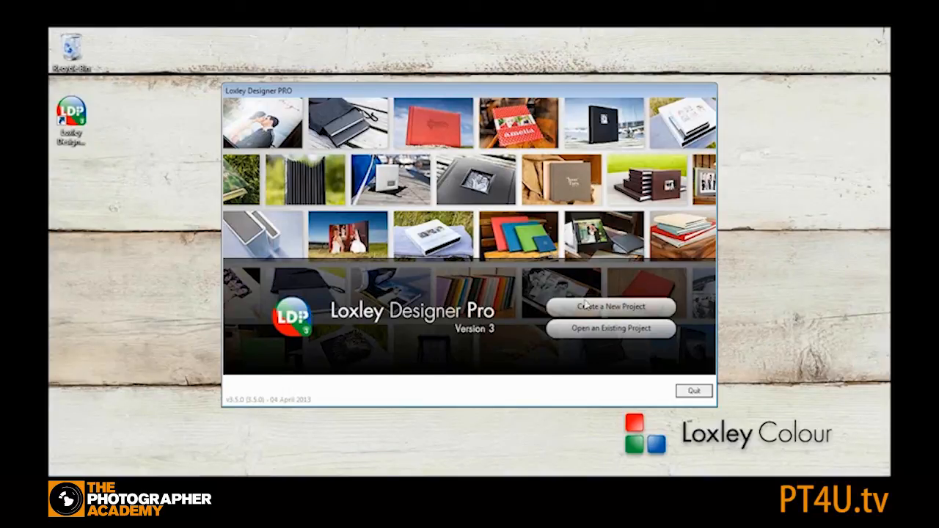
- Open the existing project named test
{"action": "left_click", "coordinate": [607, 329]}
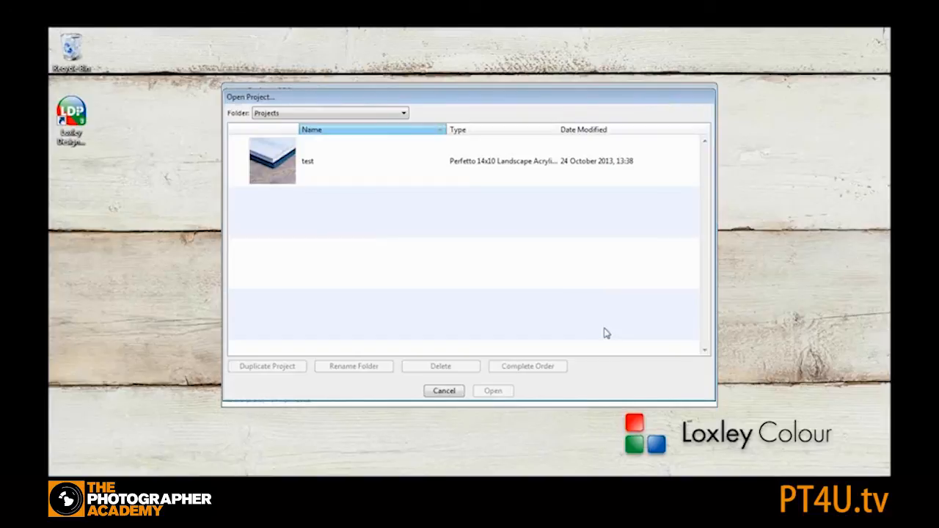
{"action": "left_click", "coordinate": [280, 166]}
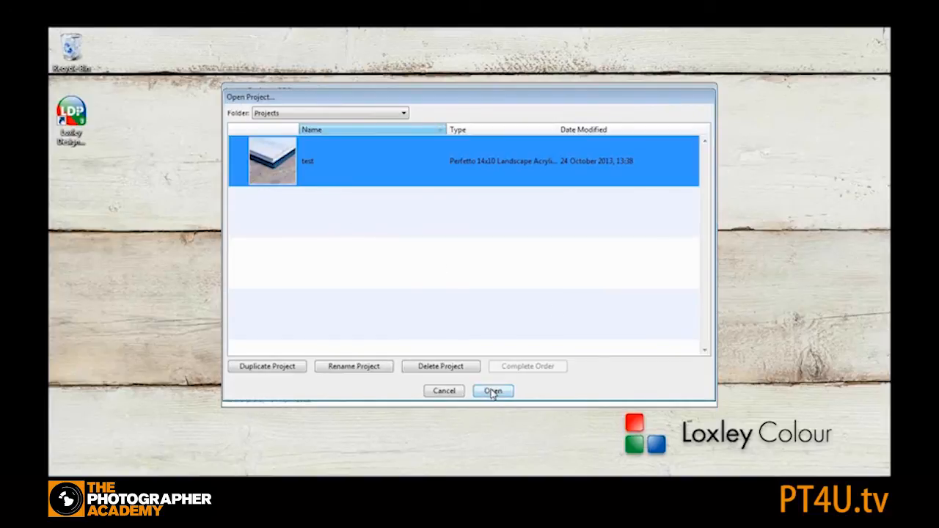
{"action": "left_click", "coordinate": [493, 391]}
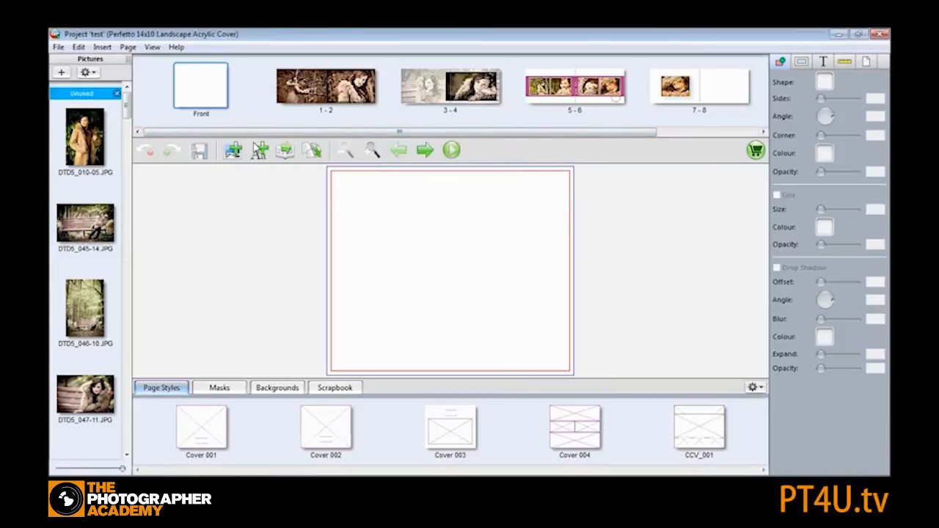
- Rearrange the spreads so former 5-6 comes first, followed by former 1-2, 7-8 and 3-4
{"action": "left_click", "coordinate": [130, 49]}
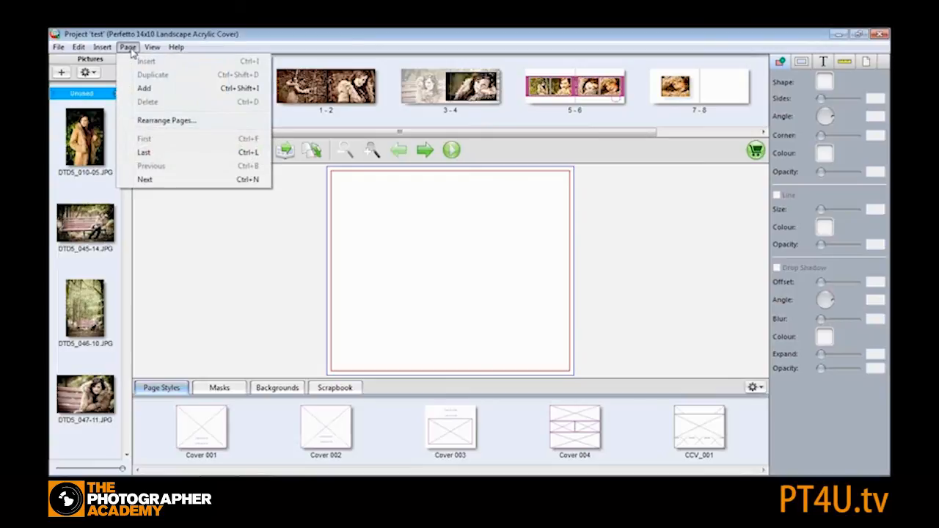
{"action": "left_click", "coordinate": [160, 122]}
{"action": "left_click_drag", "start_coordinate": [494, 212], "coordinate": [494, 153]}
{"action": "left_click_drag", "start_coordinate": [488, 266], "coordinate": [501, 107]}
{"action": "left_click_drag", "start_coordinate": [486, 266], "coordinate": [494, 213]}
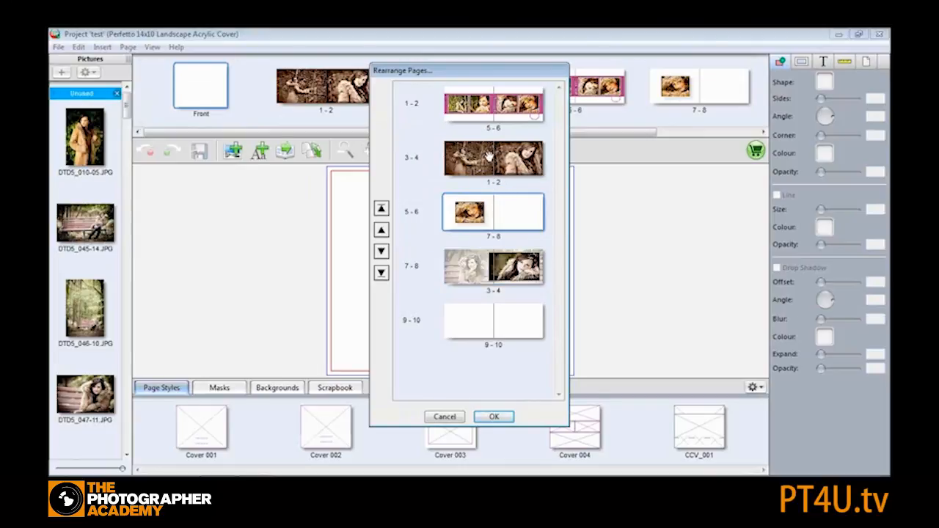
{"action": "left_click_drag", "start_coordinate": [463, 146], "coordinate": [490, 145]}
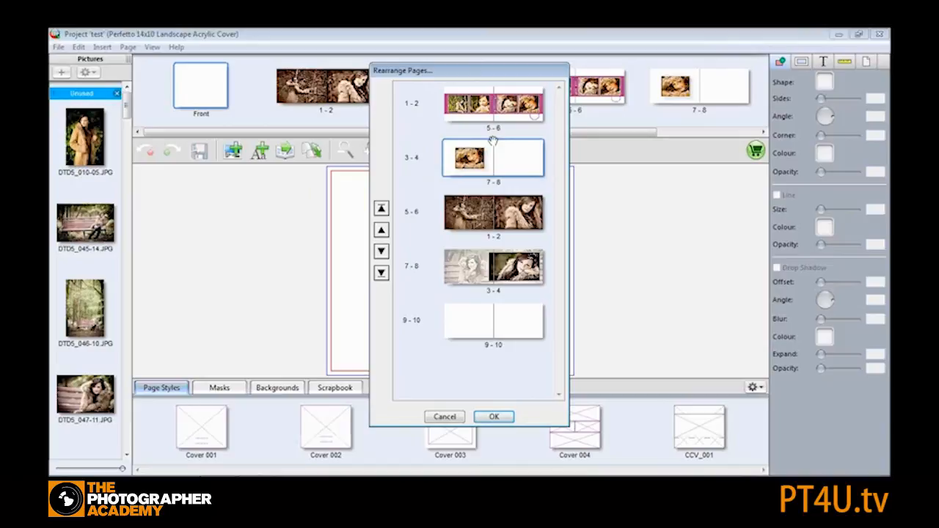
{"action": "left_click_drag", "start_coordinate": [493, 212], "coordinate": [507, 150]}
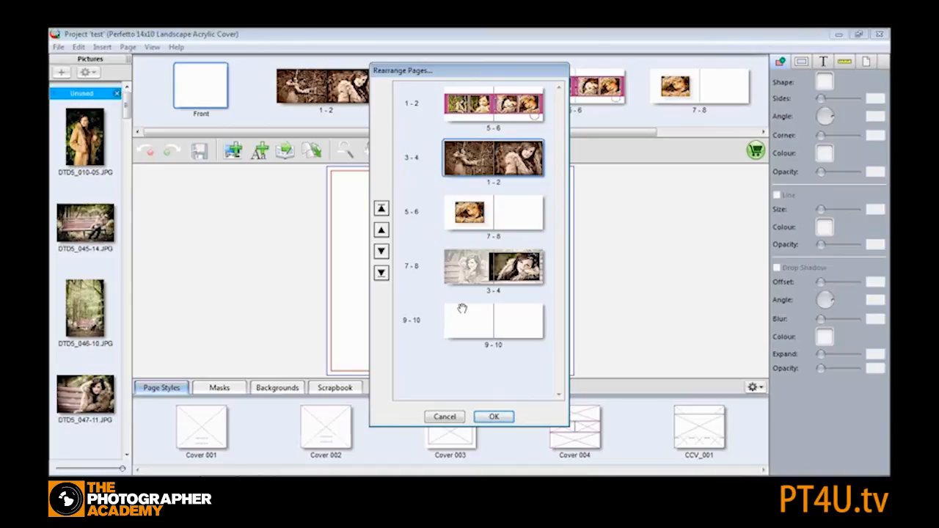
{"action": "left_click", "coordinate": [494, 417]}
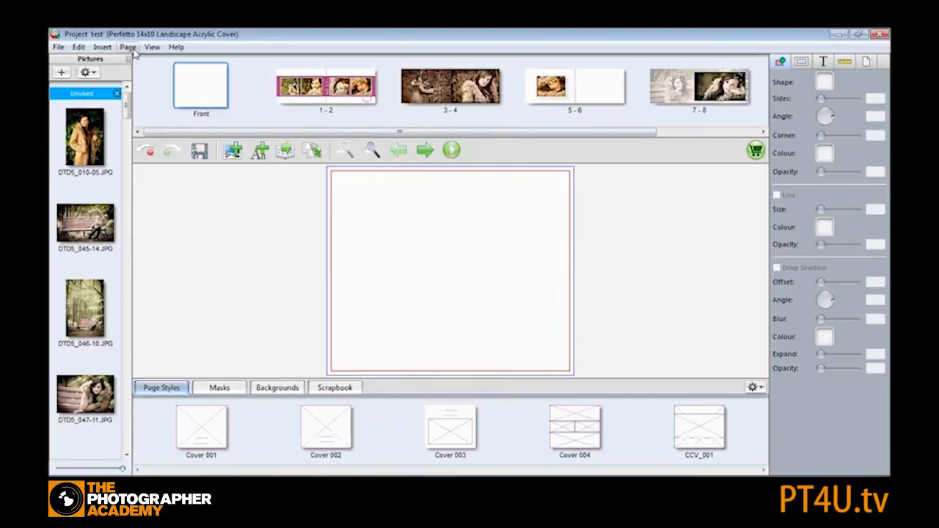
- Start creating proofs, continuing past the flight check warnings
{"action": "left_click", "coordinate": [58, 47]}
{"action": "left_click", "coordinate": [115, 113]}
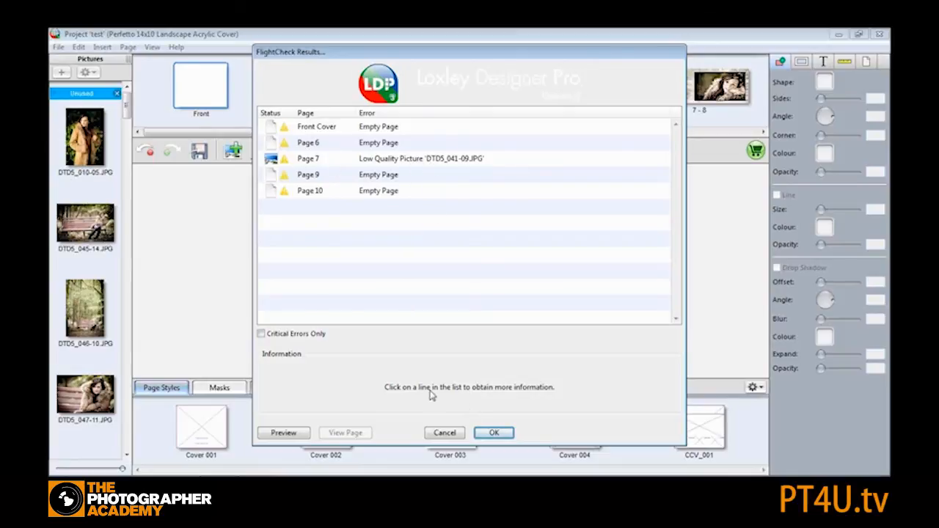
{"action": "left_click", "coordinate": [494, 433]}
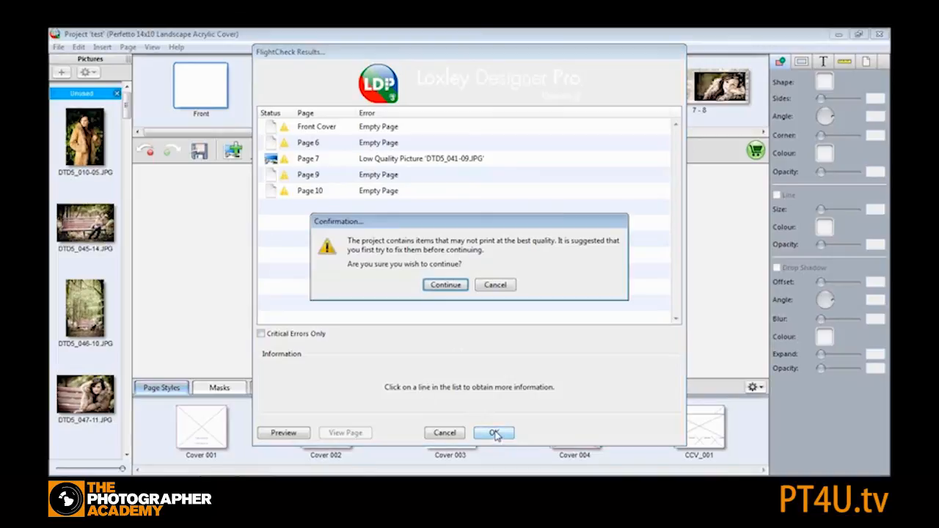
{"action": "left_click", "coordinate": [445, 284]}
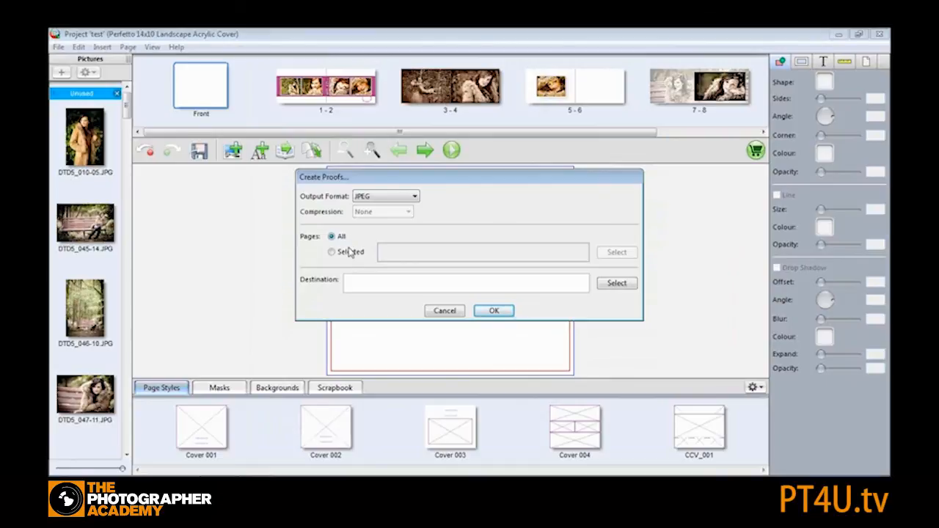
- Create JPEG proofs of only spreads 1-2 through 7-8, saving them as Proofs_test on the Desktop
{"action": "left_click", "coordinate": [335, 253]}
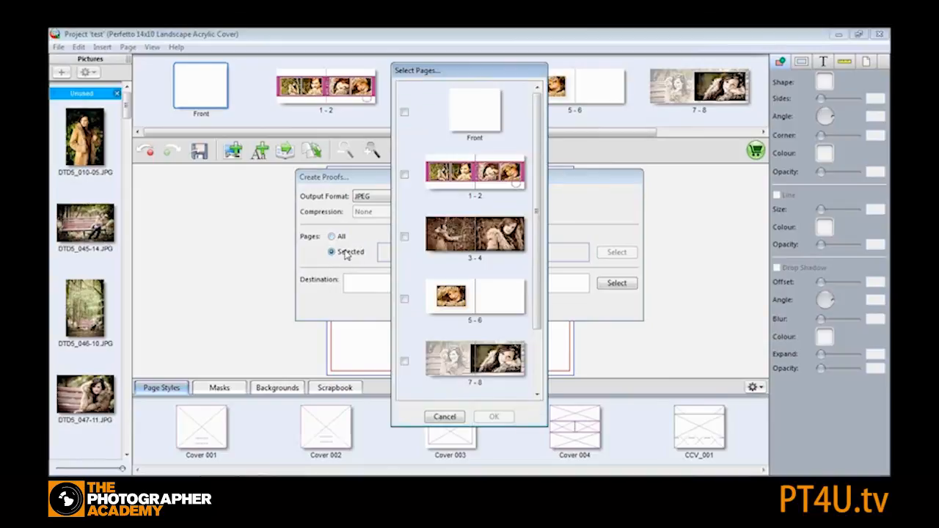
{"action": "left_click", "coordinate": [404, 175]}
{"action": "left_click", "coordinate": [405, 239]}
{"action": "left_click", "coordinate": [405, 299]}
{"action": "left_click", "coordinate": [404, 361]}
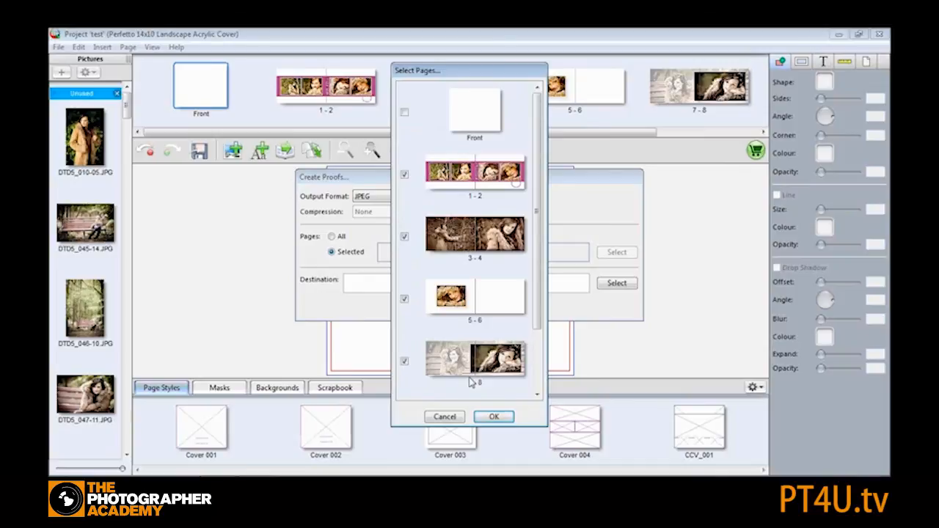
{"action": "left_click", "coordinate": [496, 417]}
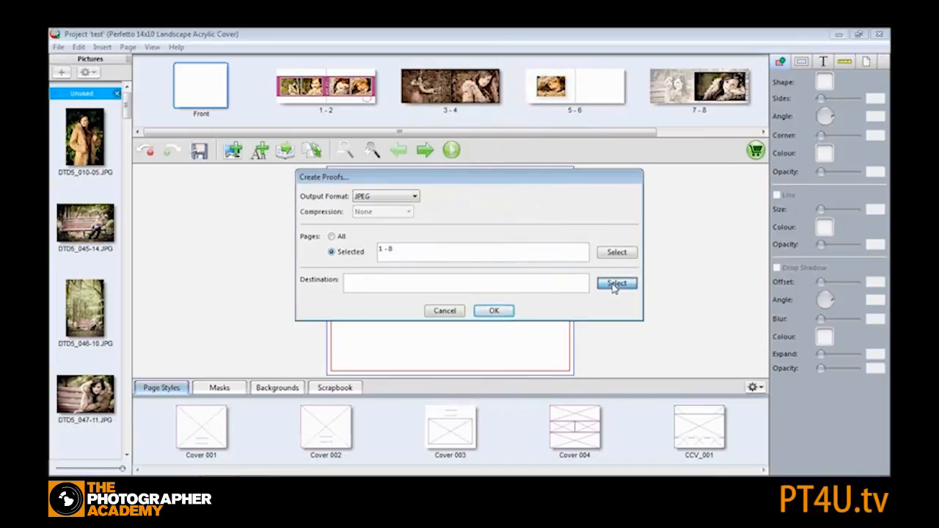
{"action": "left_click", "coordinate": [617, 284]}
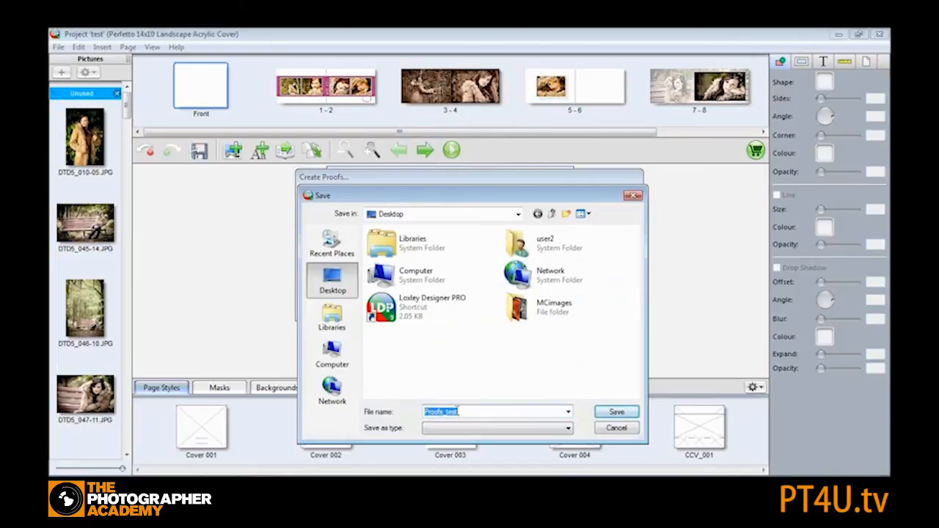
{"action": "left_click", "coordinate": [617, 413]}
{"action": "left_click", "coordinate": [495, 312]}
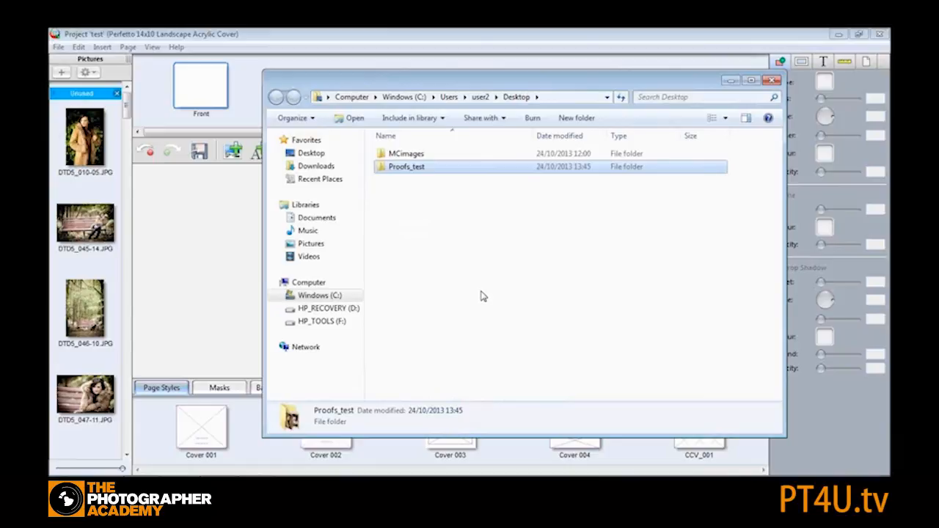
- Open the Proofs_test folder and browse the proof images in the photo viewer
{"action": "double_click", "coordinate": [434, 169]}
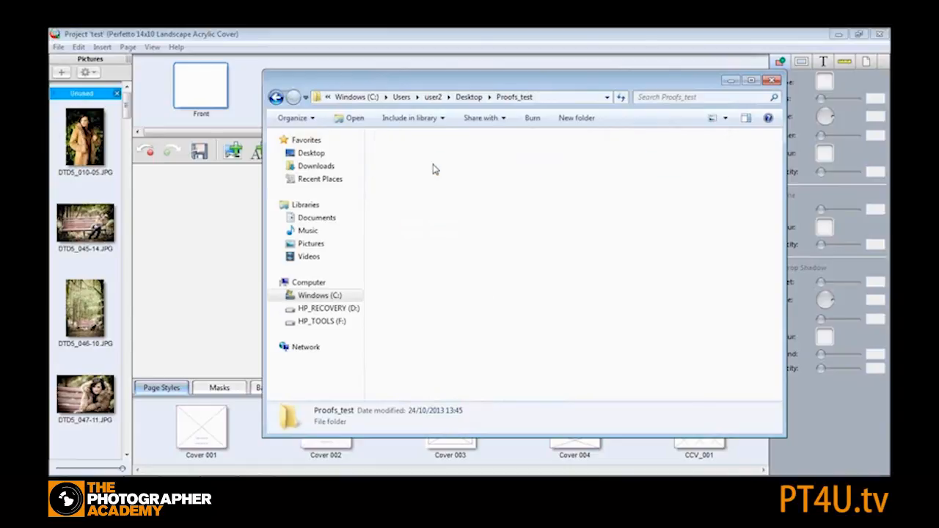
{"action": "left_click", "coordinate": [405, 179]}
{"action": "double_click", "coordinate": [405, 179]}
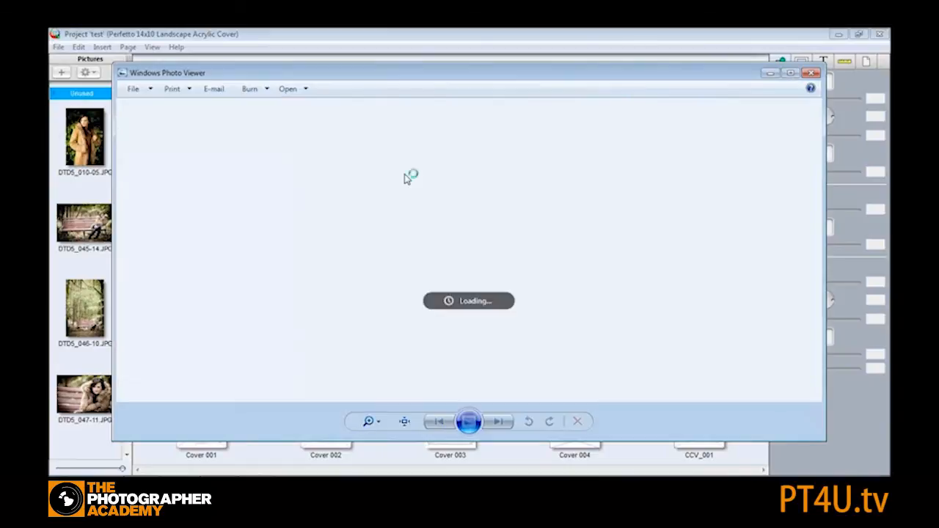
{"action": "left_click", "coordinate": [499, 423]}
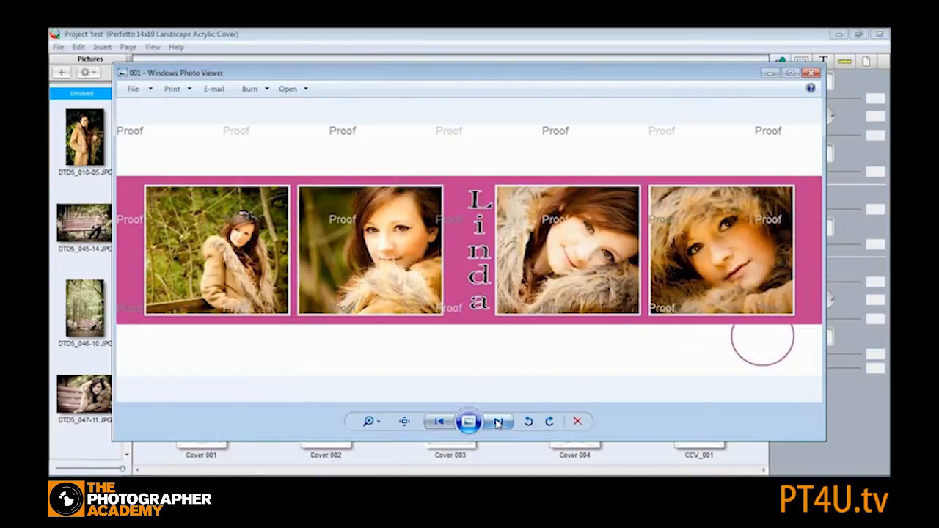
{"action": "left_click", "coordinate": [499, 422]}
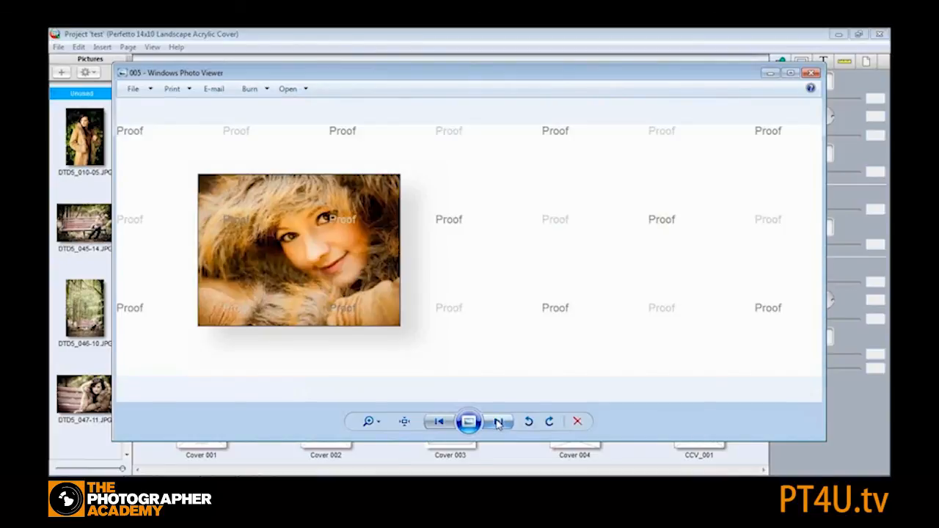
{"action": "left_click", "coordinate": [499, 422]}
{"action": "left_click", "coordinate": [439, 422]}
{"action": "left_click", "coordinate": [809, 75]}
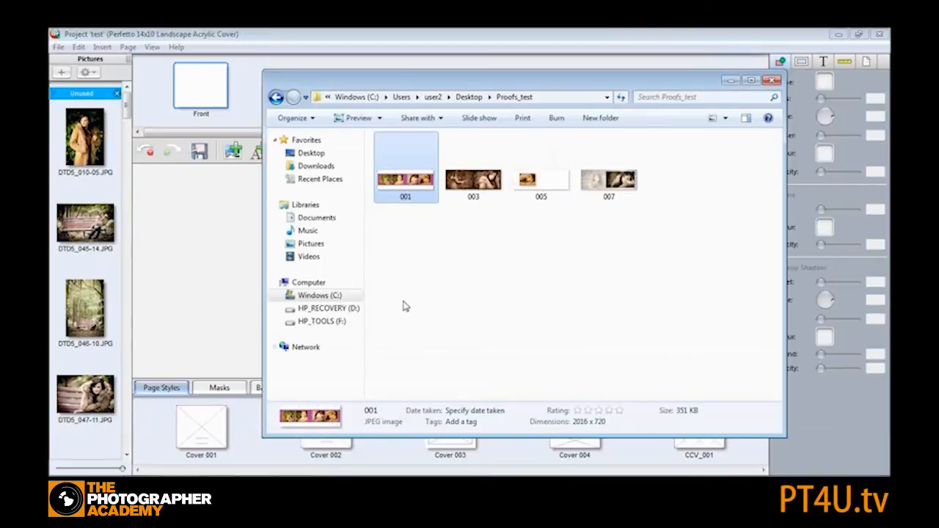
{"action": "left_click", "coordinate": [771, 79]}
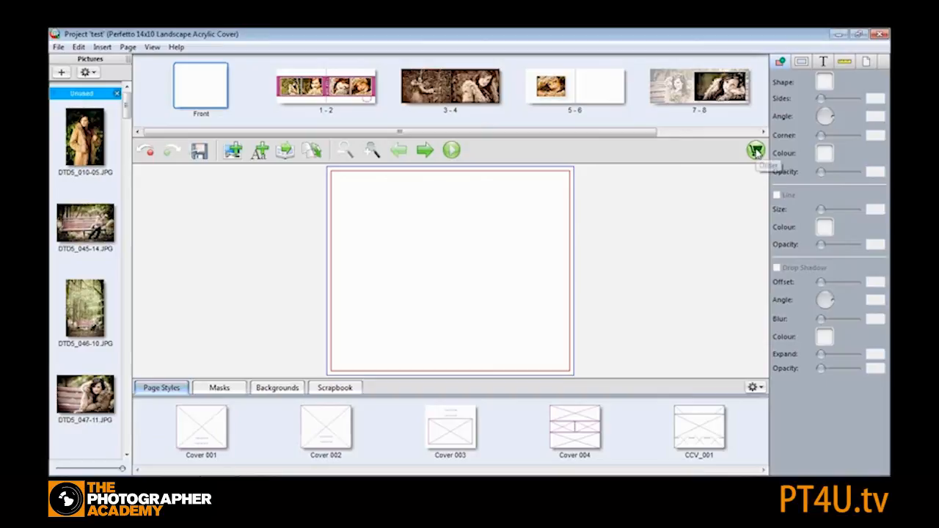
- Order the project: continue past the flight check, save it, accept the terms disclaimer and start the online order
{"action": "left_click", "coordinate": [756, 151]}
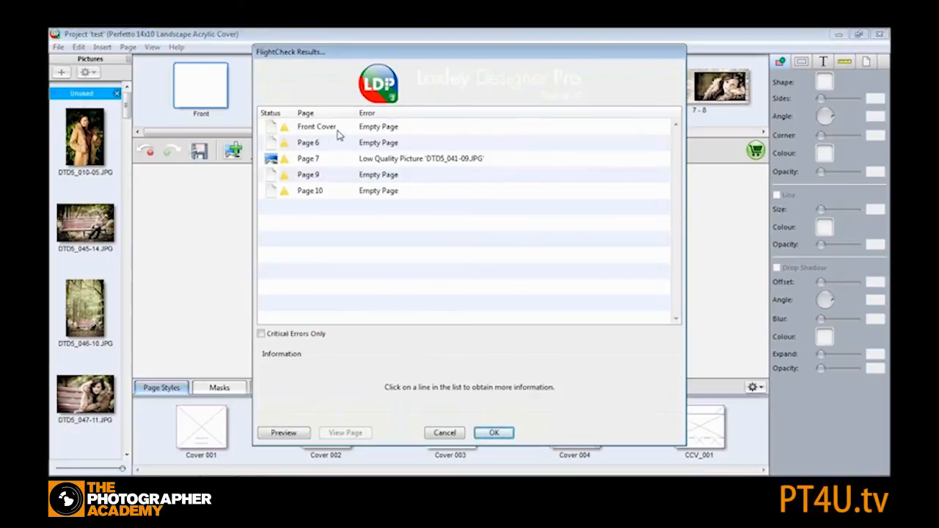
{"action": "left_click", "coordinate": [495, 434]}
{"action": "left_click", "coordinate": [445, 287]}
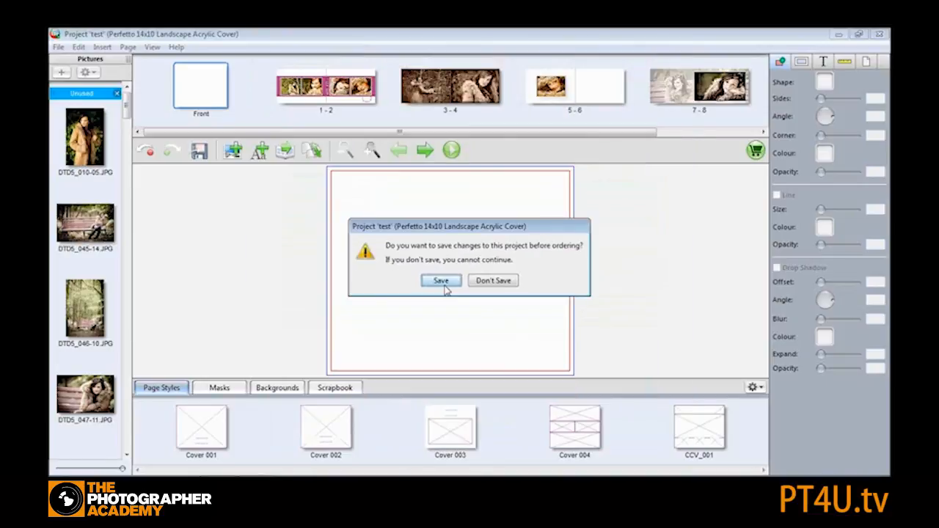
{"action": "left_click", "coordinate": [440, 282]}
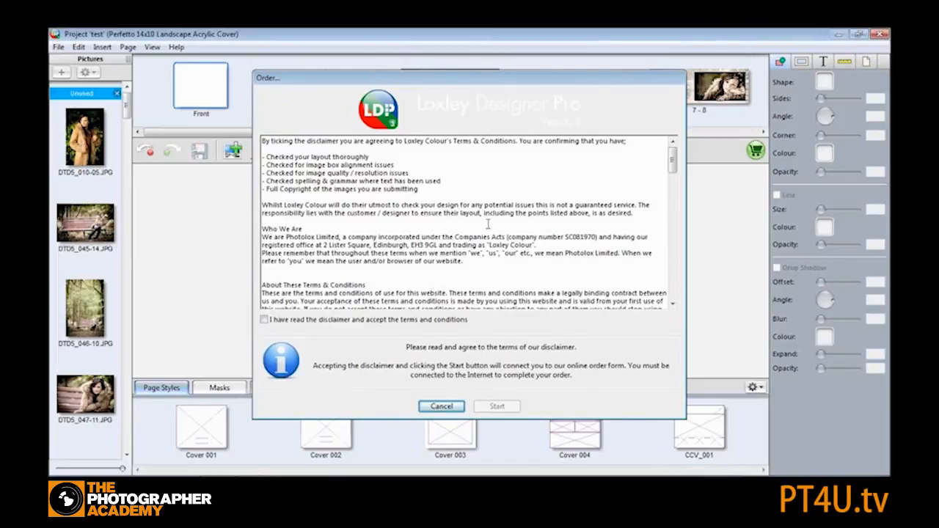
{"action": "left_click", "coordinate": [265, 321]}
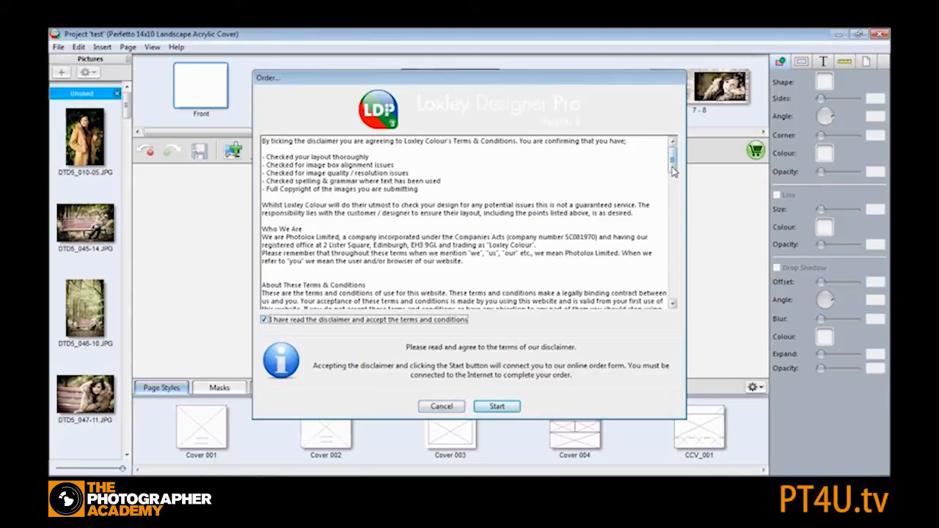
{"action": "left_click", "coordinate": [499, 408]}
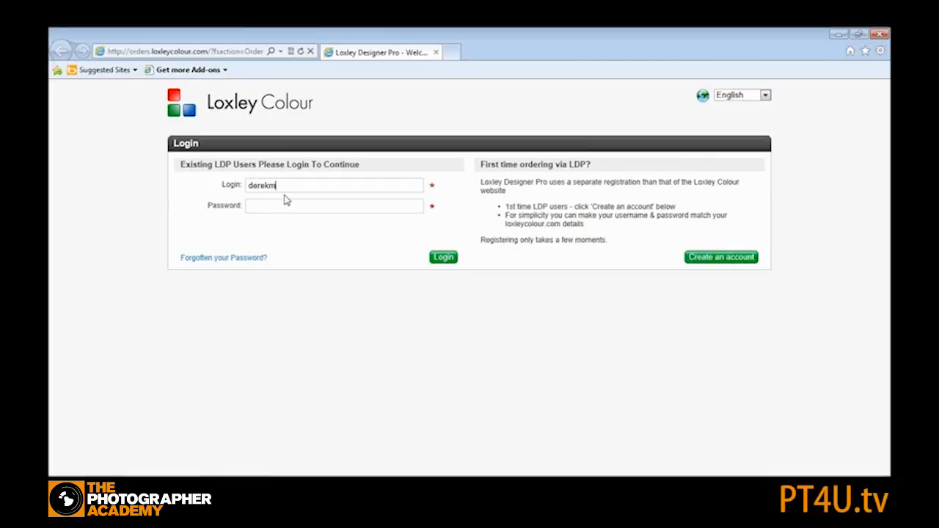
- Log in to the Loxley Colour ordering site with the account username and password
{"action": "key", "text": "Tab"}
{"action": "left_click", "coordinate": [435, 264]}
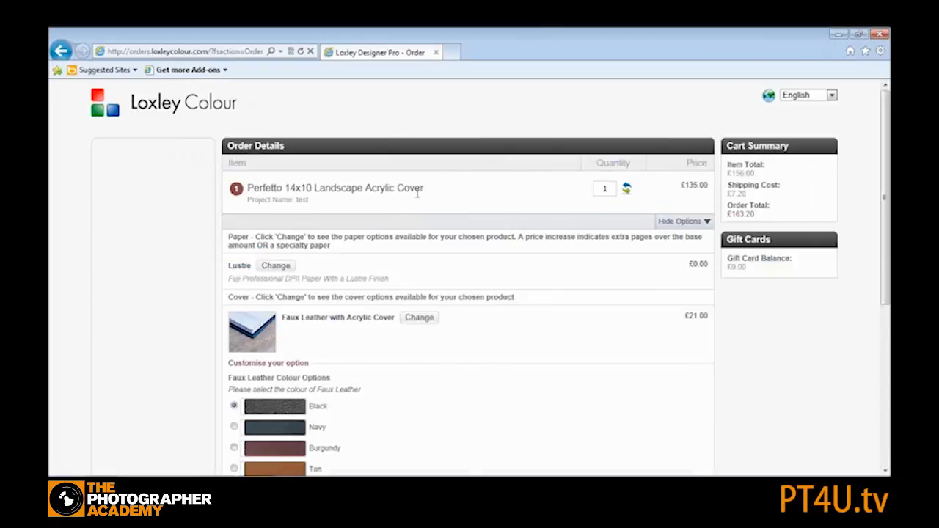
- Change the album's paper to Metallic Kodak Professional VC Metallic Paper
{"action": "left_click_drag", "start_coordinate": [887, 149], "coordinate": [886, 162]}
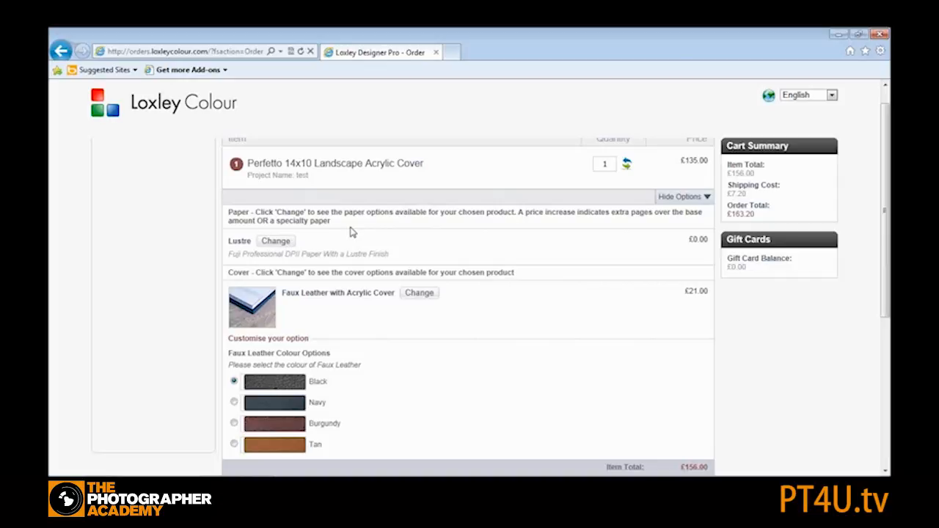
{"action": "left_click", "coordinate": [272, 248]}
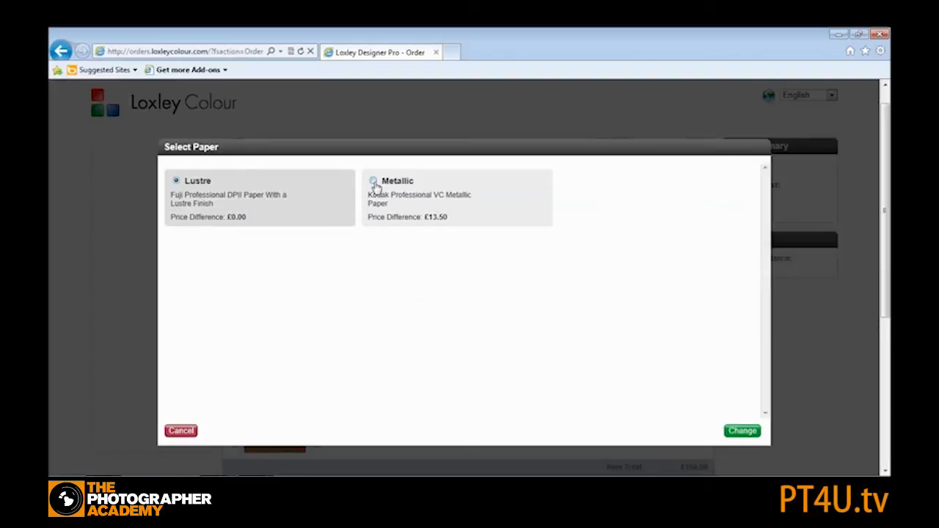
{"action": "left_click", "coordinate": [374, 183]}
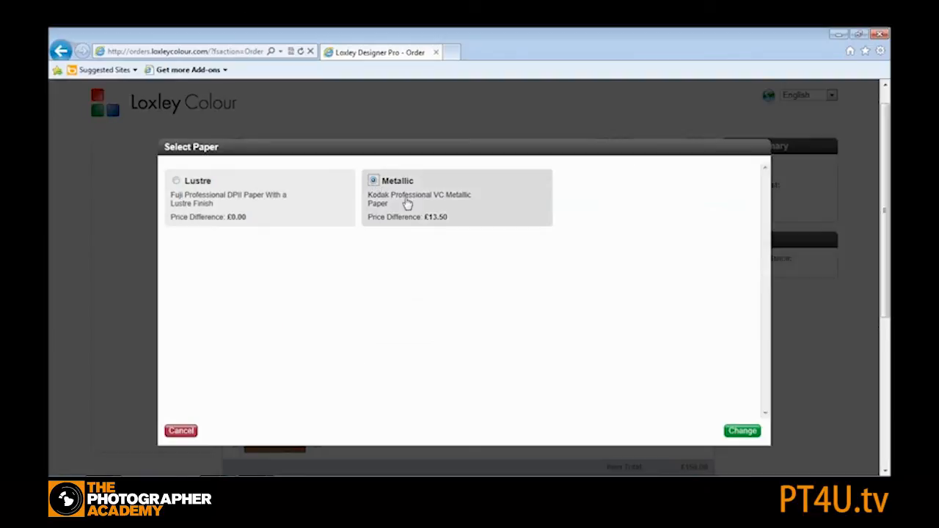
{"action": "left_click", "coordinate": [739, 431]}
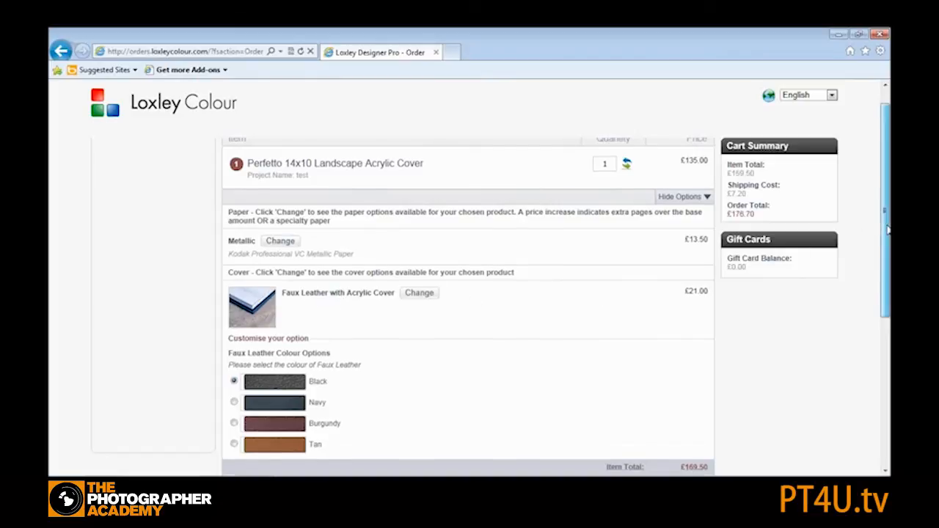
- Set the faux leather cover colour to Burgundy
{"action": "scroll", "coordinate": [882, 227], "scroll_direction": "down", "scroll_amount": 1}
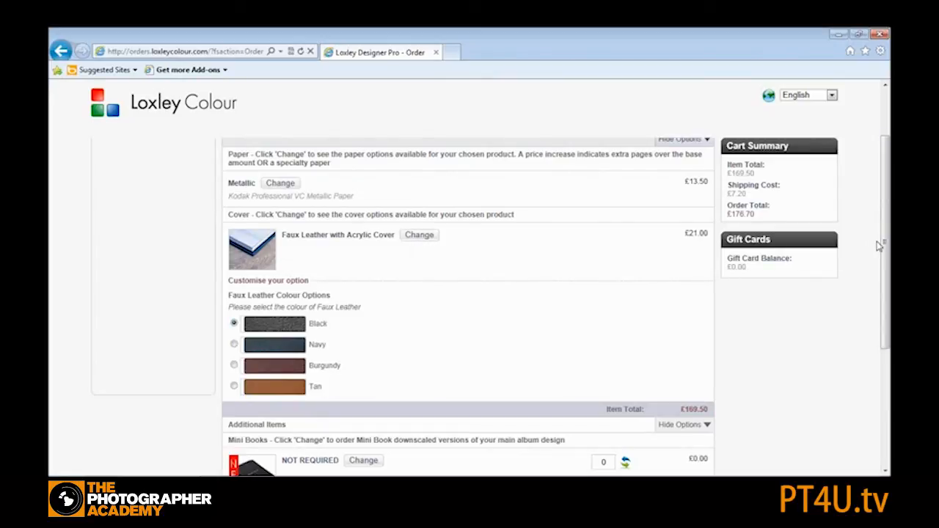
{"action": "scroll", "coordinate": [881, 248], "scroll_direction": "down", "scroll_amount": 1}
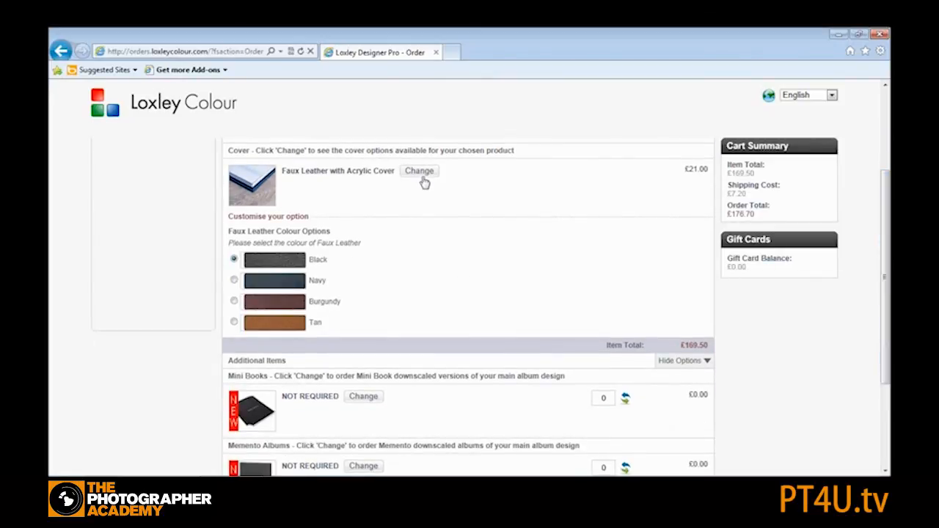
{"action": "left_click", "coordinate": [234, 279]}
{"action": "left_click", "coordinate": [233, 301]}
- Add the Bellissimo Memento 7x5 Landscape (Pack of 2) with Linen Cover as an additional item
{"action": "scroll", "coordinate": [556, 275], "scroll_direction": "down", "scroll_amount": 3}
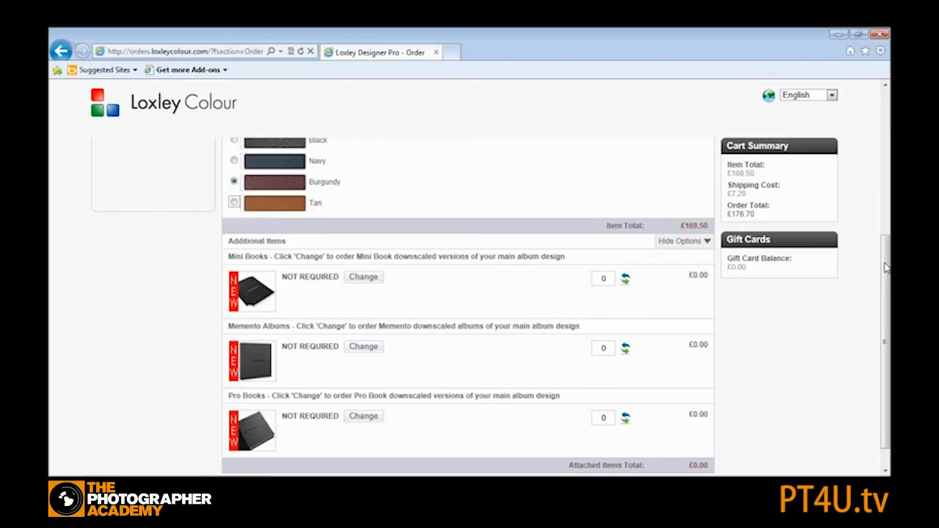
{"action": "scroll", "coordinate": [884, 265], "scroll_direction": "down", "scroll_amount": 2}
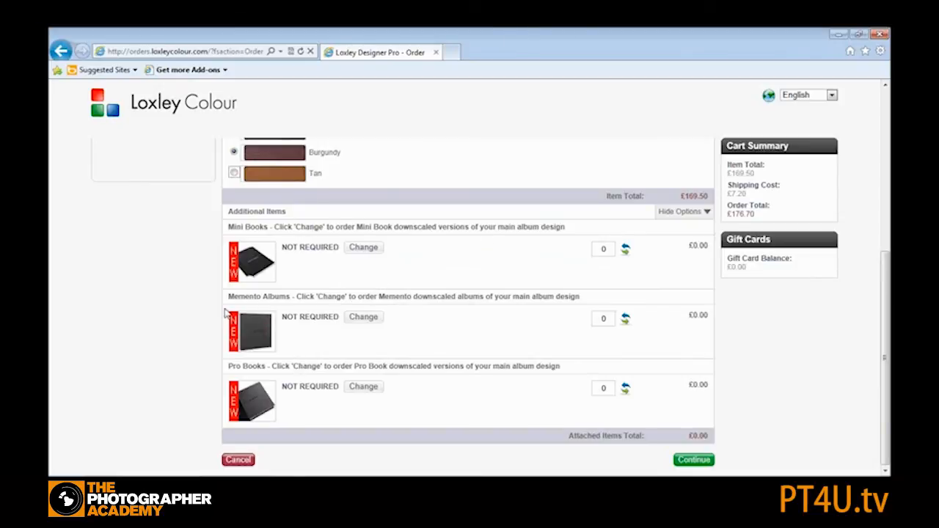
{"action": "left_click", "coordinate": [361, 324]}
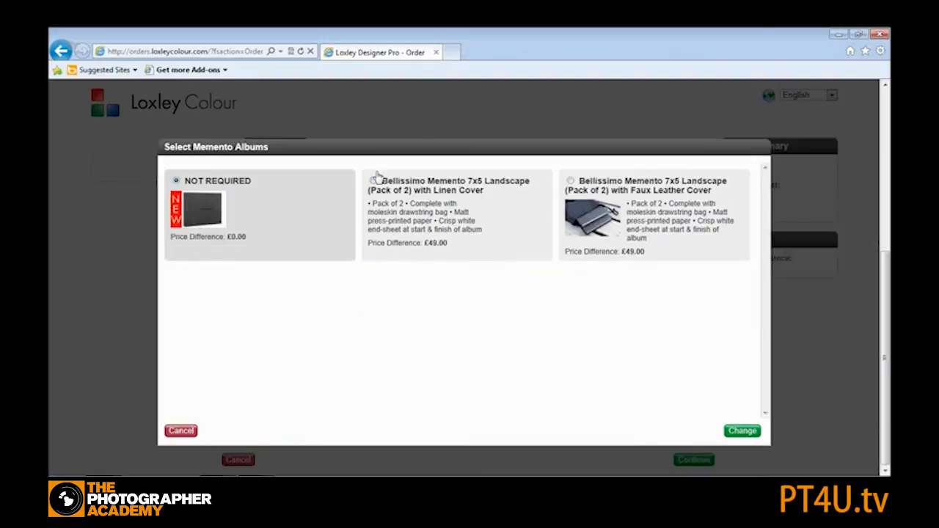
{"action": "left_click", "coordinate": [373, 181]}
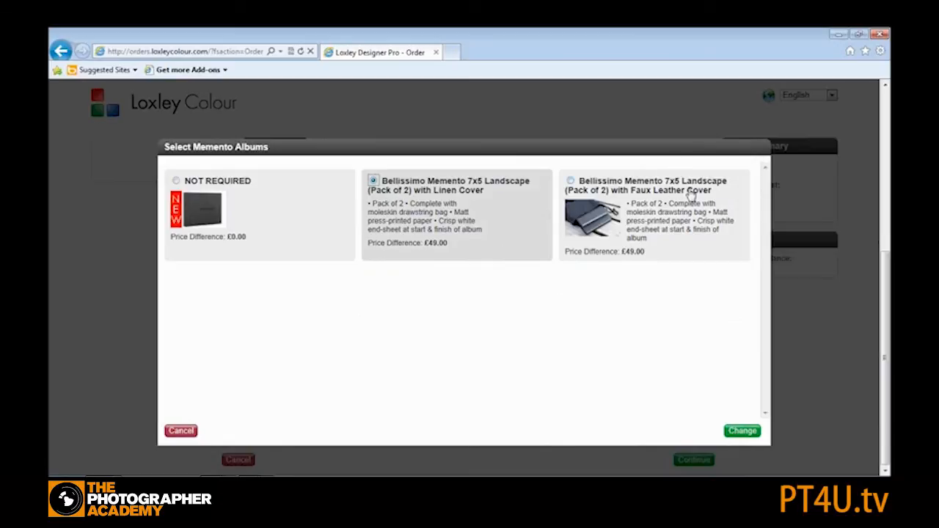
{"action": "left_click", "coordinate": [743, 431]}
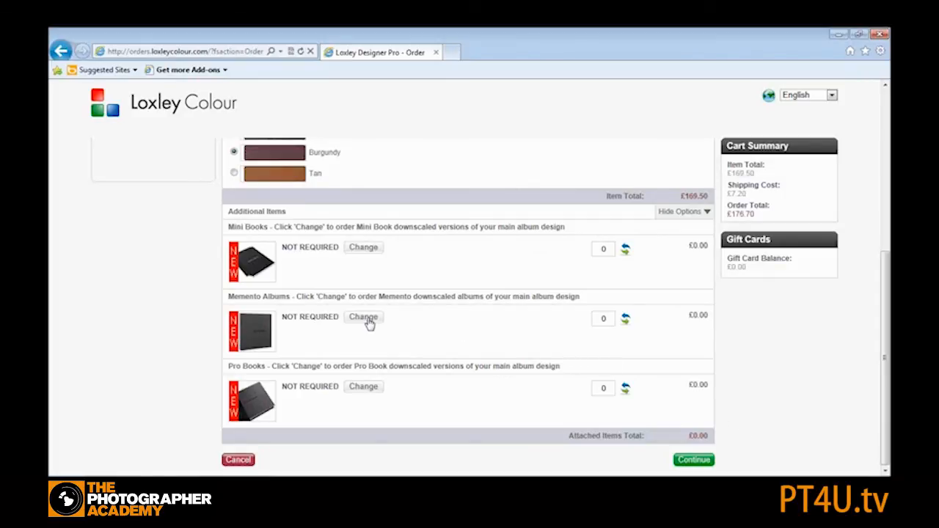
- Continue past the order details and the shipping and billing details page
{"action": "scroll", "coordinate": [493, 358], "scroll_direction": "down", "scroll_amount": 3}
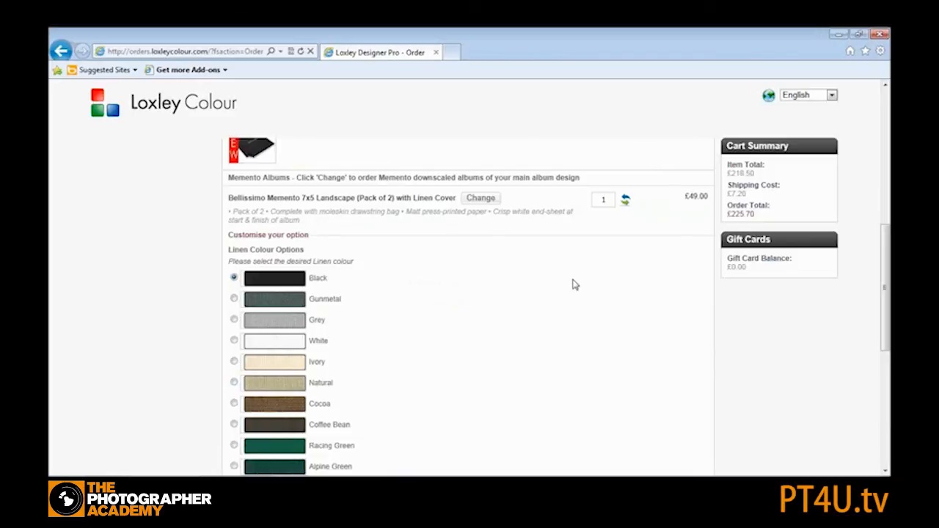
{"action": "scroll", "coordinate": [577, 285], "scroll_direction": "down", "scroll_amount": 9}
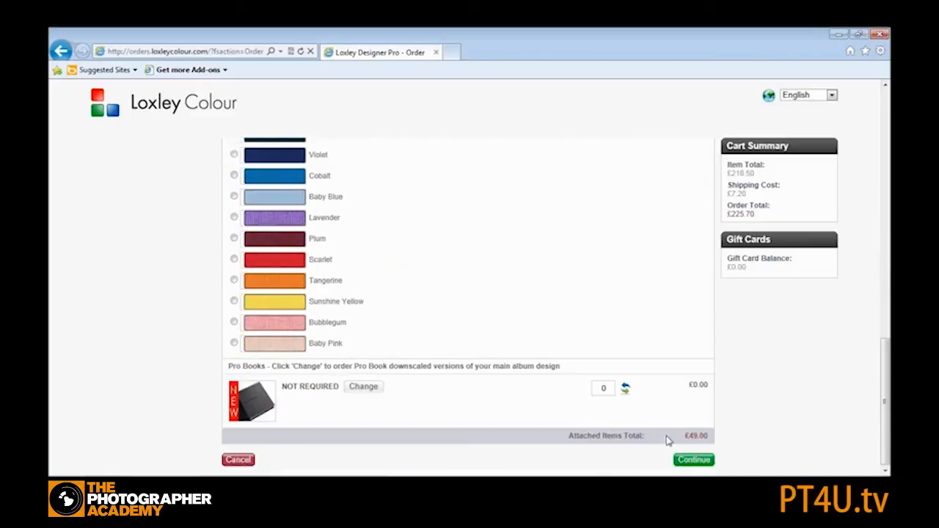
{"action": "left_click", "coordinate": [694, 460]}
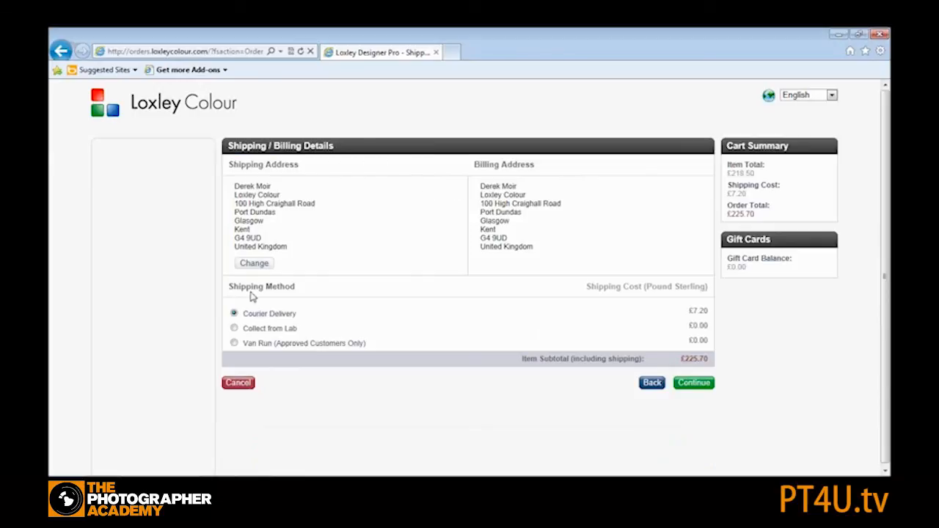
{"action": "left_click", "coordinate": [695, 385]}
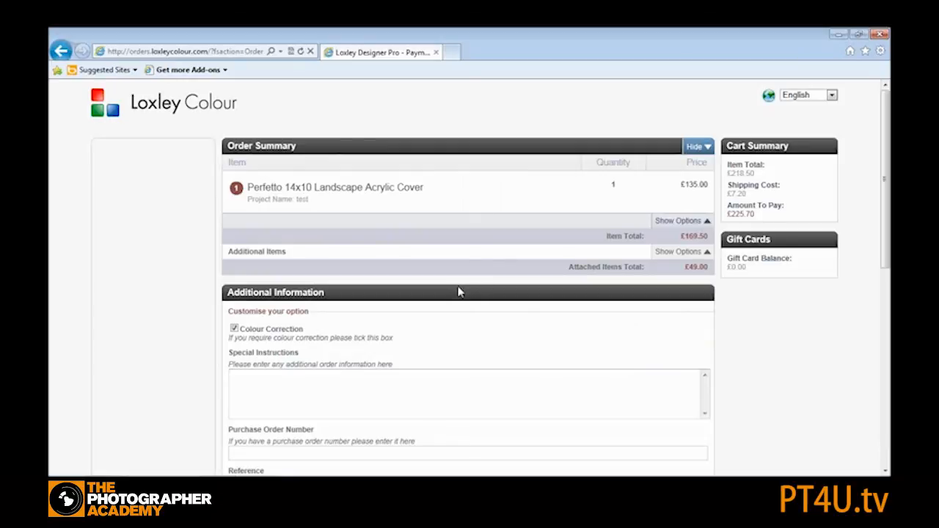
- Review the order summary options, additional information fields and payment details
{"action": "scroll", "coordinate": [462, 321], "scroll_direction": "down", "scroll_amount": 1}
{"action": "scroll", "coordinate": [463, 322], "scroll_direction": "up", "scroll_amount": 1}
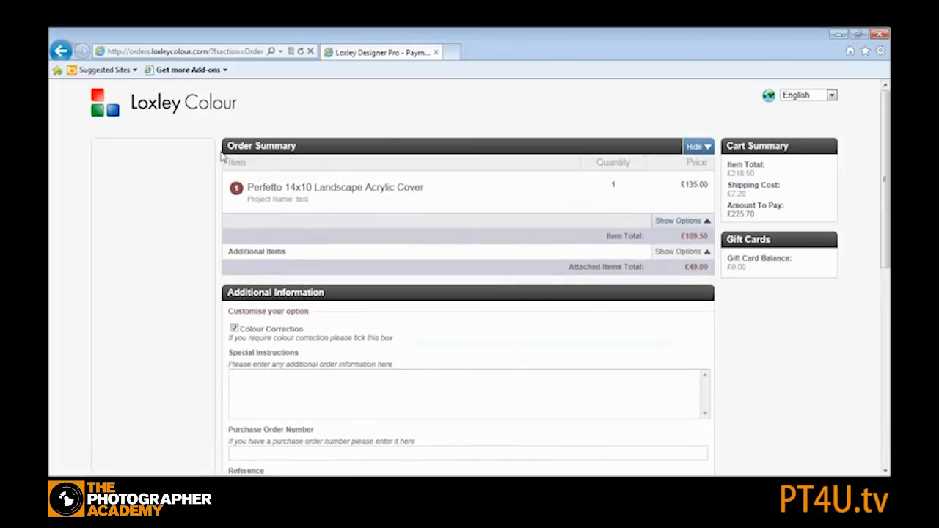
{"action": "left_click", "coordinate": [706, 252]}
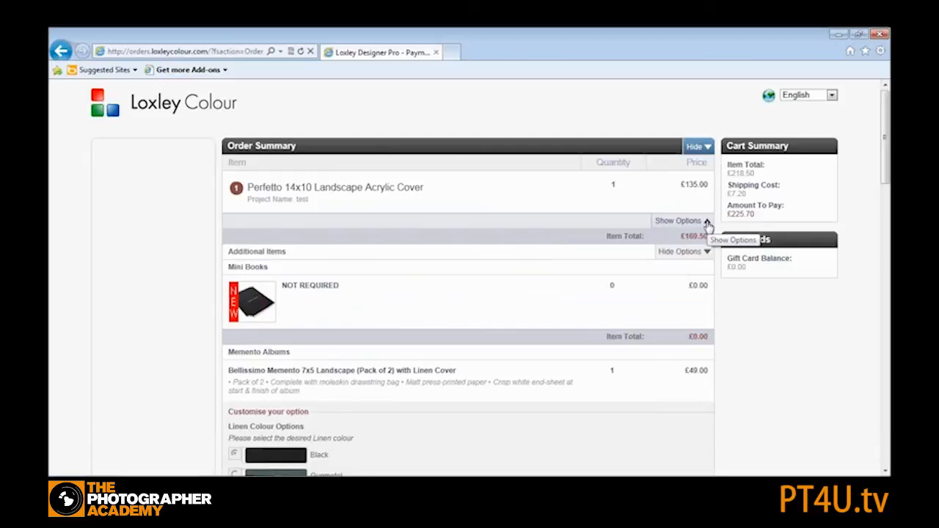
{"action": "left_click", "coordinate": [707, 221]}
{"action": "scroll", "coordinate": [440, 296], "scroll_direction": "down", "scroll_amount": 4}
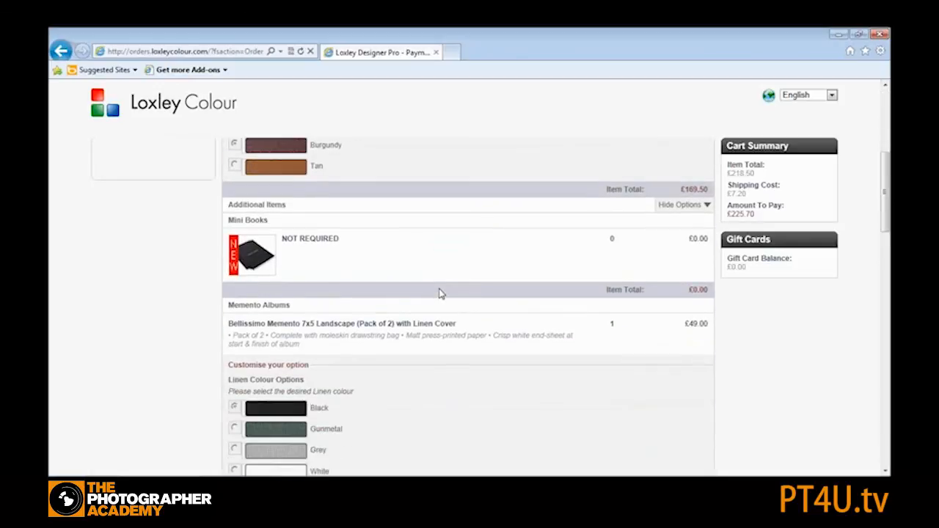
{"action": "scroll", "coordinate": [440, 294], "scroll_direction": "down", "scroll_amount": 6}
{"action": "scroll", "coordinate": [437, 290], "scroll_direction": "down", "scroll_amount": 6}
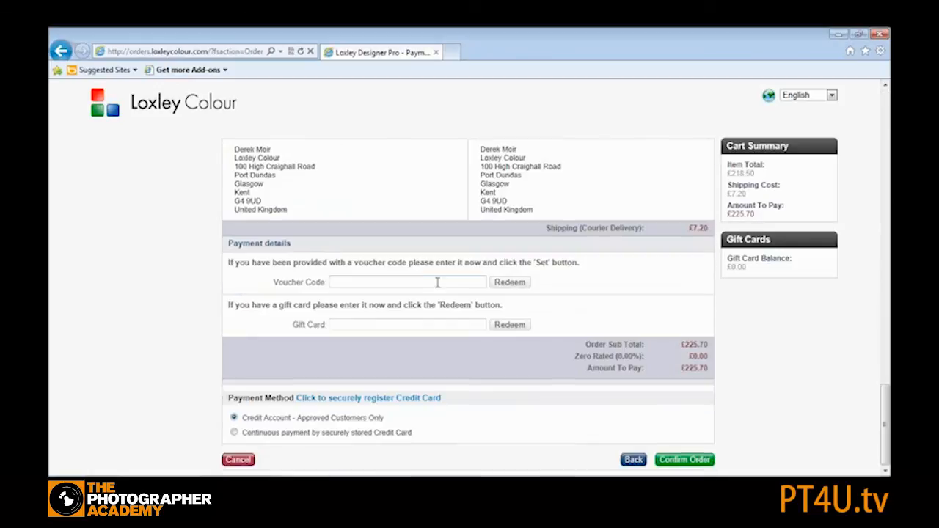
{"action": "scroll", "coordinate": [439, 285], "scroll_direction": "up", "scroll_amount": 3}
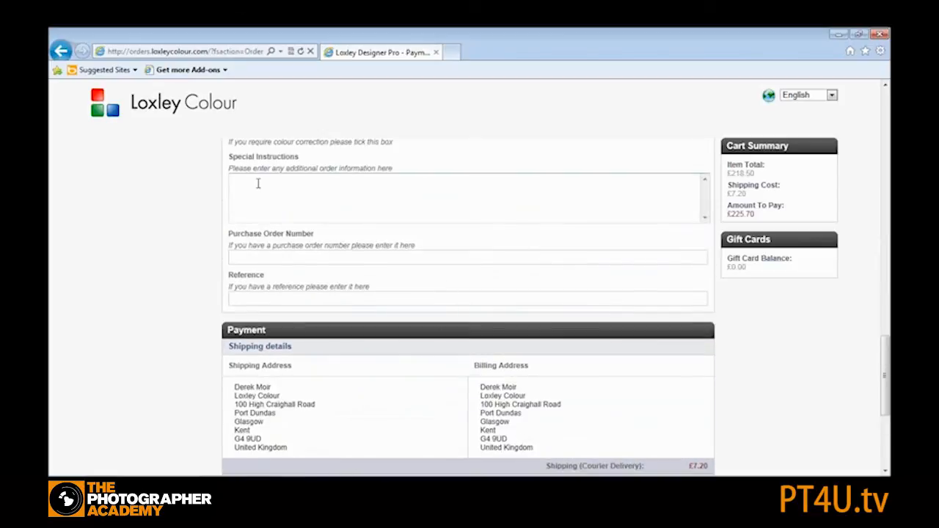
{"action": "scroll", "coordinate": [377, 220], "scroll_direction": "down", "scroll_amount": 3}
{"action": "scroll", "coordinate": [380, 236], "scroll_direction": "up", "scroll_amount": 1}
{"action": "scroll", "coordinate": [381, 237], "scroll_direction": "up", "scroll_amount": 1}
{"action": "scroll", "coordinate": [396, 253], "scroll_direction": "down", "scroll_amount": 2}
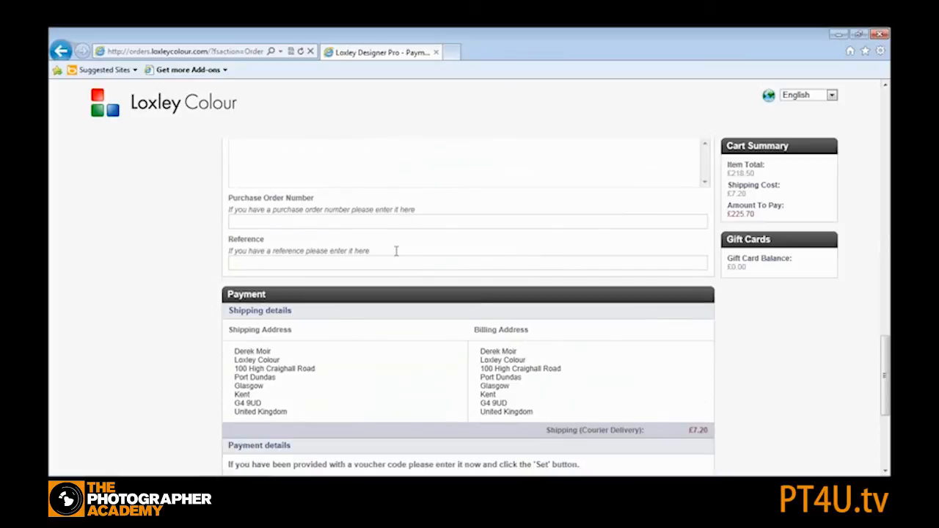
{"action": "scroll", "coordinate": [421, 261], "scroll_direction": "down", "scroll_amount": 1}
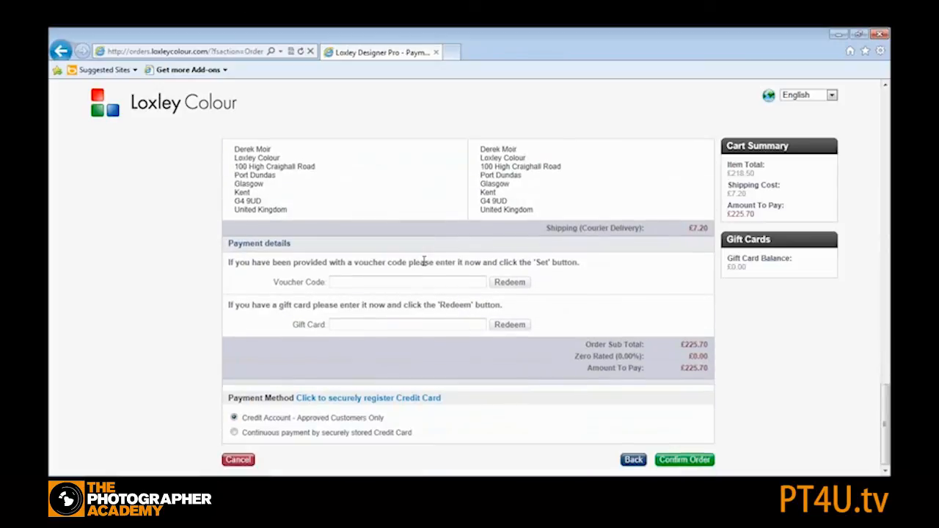
- Confirm the order and close the order confirmation tab
{"action": "left_click", "coordinate": [676, 458]}
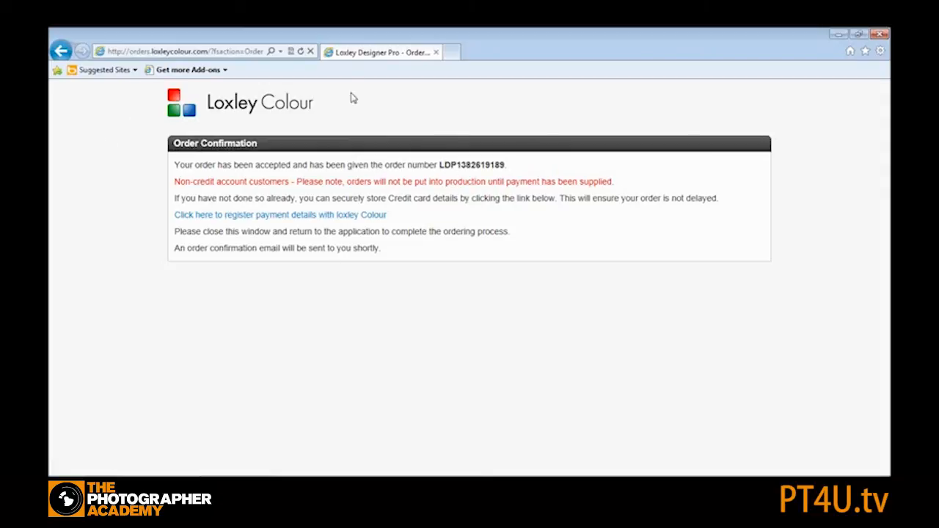
{"action": "left_click", "coordinate": [436, 53]}
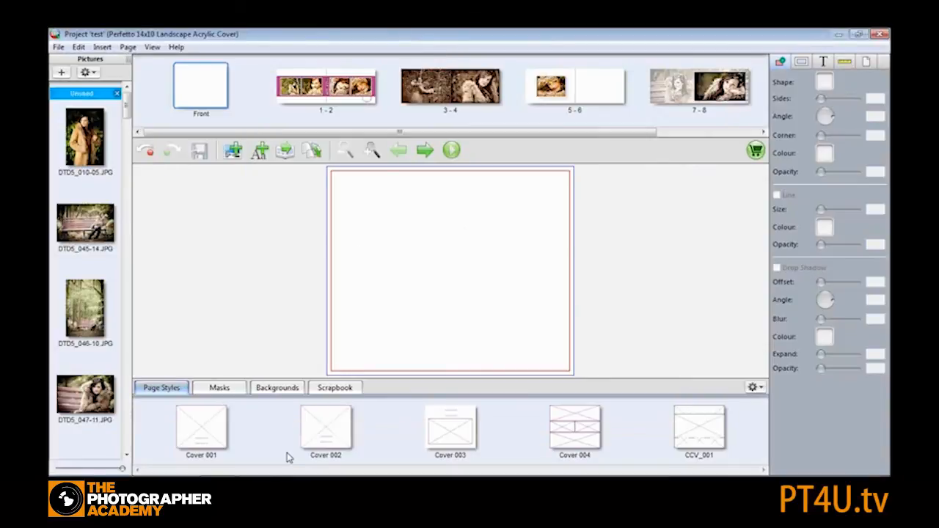
- Try to launch another copy of Loxley Designer PRO from the taskbar
{"action": "mouse_move", "coordinate": [256, 488]}
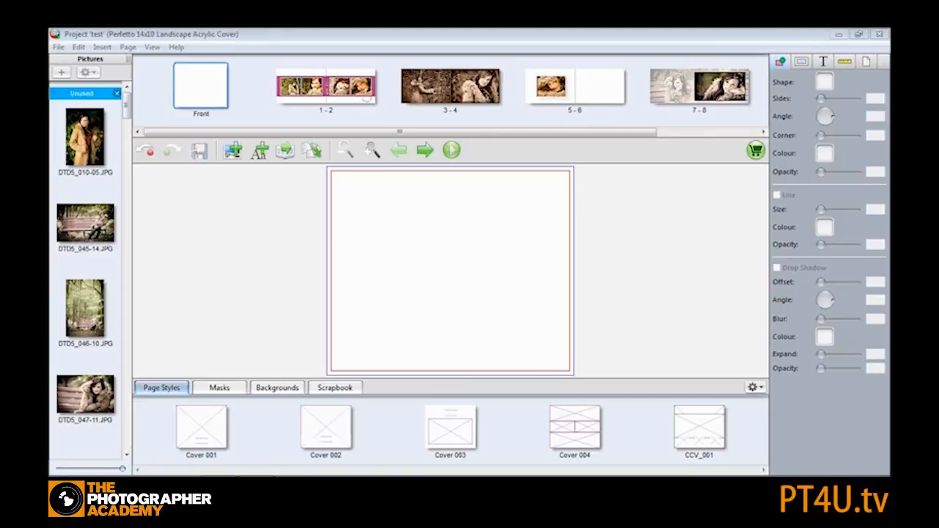
{"action": "right_click", "coordinate": [255, 486]}
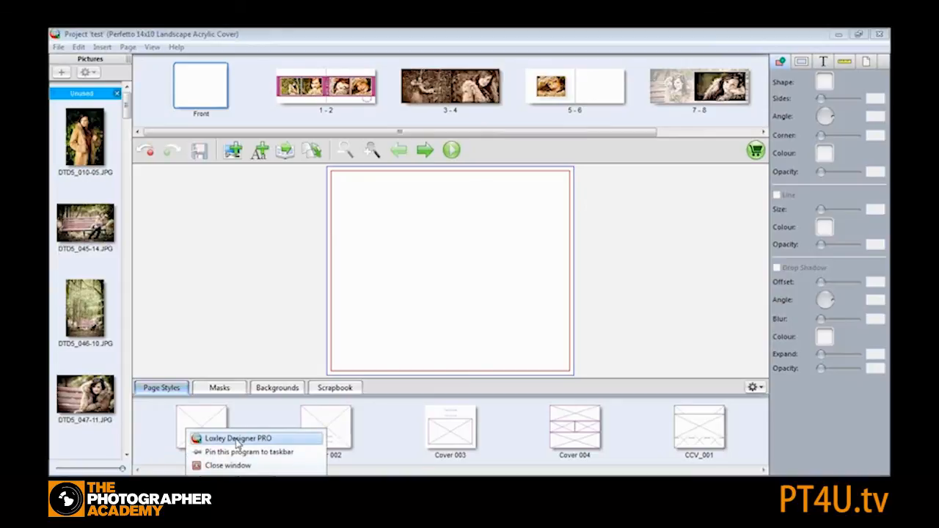
{"action": "left_click", "coordinate": [238, 439]}
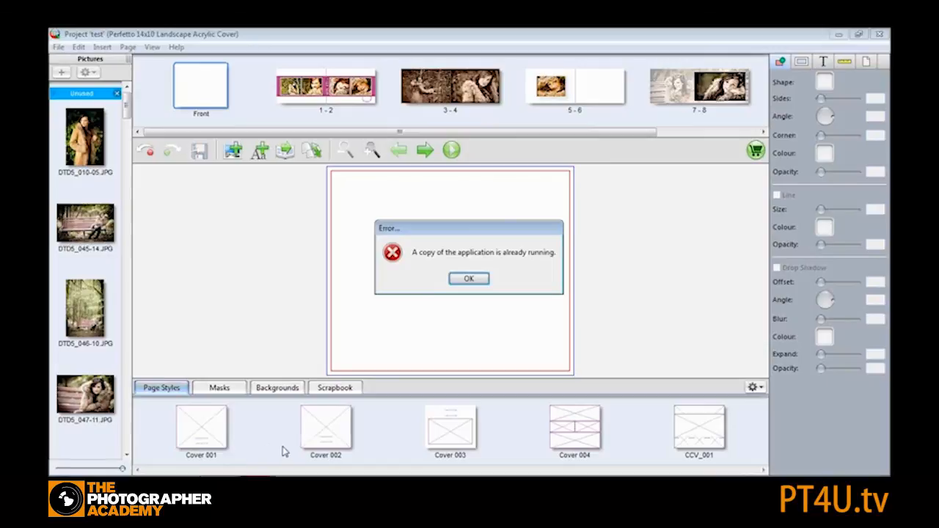
{"action": "left_click", "coordinate": [457, 280]}
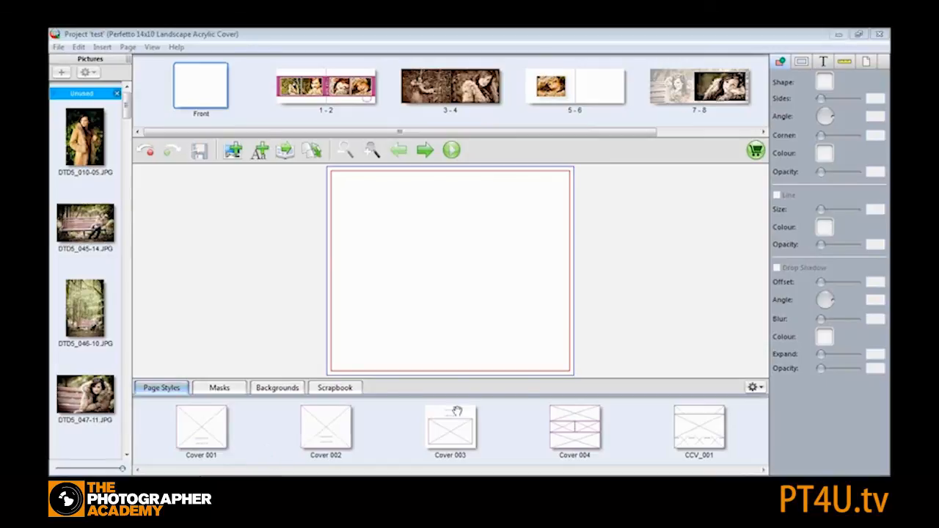
- Close the project window, cancelling the order sending dialog and choosing to complete the order later
{"action": "right_click", "coordinate": [255, 484]}
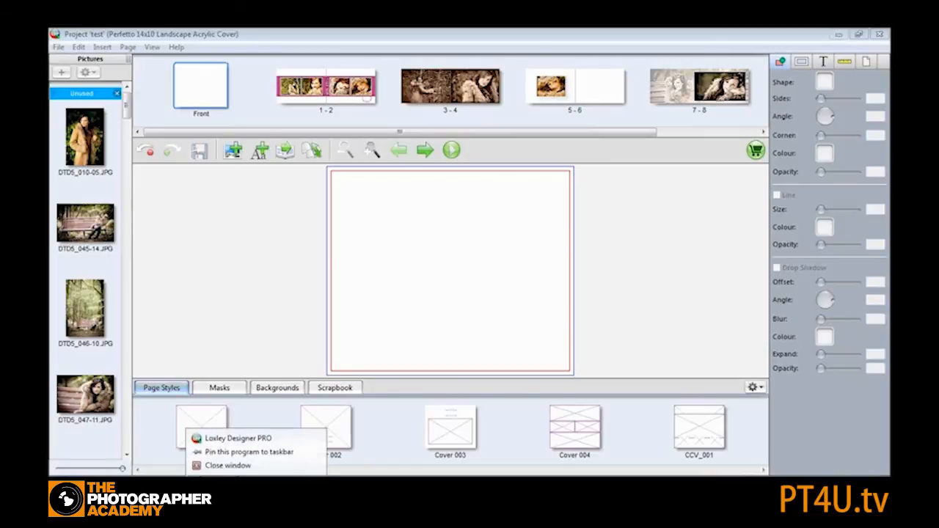
{"action": "left_click", "coordinate": [233, 466]}
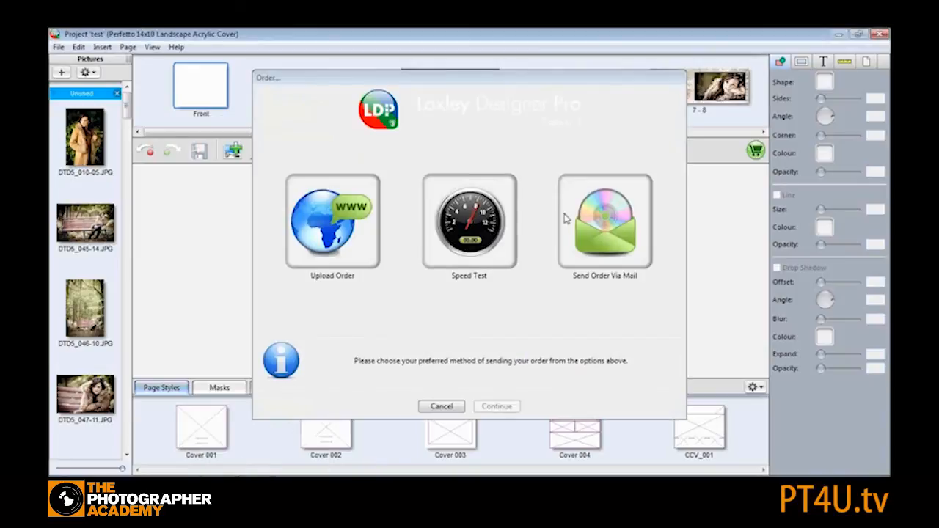
{"action": "left_click", "coordinate": [441, 406]}
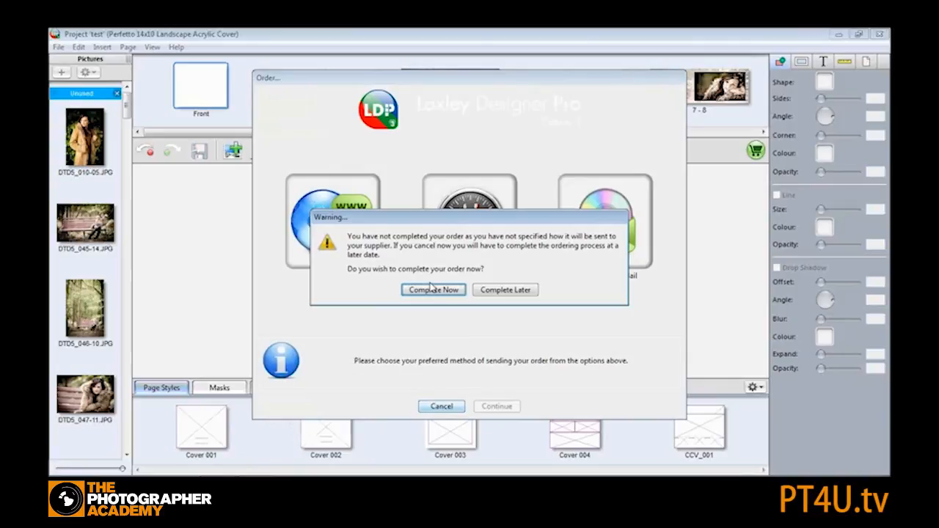
{"action": "left_click", "coordinate": [496, 290]}
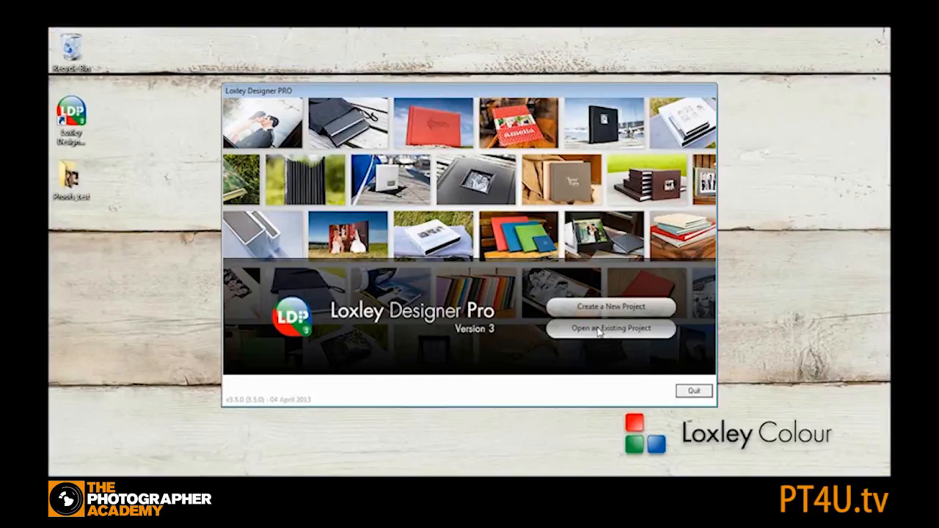
- Start a new project in the Albums category with Bellissimo Perfetto Albums including Album Bundles
{"action": "left_click", "coordinate": [596, 309]}
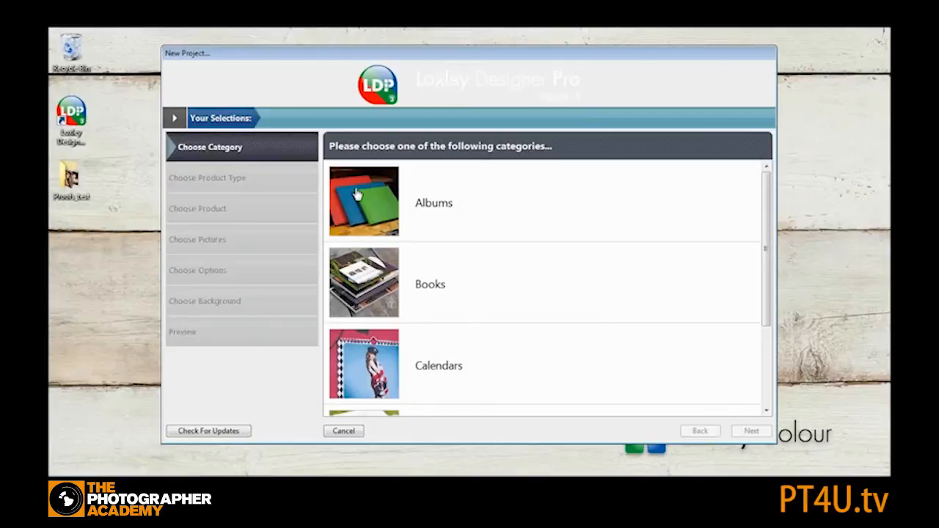
{"action": "left_click", "coordinate": [355, 196]}
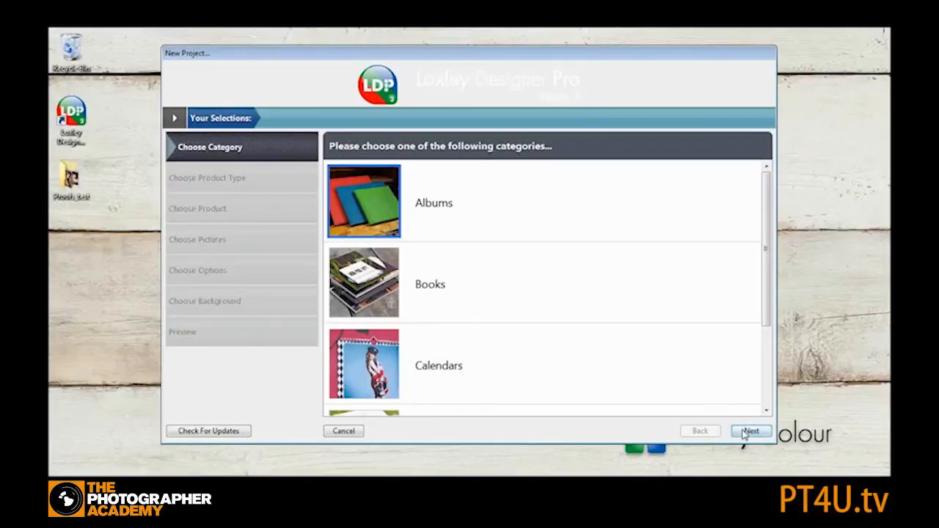
{"action": "left_click", "coordinate": [745, 433]}
{"action": "left_click", "coordinate": [367, 211]}
{"action": "left_click", "coordinate": [747, 431]}
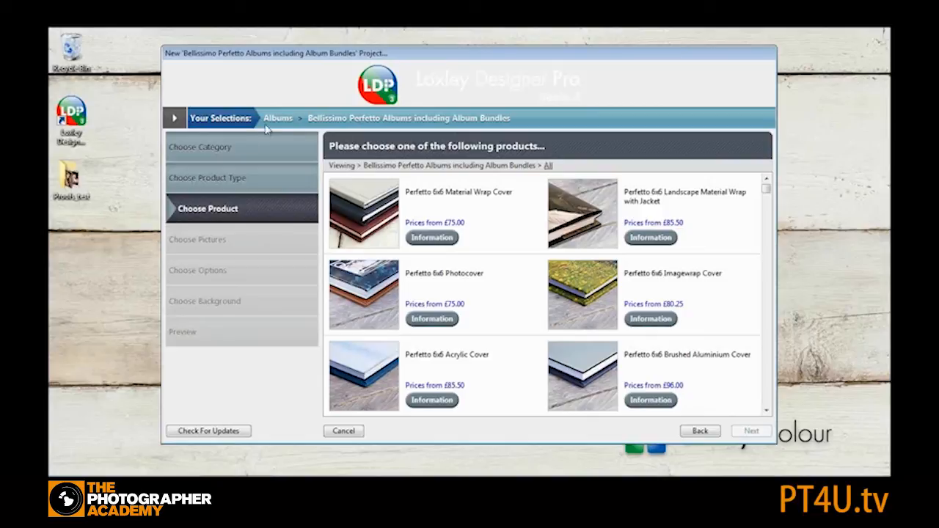
- Choose the Perfetto 6x6 Material Wrap Cover and create the project named test22
{"action": "left_click", "coordinate": [373, 211]}
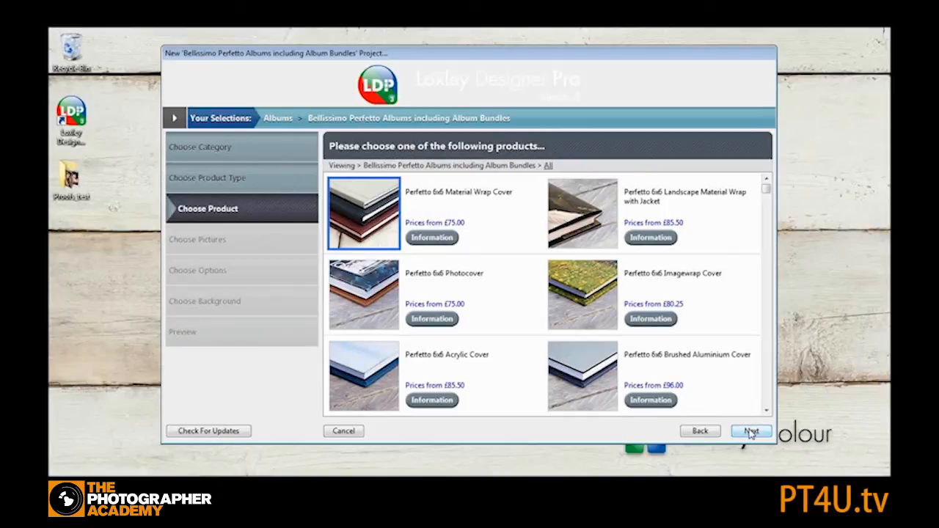
{"action": "left_click", "coordinate": [750, 433]}
{"action": "type", "text": "test"}
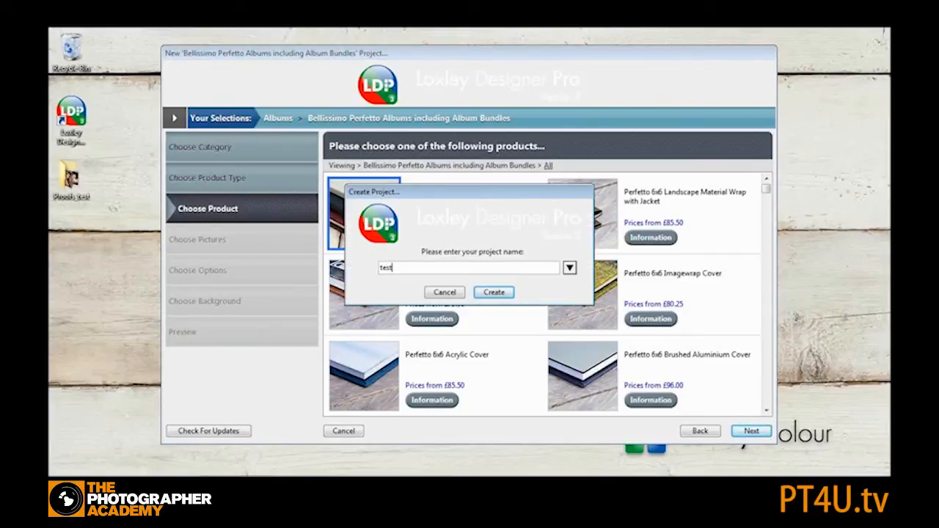
{"action": "left_click", "coordinate": [494, 292]}
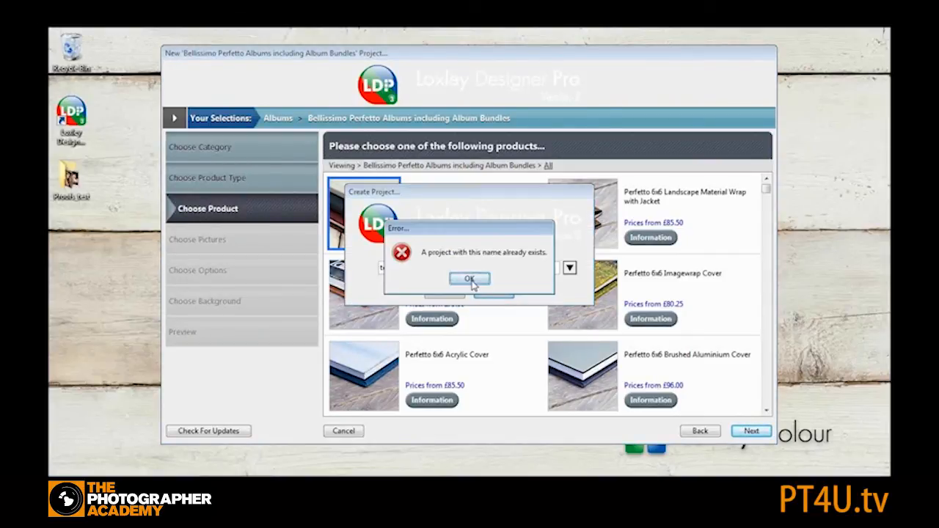
{"action": "left_click", "coordinate": [474, 281]}
{"action": "type", "text": "22"}
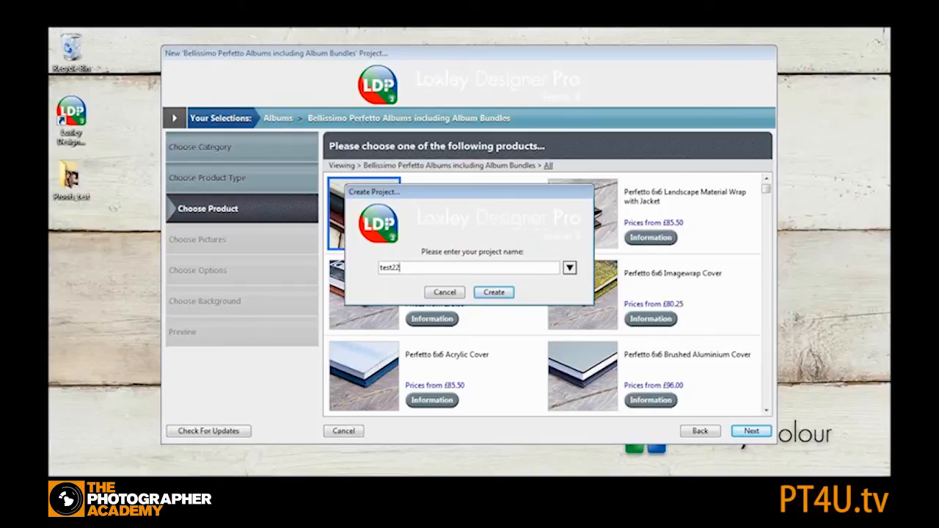
{"action": "key", "text": "Return"}
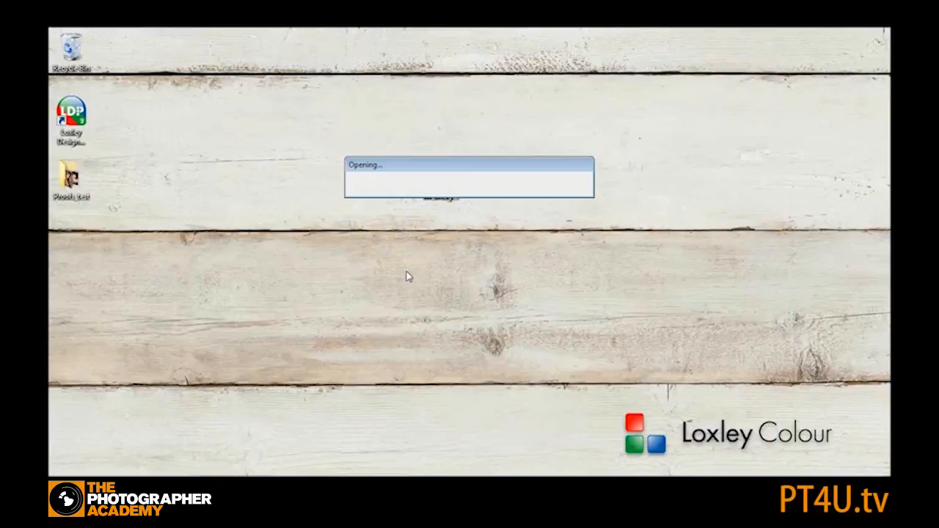
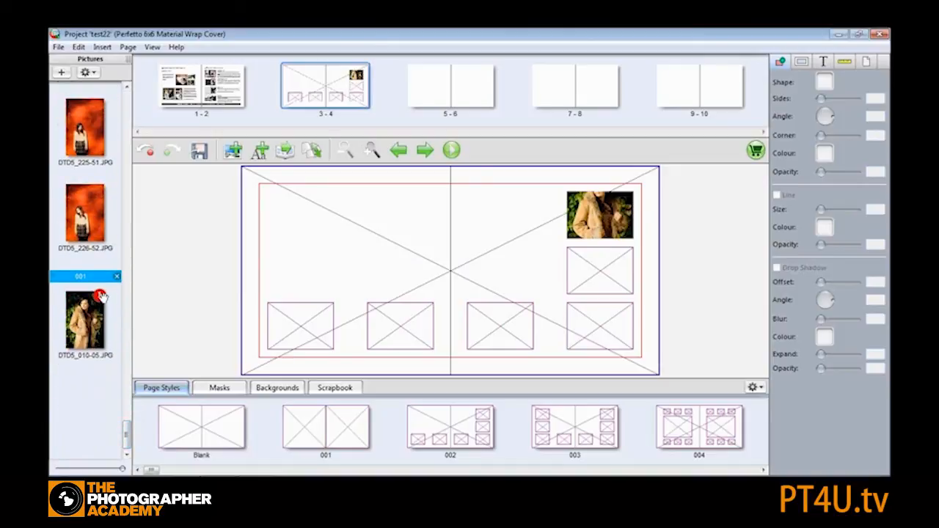
- Place photo DTD5_010-05.JPG across the whole of spread 3-4 as a full-spread image
{"action": "left_click_drag", "start_coordinate": [83, 323], "coordinate": [512, 253]}
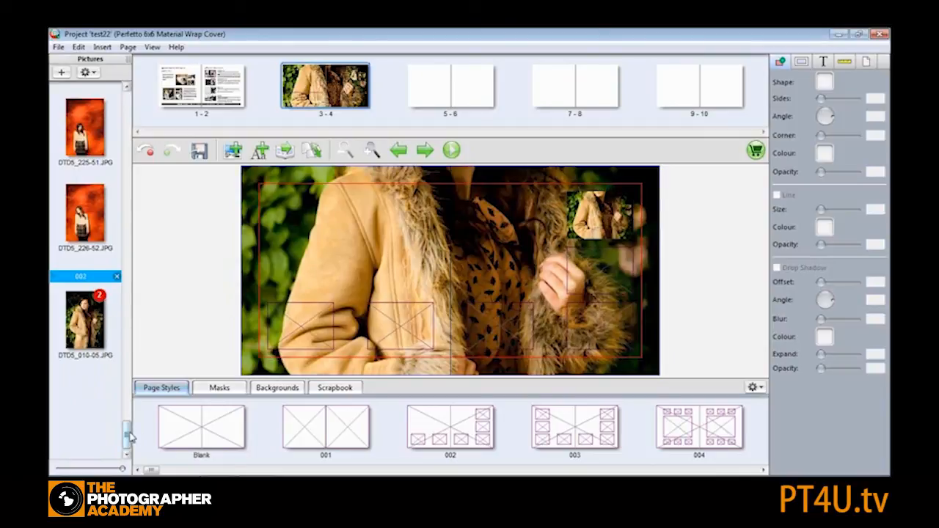
{"action": "left_click_drag", "start_coordinate": [129, 438], "coordinate": [128, 92]}
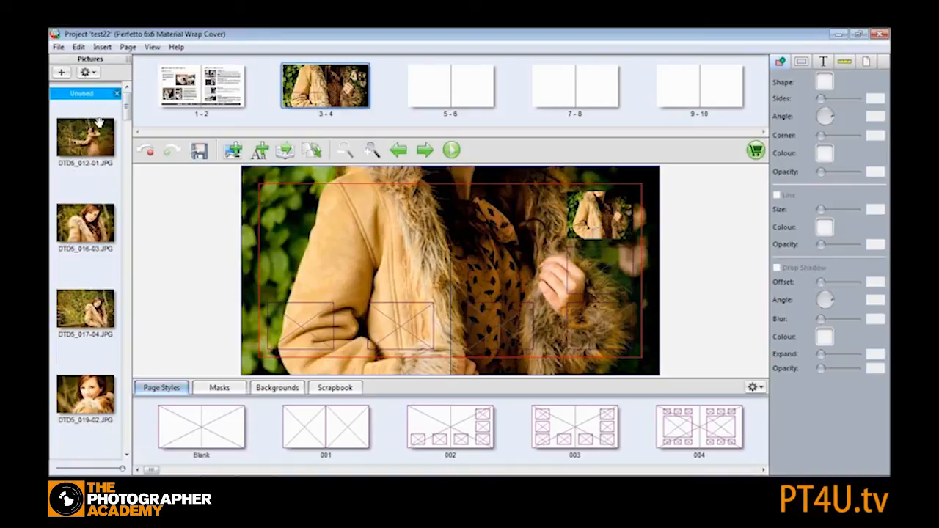
- Duplicate spread 3-4 so its copy becomes spread 5-6
{"action": "left_click", "coordinate": [430, 88]}
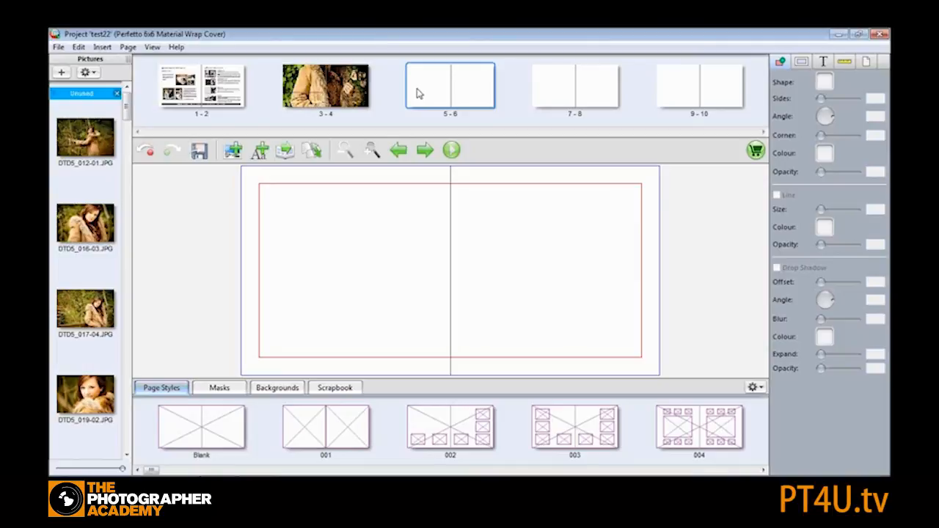
{"action": "left_click", "coordinate": [332, 87]}
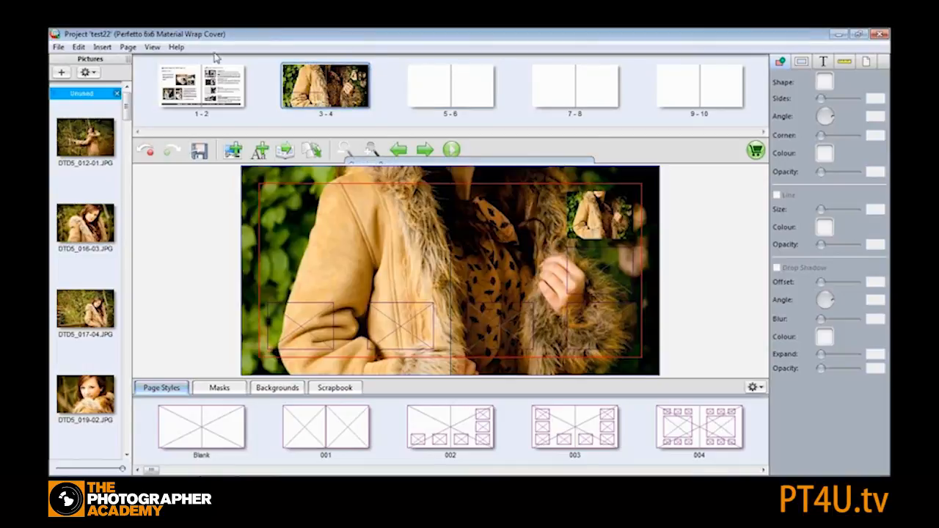
{"action": "left_click", "coordinate": [128, 47]}
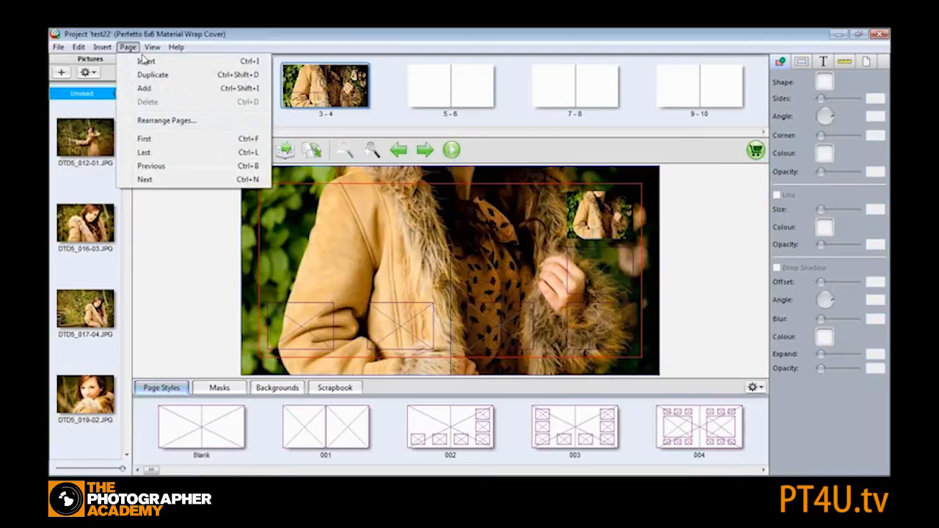
{"action": "left_click", "coordinate": [153, 79]}
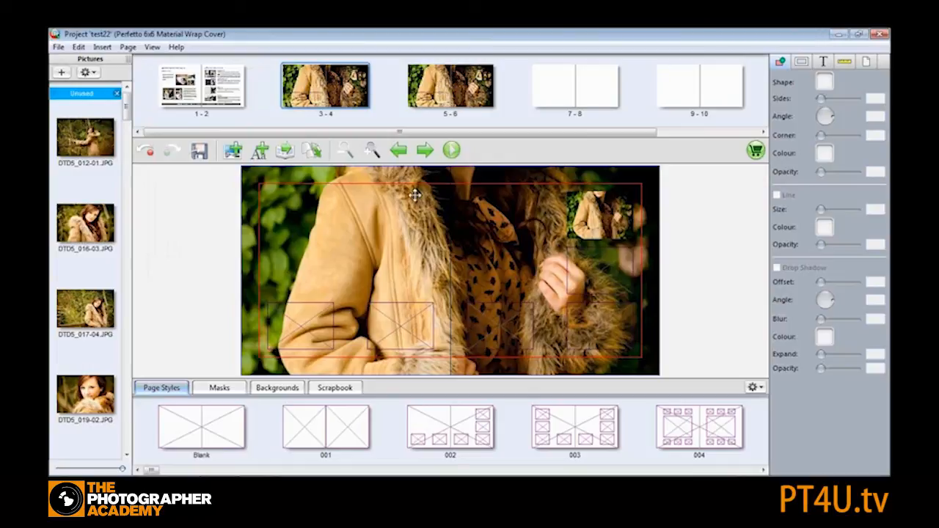
- Delete the second lower placeholder frame from the current spread
{"action": "left_click", "coordinate": [401, 331]}
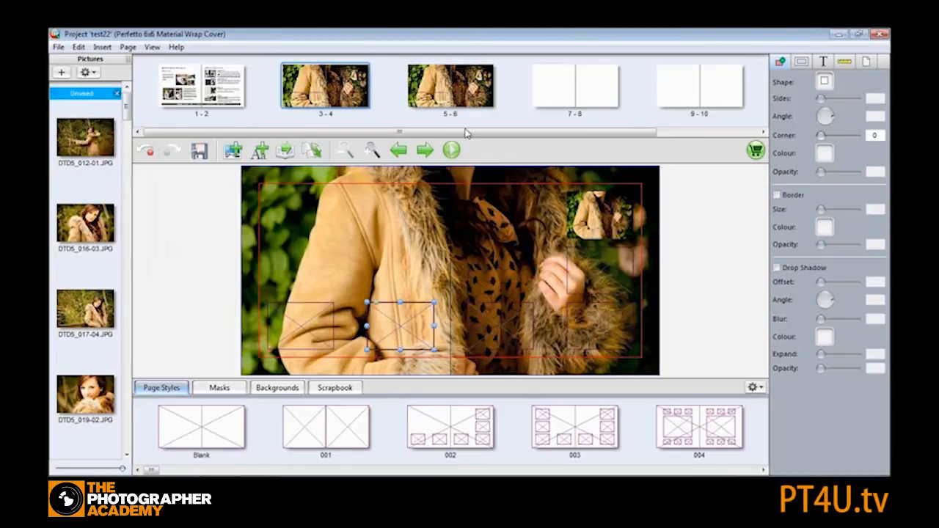
{"action": "right_click", "coordinate": [402, 330]}
{"action": "left_click", "coordinate": [463, 424]}
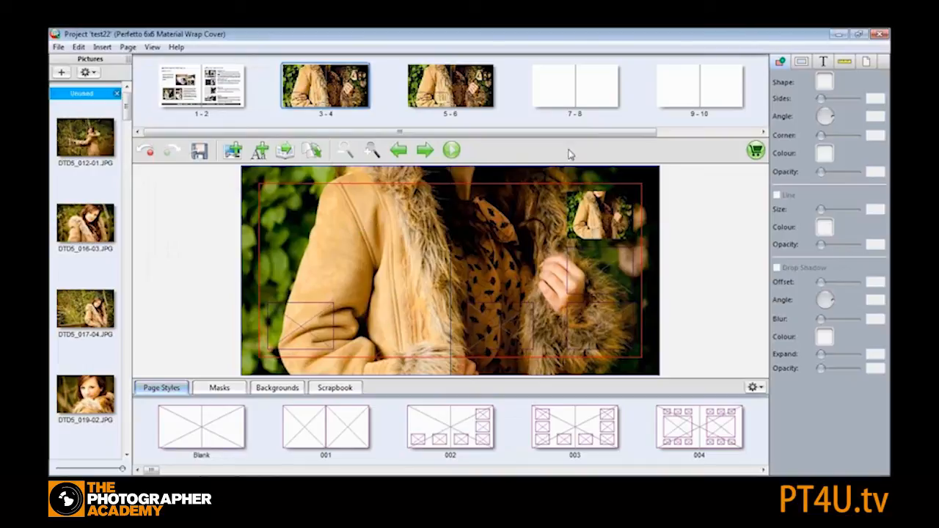
- Apply page style 002 to spread 7-8
{"action": "left_click", "coordinate": [563, 91]}
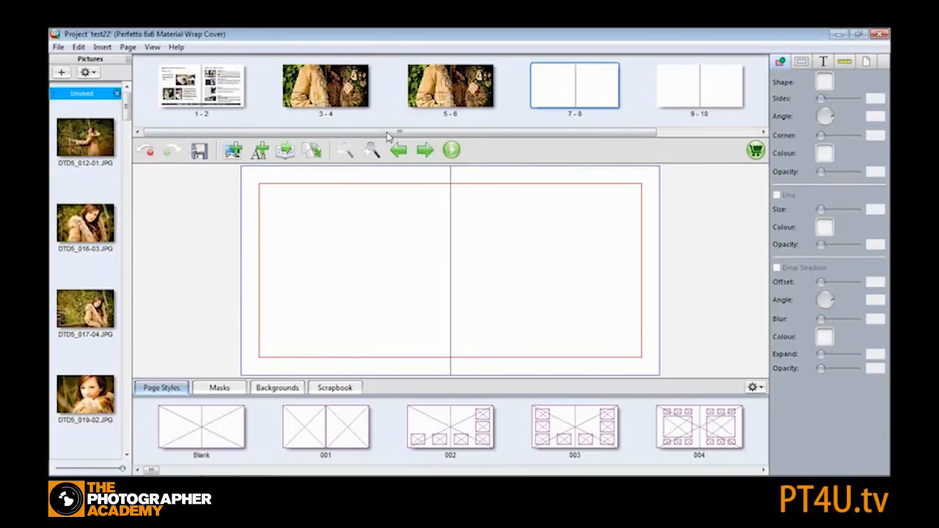
{"action": "left_click_drag", "start_coordinate": [457, 428], "coordinate": [393, 227]}
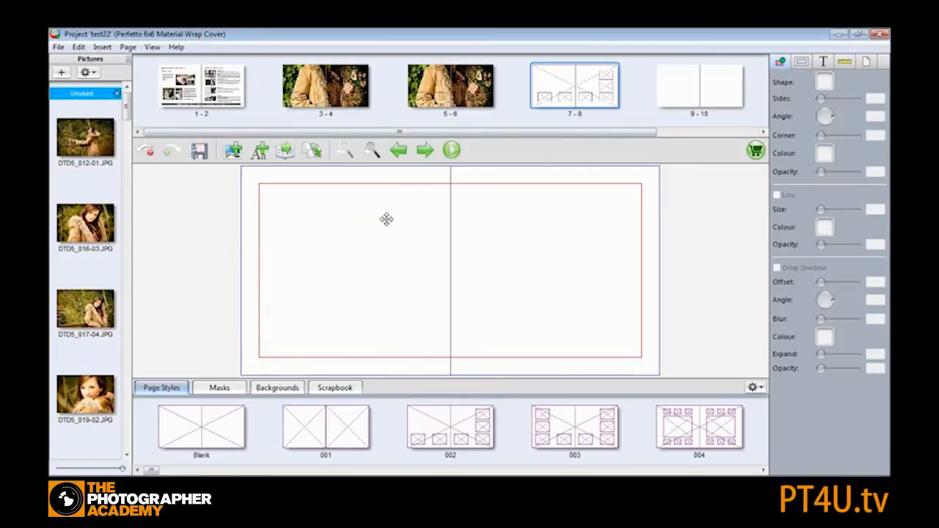
- Set both the left and right page backgrounds of spread 7-8 to Black
{"action": "left_click", "coordinate": [866, 62]}
{"action": "left_click", "coordinate": [825, 94]}
{"action": "left_click", "coordinate": [836, 112]}
{"action": "left_click", "coordinate": [825, 116]}
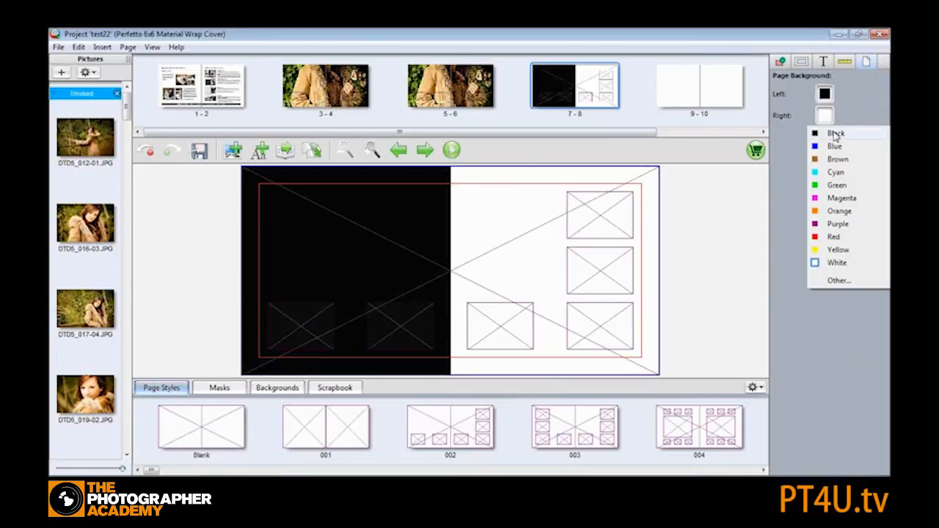
{"action": "left_click", "coordinate": [834, 132]}
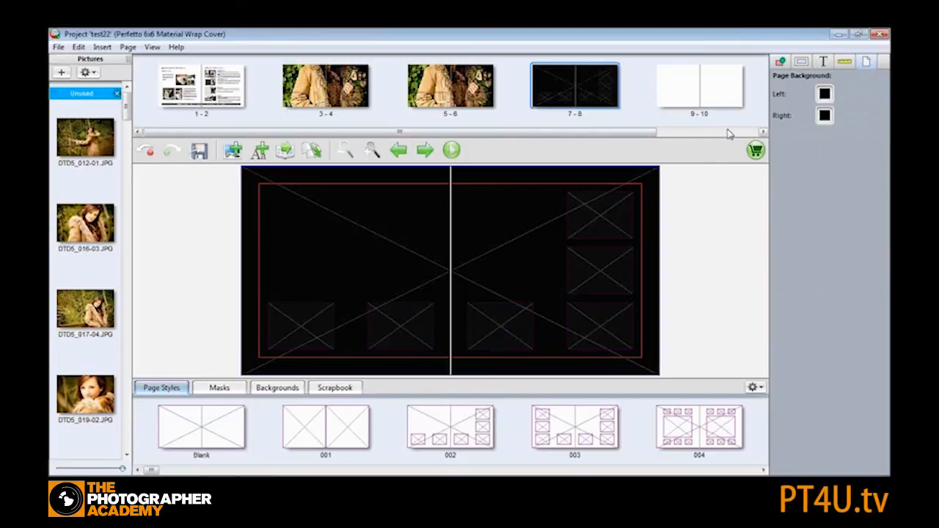
- On spread 9-10, insert a picture box and resize it to a small frame near the top of the right page
{"action": "left_click", "coordinate": [671, 85]}
{"action": "left_click", "coordinate": [234, 151]}
{"action": "left_click_drag", "start_coordinate": [400, 325], "coordinate": [409, 291]}
{"action": "left_click_drag", "start_coordinate": [356, 258], "coordinate": [540, 219]}
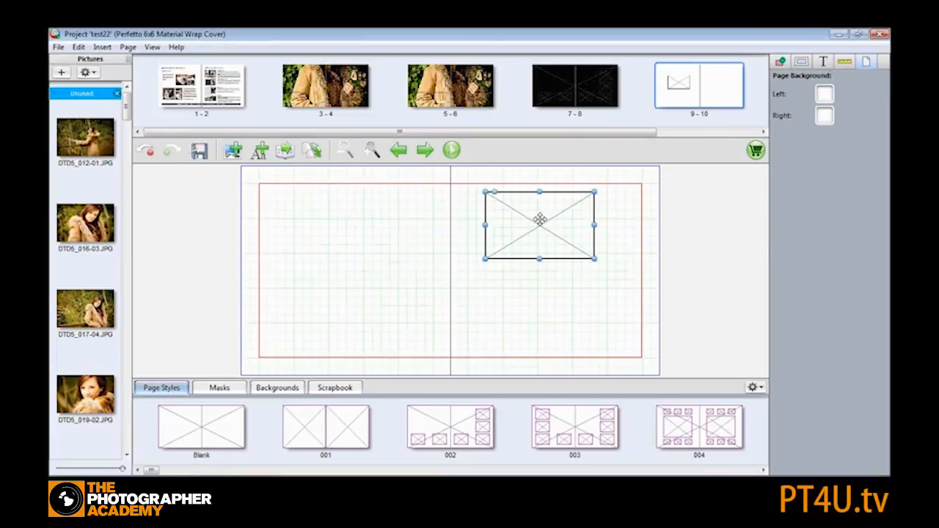
{"action": "left_click_drag", "start_coordinate": [594, 258], "coordinate": [554, 242]}
- Copy the picture box and paste two copies, stacking them vertically beneath the original
{"action": "right_click", "coordinate": [517, 212]}
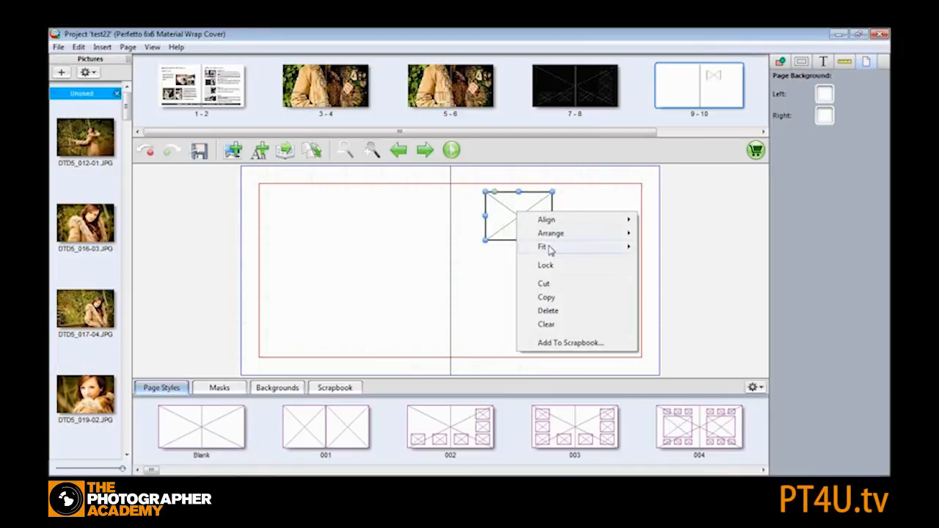
{"action": "left_click", "coordinate": [560, 298]}
{"action": "left_click", "coordinate": [526, 267]}
{"action": "right_click", "coordinate": [526, 267]}
{"action": "left_click", "coordinate": [547, 272]}
{"action": "left_click_drag", "start_coordinate": [302, 198], "coordinate": [522, 268]}
{"action": "right_click", "coordinate": [604, 271]}
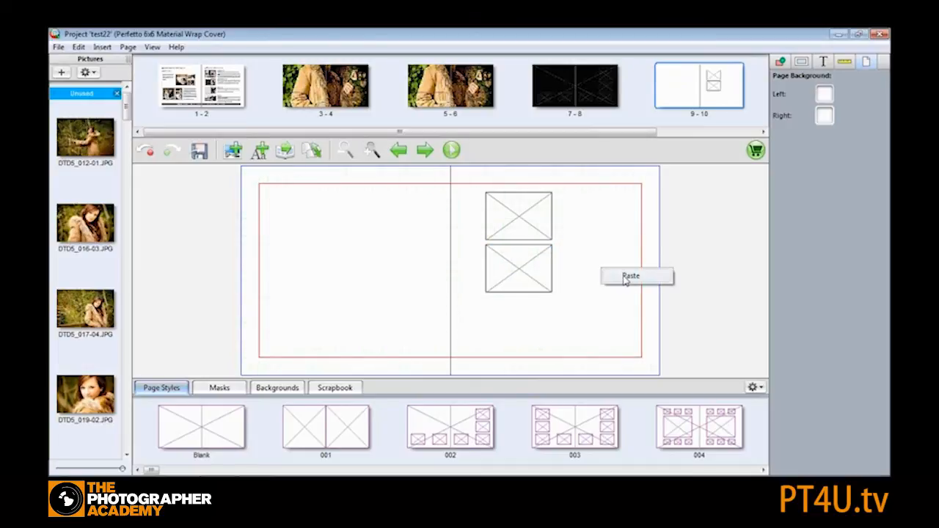
{"action": "left_click", "coordinate": [625, 276]}
- Select the three stacked boxes and align them left
{"action": "left_click_drag", "start_coordinate": [269, 184], "coordinate": [543, 325]}
{"action": "left_click_drag", "start_coordinate": [518, 268], "coordinate": [535, 278]}
{"action": "left_click_drag", "start_coordinate": [537, 219], "coordinate": [571, 219]}
{"action": "left_click", "coordinate": [542, 272]}
{"action": "left_click", "coordinate": [543, 316], "text": "shift"}
{"action": "right_click", "coordinate": [552, 220]}
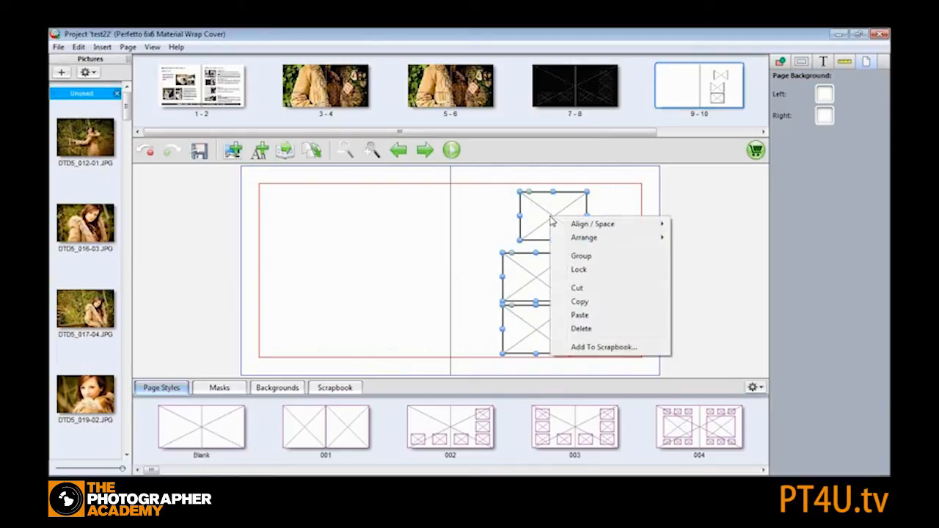
{"action": "mouse_move", "coordinate": [606, 222]}
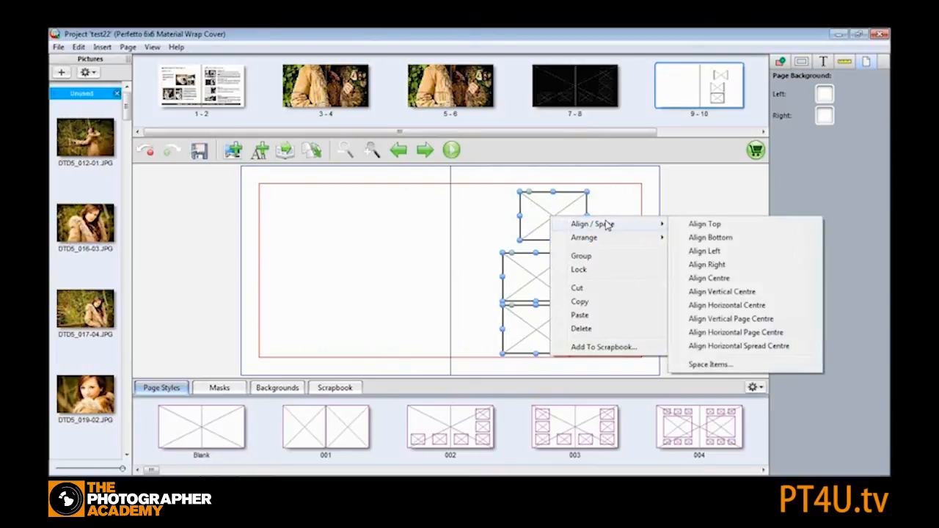
{"action": "left_click", "coordinate": [727, 251]}
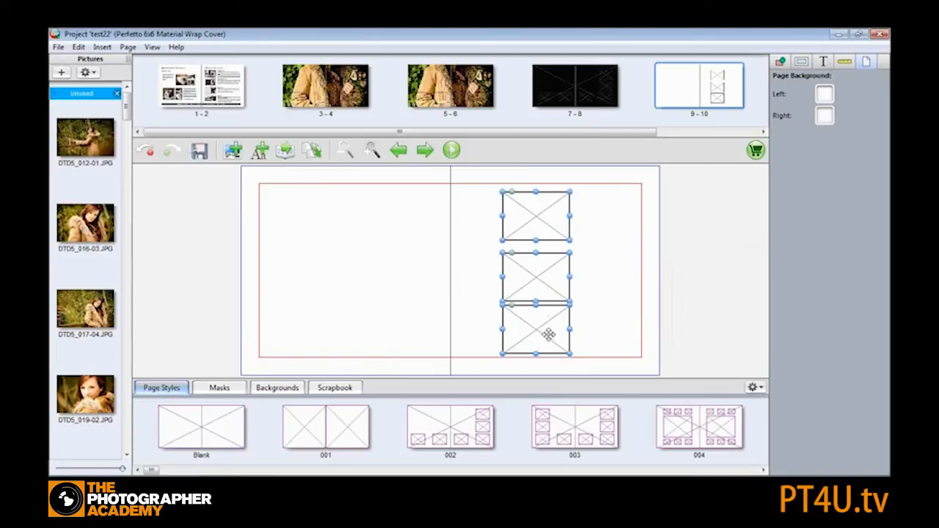
- Space the three boxes vertically with 0 inches between items
{"action": "right_click", "coordinate": [529, 219]}
{"action": "mouse_move", "coordinate": [579, 225]}
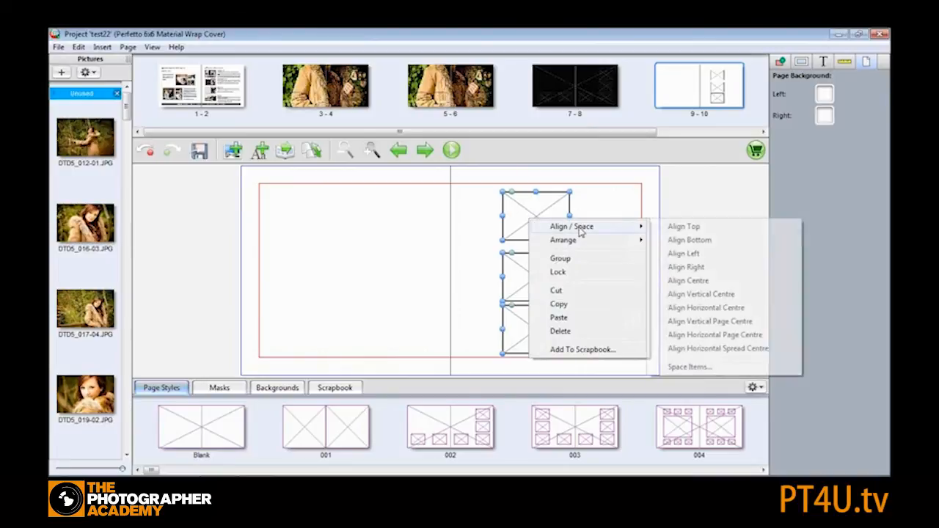
{"action": "left_click", "coordinate": [693, 367]}
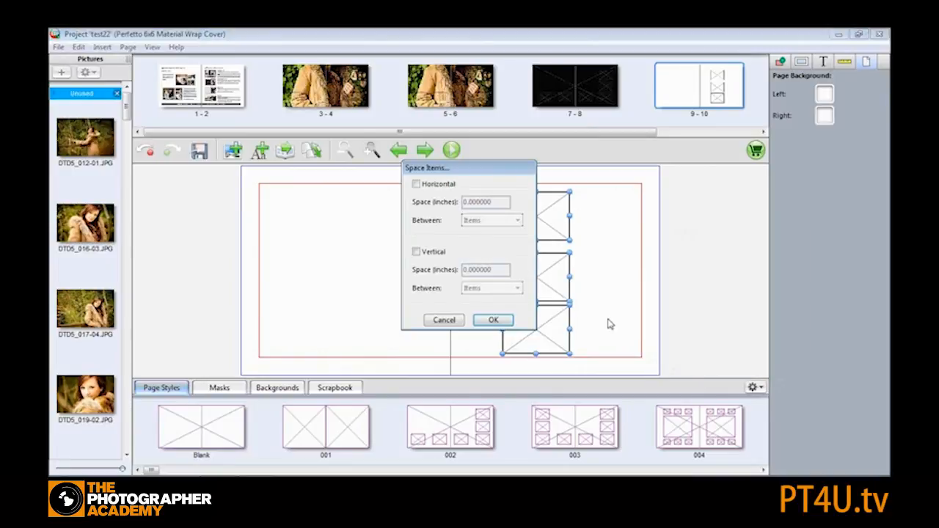
{"action": "left_click", "coordinate": [417, 251]}
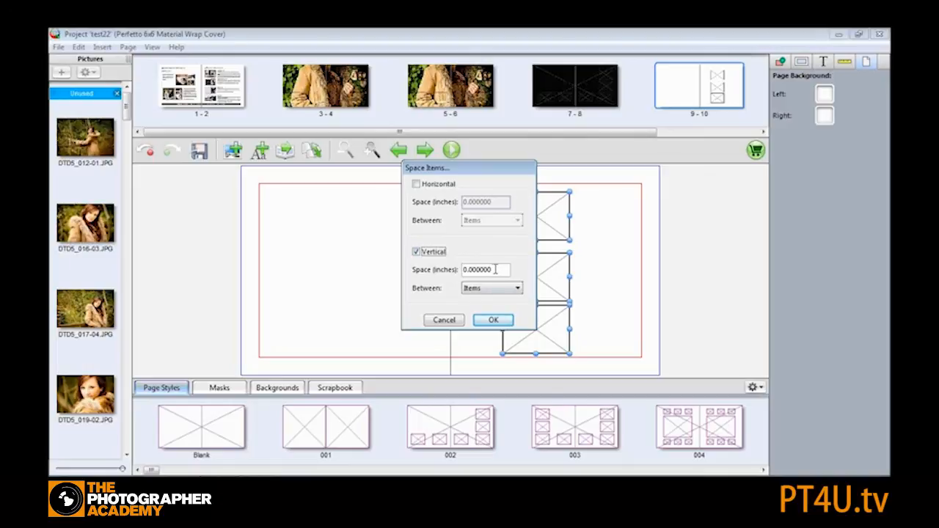
{"action": "left_click_drag", "start_coordinate": [495, 270], "coordinate": [467, 269]}
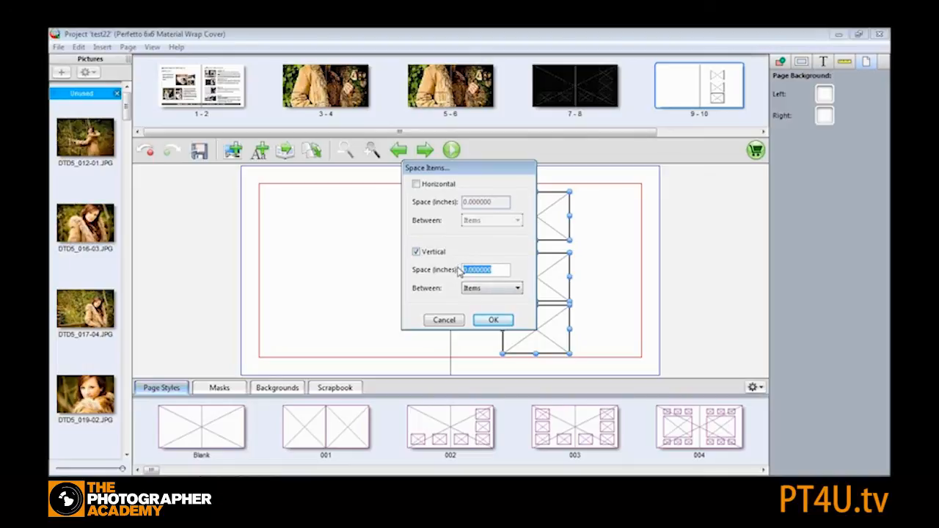
{"action": "type", "text": "0.25"}
{"action": "left_click", "coordinate": [491, 322]}
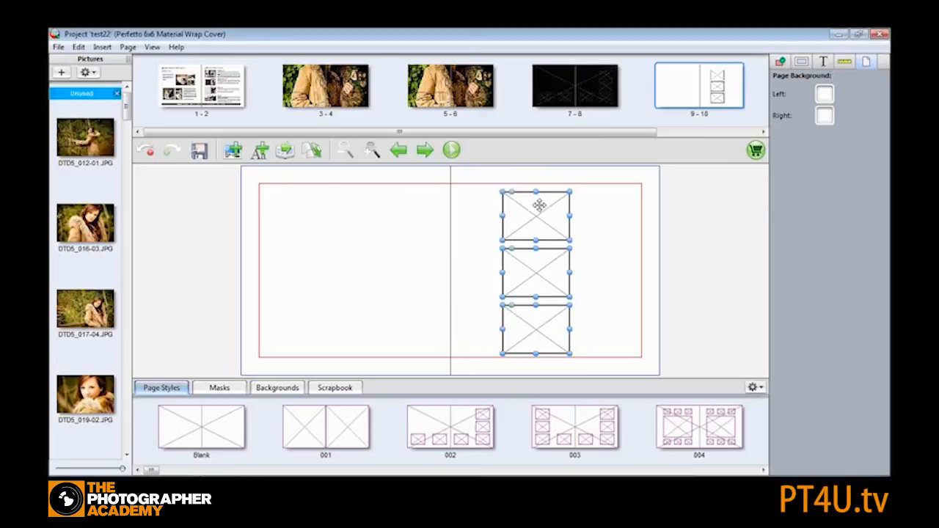
- Move the column of boxes to the left page and group them
{"action": "left_click", "coordinate": [530, 212]}
{"action": "left_click_drag", "start_coordinate": [530, 212], "coordinate": [304, 208]}
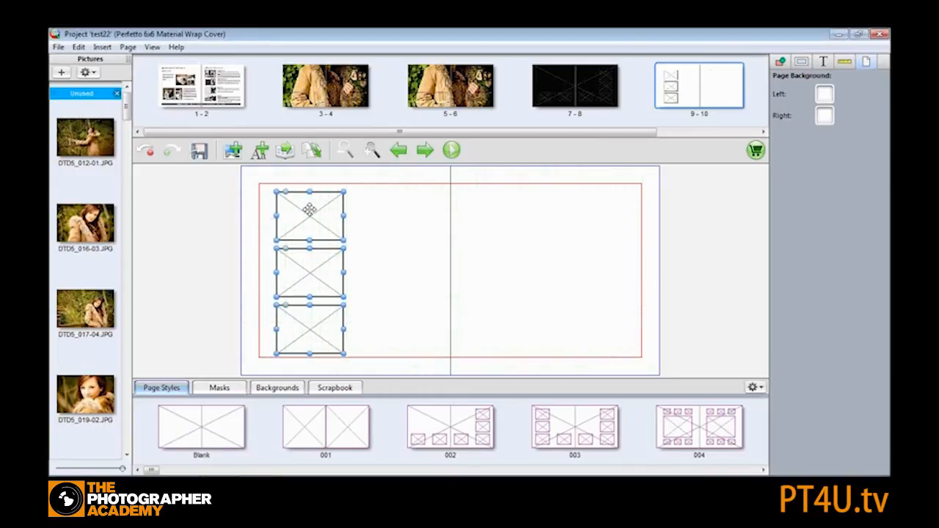
{"action": "right_click", "coordinate": [309, 210]}
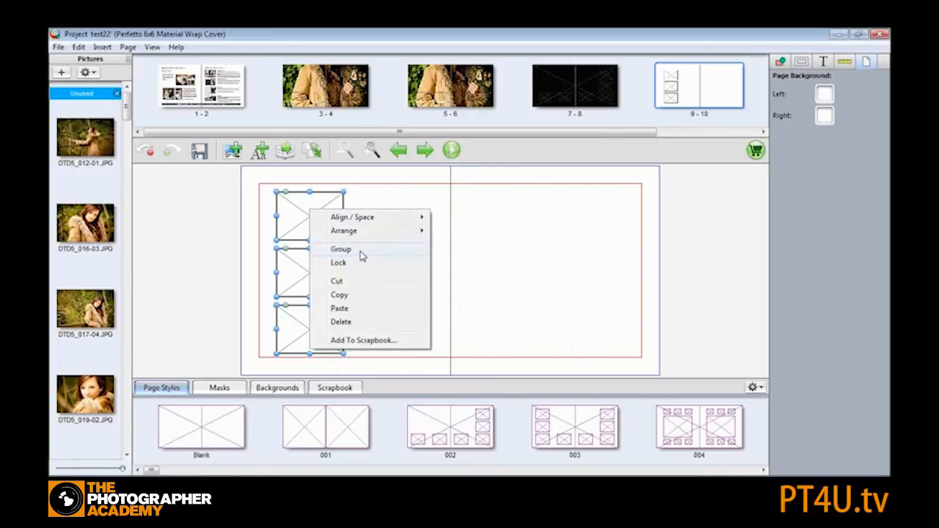
{"action": "left_click", "coordinate": [361, 251]}
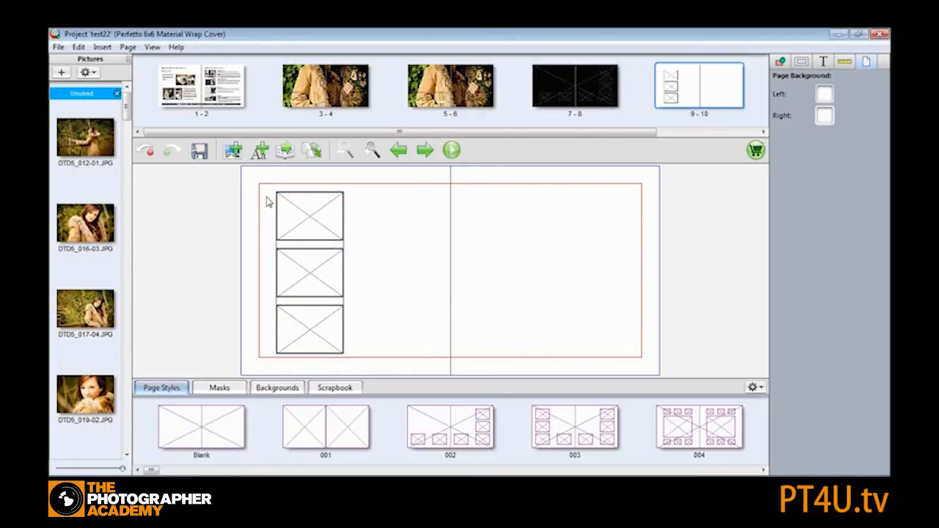
- Copy the grouped column and paste a duplicate column beside it on the left page
{"action": "left_click_drag", "start_coordinate": [298, 247], "coordinate": [310, 211]}
{"action": "right_click", "coordinate": [310, 211]}
{"action": "left_click", "coordinate": [359, 300]}
{"action": "right_click", "coordinate": [398, 228]}
{"action": "left_click", "coordinate": [430, 235]}
{"action": "left_click_drag", "start_coordinate": [279, 193], "coordinate": [411, 236]}
- Paste two more columns and position them across the right page, making four columns
{"action": "right_click", "coordinate": [503, 214]}
{"action": "left_click", "coordinate": [530, 219]}
{"action": "left_click", "coordinate": [269, 187]}
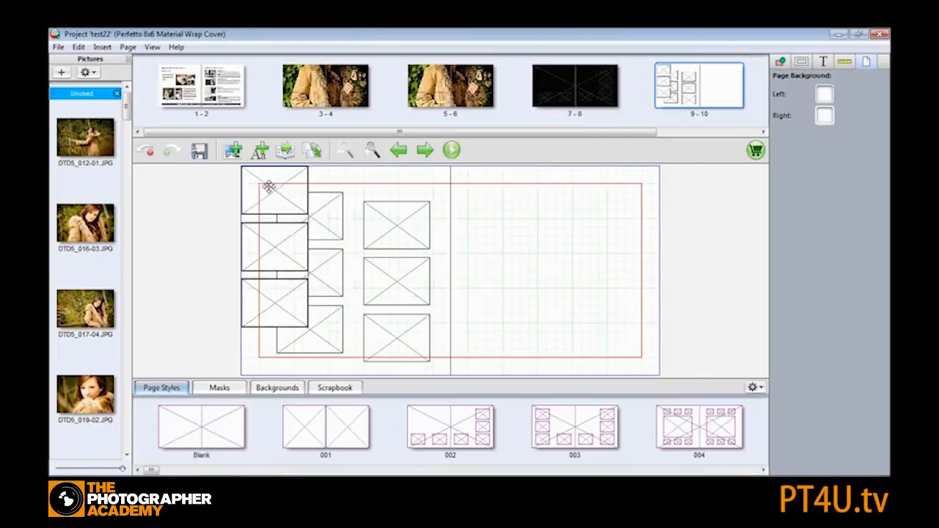
{"action": "left_click_drag", "start_coordinate": [270, 186], "coordinate": [487, 212]}
{"action": "left_click", "coordinate": [572, 221]}
{"action": "left_click_drag", "start_coordinate": [283, 180], "coordinate": [602, 218]}
{"action": "left_click", "coordinate": [314, 209]}
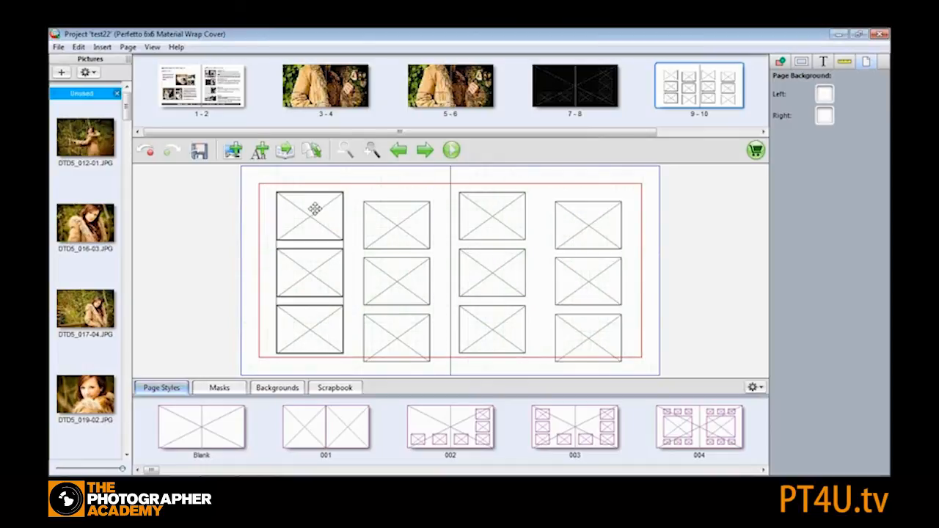
- Select all four columns and align them to the top
{"action": "left_click", "coordinate": [394, 220], "text": "shift"}
{"action": "left_click", "coordinate": [492, 217], "text": "shift"}
{"action": "left_click", "coordinate": [601, 222], "text": "shift"}
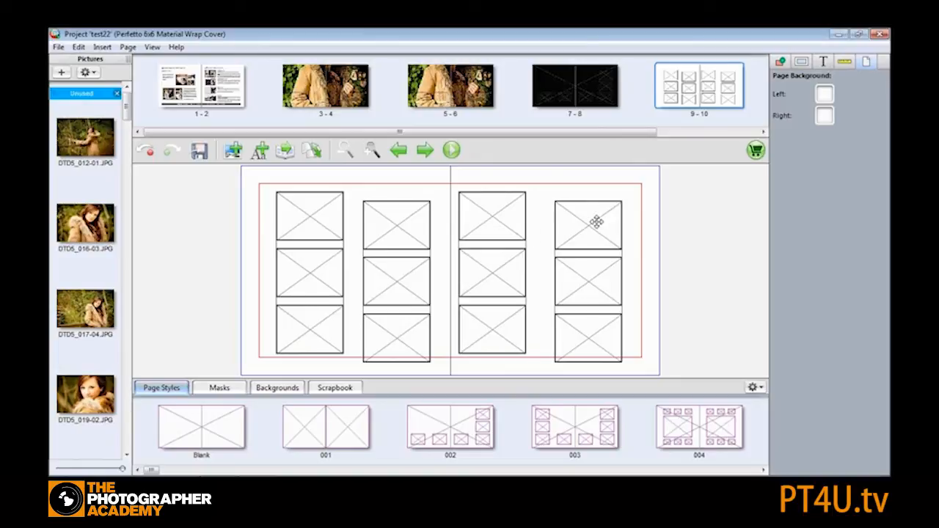
{"action": "right_click", "coordinate": [315, 215]}
{"action": "mouse_move", "coordinate": [397, 224]}
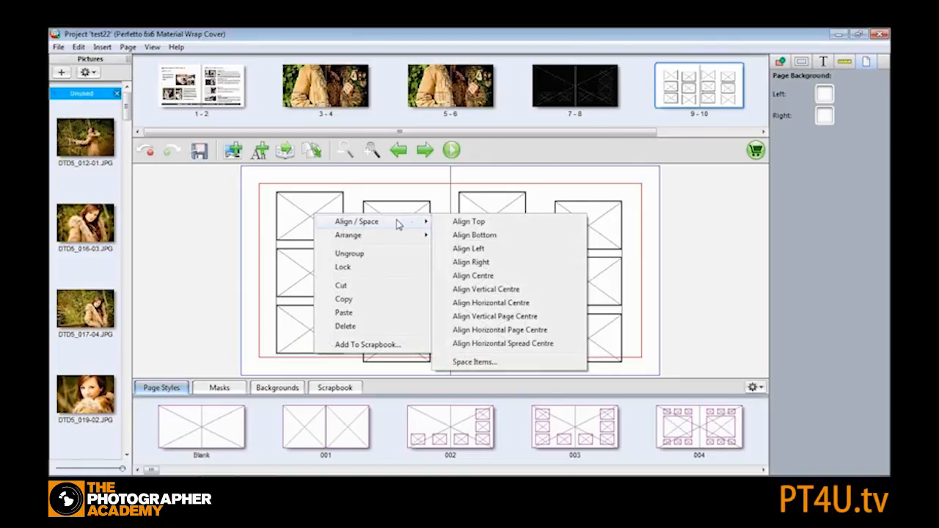
{"action": "left_click", "coordinate": [472, 222]}
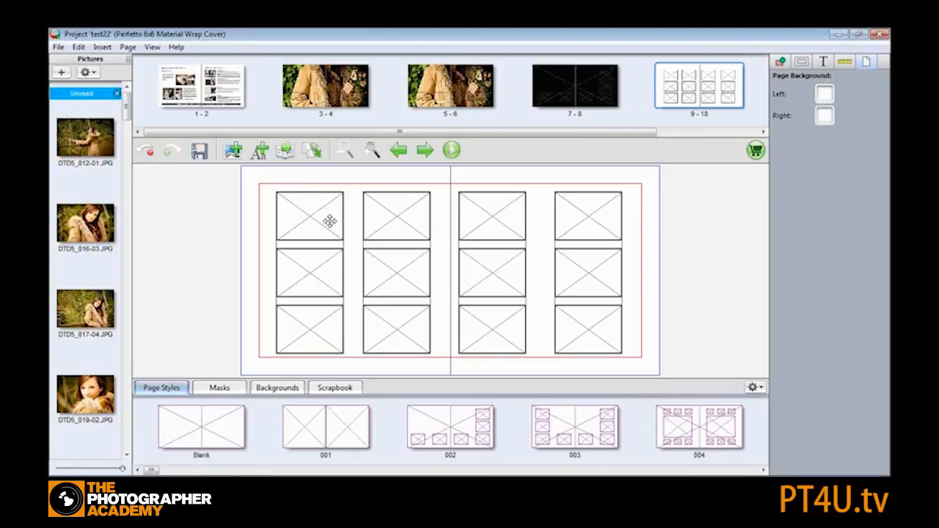
- Set both the left and right page backgrounds of spread 9-10 to Black
{"action": "left_click", "coordinate": [753, 387]}
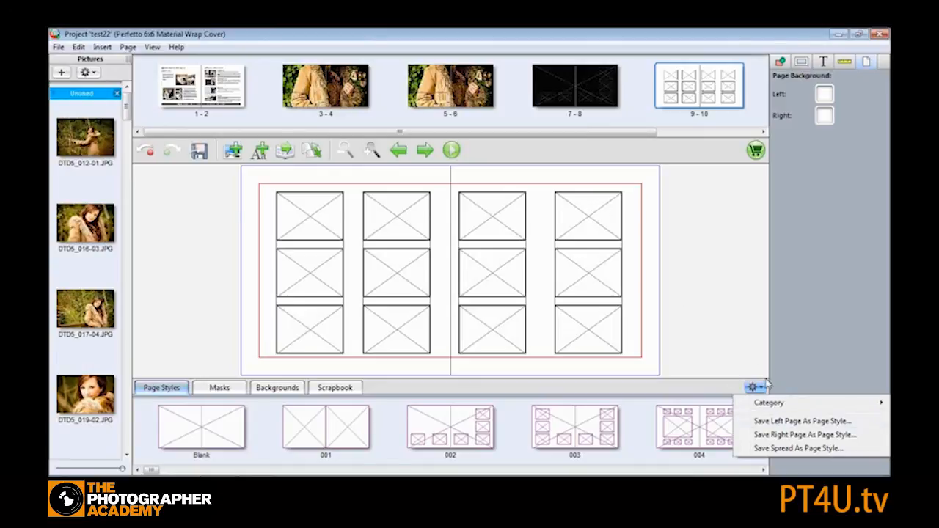
{"action": "left_click", "coordinate": [825, 93]}
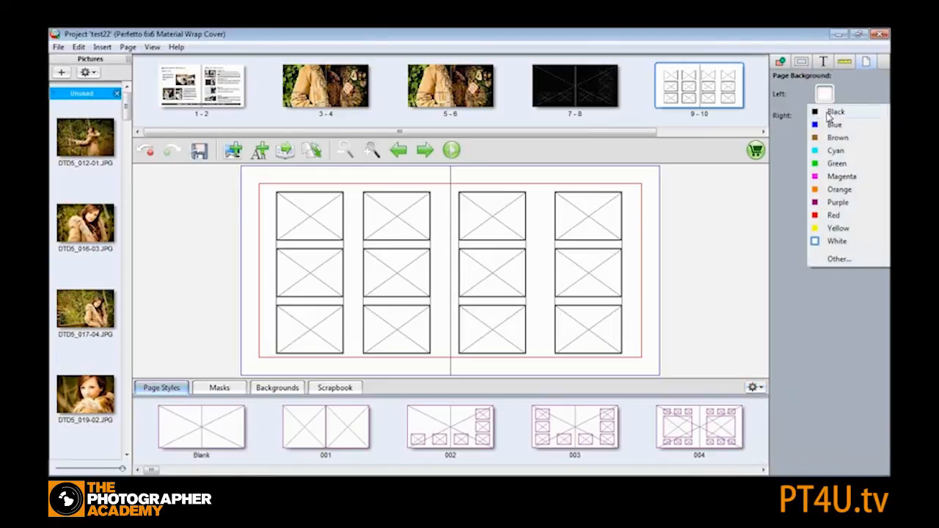
{"action": "left_click", "coordinate": [831, 112]}
{"action": "left_click", "coordinate": [825, 116]}
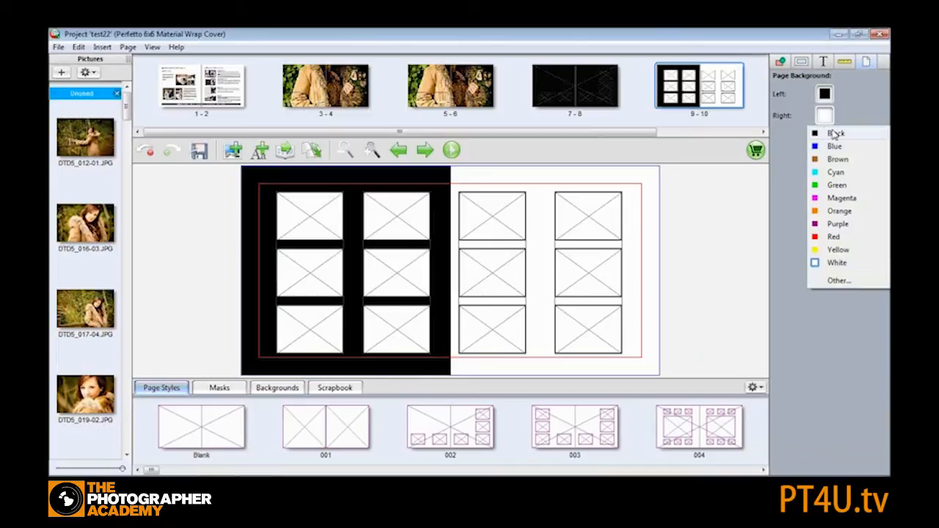
{"action": "left_click", "coordinate": [835, 134]}
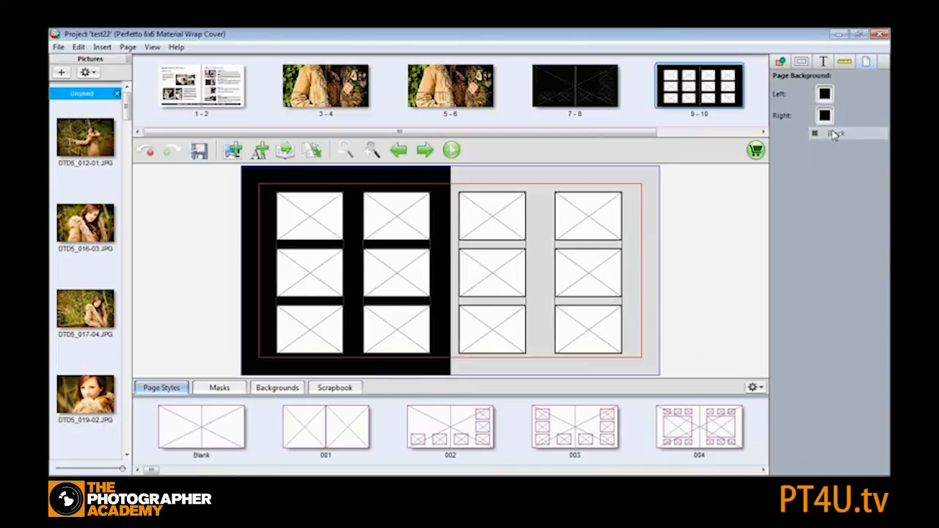
- Save the spread as a page style named multi in a new category called My Templates
{"action": "left_click", "coordinate": [761, 388]}
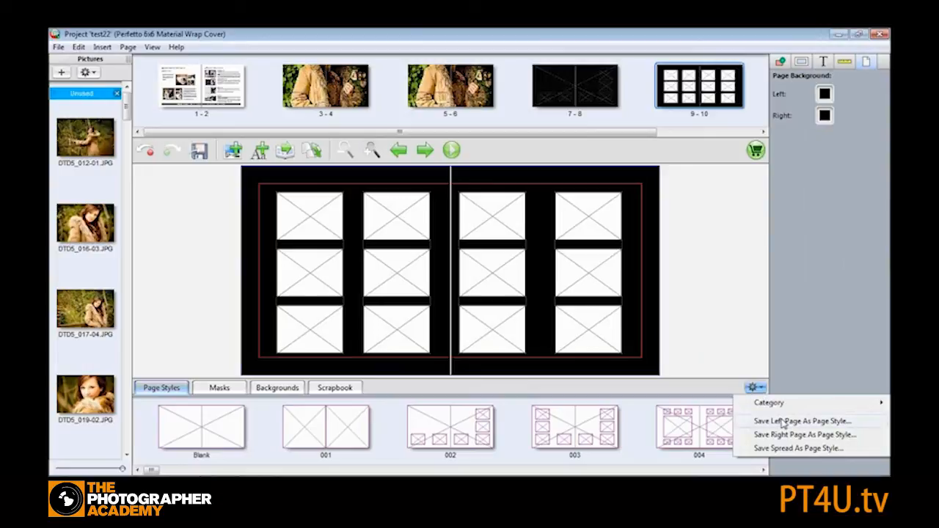
{"action": "left_click", "coordinate": [791, 448]}
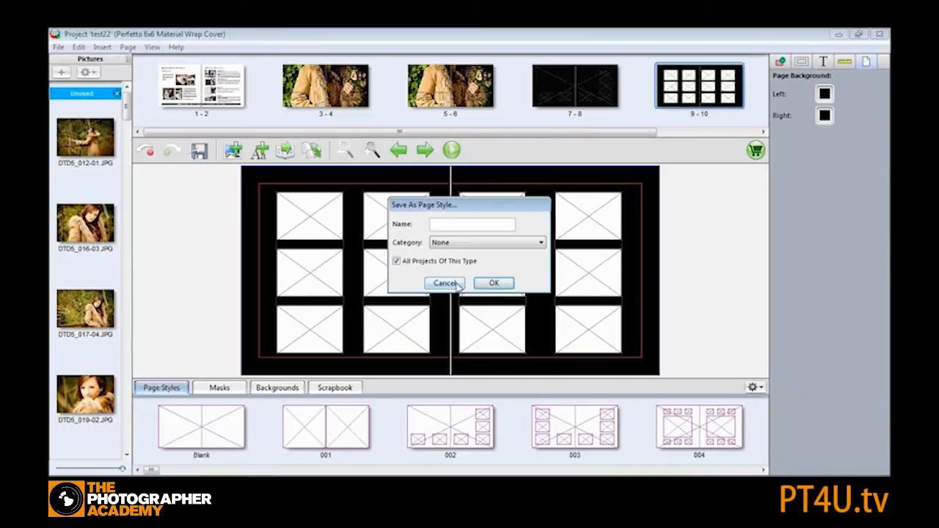
{"action": "type", "text": "mul"}
{"action": "left_click", "coordinate": [522, 247]}
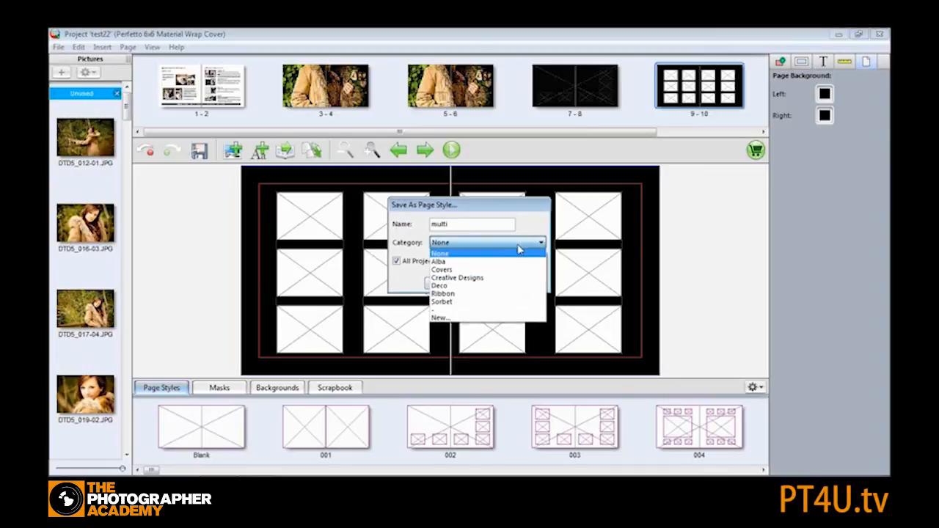
{"action": "left_click", "coordinate": [464, 319]}
{"action": "type", "text": "My Templates"}
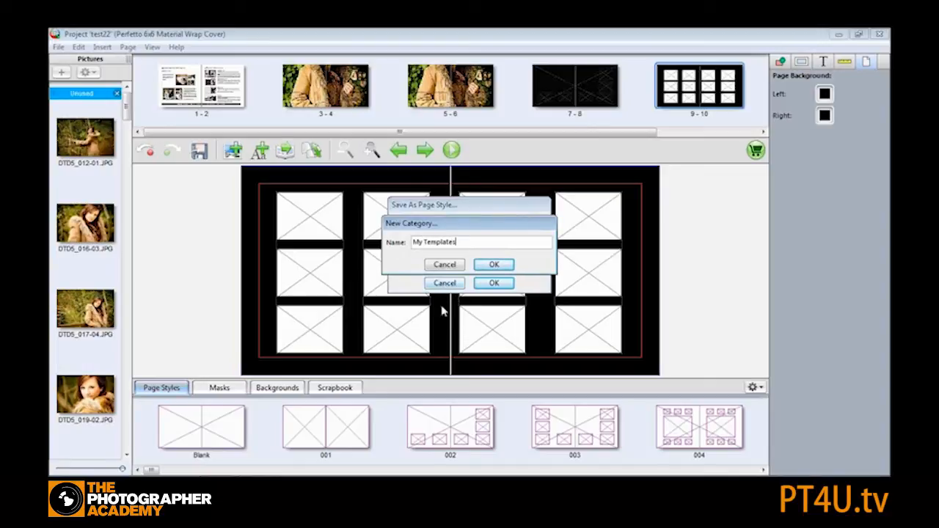
{"action": "left_click", "coordinate": [492, 265]}
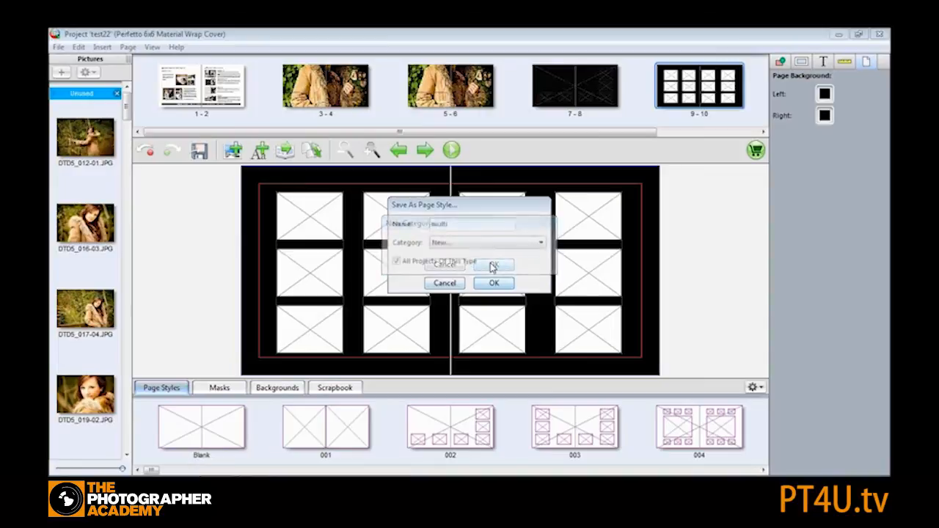
{"action": "left_click", "coordinate": [491, 285]}
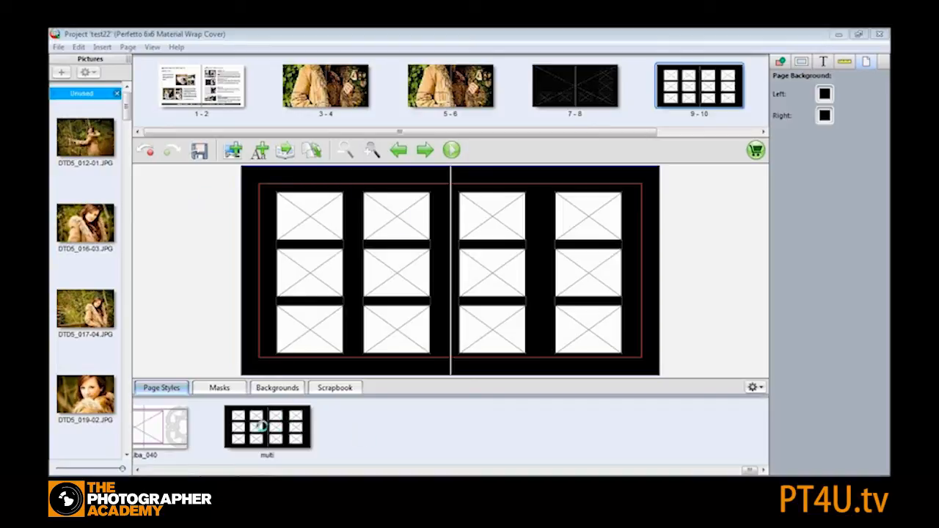
- Apply the multi page style to spread 11-12, keeping a white background on its left page
{"action": "left_click_drag", "start_coordinate": [545, 133], "coordinate": [681, 126]}
{"action": "left_click", "coordinate": [698, 86]}
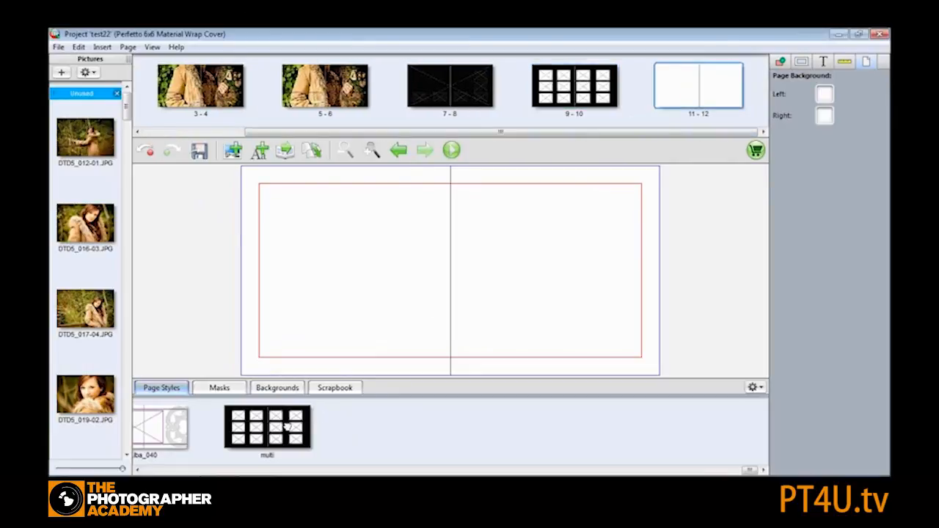
{"action": "left_click", "coordinate": [825, 94]}
{"action": "left_click", "coordinate": [844, 243]}
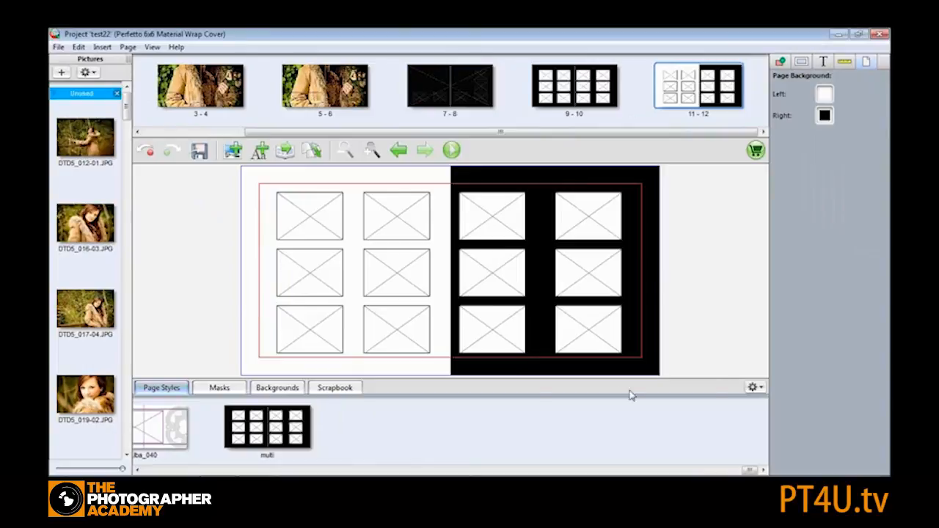
- Filter the page styles list to show only the My Templates category
{"action": "left_click", "coordinate": [760, 390]}
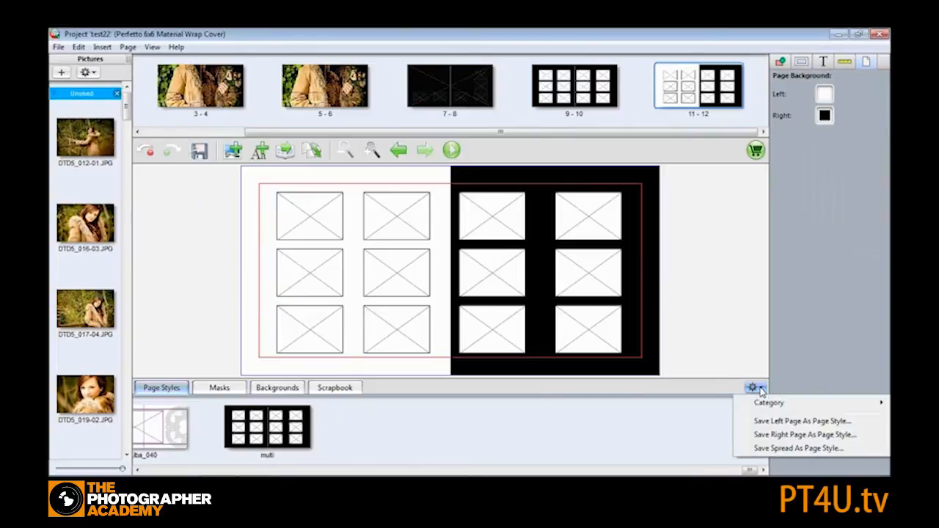
{"action": "mouse_move", "coordinate": [778, 403]}
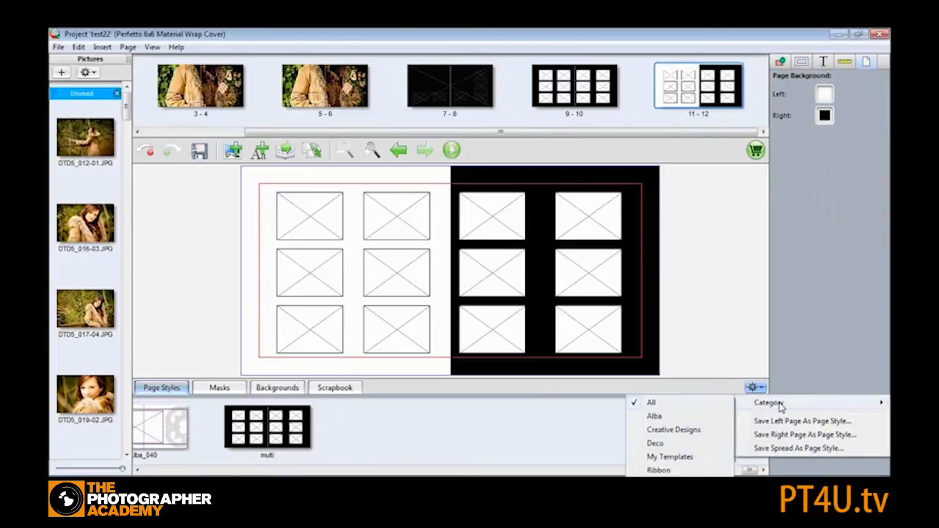
{"action": "left_click", "coordinate": [674, 458]}
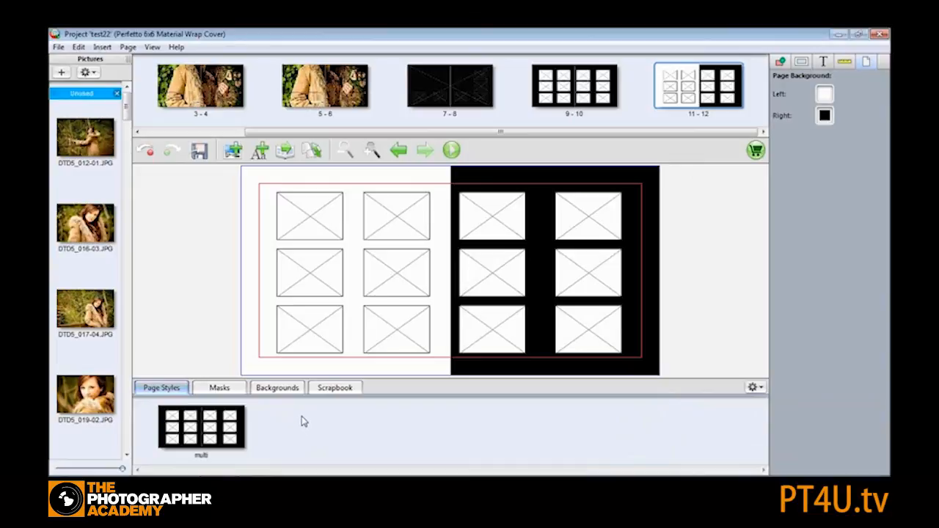
{"action": "left_click", "coordinate": [824, 115]}
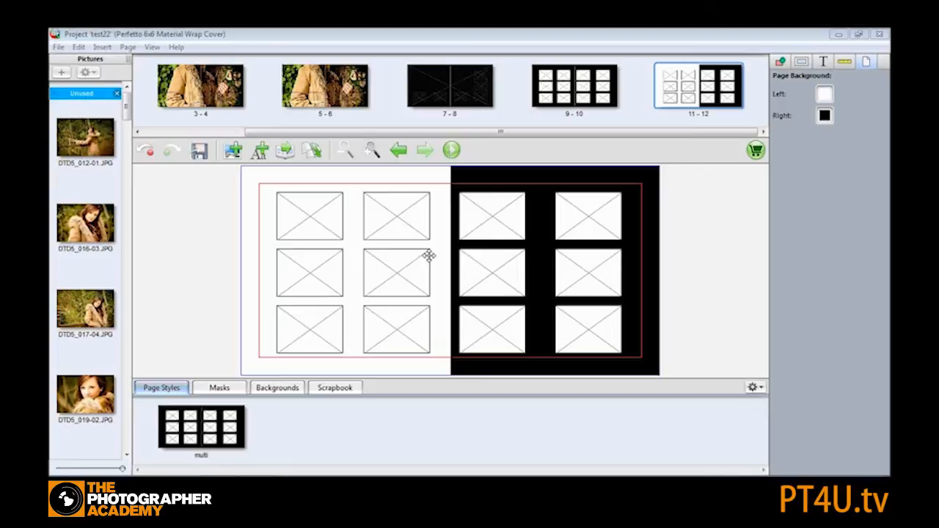
{"action": "left_click", "coordinate": [299, 34]}
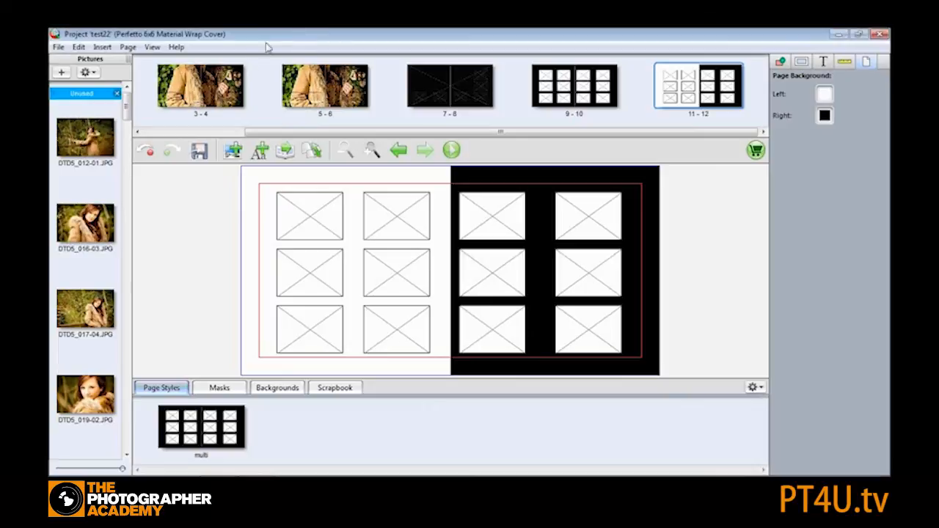
{"action": "left_click", "coordinate": [58, 47]}
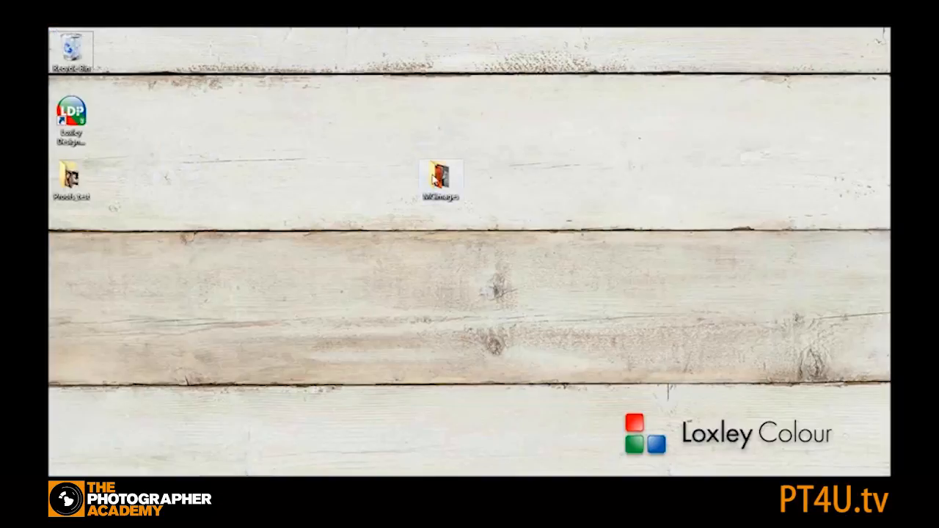
- Browse the MCimages folder and view proof image 001 from the Proofs_test folder
{"action": "double_click", "coordinate": [437, 180]}
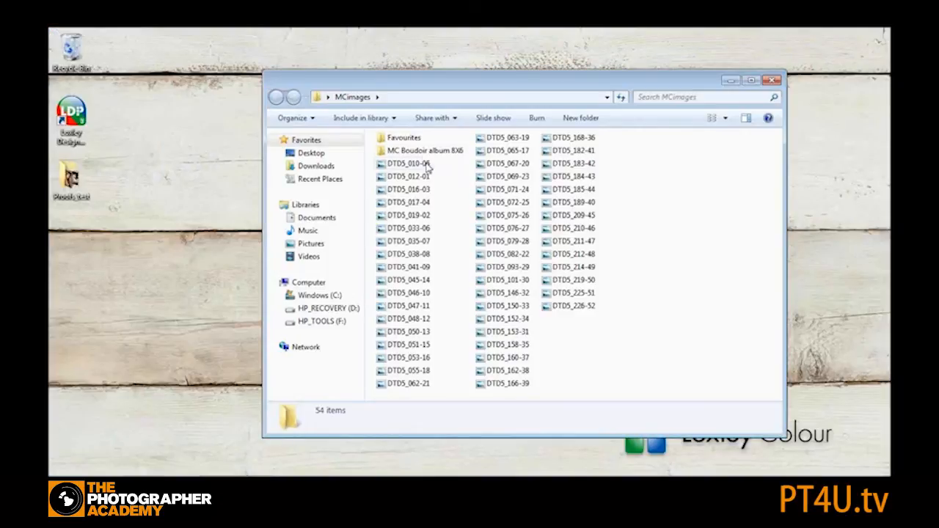
{"action": "left_click", "coordinate": [731, 80]}
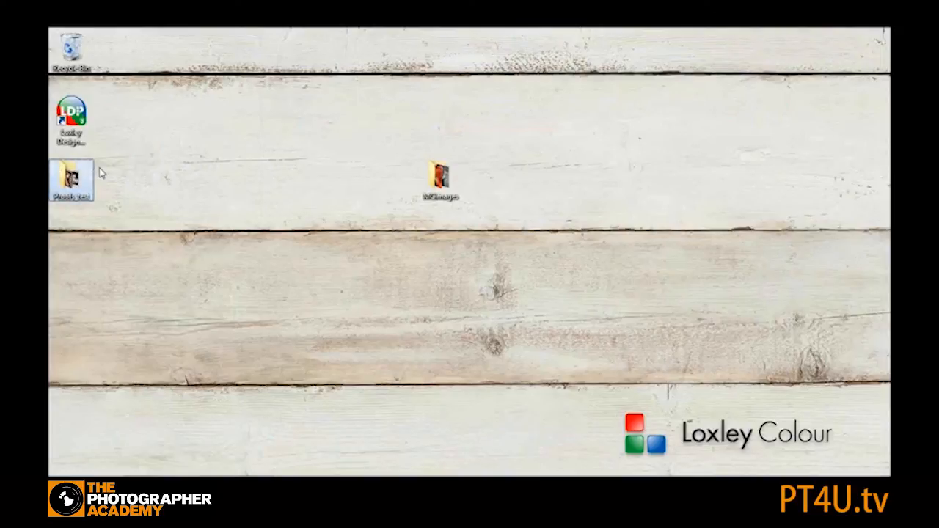
{"action": "double_click", "coordinate": [72, 180]}
{"action": "double_click", "coordinate": [418, 160]}
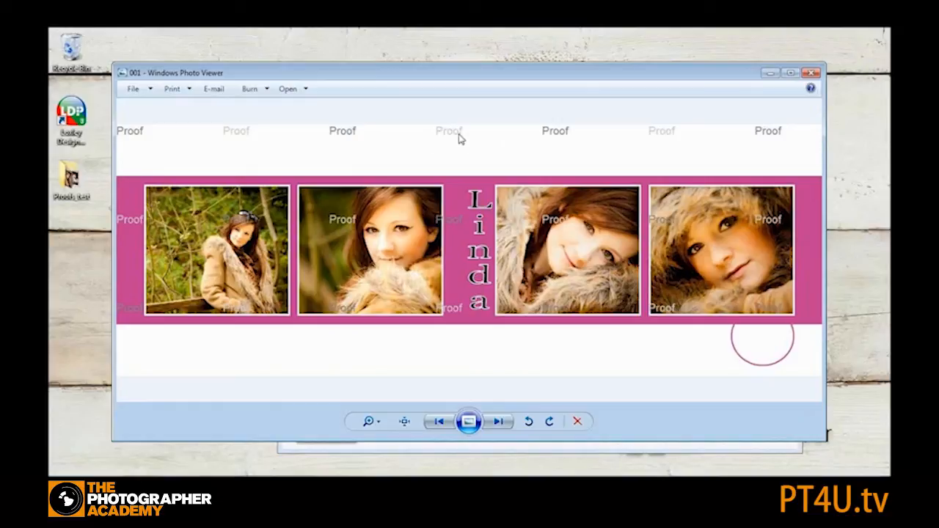
{"action": "left_click", "coordinate": [811, 73]}
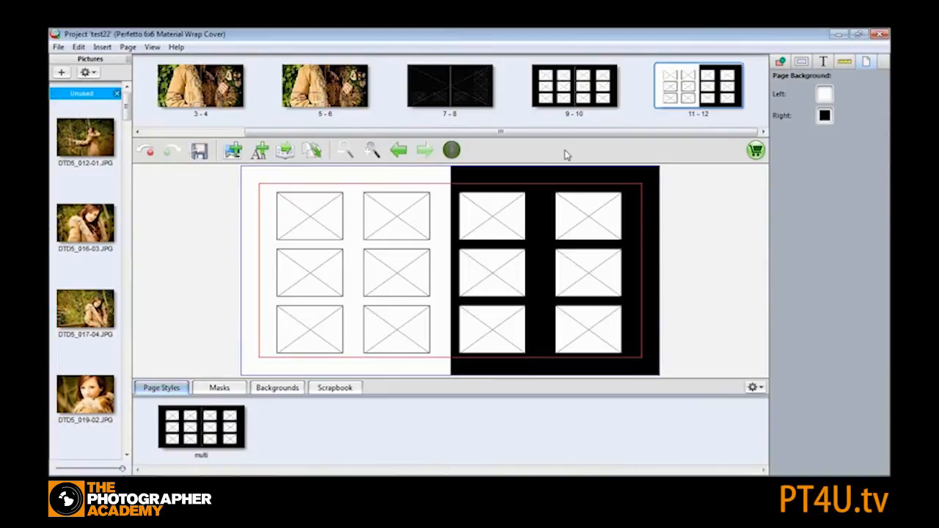
- Ungroup the left column of picture boxes on the left page and select its three boxes
{"action": "left_click", "coordinate": [318, 215]}
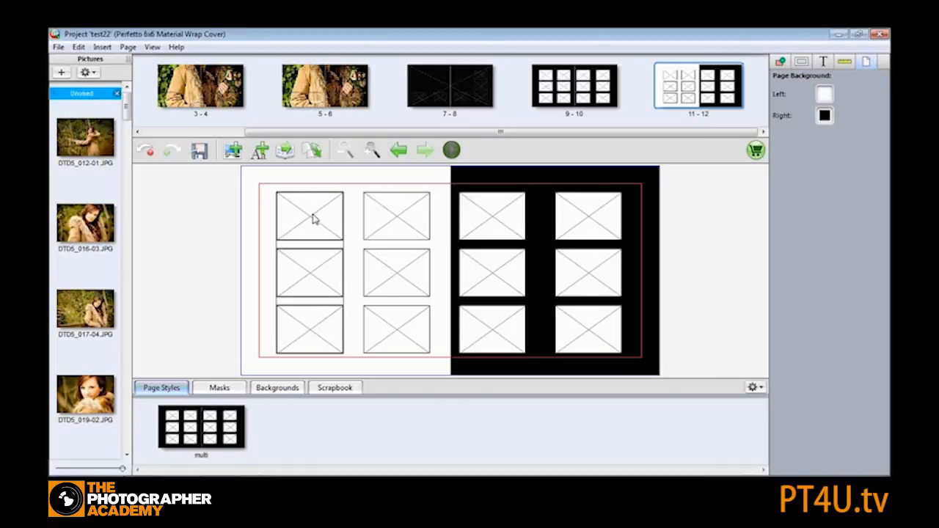
{"action": "right_click", "coordinate": [313, 216]}
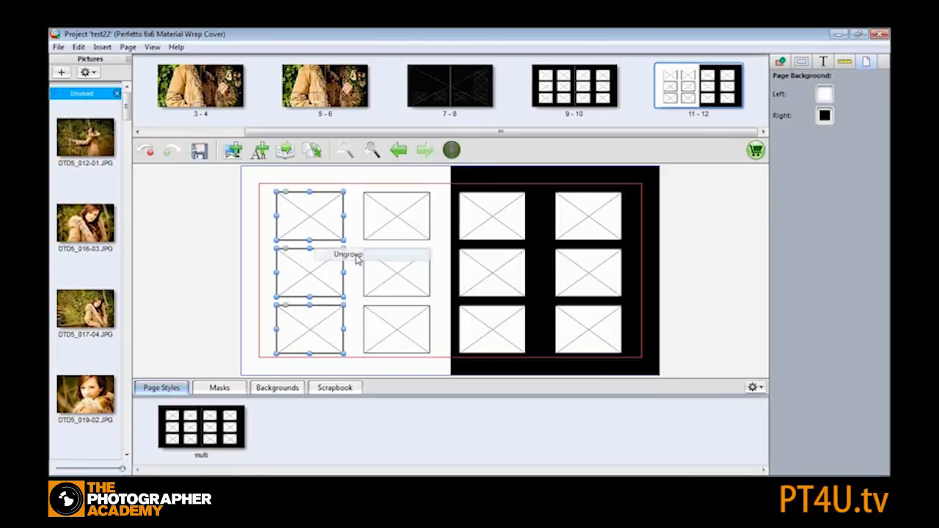
{"action": "left_click", "coordinate": [355, 255]}
{"action": "left_click", "coordinate": [352, 208]}
{"action": "left_click", "coordinate": [311, 213]}
{"action": "left_click", "coordinate": [309, 252], "text": "shift"}
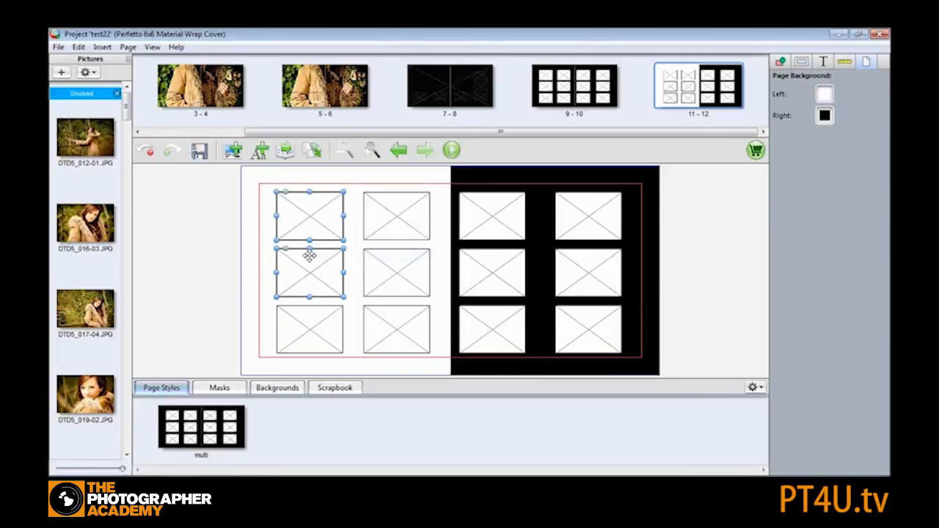
{"action": "left_click", "coordinate": [323, 317], "text": "shift"}
- Try a drop shadow with offset 16 on the three left-column boxes, then undo it
{"action": "left_click", "coordinate": [780, 62]}
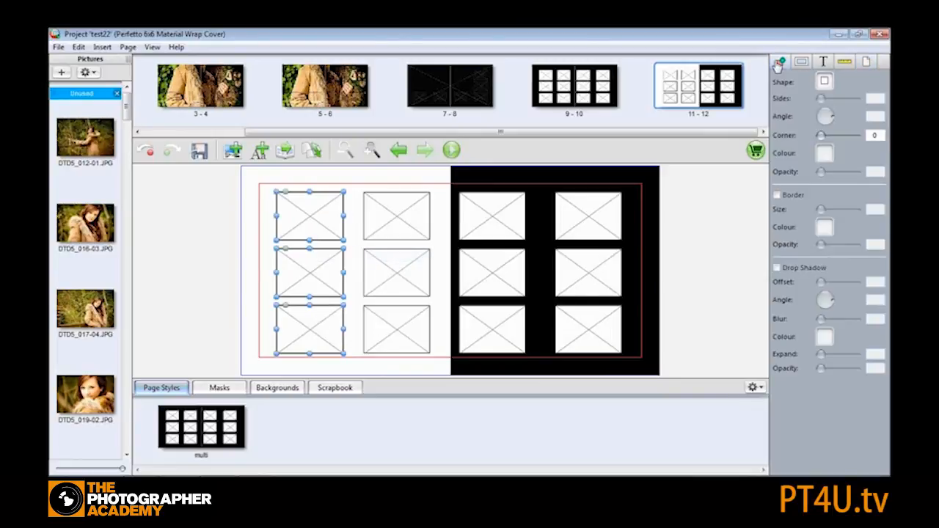
{"action": "left_click", "coordinate": [779, 269]}
{"action": "mouse_move", "coordinate": [823, 285]}
{"action": "left_mouse_down"}
{"action": "mouse_move", "coordinate": [838, 285]}
{"action": "mouse_move", "coordinate": [825, 284]}
{"action": "left_mouse_up"}
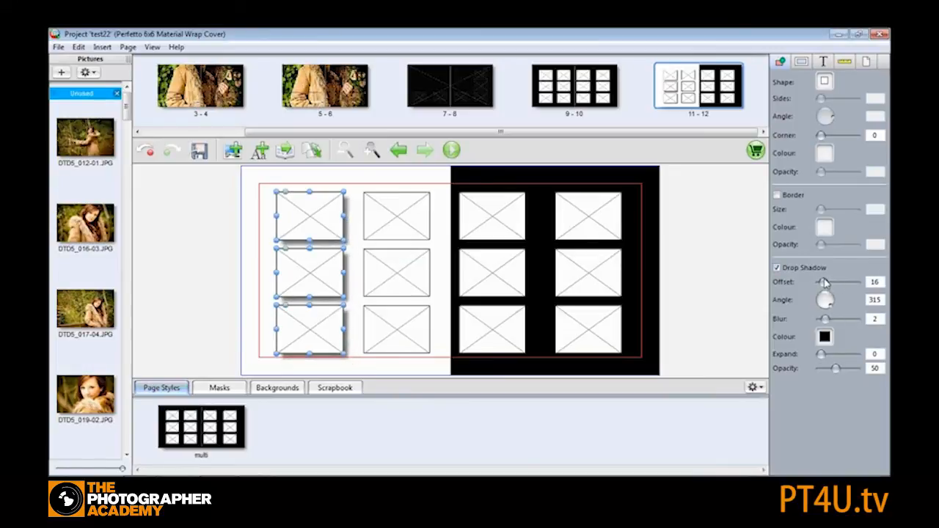
{"action": "left_click", "coordinate": [319, 181]}
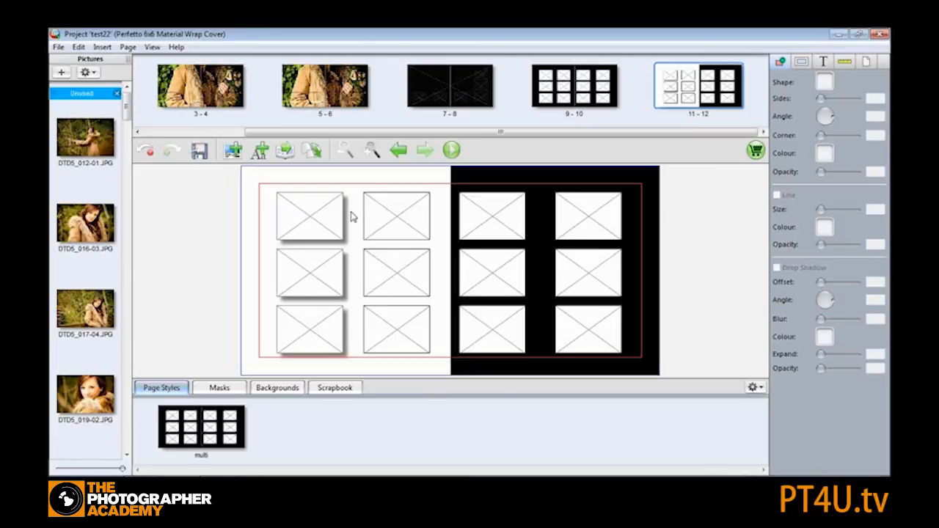
{"action": "left_click", "coordinate": [146, 150]}
- Ungroup the second column of picture boxes on the left page
{"action": "left_click", "coordinate": [317, 214]}
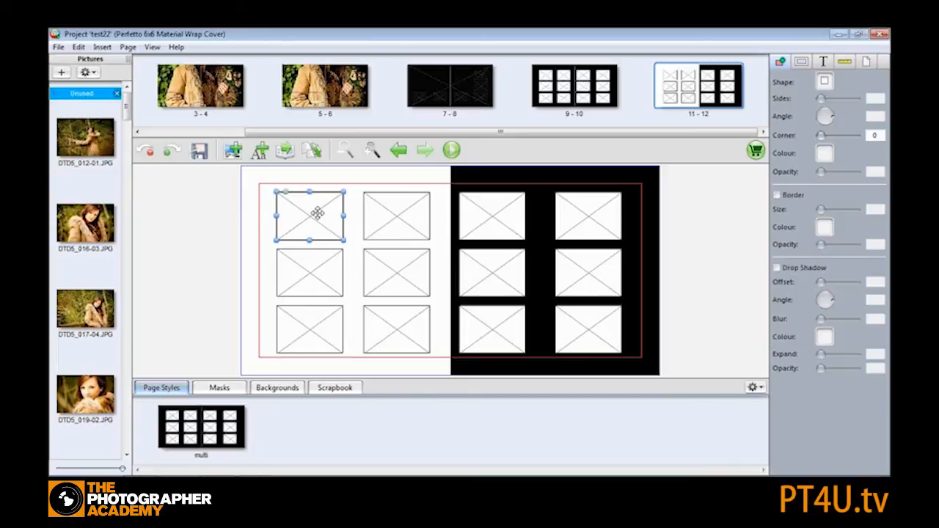
{"action": "left_click", "coordinate": [312, 328], "text": "shift"}
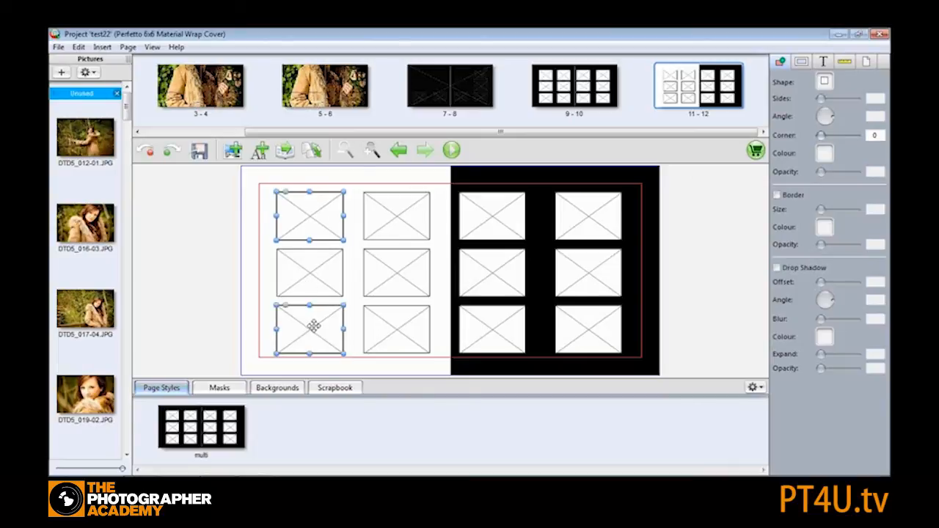
{"action": "right_click", "coordinate": [395, 264]}
{"action": "left_click", "coordinate": [424, 305]}
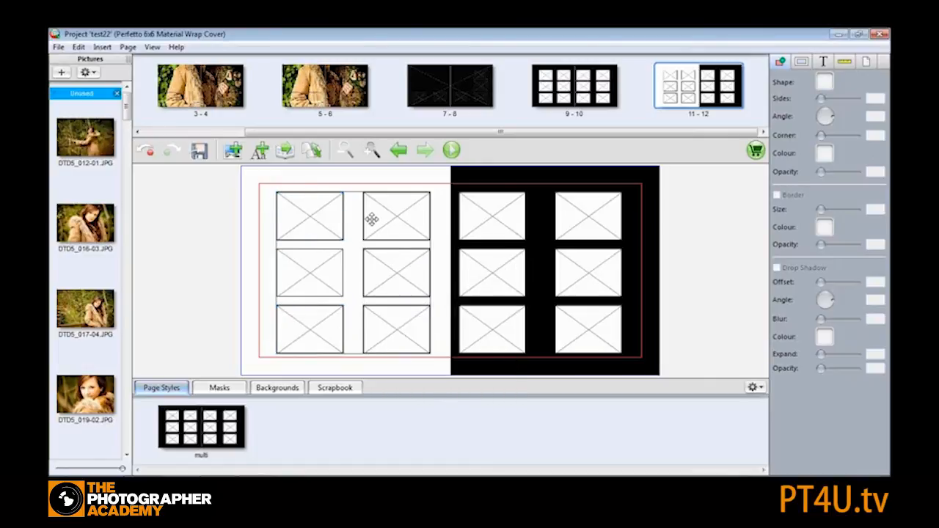
{"action": "right_click", "coordinate": [369, 218]}
{"action": "left_click", "coordinate": [400, 257]}
- Give the four corner picture boxes on the left page a drop shadow with offset 9
{"action": "left_click", "coordinate": [331, 204]}
{"action": "left_click", "coordinate": [322, 315], "text": "shift"}
{"action": "left_click", "coordinate": [382, 220], "text": "shift"}
{"action": "left_click", "coordinate": [395, 321], "text": "shift"}
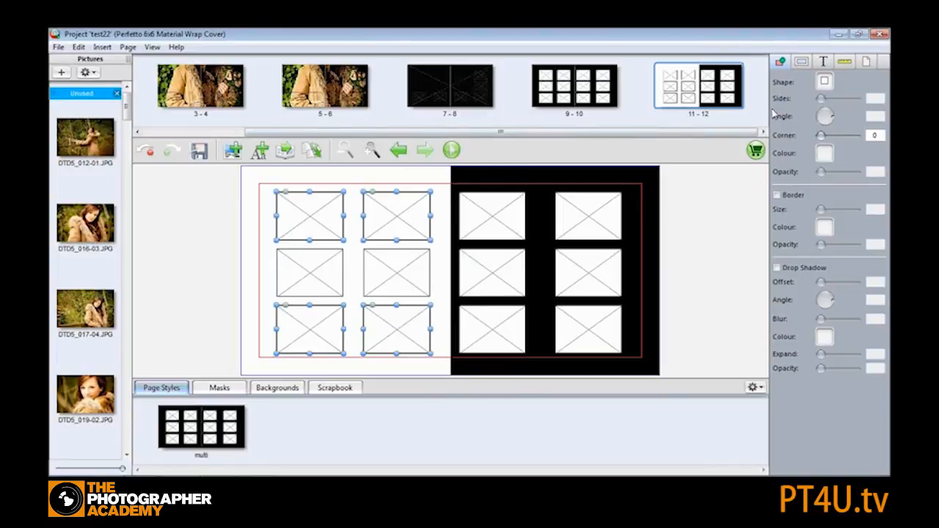
{"action": "left_click", "coordinate": [776, 268]}
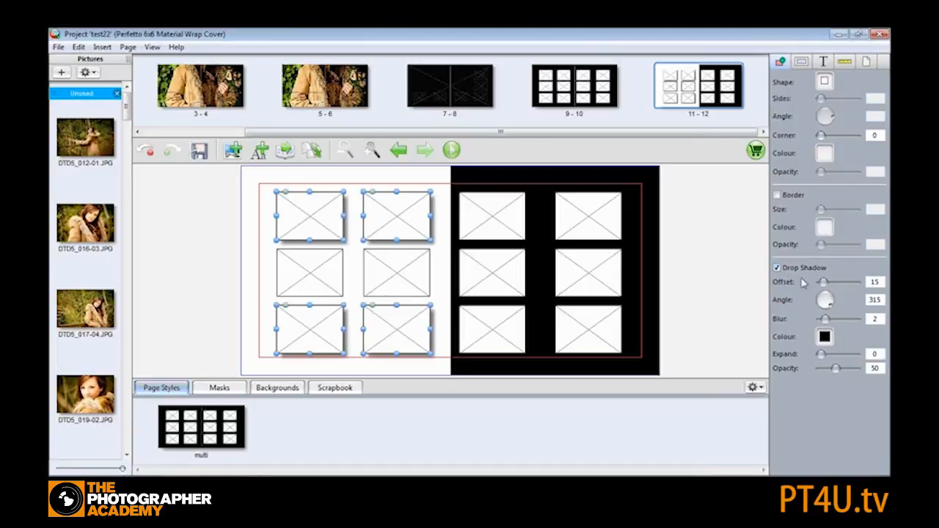
{"action": "left_click_drag", "start_coordinate": [831, 286], "coordinate": [824, 283]}
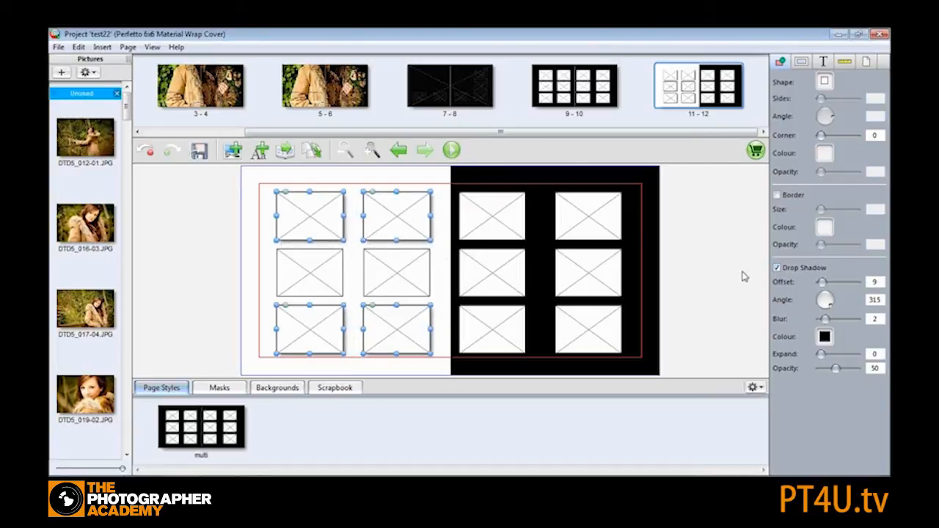
{"action": "left_click", "coordinate": [389, 179]}
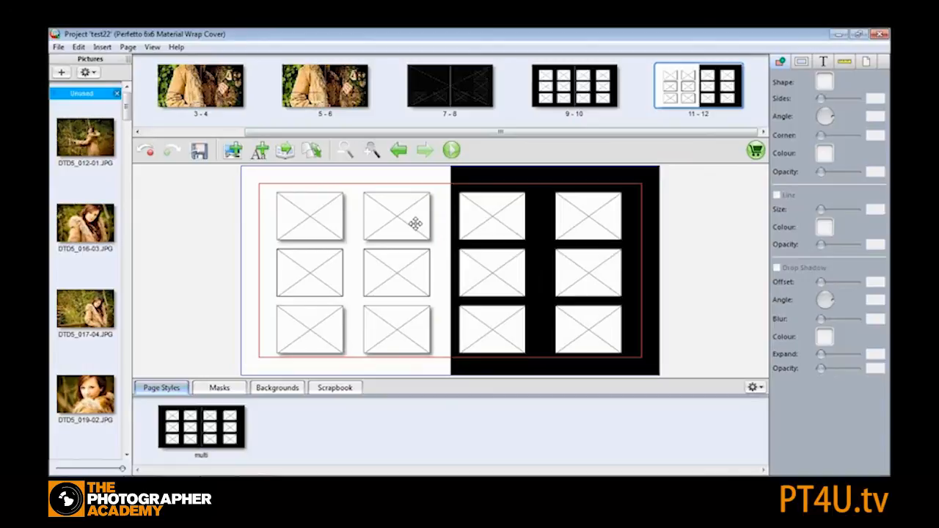
- Select the three boxes of the left column and group them again
{"action": "right_click", "coordinate": [320, 213]}
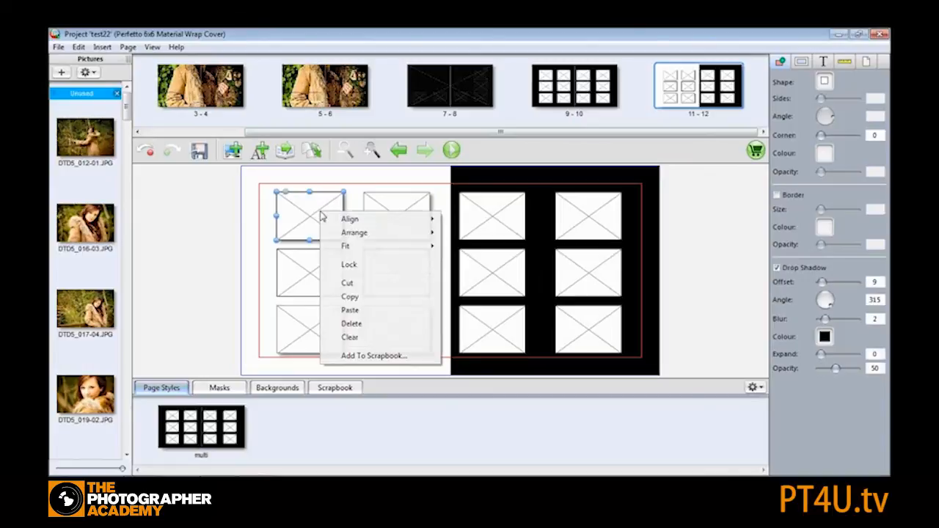
{"action": "left_click", "coordinate": [266, 215]}
{"action": "left_click", "coordinate": [311, 210]}
{"action": "left_click", "coordinate": [307, 256], "text": "shift"}
{"action": "left_click", "coordinate": [310, 327], "text": "shift"}
{"action": "right_click", "coordinate": [308, 215]}
{"action": "left_click", "coordinate": [342, 255]}
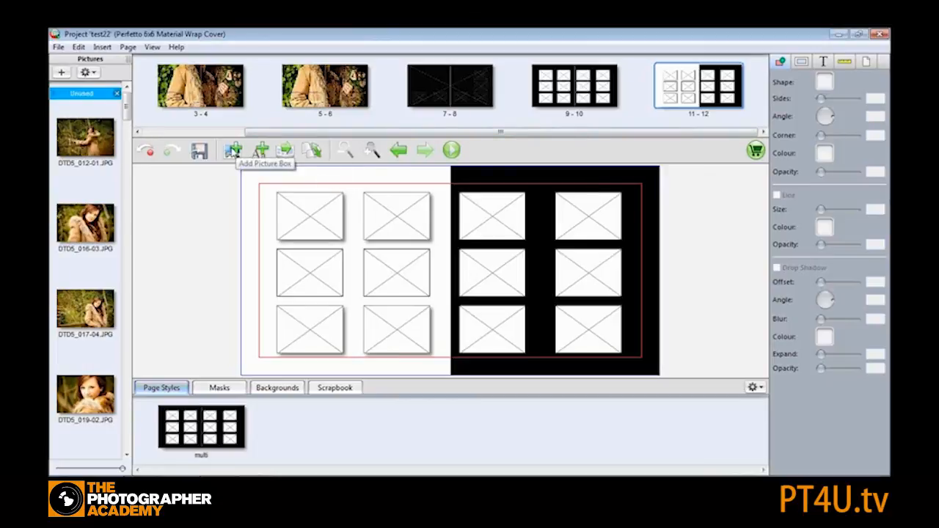
- Add a new picture box on spread 11-12 and fit it to the whole spread
{"action": "left_click", "coordinate": [232, 150]}
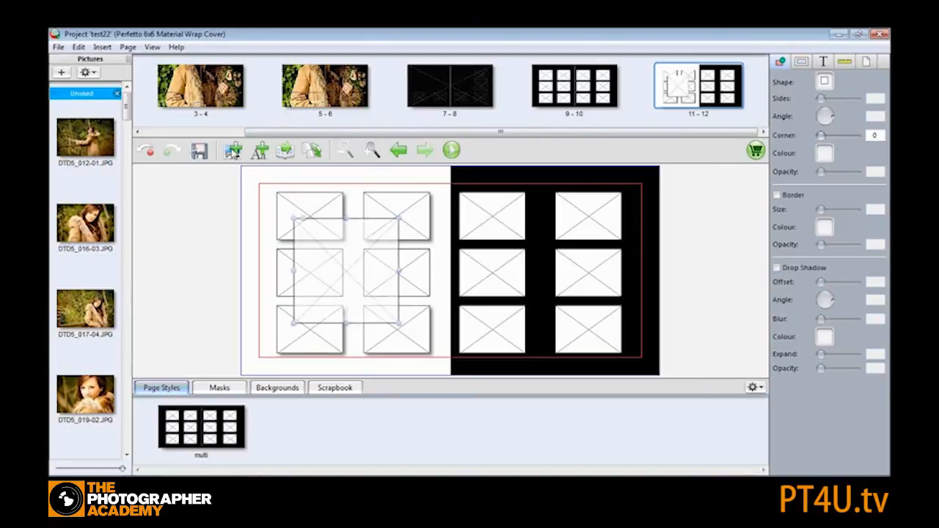
{"action": "right_click", "coordinate": [347, 254]}
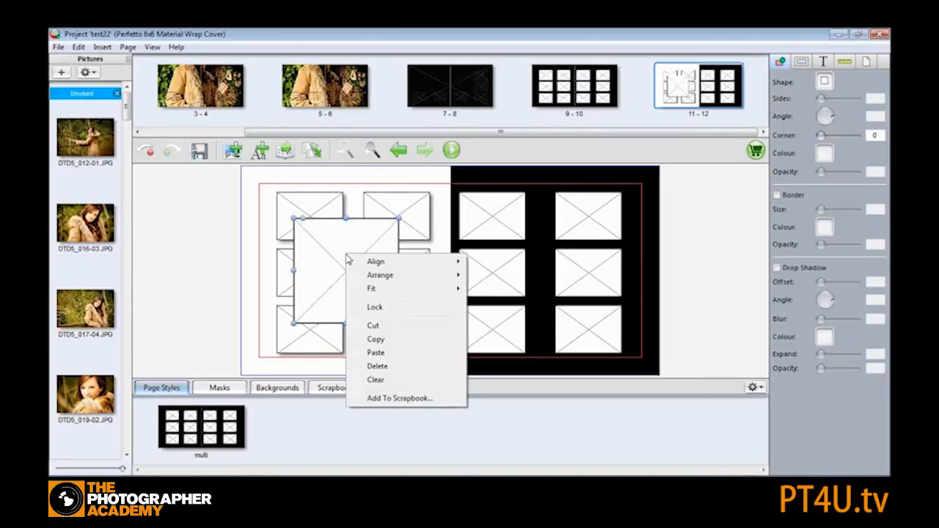
{"action": "mouse_move", "coordinate": [383, 292]}
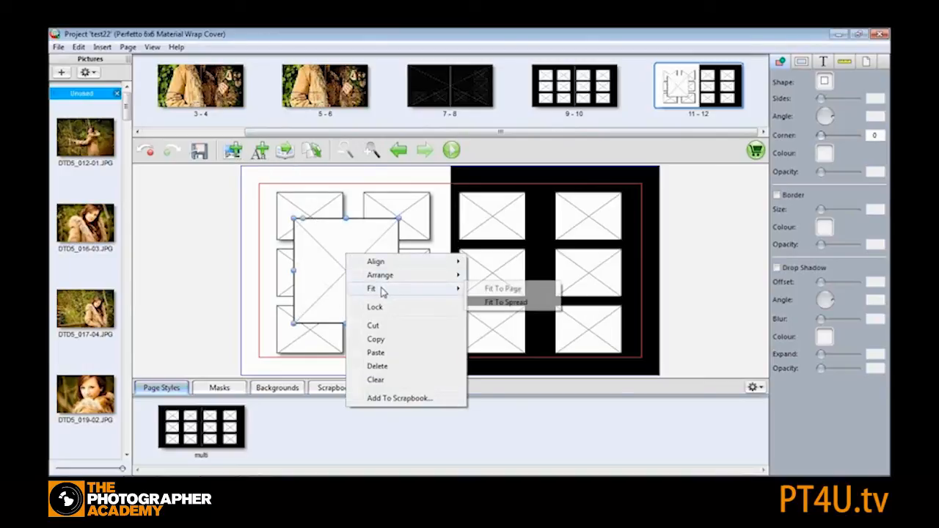
{"action": "left_click", "coordinate": [518, 309]}
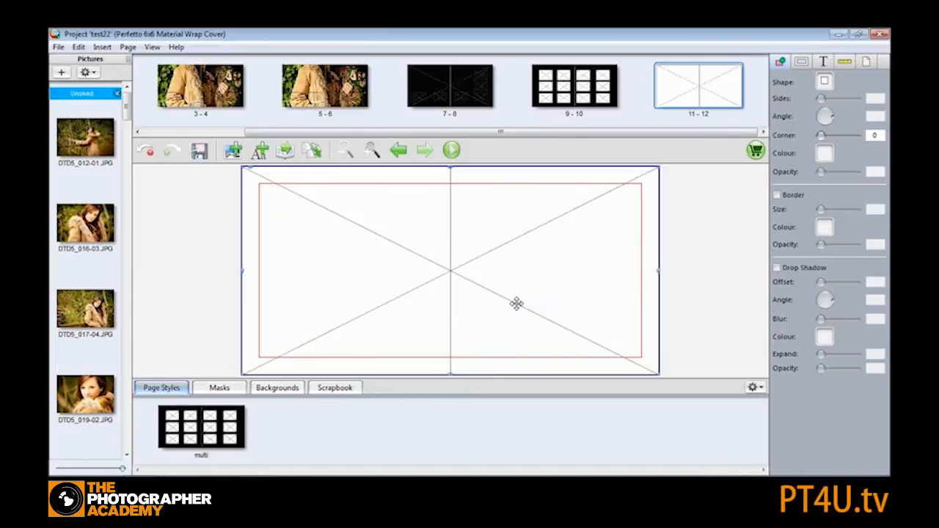
- Send the spread-sized picture box to the back behind the other picture boxes
{"action": "right_click", "coordinate": [388, 212]}
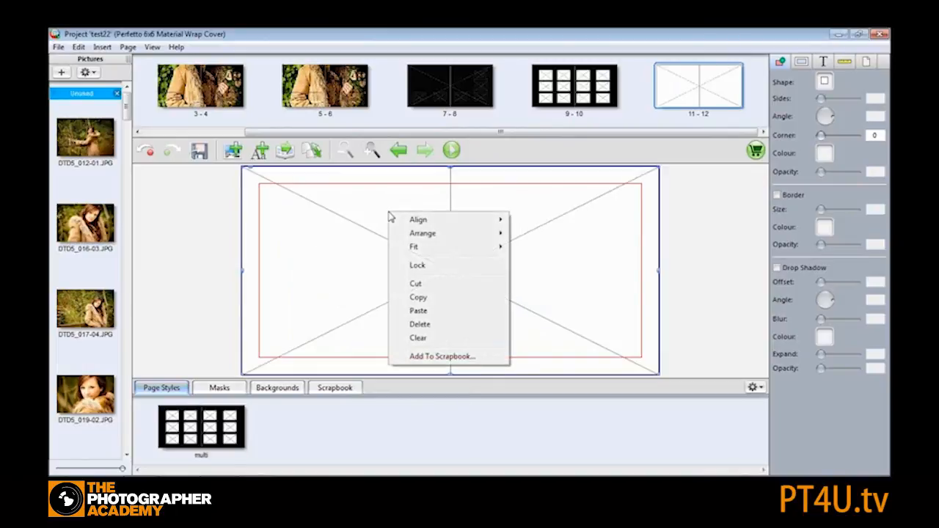
{"action": "mouse_move", "coordinate": [443, 235]}
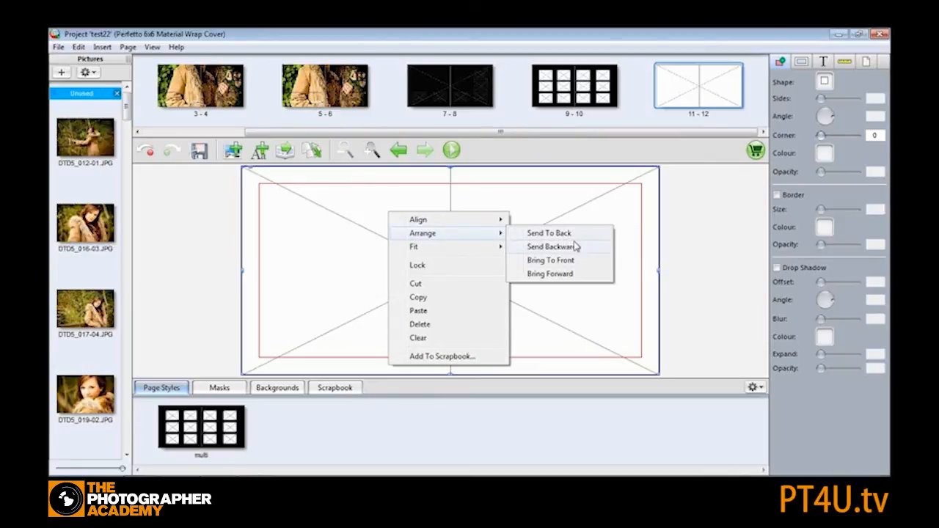
{"action": "left_click", "coordinate": [552, 234]}
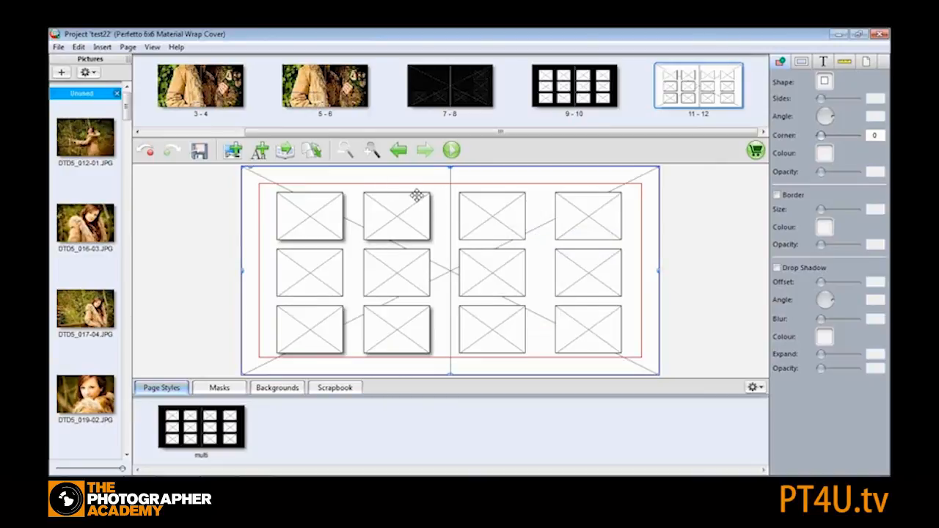
- Drop library photos into the spread-sized background box, trying several before keeping the girl-on-bench photo
{"action": "left_click_drag", "start_coordinate": [84, 223], "coordinate": [260, 197]}
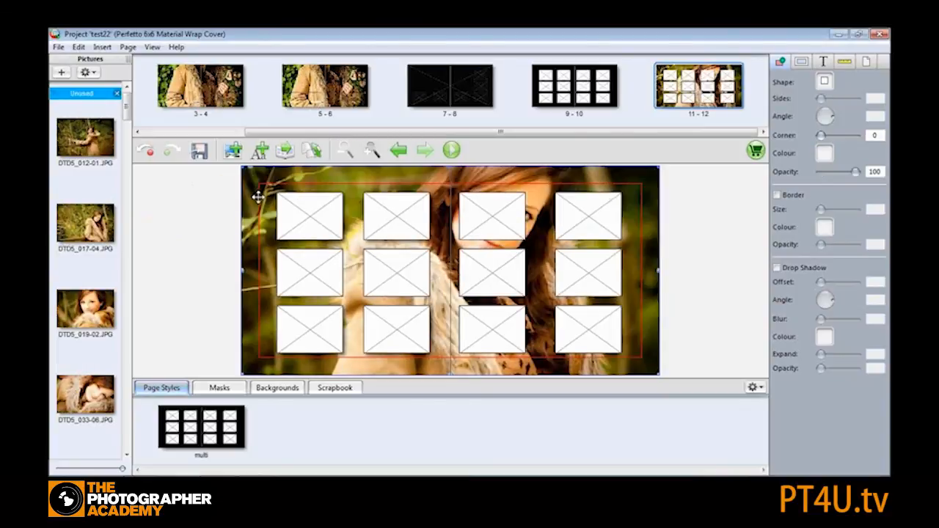
{"action": "left_click_drag", "start_coordinate": [81, 297], "coordinate": [261, 192]}
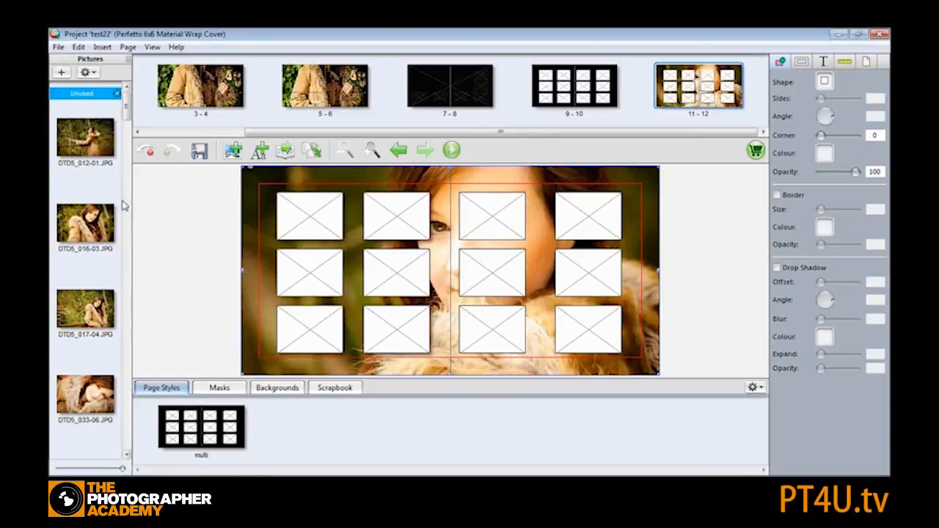
{"action": "scroll", "coordinate": [125, 114], "scroll_direction": "down", "scroll_amount": 3}
{"action": "left_click_drag", "start_coordinate": [87, 389], "coordinate": [261, 202]}
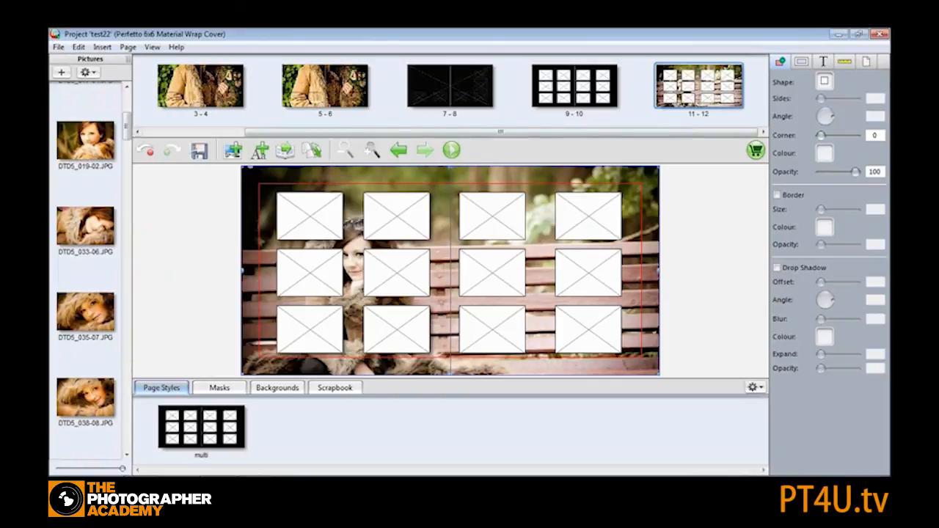
- Keep the left page background black and set the background photo's opacity to 22
{"action": "left_click", "coordinate": [866, 64]}
{"action": "left_click", "coordinate": [826, 94]}
{"action": "left_click", "coordinate": [834, 111]}
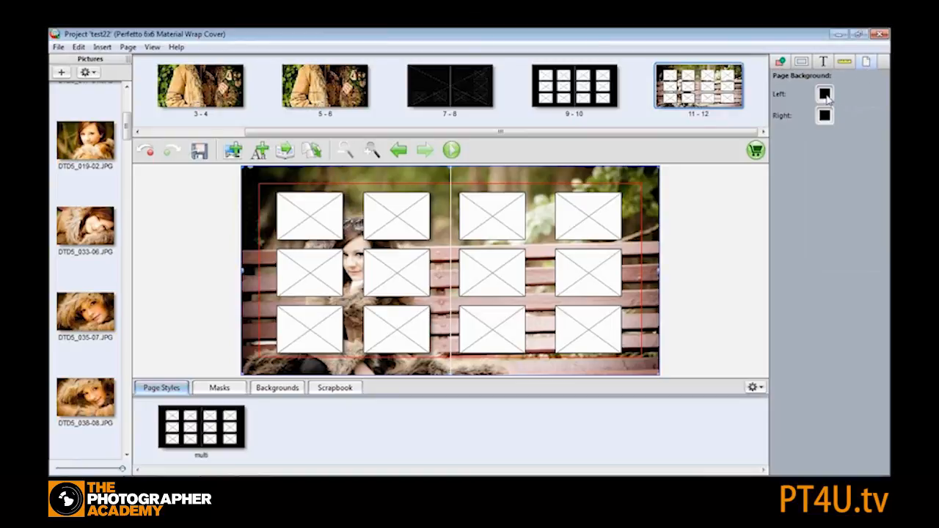
{"action": "left_click", "coordinate": [781, 63]}
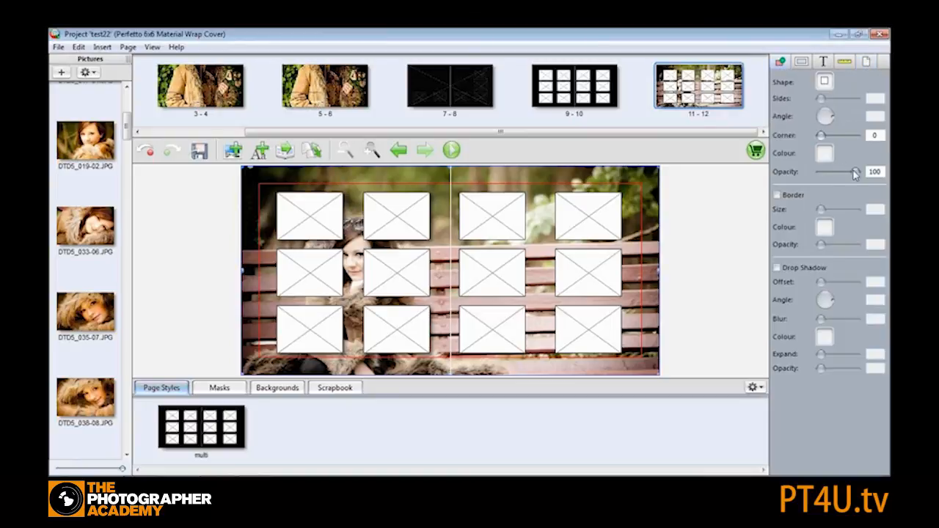
{"action": "left_click_drag", "start_coordinate": [854, 174], "coordinate": [825, 176]}
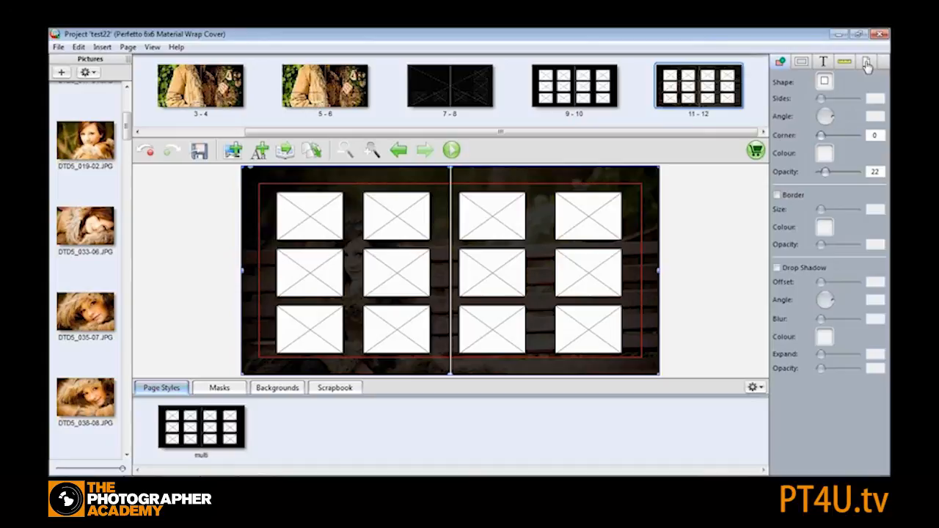
- Set both page background colours to White
{"action": "left_click", "coordinate": [867, 65]}
{"action": "left_click", "coordinate": [825, 94]}
{"action": "left_click", "coordinate": [841, 240]}
{"action": "left_click", "coordinate": [825, 115]}
{"action": "left_click", "coordinate": [842, 266]}
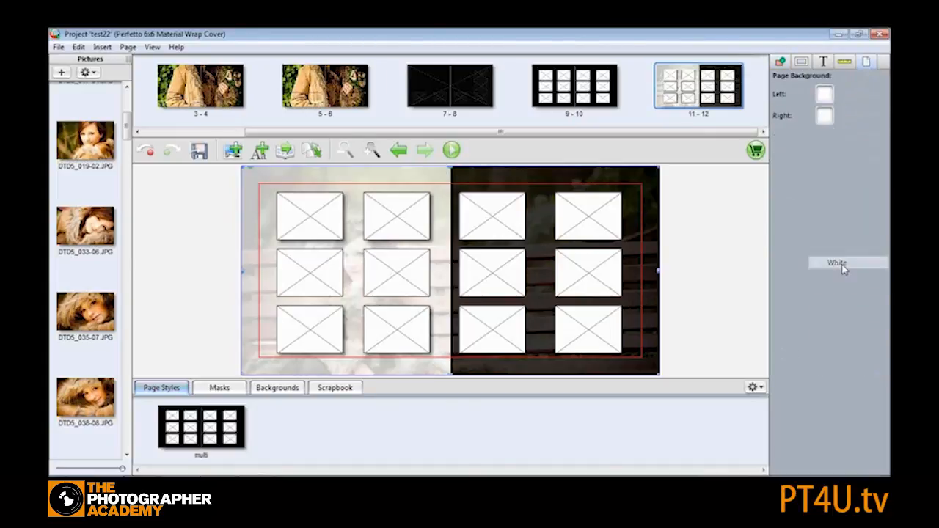
- Set both page background colours to Red
{"action": "left_click", "coordinate": [825, 117]}
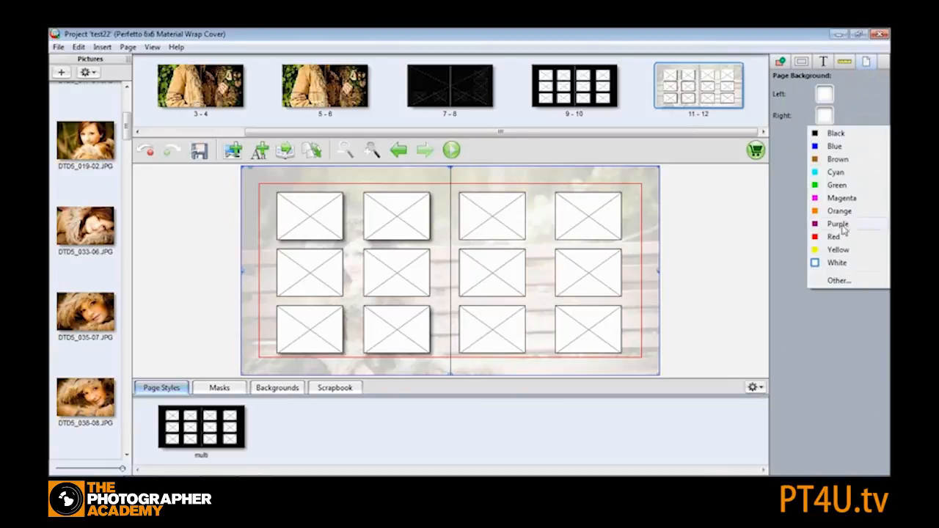
{"action": "left_click", "coordinate": [836, 237]}
{"action": "left_click", "coordinate": [825, 117]}
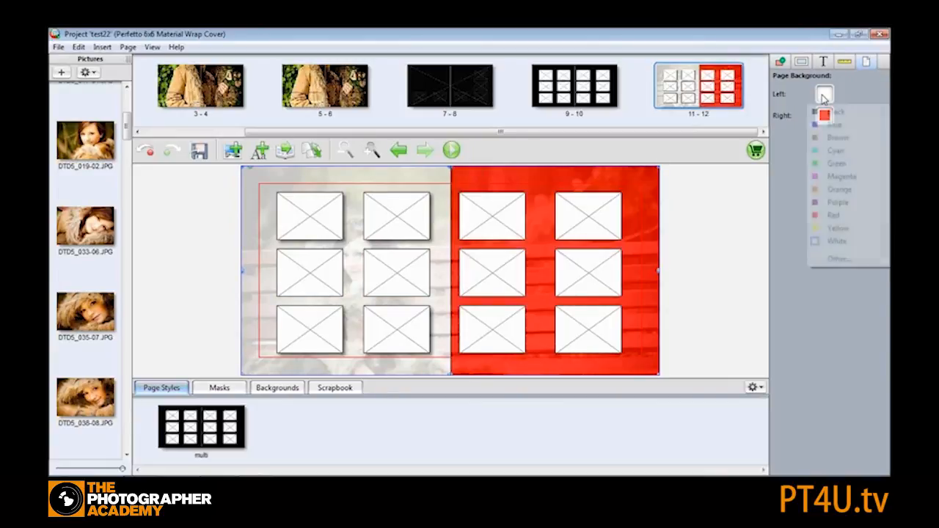
{"action": "left_click", "coordinate": [835, 215]}
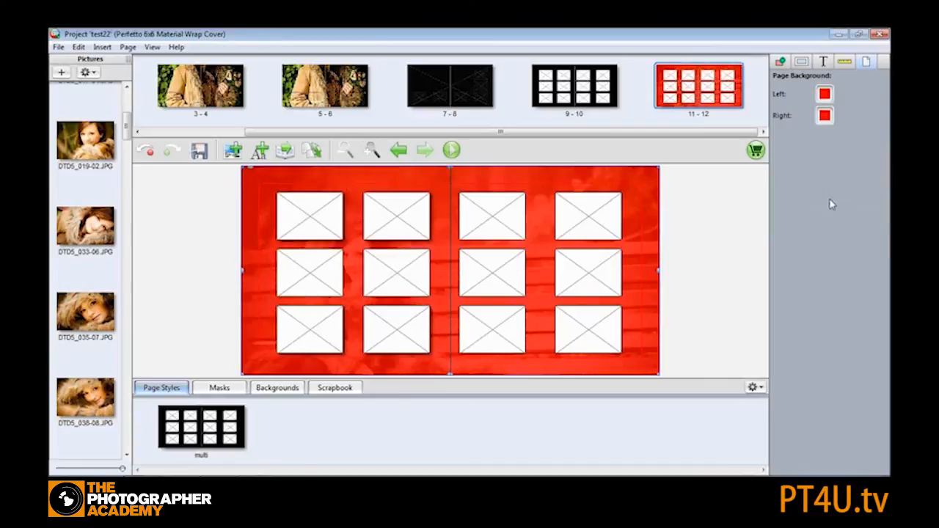
- Set both page background colours back to Black
{"action": "left_click", "coordinate": [825, 94]}
{"action": "left_click", "coordinate": [836, 112]}
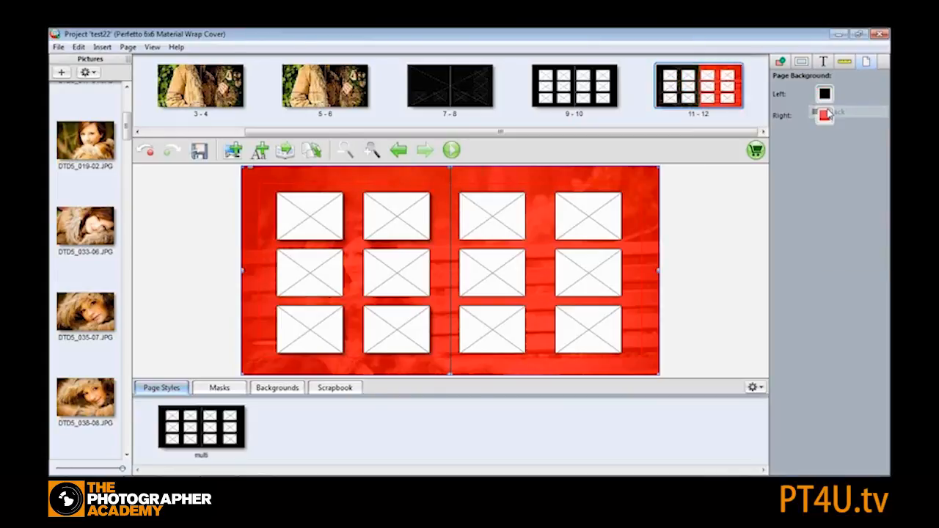
{"action": "left_click", "coordinate": [825, 116]}
{"action": "left_click", "coordinate": [835, 133]}
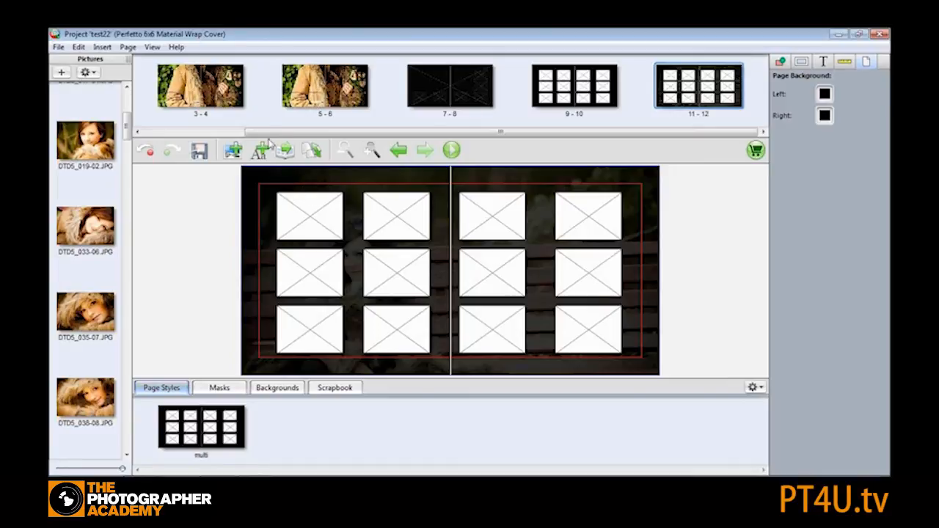
- On spread 3-4, resize the spread-wide picture so its edges sit on the red print-area margin
{"action": "left_click", "coordinate": [207, 85]}
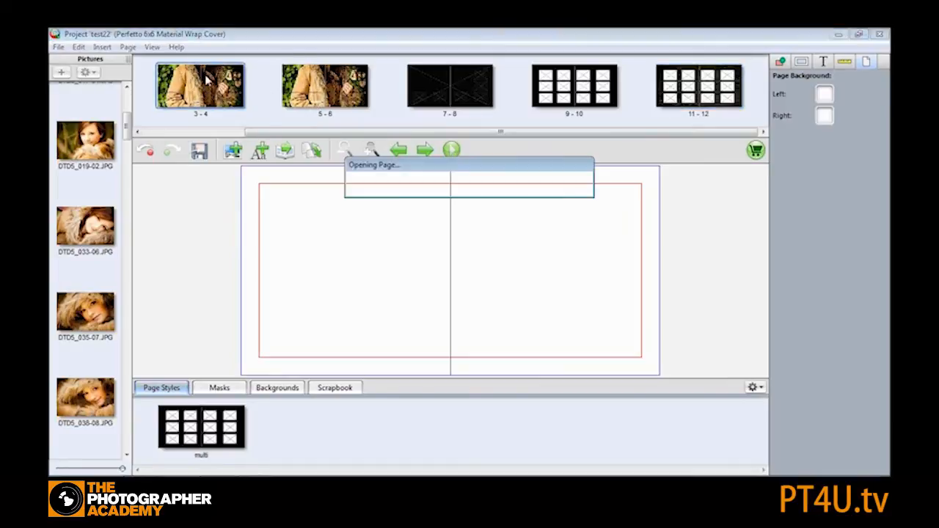
{"action": "left_click_drag", "start_coordinate": [303, 209], "coordinate": [329, 218]}
{"action": "left_click_drag", "start_coordinate": [267, 176], "coordinate": [262, 192]}
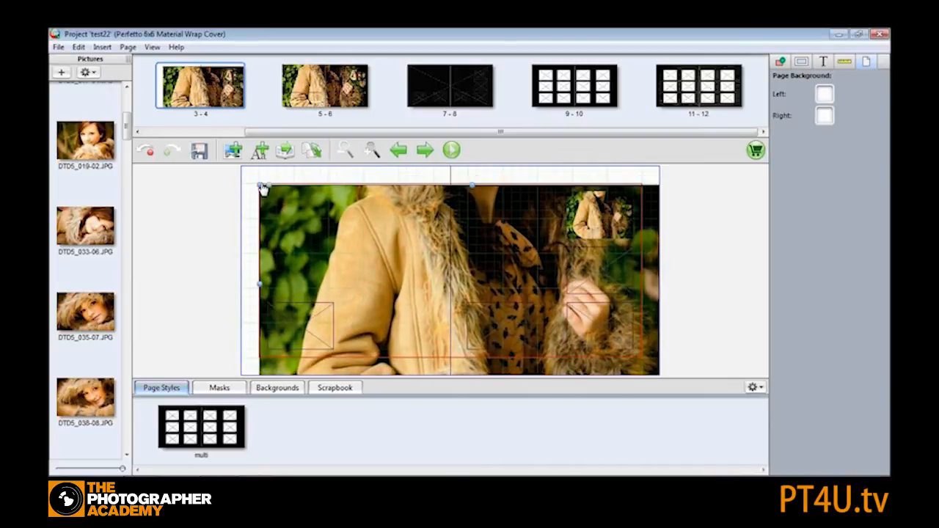
{"action": "mouse_move", "coordinate": [442, 325]}
{"action": "left_mouse_down"}
{"action": "mouse_move", "coordinate": [437, 307]}
{"action": "mouse_move", "coordinate": [450, 317]}
{"action": "mouse_move", "coordinate": [449, 308]}
{"action": "left_mouse_up"}
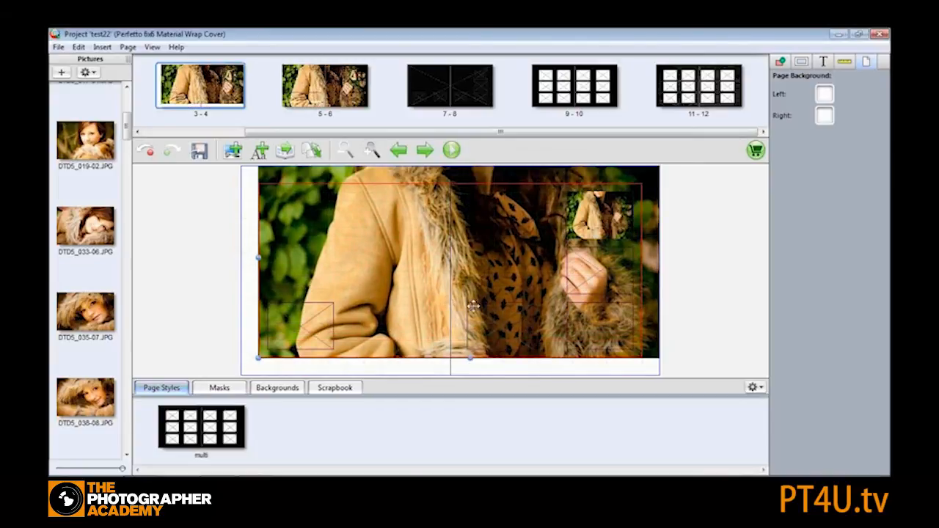
{"action": "left_click_drag", "start_coordinate": [478, 215], "coordinate": [478, 232]}
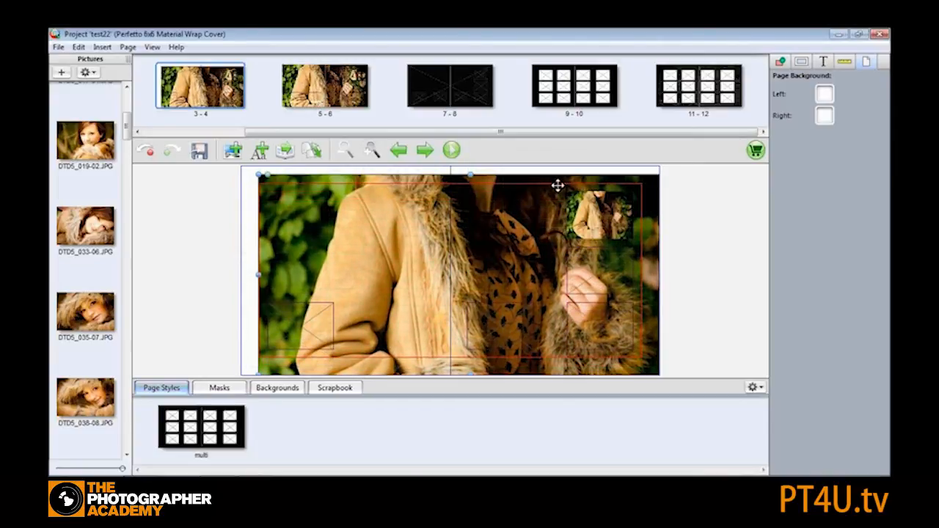
{"action": "left_click_drag", "start_coordinate": [546, 206], "coordinate": [487, 206]}
{"action": "left_click_drag", "start_coordinate": [622, 177], "coordinate": [595, 200]}
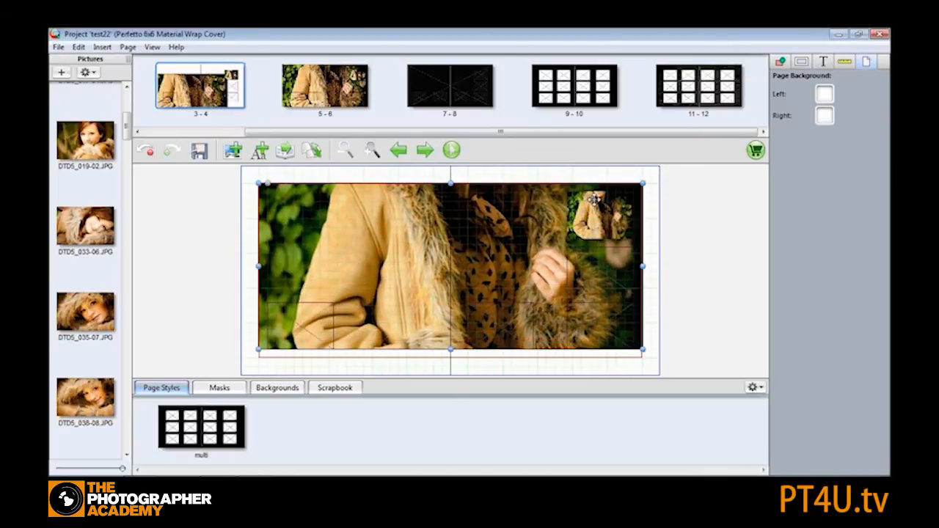
{"action": "left_click_drag", "start_coordinate": [258, 183], "coordinate": [259, 188]}
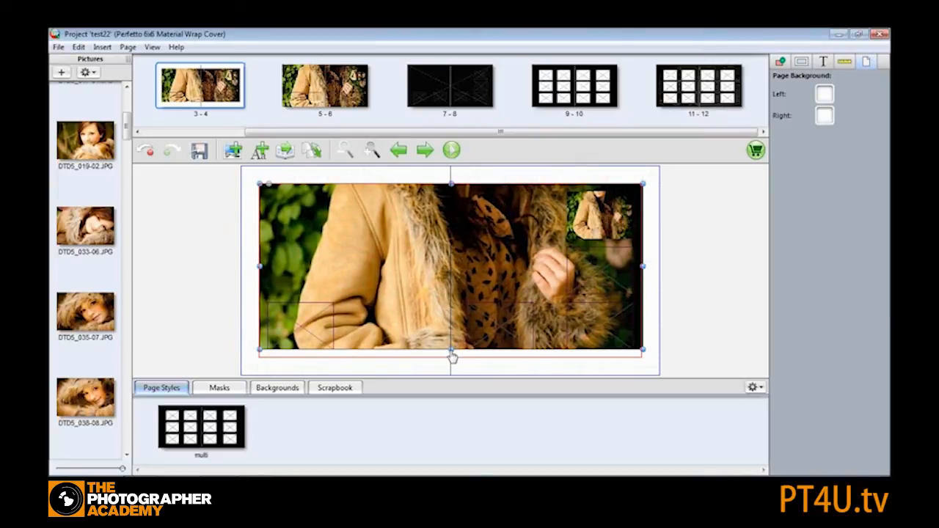
{"action": "left_click_drag", "start_coordinate": [452, 354], "coordinate": [453, 359]}
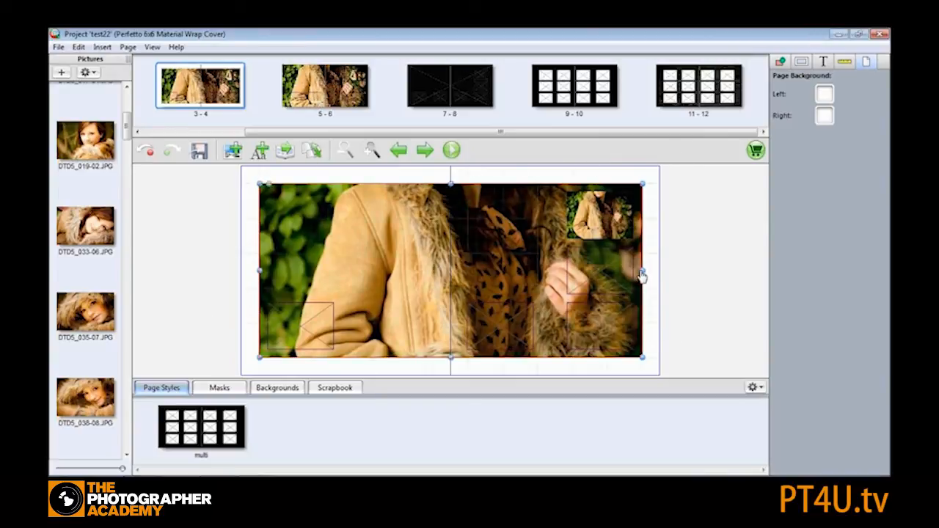
{"action": "left_click", "coordinate": [317, 179]}
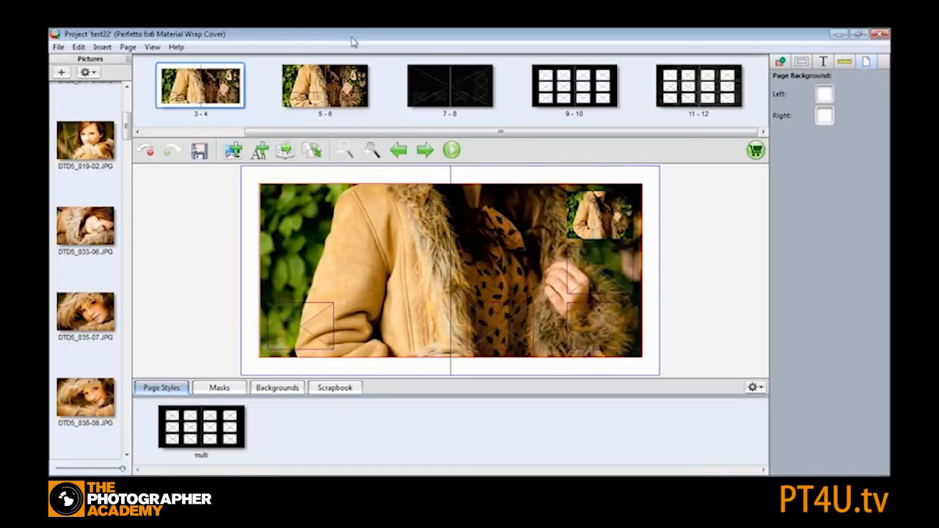
- Show the rulers and set the preferences to Millimetres with ruler origin Print Area + Bleed
{"action": "left_click", "coordinate": [153, 48]}
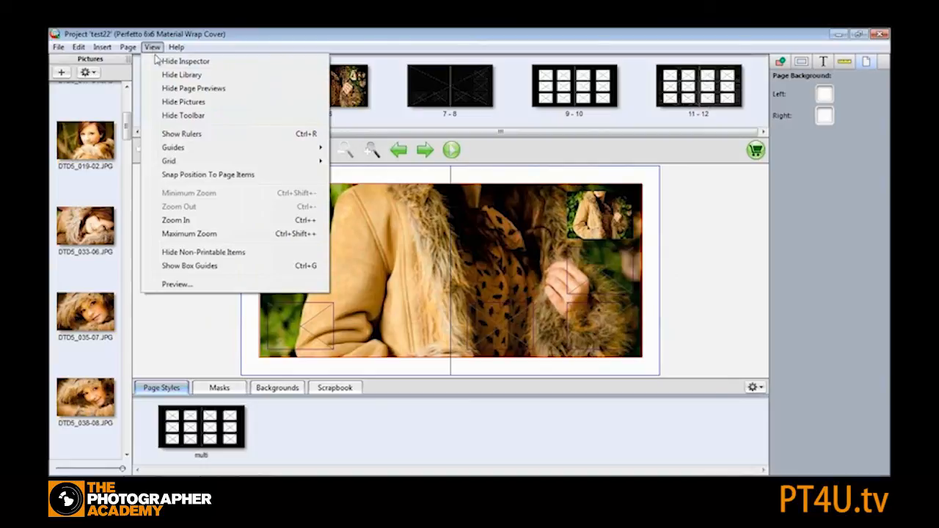
{"action": "left_click", "coordinate": [205, 135]}
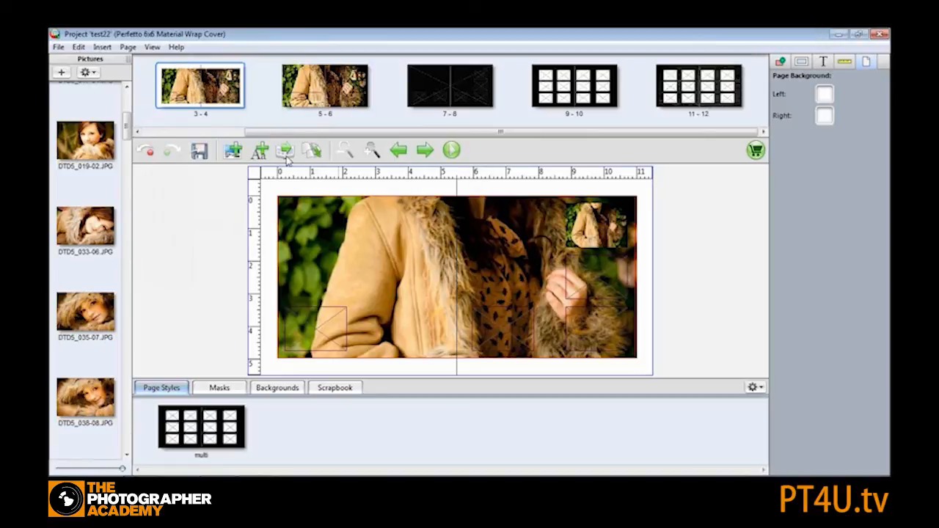
{"action": "left_click", "coordinate": [58, 47]}
{"action": "left_click", "coordinate": [97, 150]}
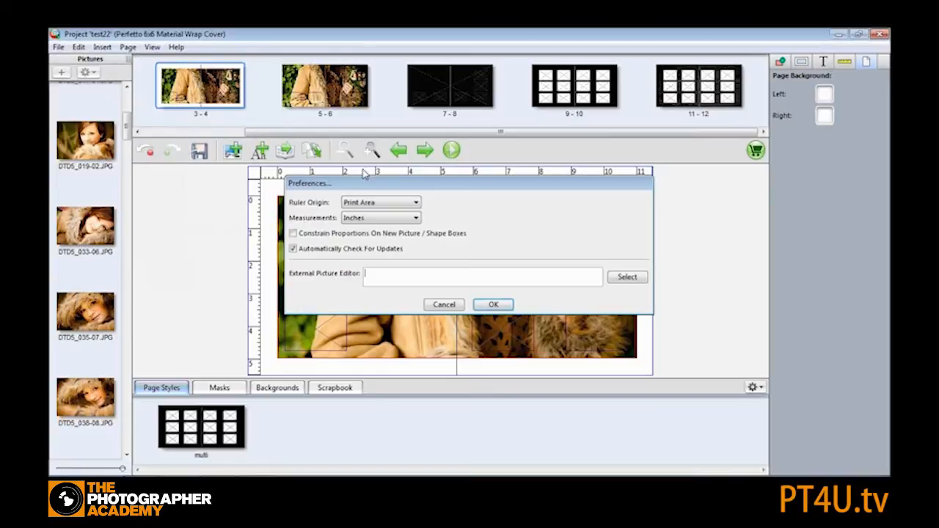
{"action": "left_click", "coordinate": [396, 222]}
{"action": "left_click", "coordinate": [371, 241]}
{"action": "left_click", "coordinate": [405, 203]}
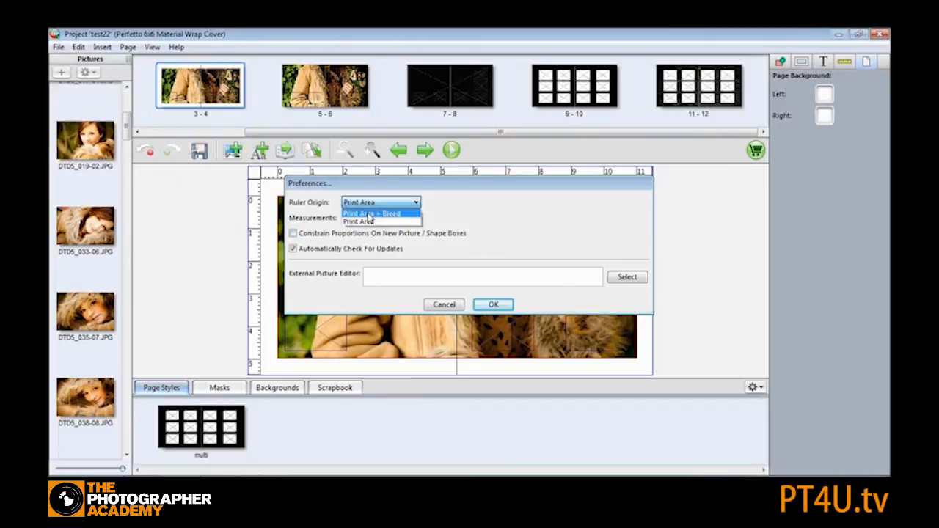
{"action": "left_click", "coordinate": [371, 214]}
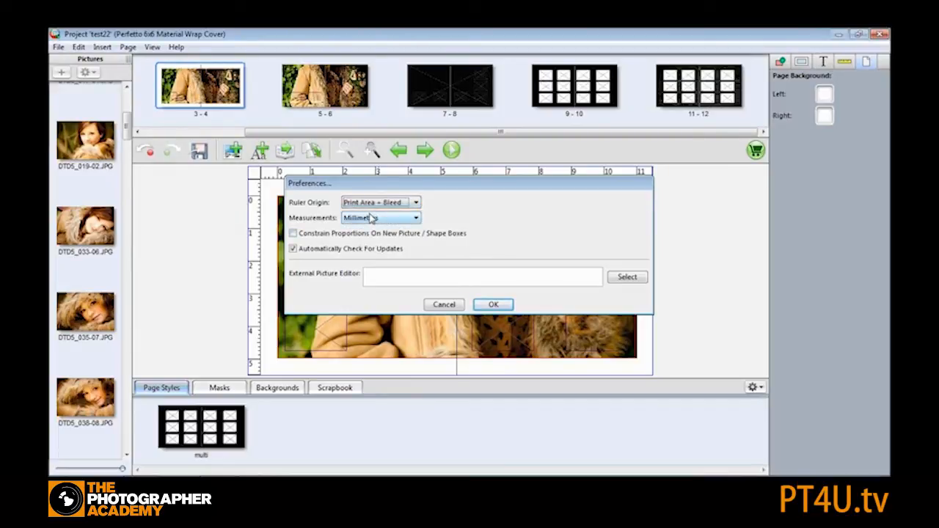
{"action": "left_click", "coordinate": [494, 305]}
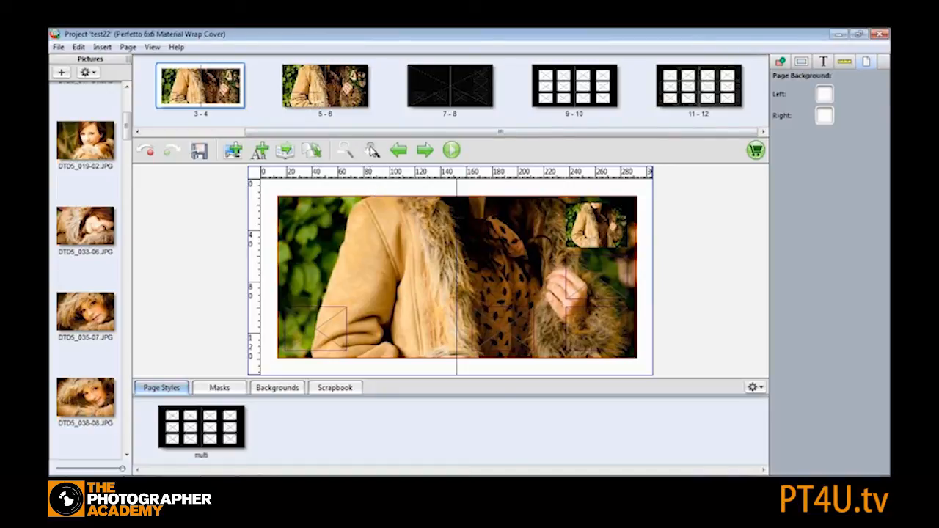
- Zoom in and place a horizontal guide about 5 mm from the top of the spread
{"action": "left_click", "coordinate": [372, 151]}
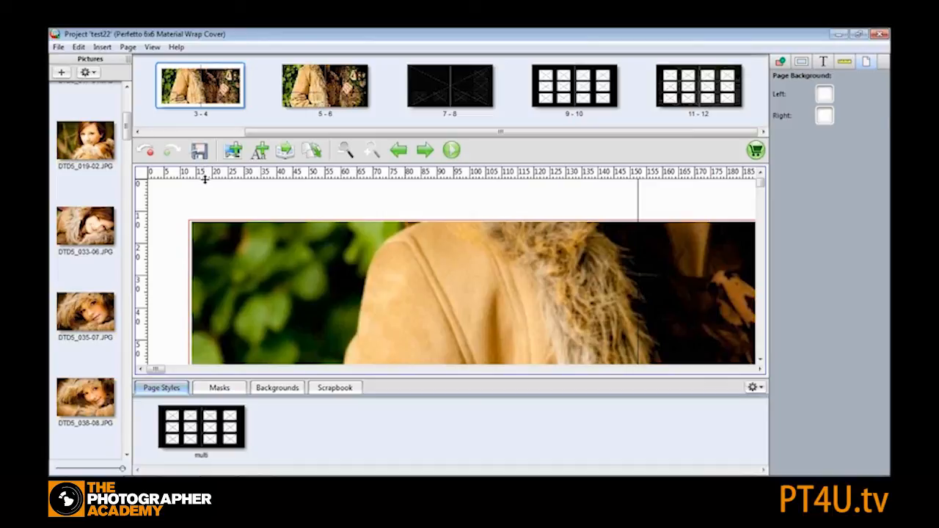
{"action": "left_click_drag", "start_coordinate": [205, 194], "coordinate": [203, 198]}
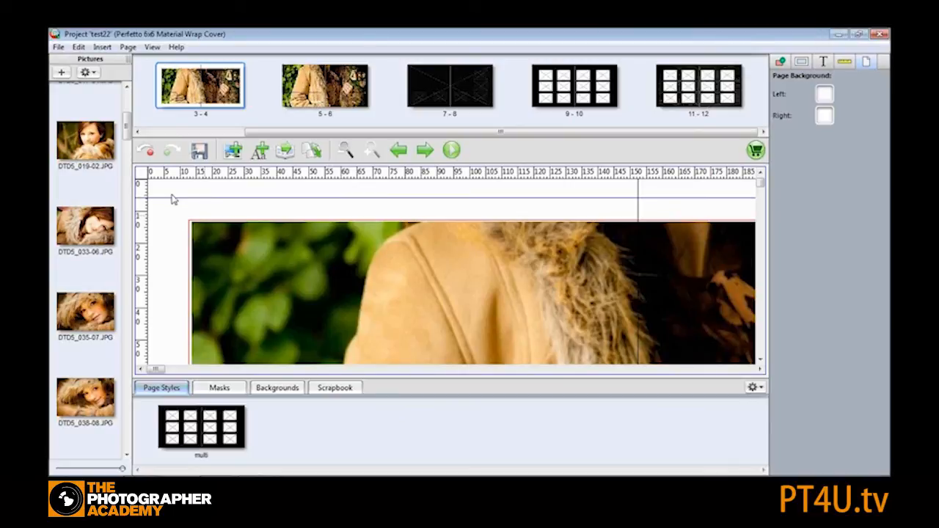
- Place a vertical guide about 5 mm from the left edge, snap the spread picture to the guides, then return it to the margin
{"action": "left_click_drag", "start_coordinate": [145, 232], "coordinate": [167, 228]}
{"action": "left_click_drag", "start_coordinate": [282, 260], "coordinate": [242, 240]}
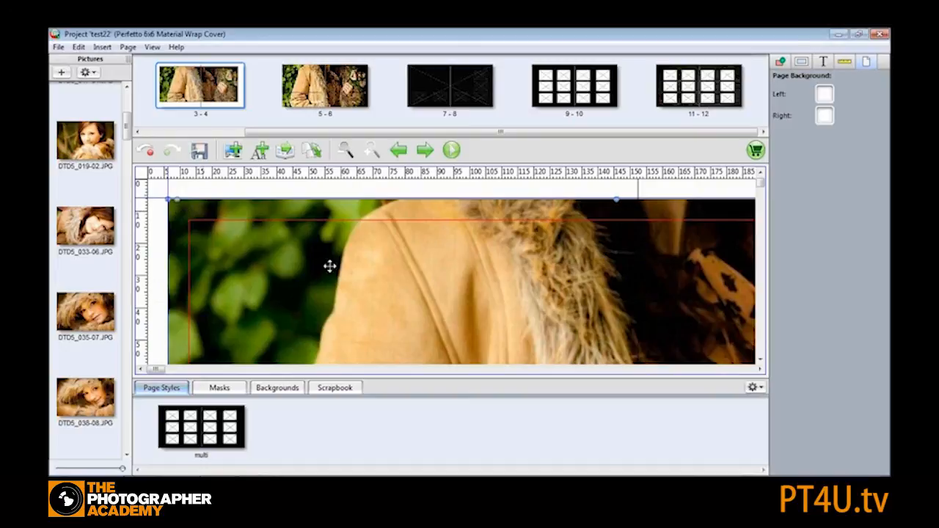
{"action": "left_click_drag", "start_coordinate": [325, 262], "coordinate": [317, 279]}
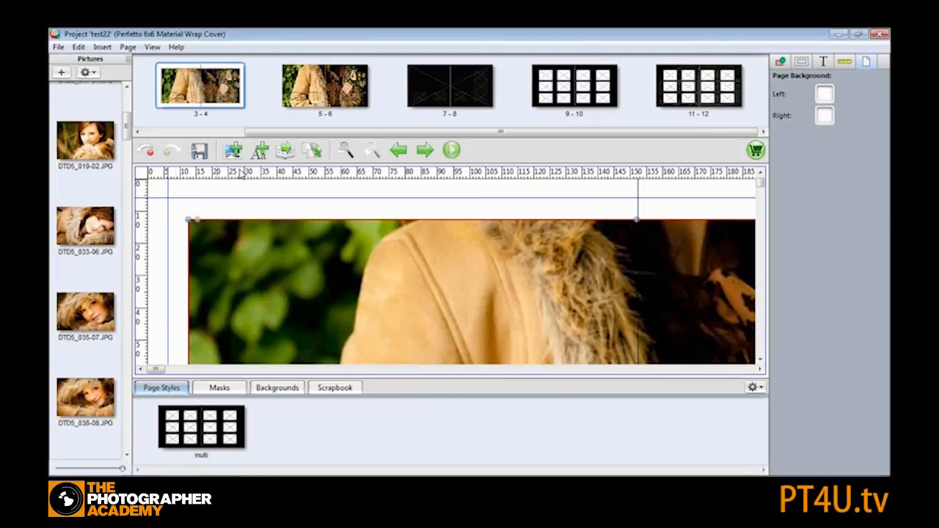
- Fit the spread-wide picture to the left page only
{"action": "left_click", "coordinate": [345, 150]}
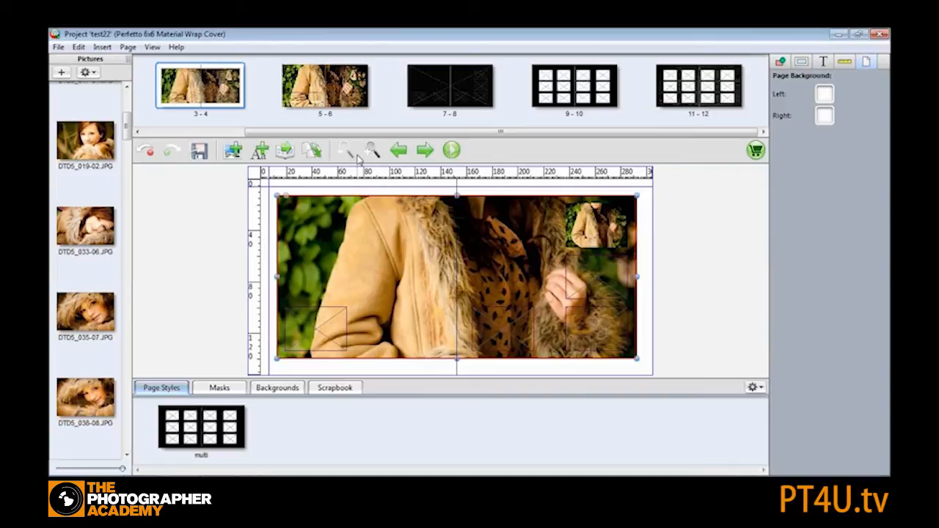
{"action": "right_click", "coordinate": [391, 228]}
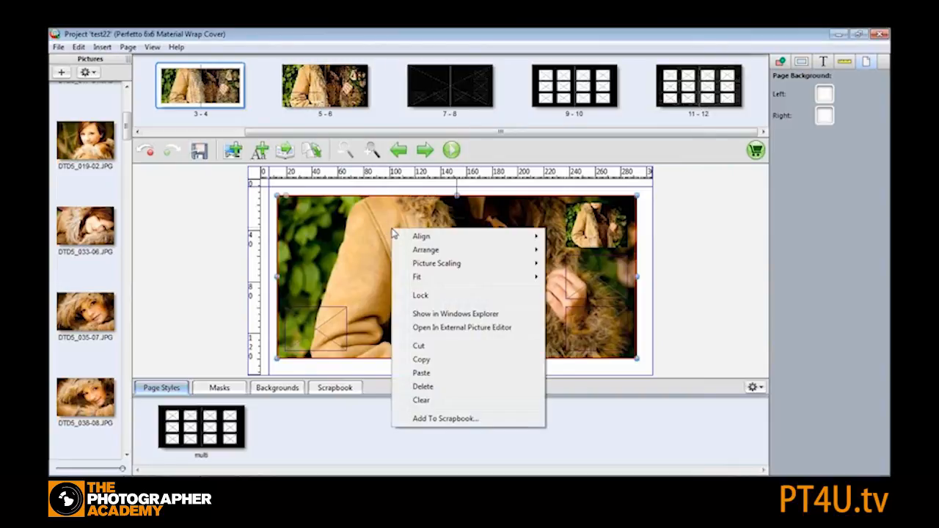
{"action": "mouse_move", "coordinate": [432, 276]}
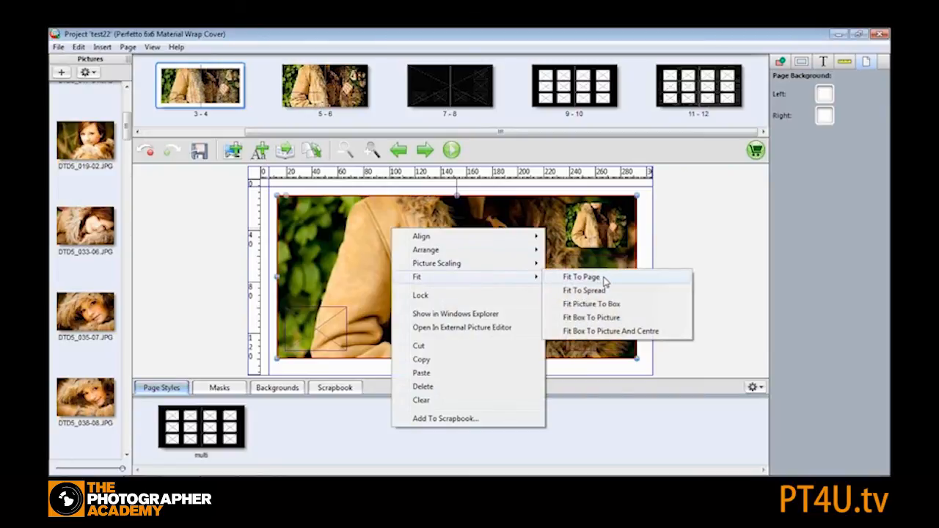
{"action": "left_click", "coordinate": [602, 278]}
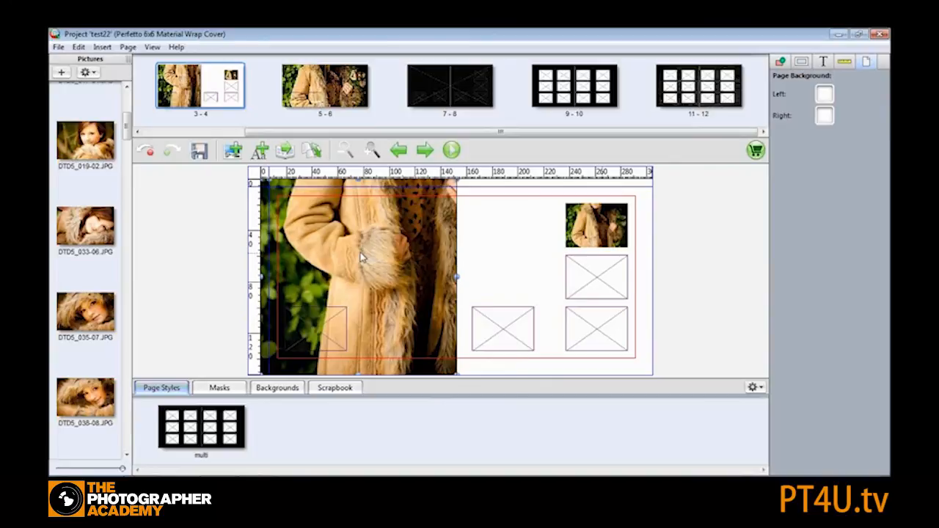
- Fit the picture to the whole spread instead
{"action": "right_click", "coordinate": [362, 253]}
{"action": "mouse_move", "coordinate": [403, 303]}
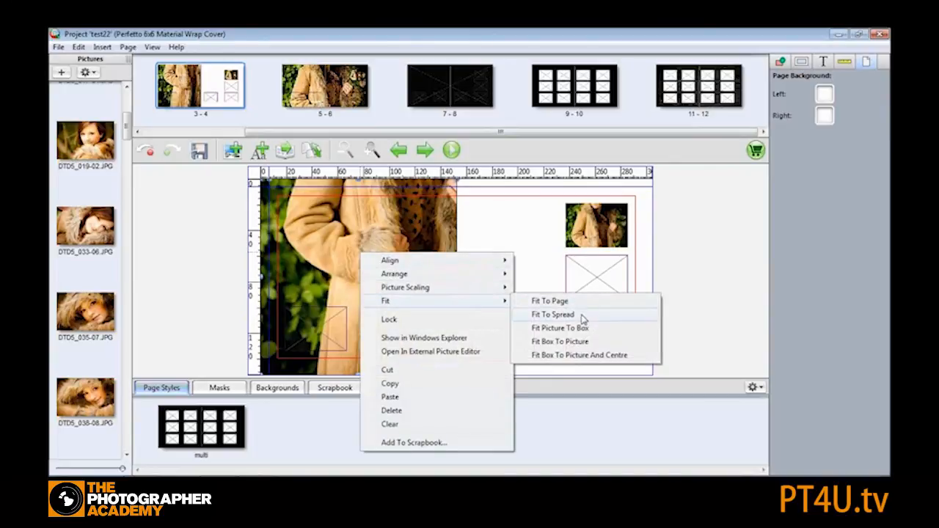
{"action": "left_click", "coordinate": [579, 314]}
- Crop the spread picture to the woman's head and shoulders in the crop dialog
{"action": "double_click", "coordinate": [512, 270]}
{"action": "left_click_drag", "start_coordinate": [511, 253], "coordinate": [506, 162]}
{"action": "left_click_drag", "start_coordinate": [564, 197], "coordinate": [413, 143]}
{"action": "mouse_move", "coordinate": [526, 173]}
{"action": "left_mouse_down"}
{"action": "mouse_move", "coordinate": [443, 105]}
{"action": "mouse_move", "coordinate": [530, 178]}
{"action": "left_mouse_up"}
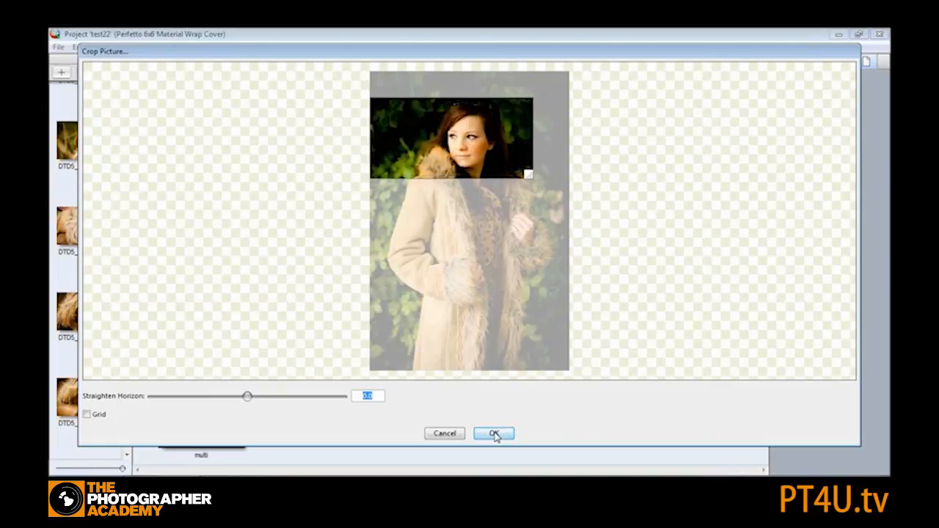
{"action": "left_click", "coordinate": [494, 434]}
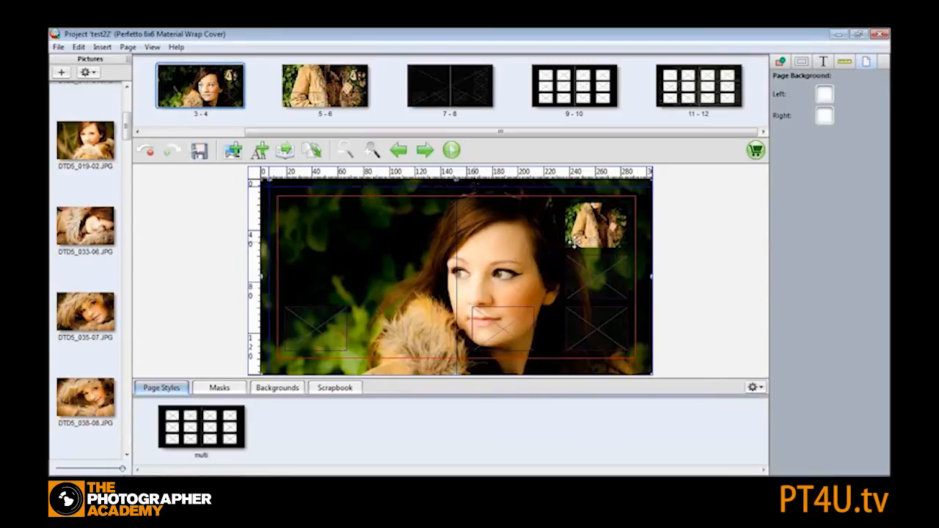
- Recrop the spread picture more tightly around the woman's face and apply it
{"action": "double_click", "coordinate": [483, 259]}
{"action": "left_click_drag", "start_coordinate": [530, 178], "coordinate": [480, 153]}
{"action": "left_click_drag", "start_coordinate": [404, 129], "coordinate": [433, 136]}
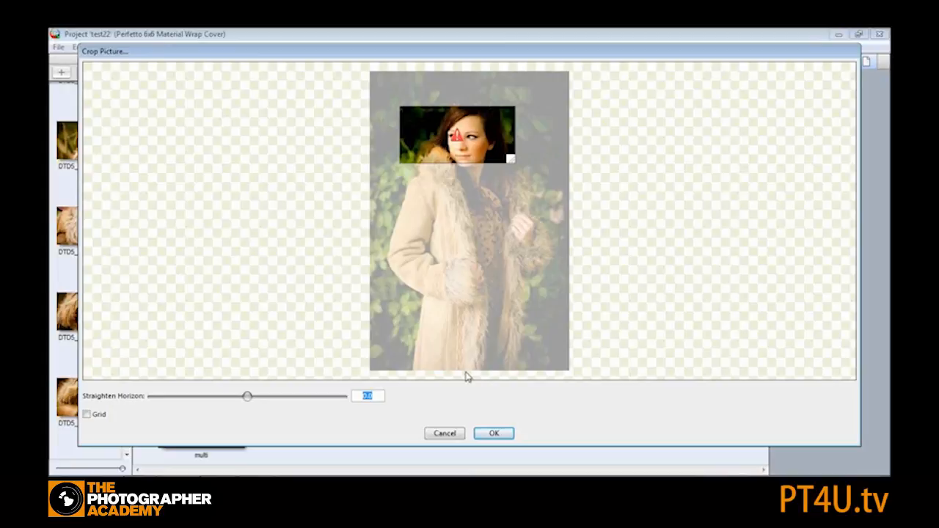
{"action": "left_click", "coordinate": [491, 434]}
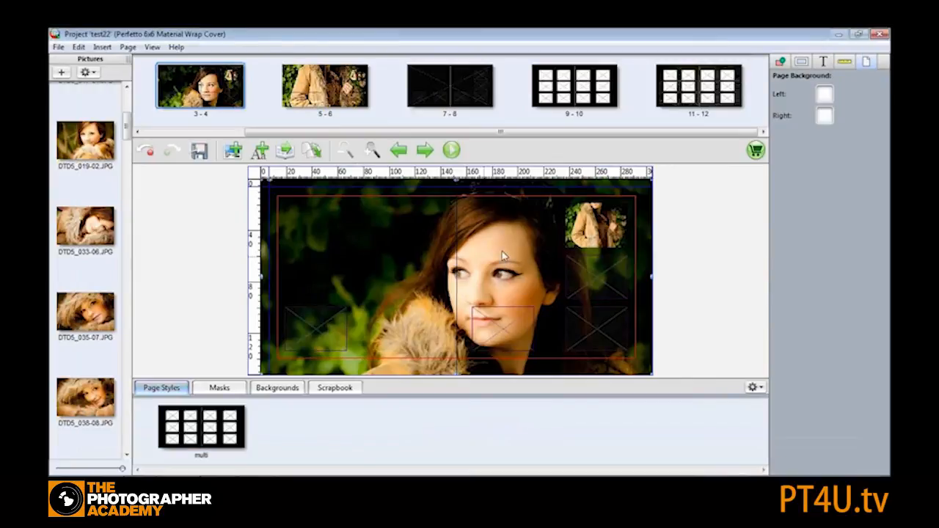